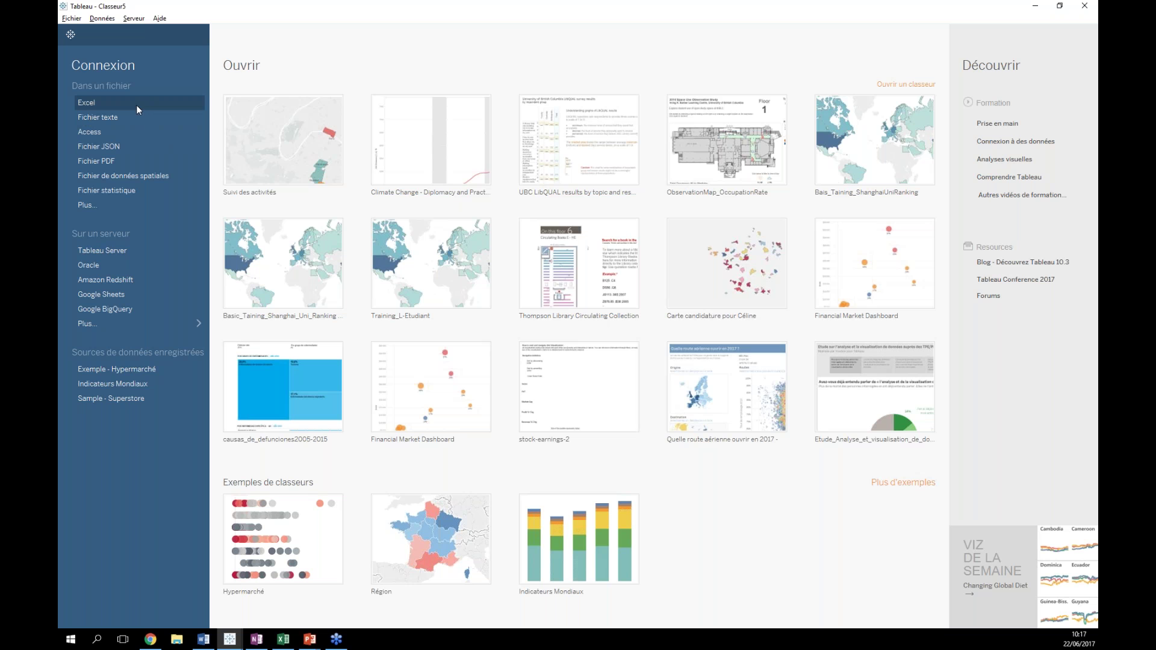
- Open and cancel the Excel file dialog, then expand the full list of server connectors
{"action": "left_click", "coordinate": [93, 101]}
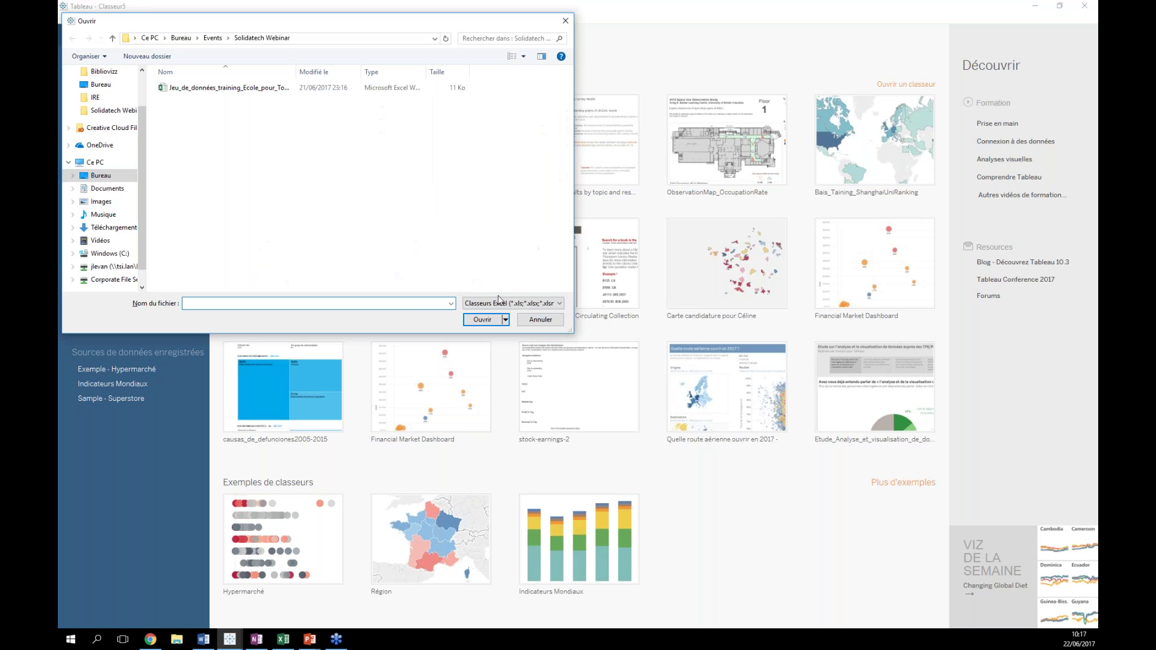
{"action": "left_click", "coordinate": [539, 316]}
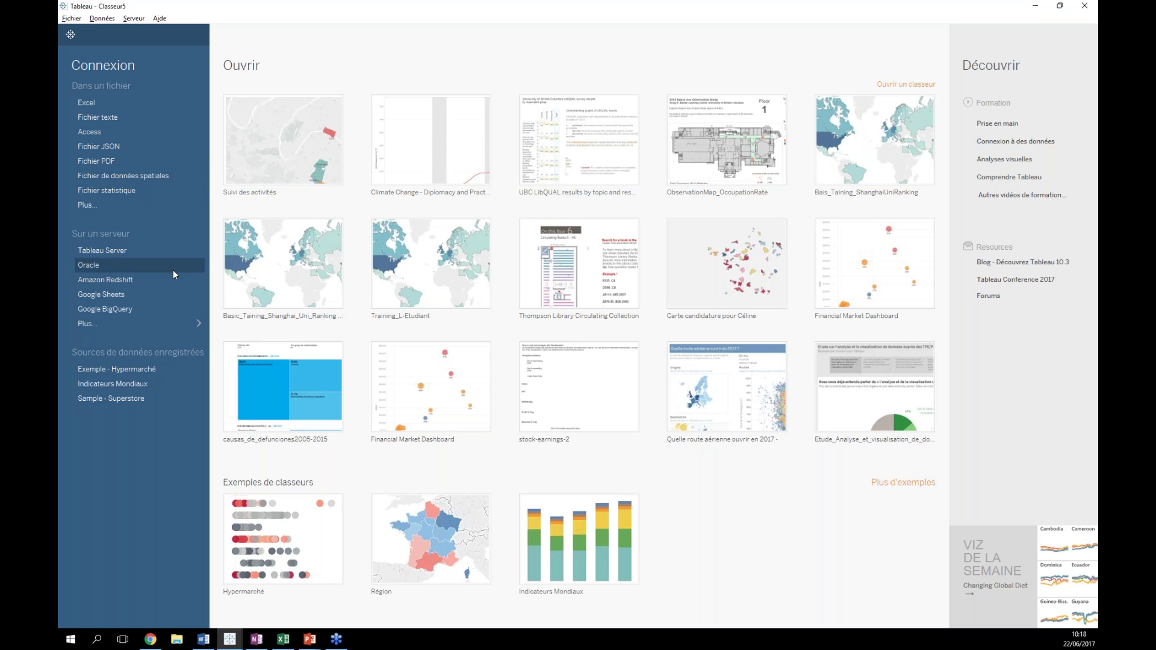
{"action": "left_click", "coordinate": [142, 328]}
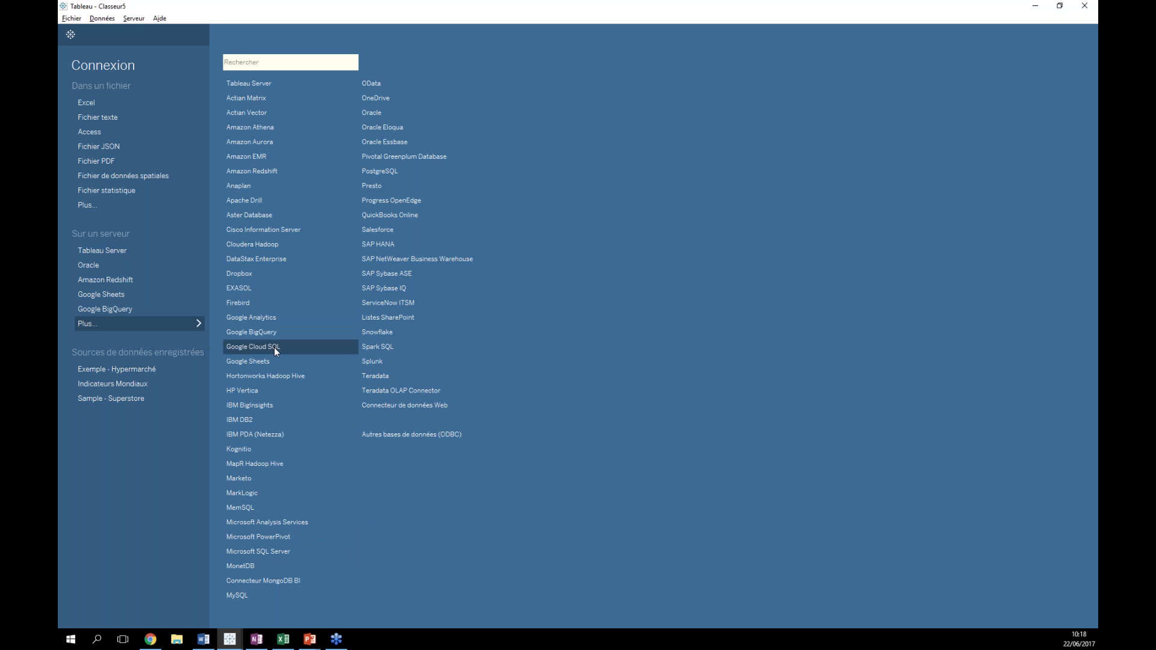
- Load the Jeu_de_données_training_Ecole_pour_Tous Excel workbook as a data source, then return to the start page
{"action": "left_click", "coordinate": [154, 320]}
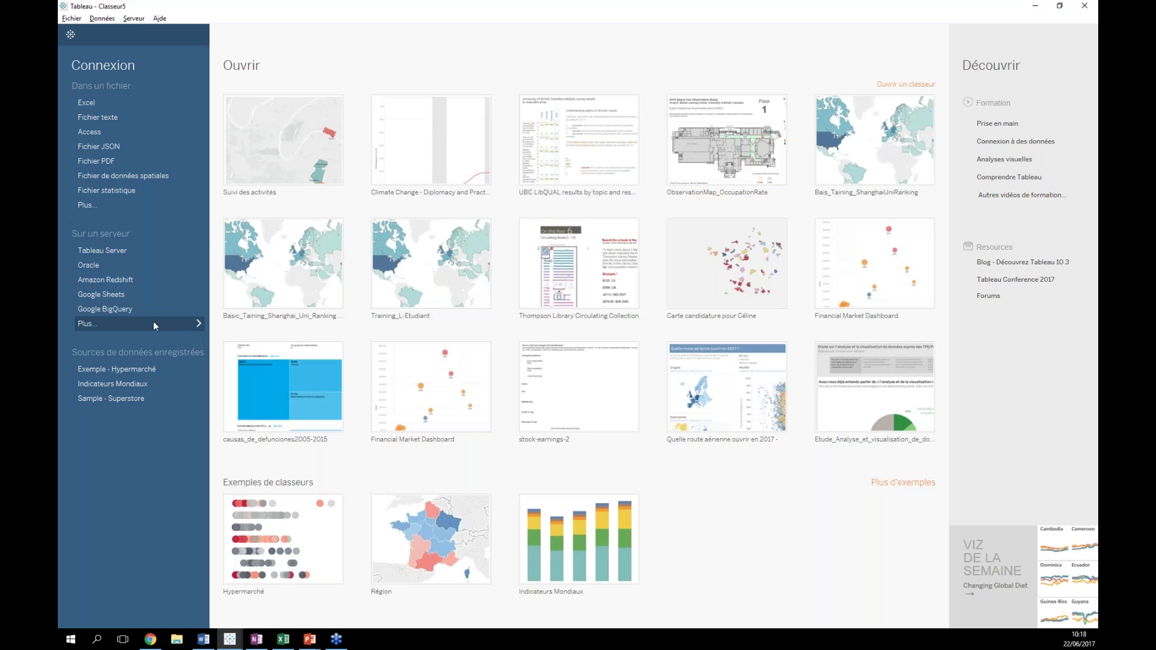
{"action": "left_click", "coordinate": [104, 99]}
{"action": "double_click", "coordinate": [211, 86]}
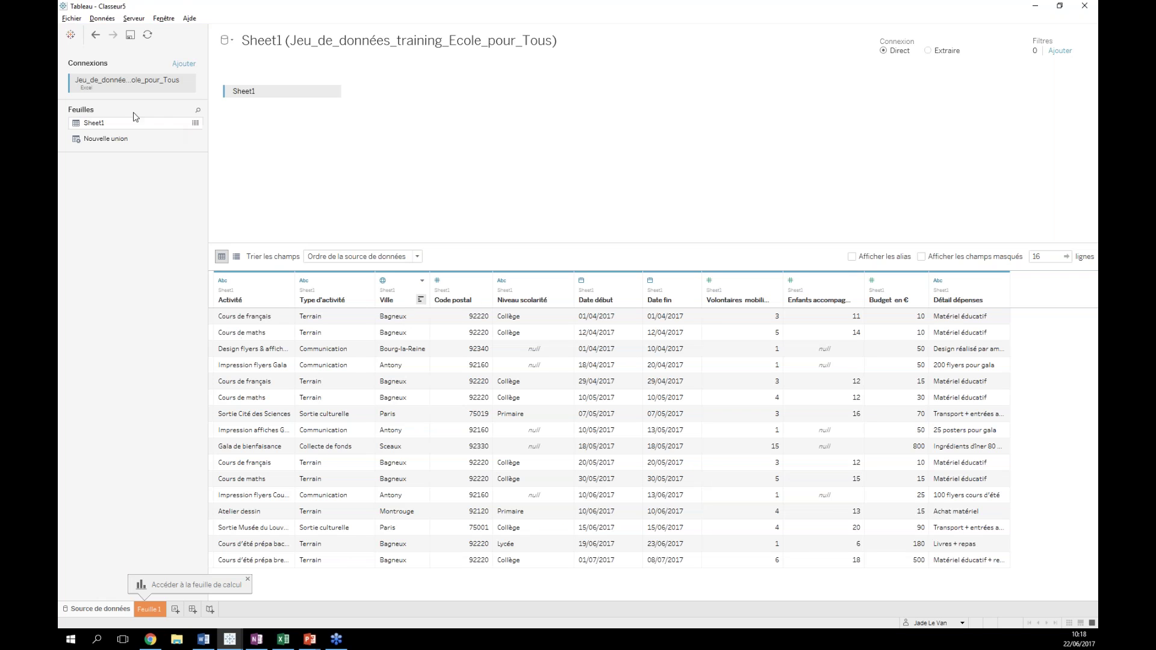
{"action": "left_click", "coordinate": [95, 36]}
{"action": "left_click", "coordinate": [71, 34]}
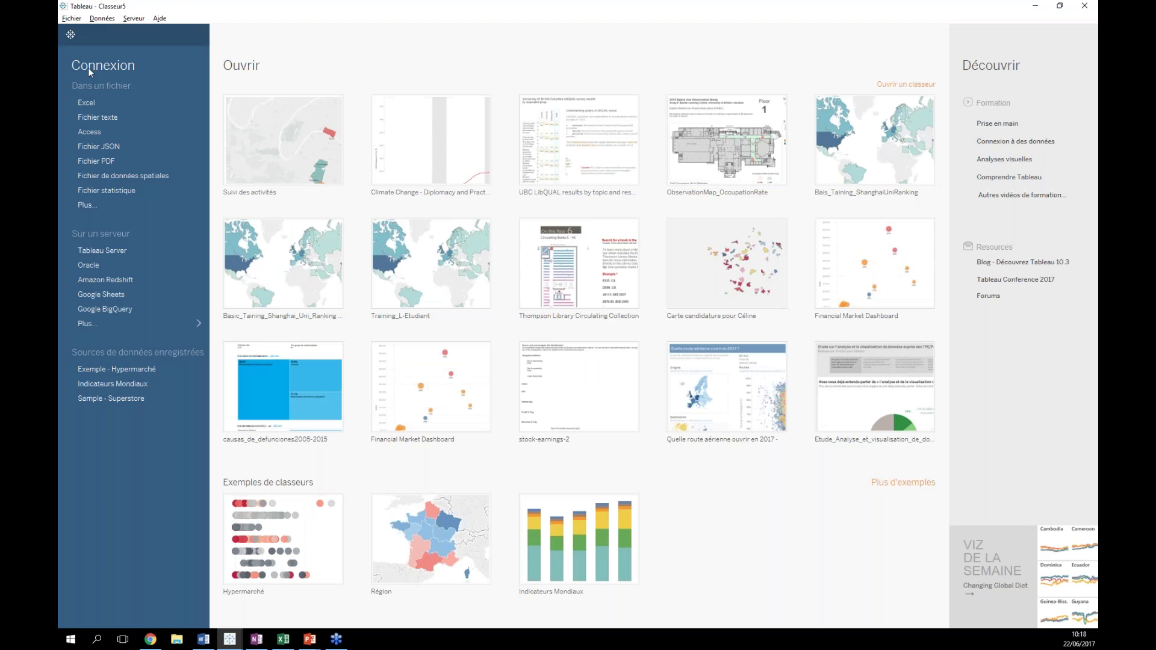
- Choose the Google Sheets connector, sign in with the account e-mail and password, and allow access
{"action": "left_click", "coordinate": [138, 324]}
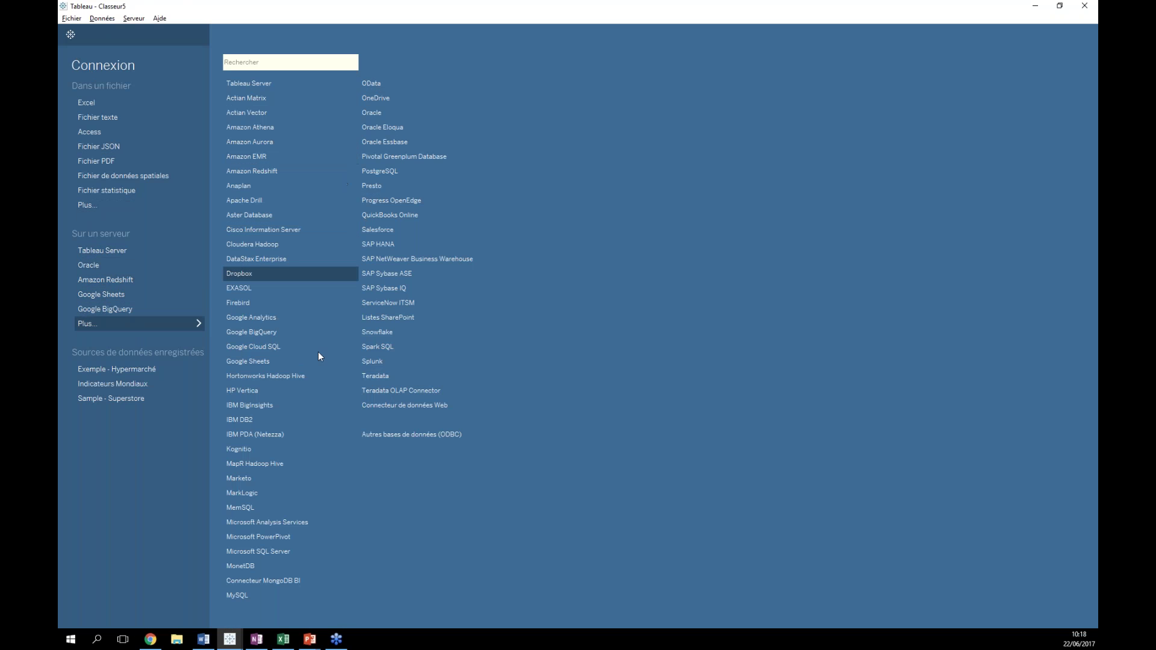
{"action": "left_click", "coordinate": [258, 360]}
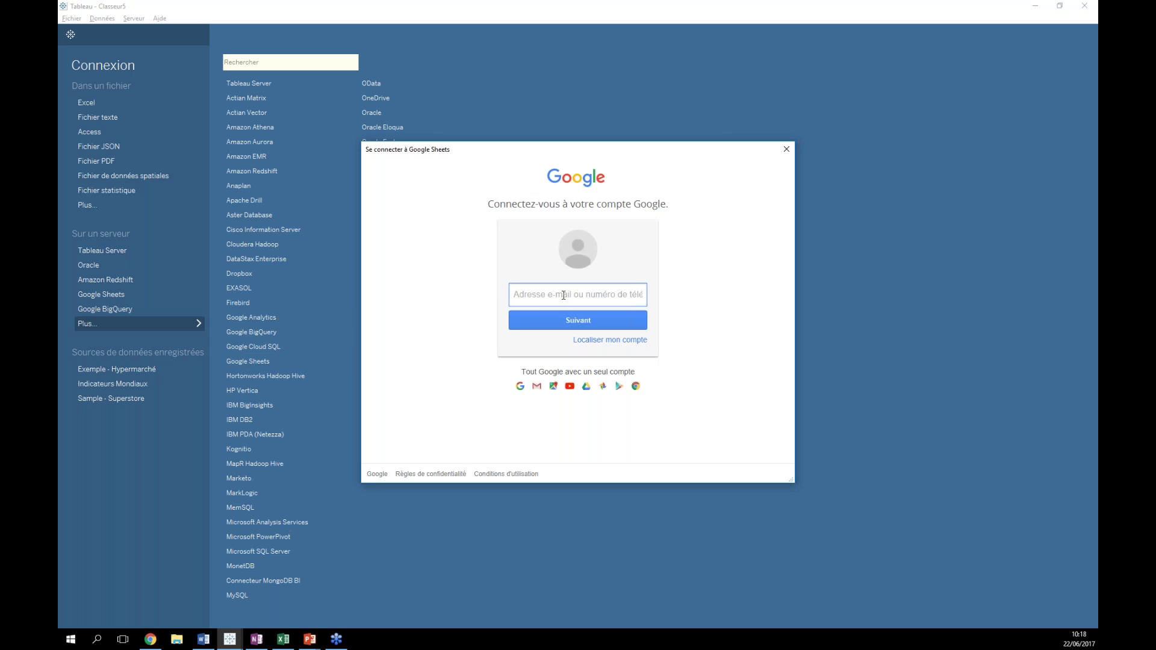
{"action": "left_click", "coordinate": [562, 295]}
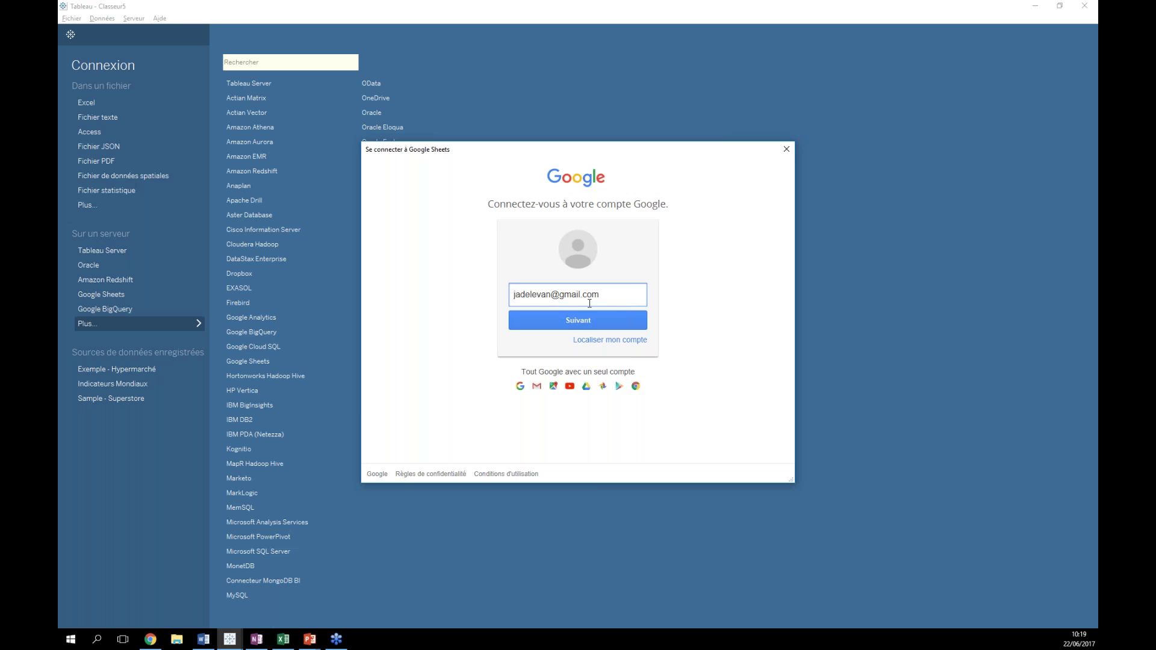
{"action": "left_click", "coordinate": [555, 323]}
{"action": "type", "text": "********"}
{"action": "left_click", "coordinate": [554, 323]}
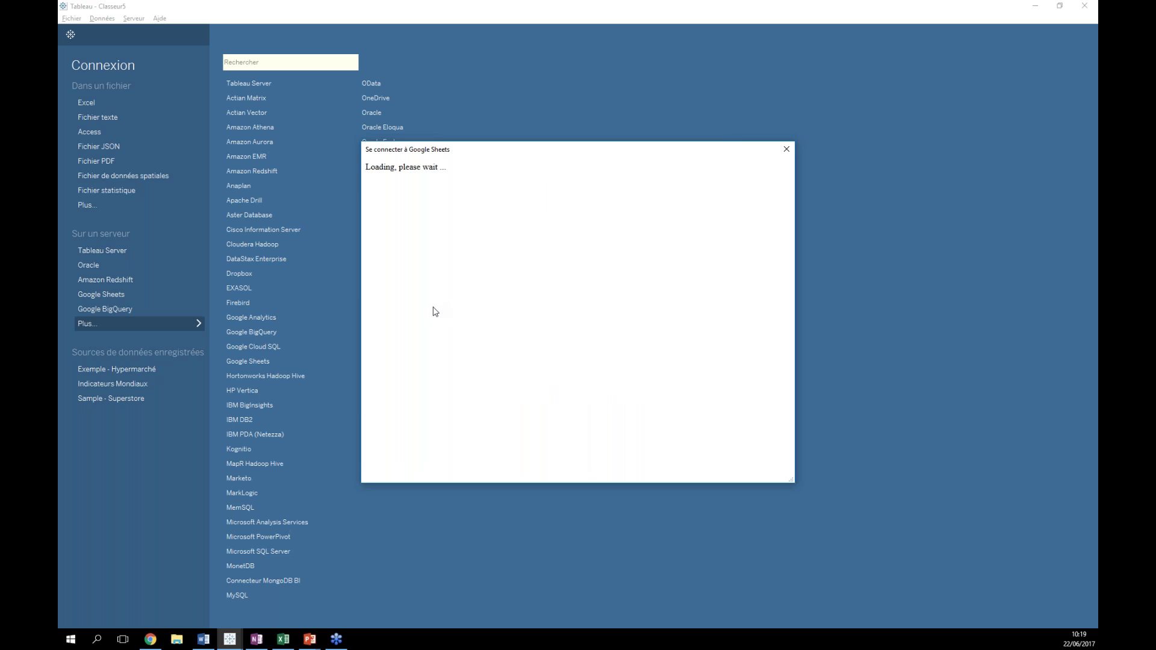
{"action": "left_click", "coordinate": [671, 455]}
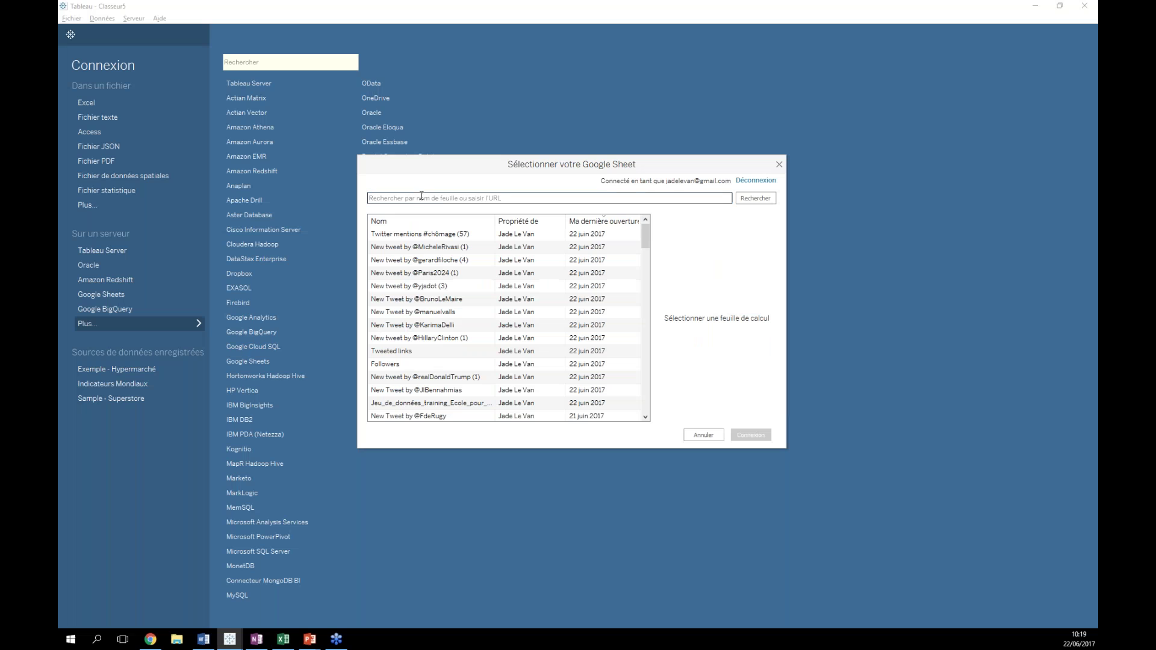
- Search the Google Sheet list for 'ecole pour tous', 'ecole' and 'solidatech', then clear the search
{"action": "left_click", "coordinate": [418, 198]}
{"action": "type", "text": "ecole pour tous"}
{"action": "key", "text": "Return"}
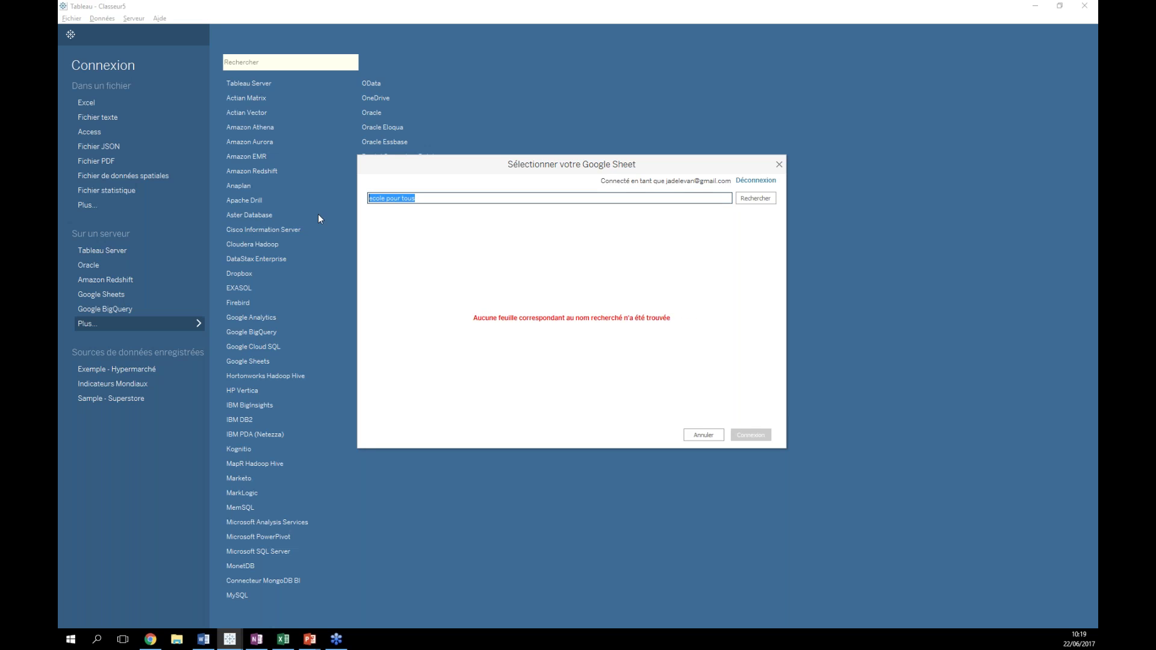
{"action": "key", "text": "BackSpace"}
{"action": "type", "text": "ecole"}
{"action": "key", "text": "Return"}
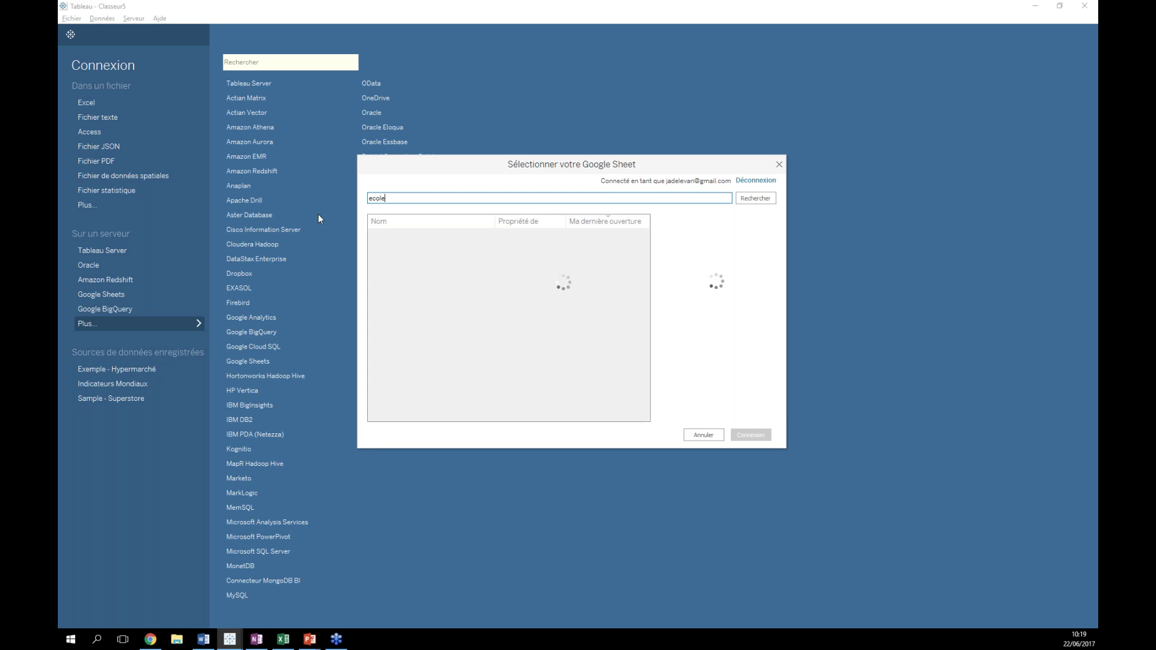
{"action": "type", "text": "solidatech"}
{"action": "key", "text": "Return"}
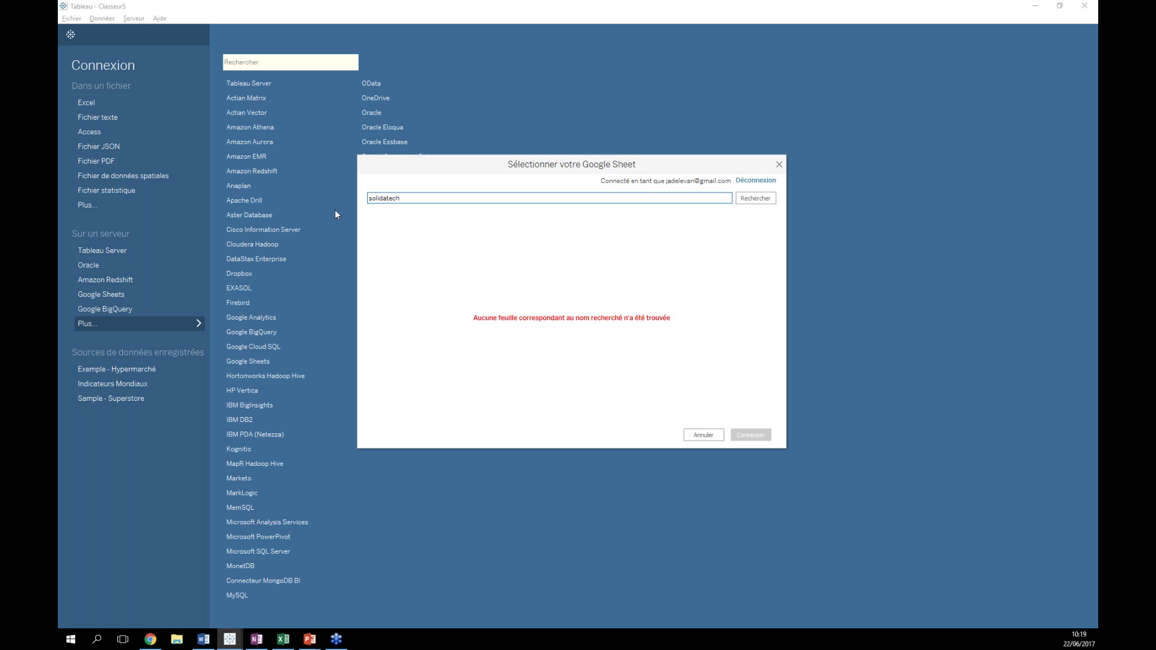
{"action": "left_click_drag", "start_coordinate": [404, 202], "coordinate": [317, 202]}
{"action": "key", "text": "BackSpace"}
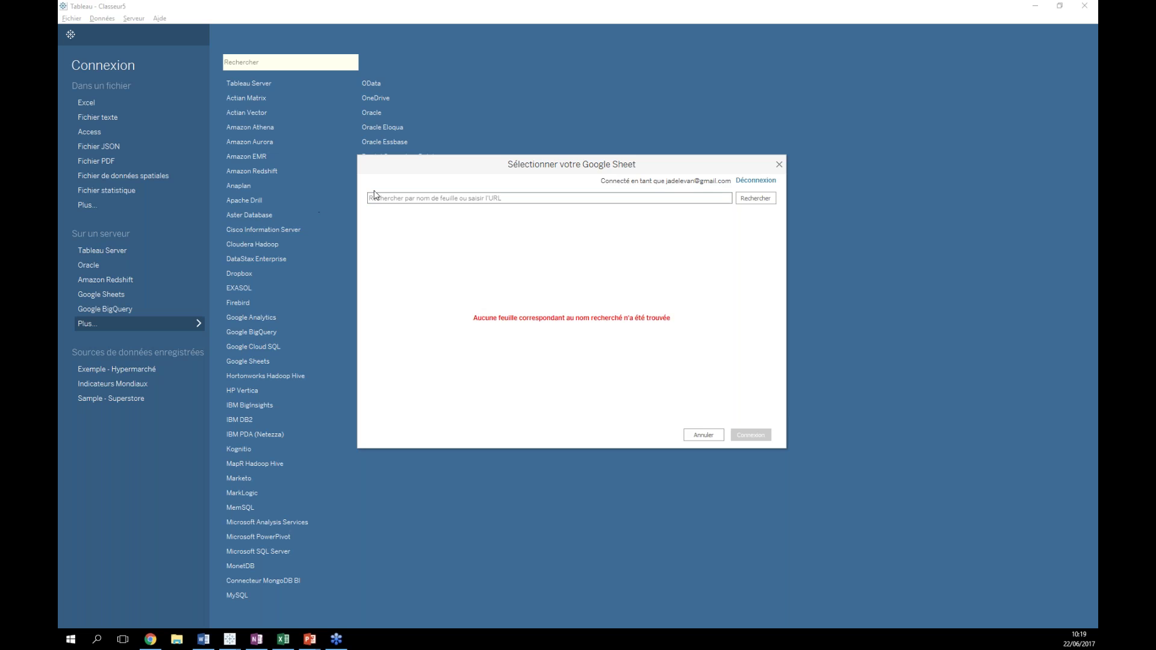
- Check the sheet name in the browser, search for 'jeu', and connect to the training dataset sheet
{"action": "key", "text": "alt+Tab"}
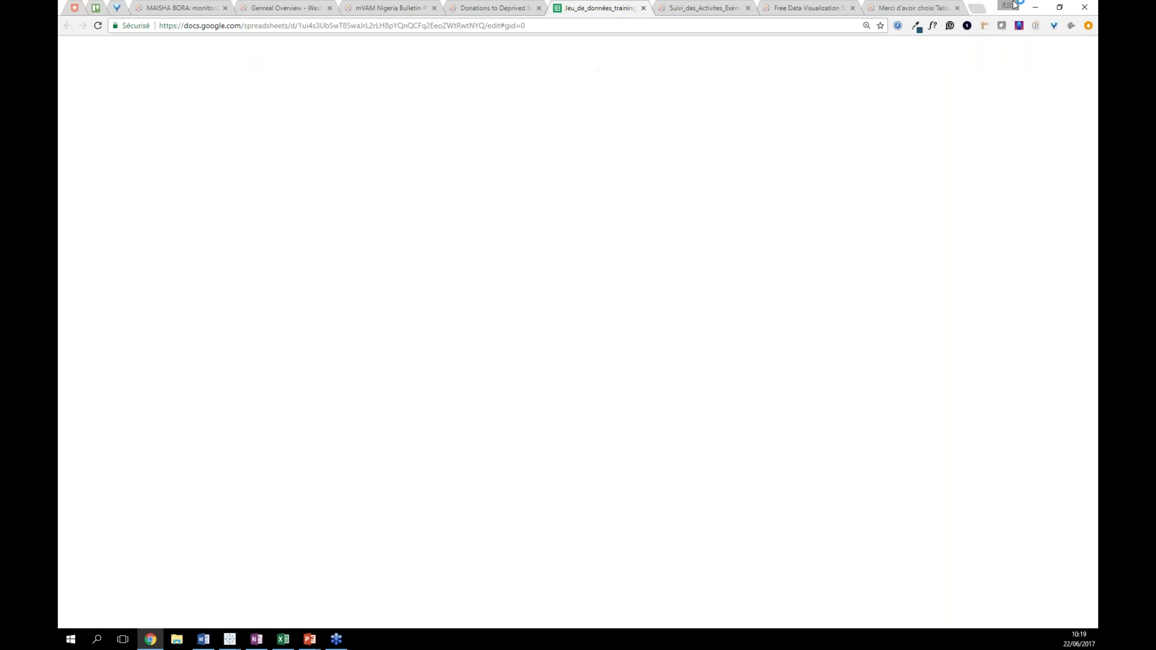
{"action": "left_click", "coordinate": [1034, 7]}
{"action": "left_click", "coordinate": [451, 199]}
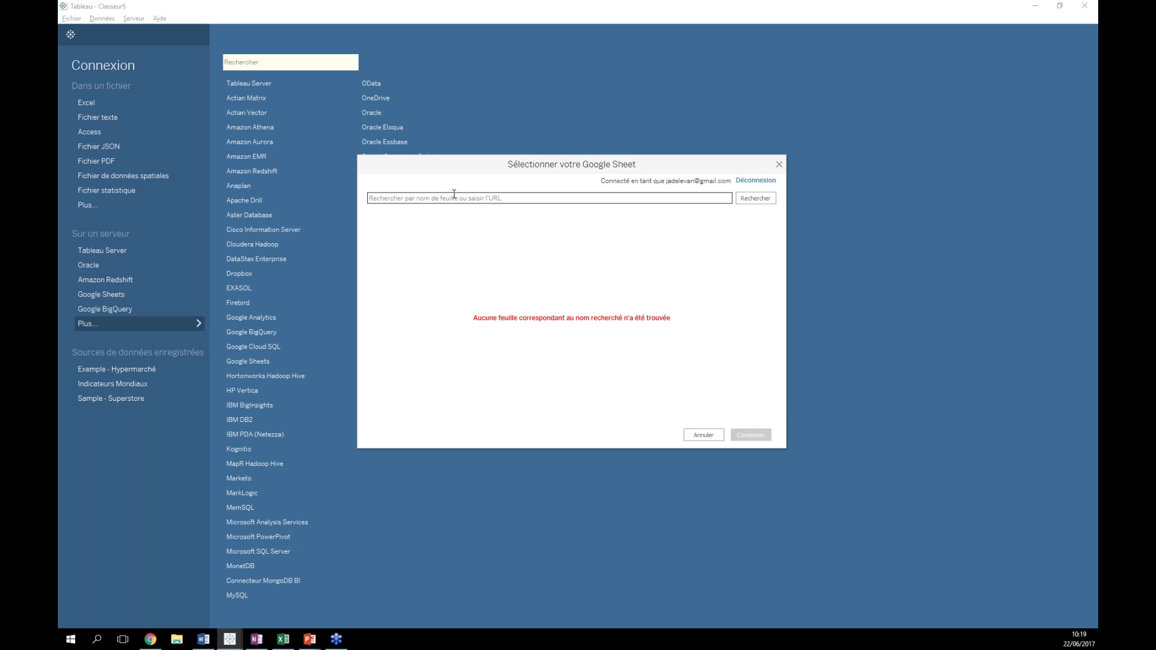
{"action": "type", "text": "jeu*de"}
{"action": "key", "text": "BackSpace"}
{"action": "key", "text": "BackSpace"}
{"action": "key", "text": "BackSpace"}
{"action": "key", "text": "Return"}
{"action": "double_click", "coordinate": [424, 244]}
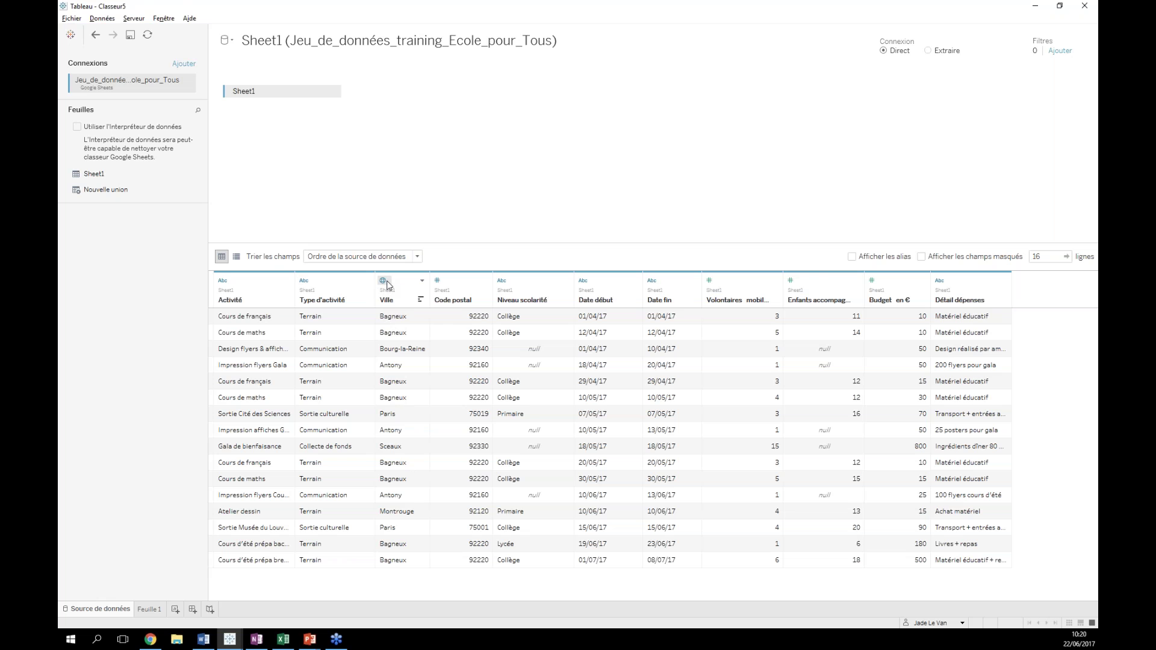
- Look at the Ville type options unchanged, then give Code postal the Code postal geographic role
{"action": "left_click", "coordinate": [387, 284]}
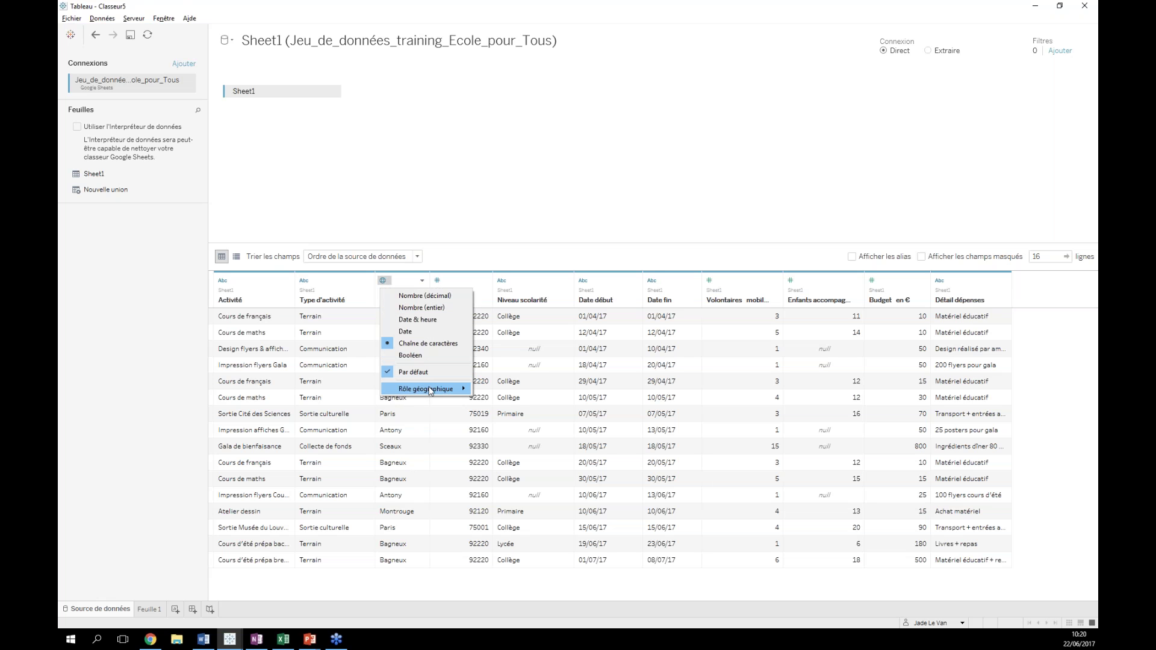
{"action": "mouse_move", "coordinate": [458, 389]}
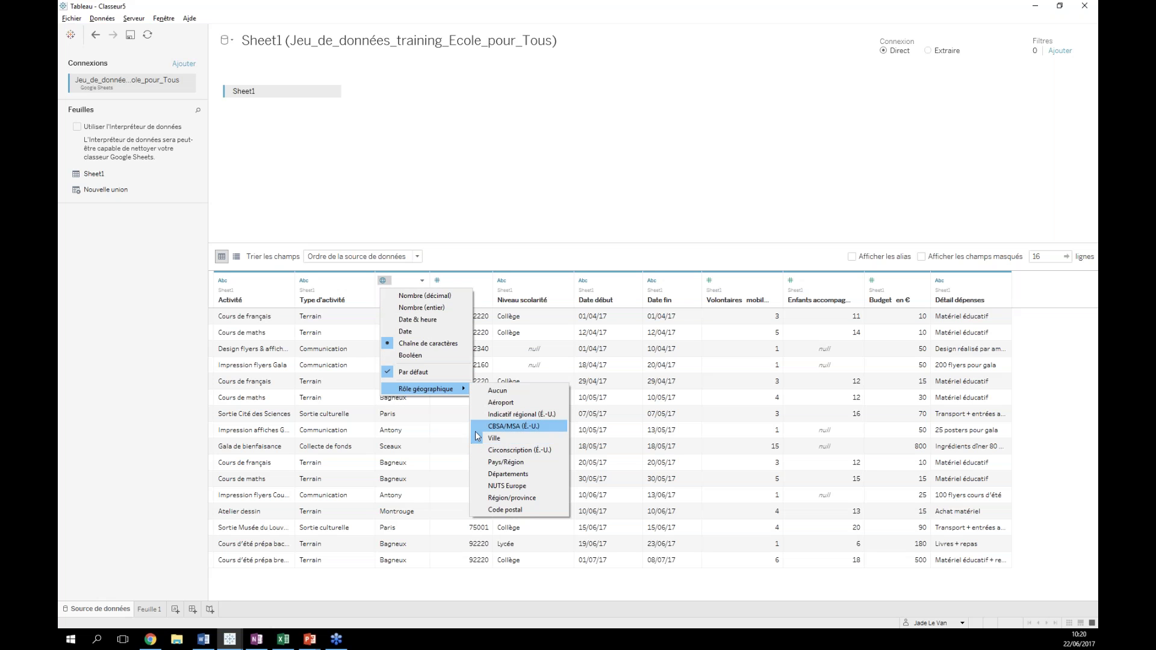
{"action": "left_click", "coordinate": [438, 455]}
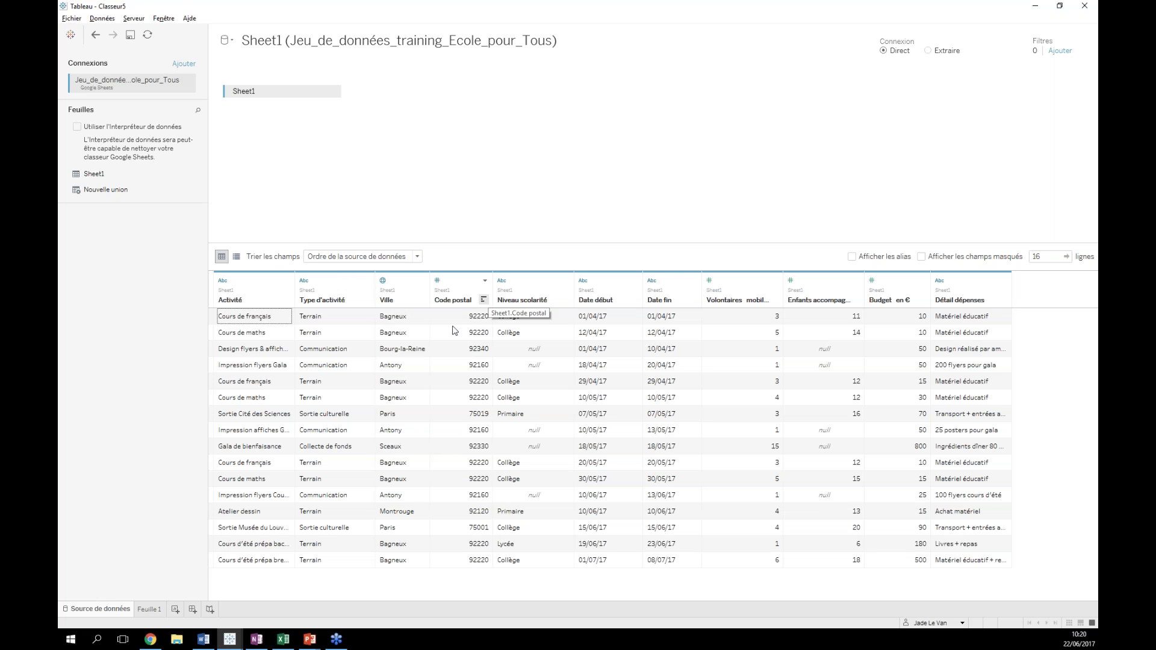
{"action": "left_click", "coordinate": [439, 281]}
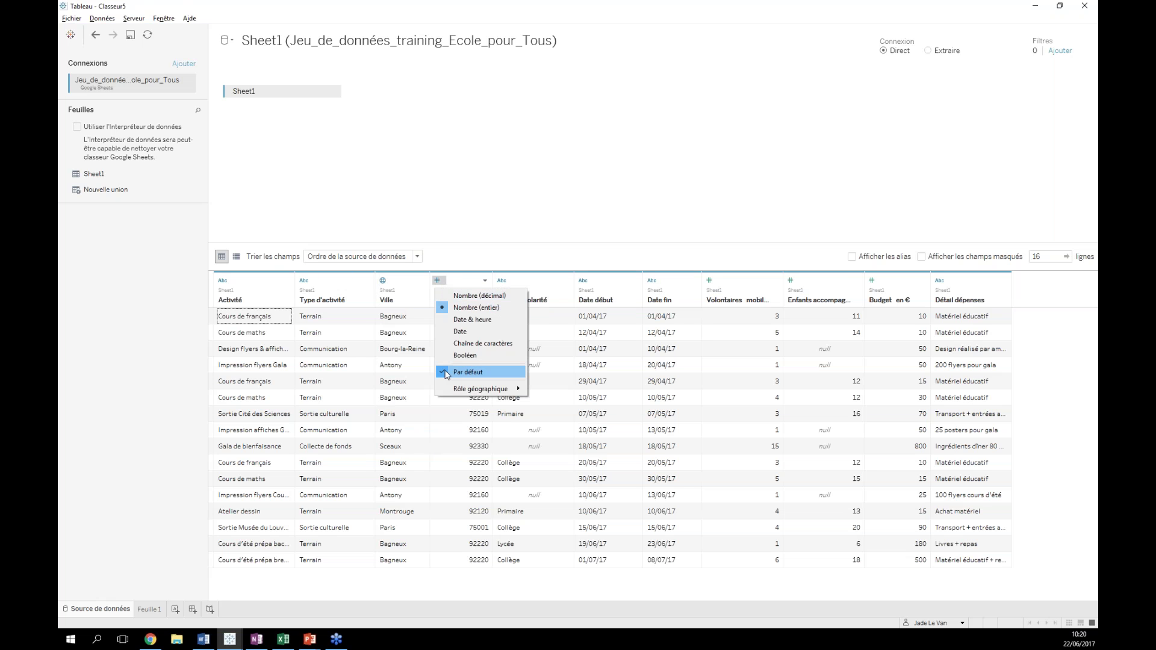
{"action": "mouse_move", "coordinate": [452, 391]}
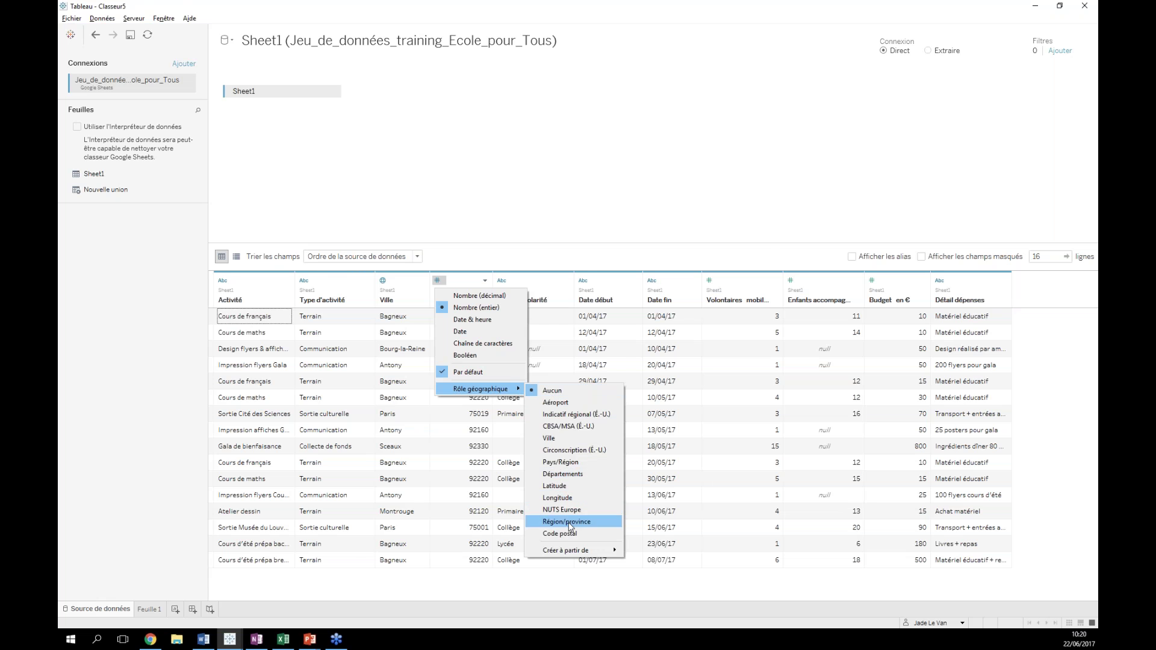
{"action": "left_click", "coordinate": [559, 534]}
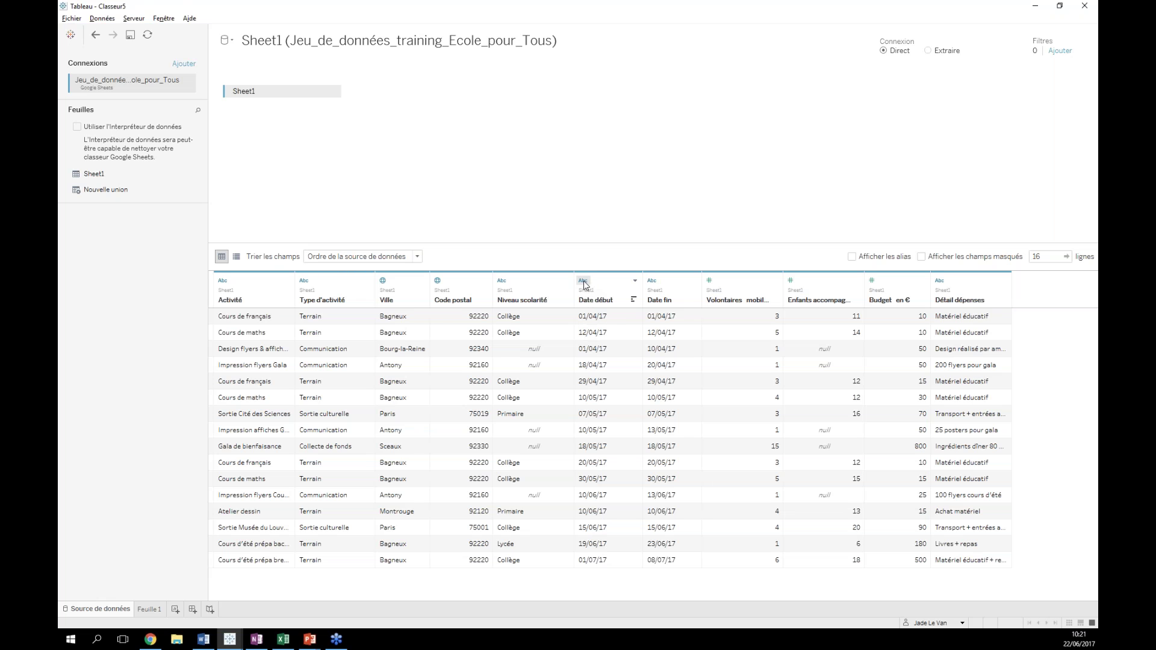
- Change Date début and Date fin from text to date, then switch to Feuille 1
{"action": "left_click", "coordinate": [584, 281]}
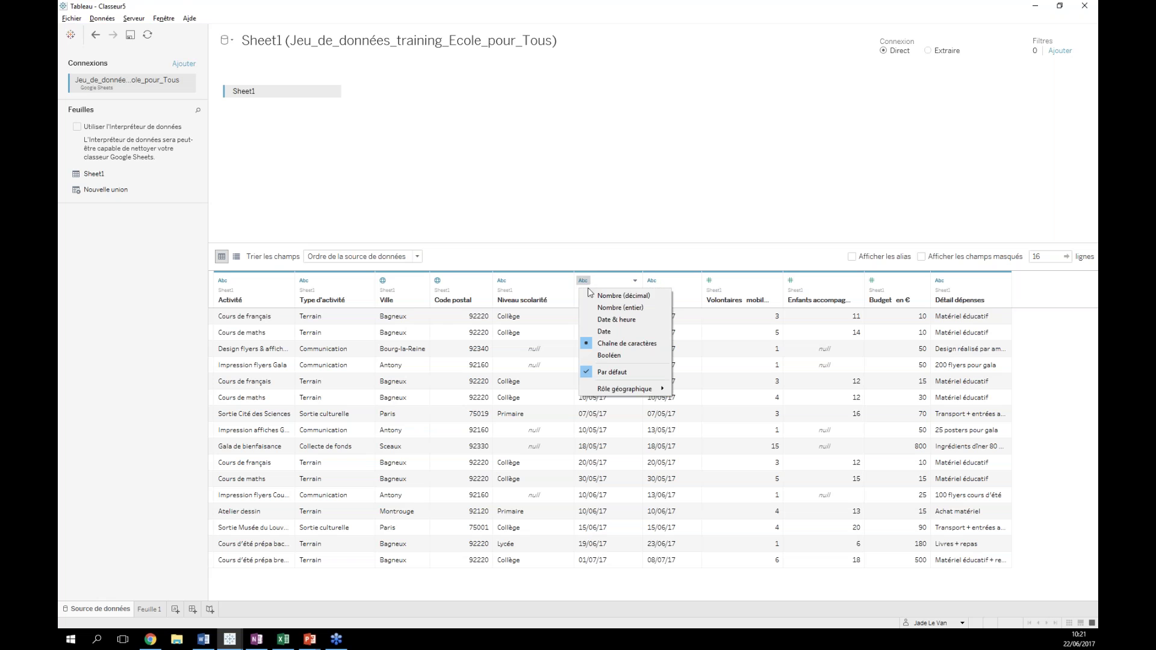
{"action": "left_click", "coordinate": [604, 332]}
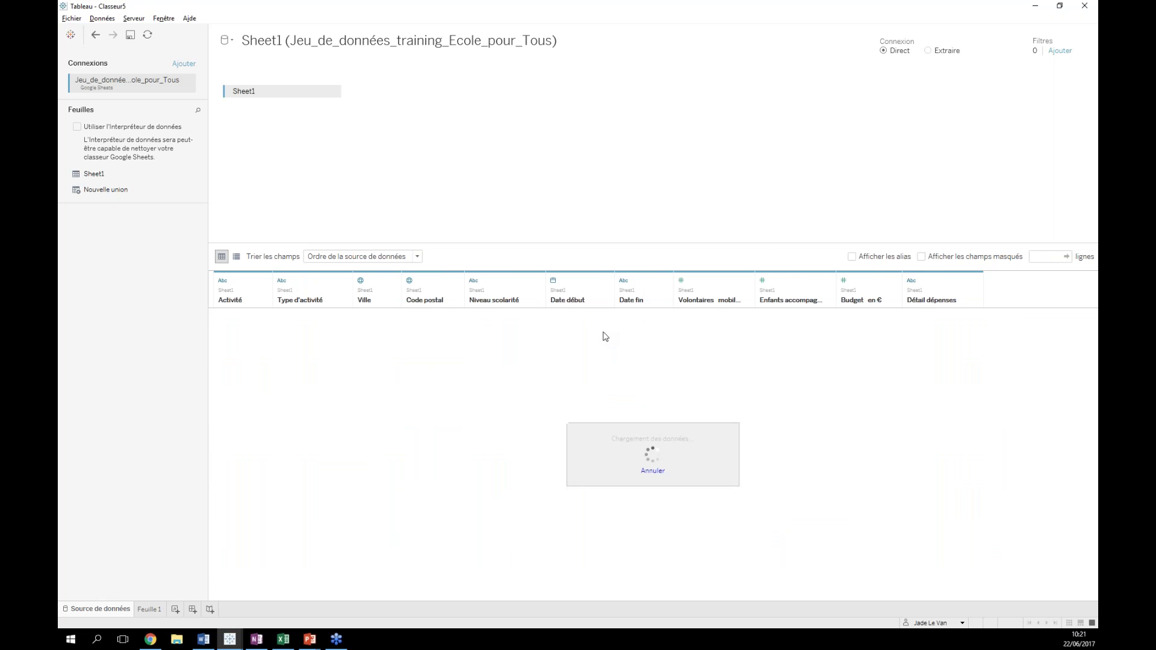
{"action": "left_click", "coordinate": [652, 282]}
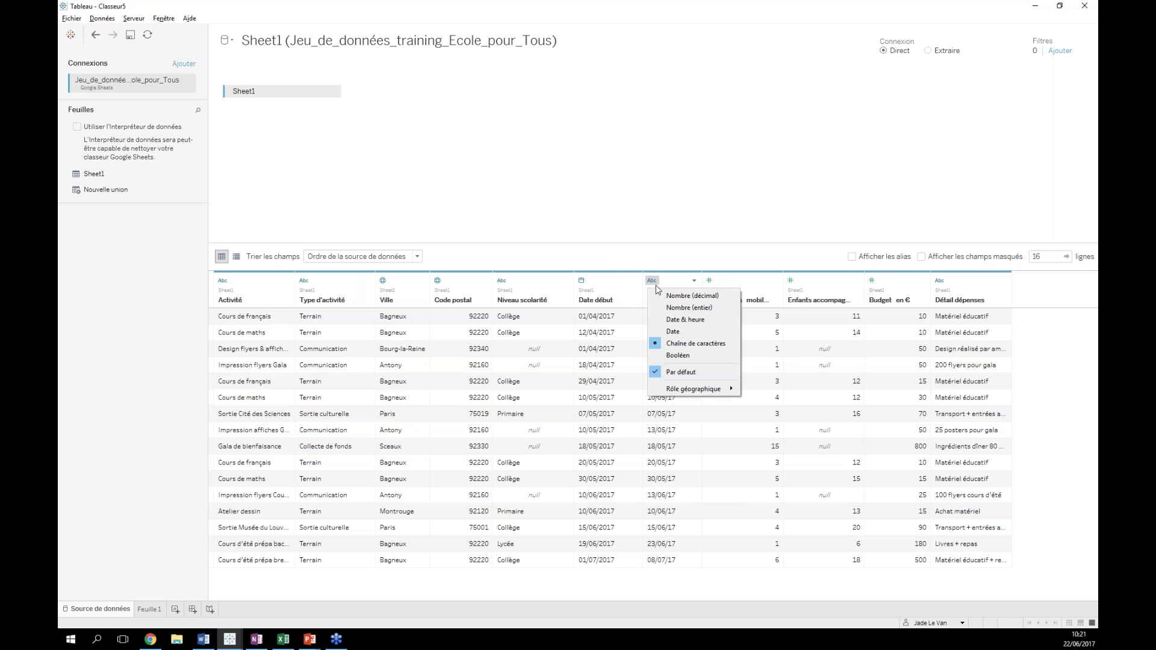
{"action": "left_click", "coordinate": [669, 331]}
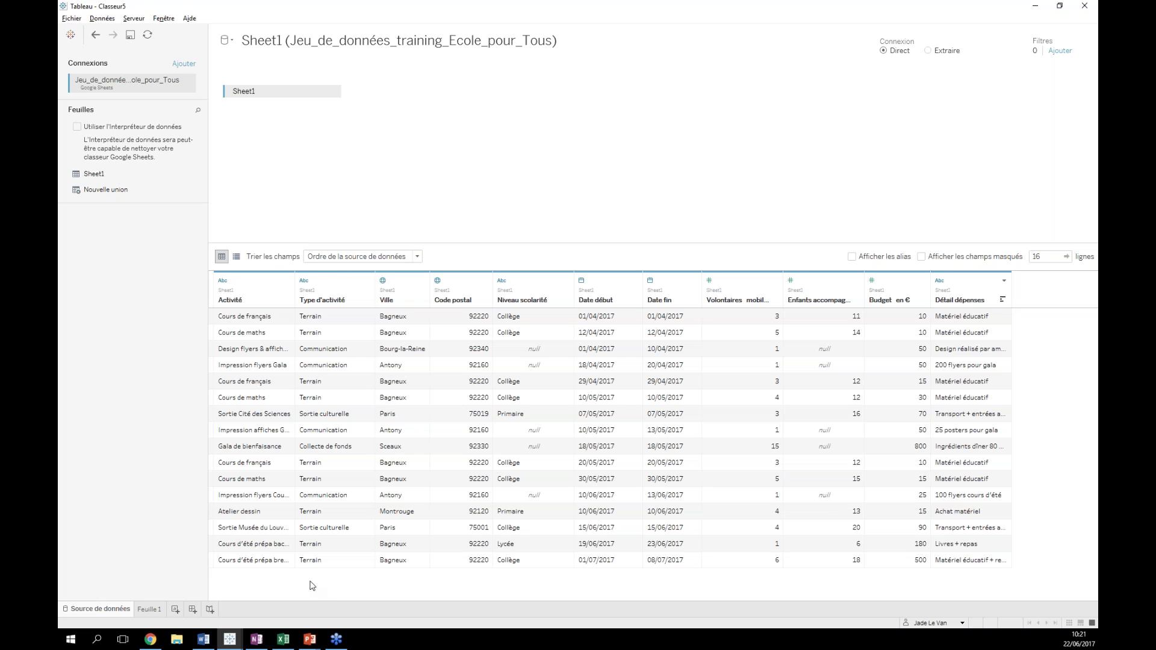
{"action": "left_click", "coordinate": [149, 610]}
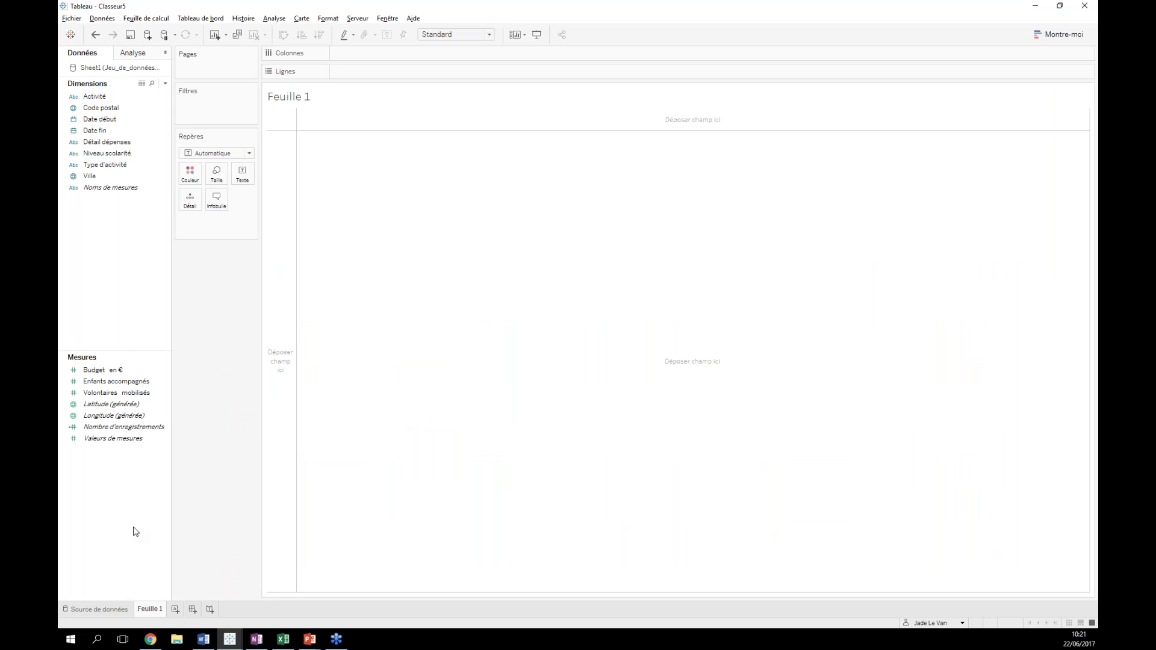
{"action": "left_click", "coordinate": [131, 381]}
{"action": "left_click", "coordinate": [103, 374]}
{"action": "left_click", "coordinate": [258, 640]}
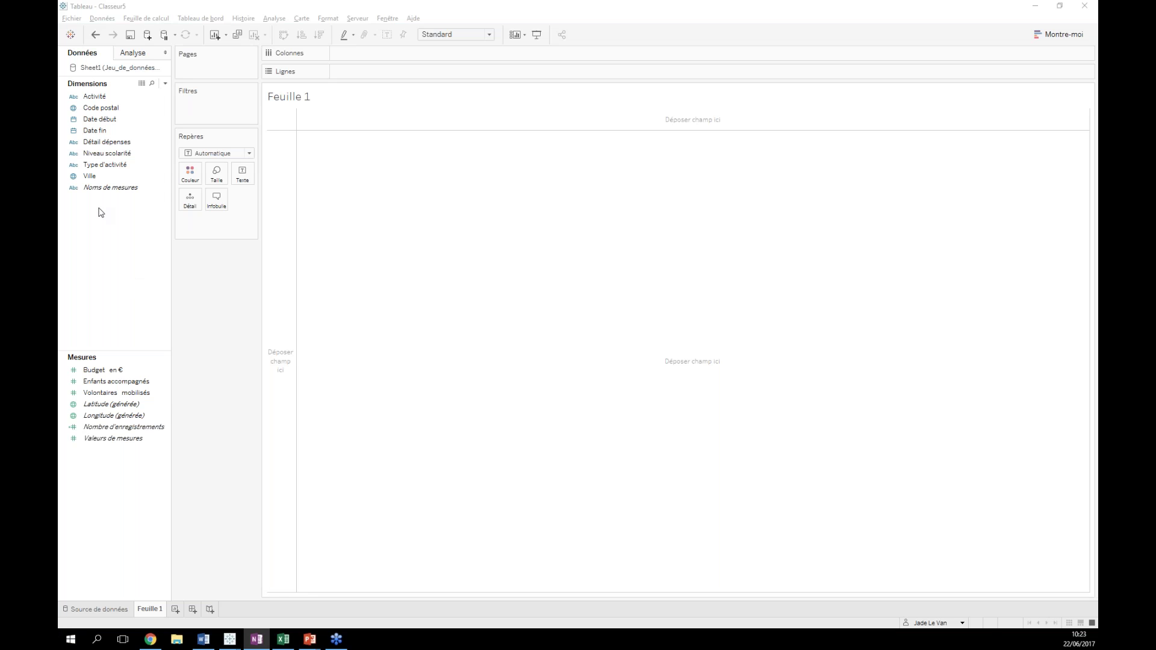
{"action": "left_click", "coordinate": [95, 178]}
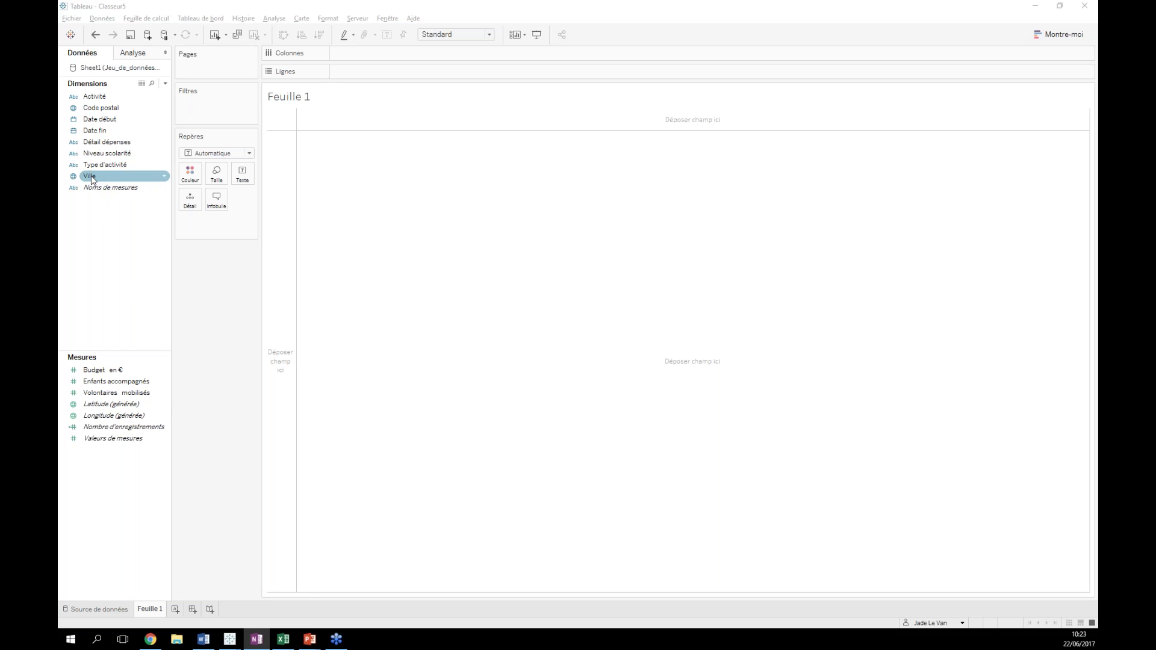
{"action": "left_click", "coordinate": [93, 179]}
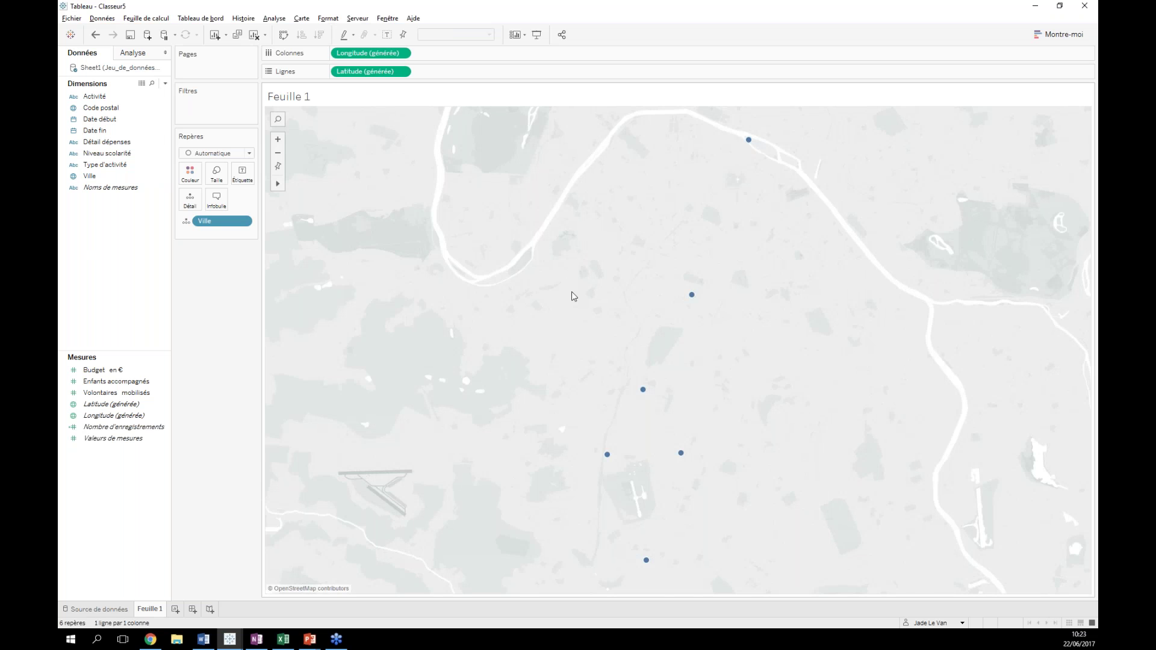
- Zoom out and pan the Paris-area map, read the town tooltips, then select Enfants accompagnés
{"action": "scroll", "coordinate": [570, 295], "scroll_direction": "down", "scroll_amount": 2}
{"action": "scroll", "coordinate": [512, 306], "scroll_direction": "down", "scroll_amount": 1}
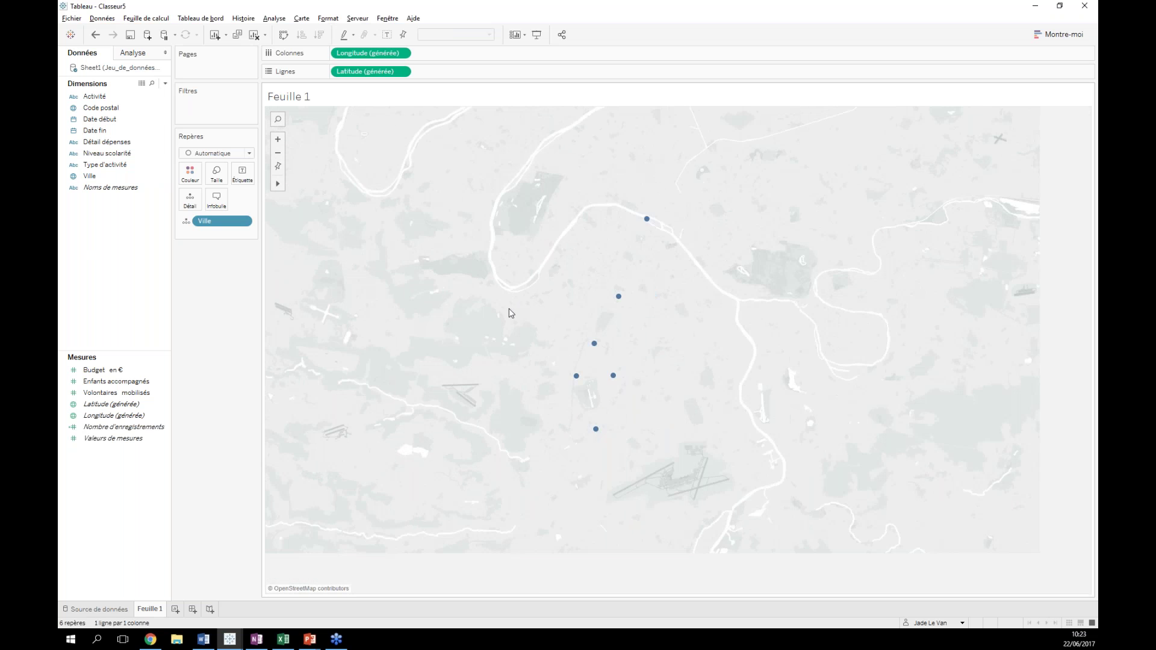
{"action": "left_click_drag", "start_coordinate": [467, 301], "coordinate": [446, 351]}
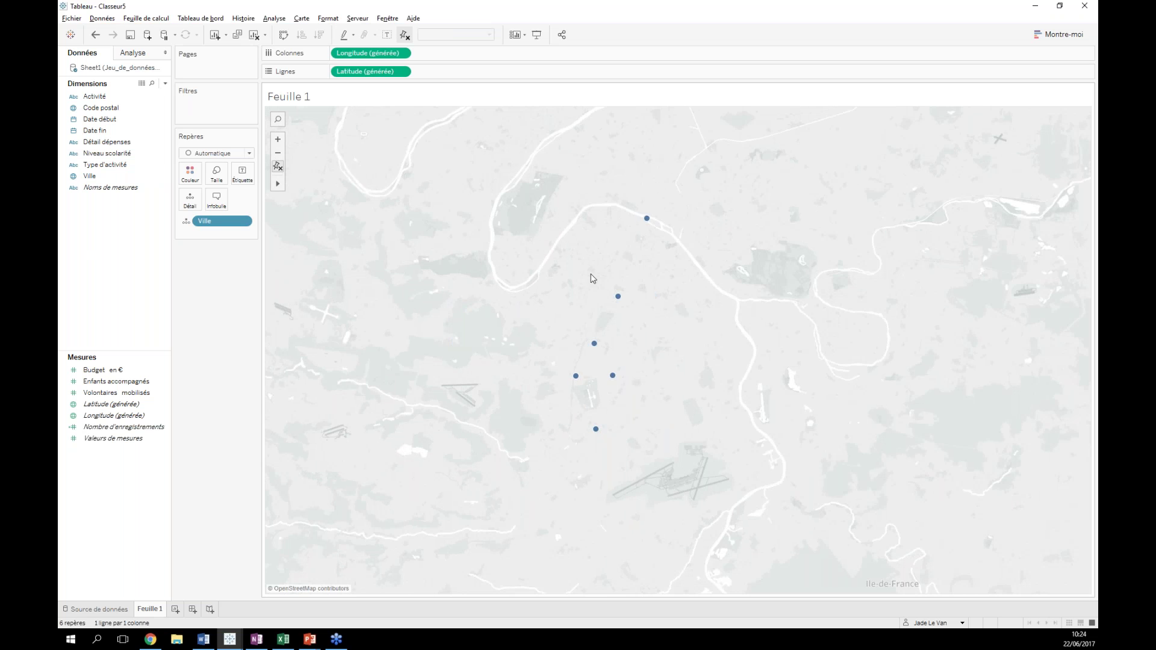
{"action": "scroll", "coordinate": [720, 352], "scroll_direction": "down", "scroll_amount": 1}
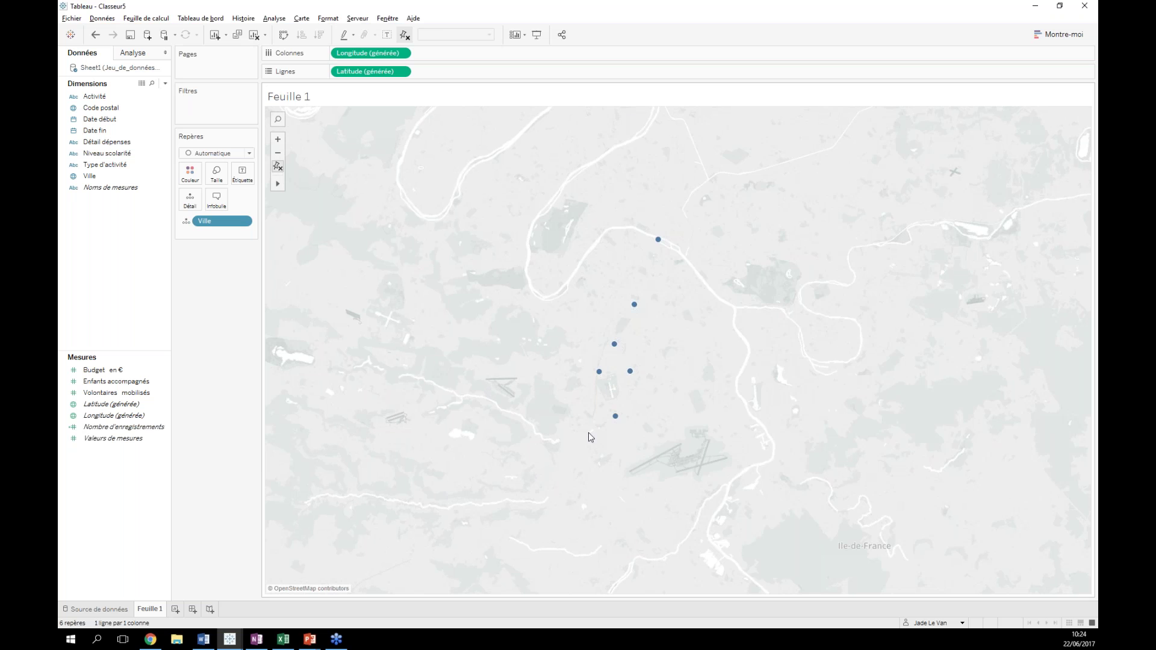
{"action": "mouse_move", "coordinate": [628, 373]}
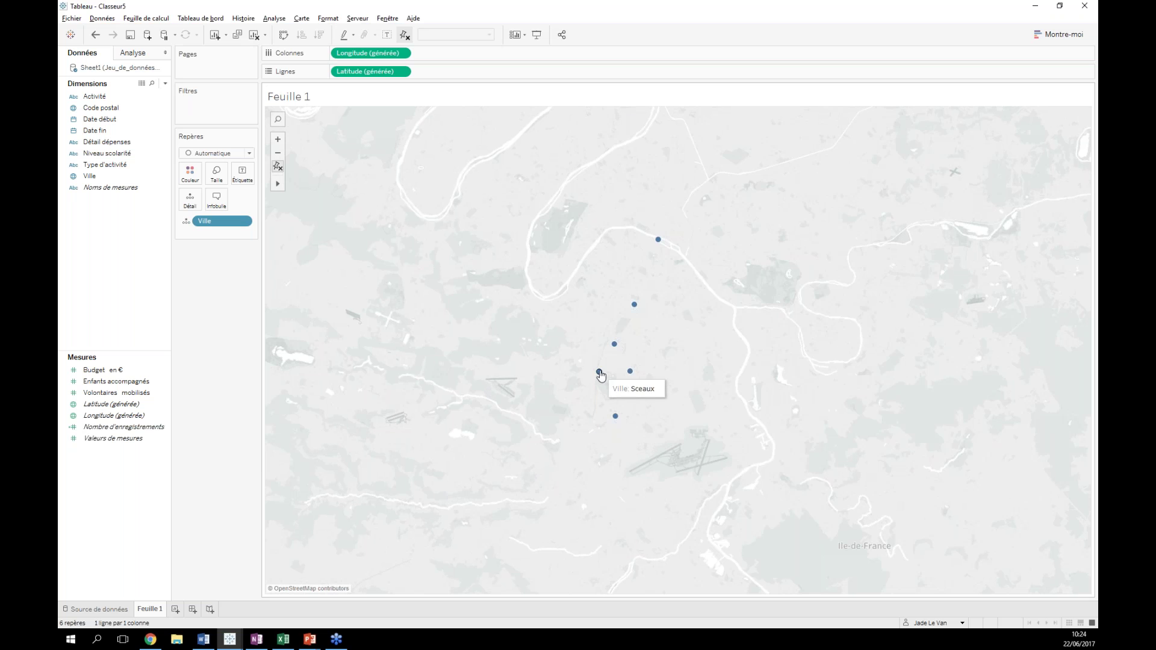
{"action": "mouse_move", "coordinate": [657, 241]}
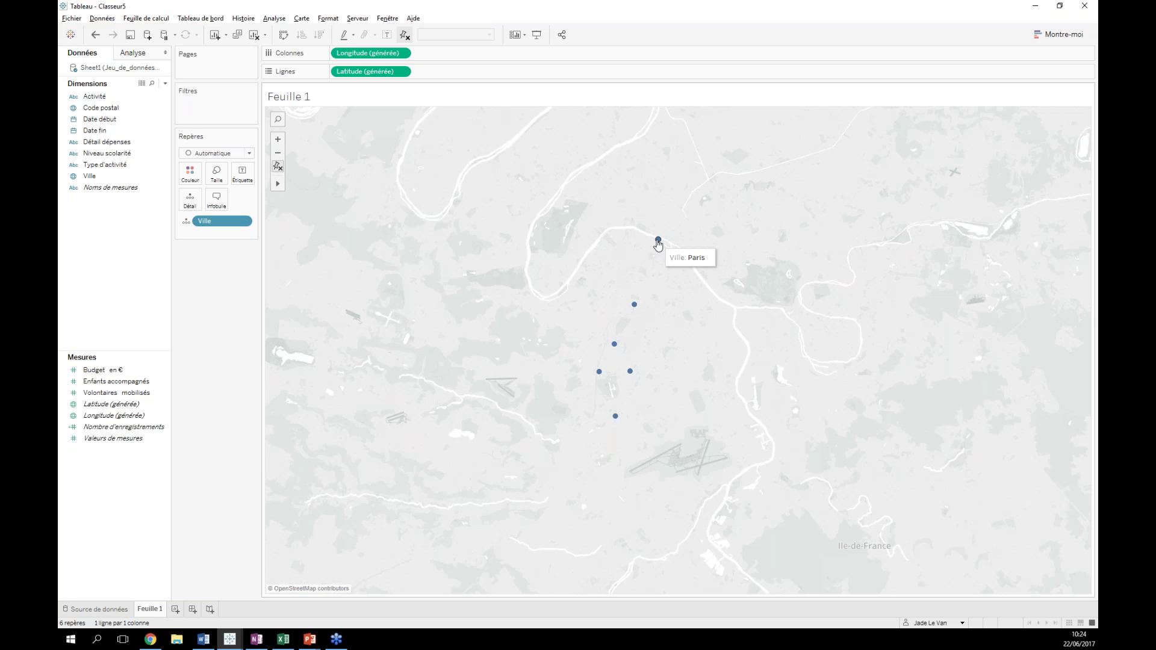
{"action": "mouse_move", "coordinate": [635, 306]}
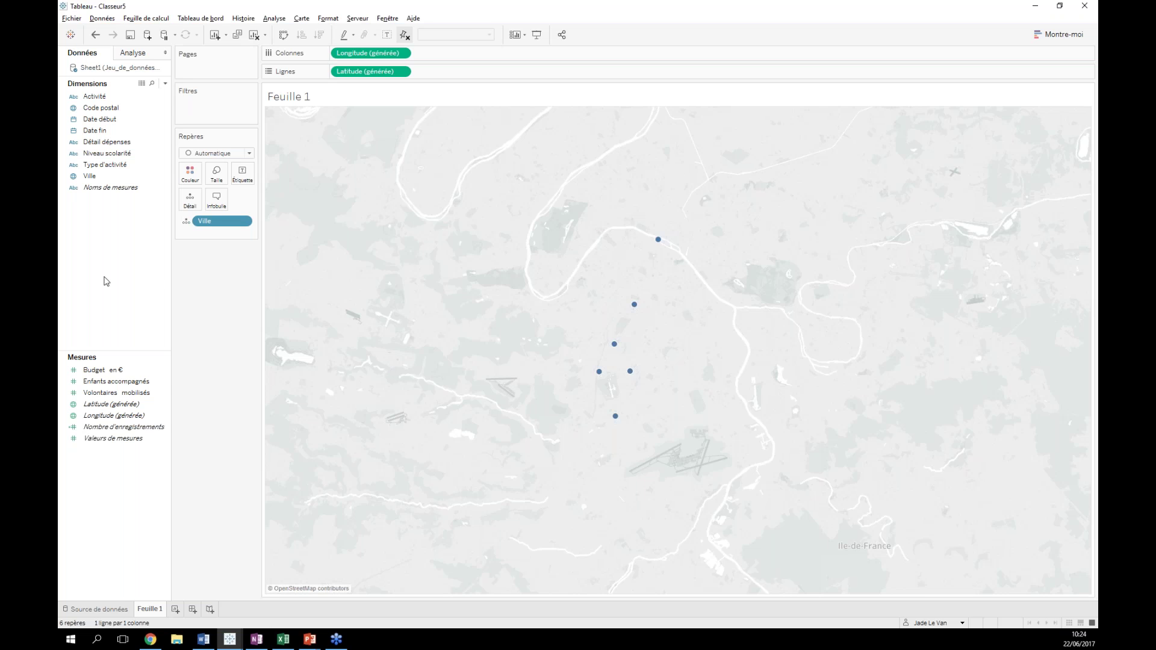
{"action": "left_click", "coordinate": [114, 382]}
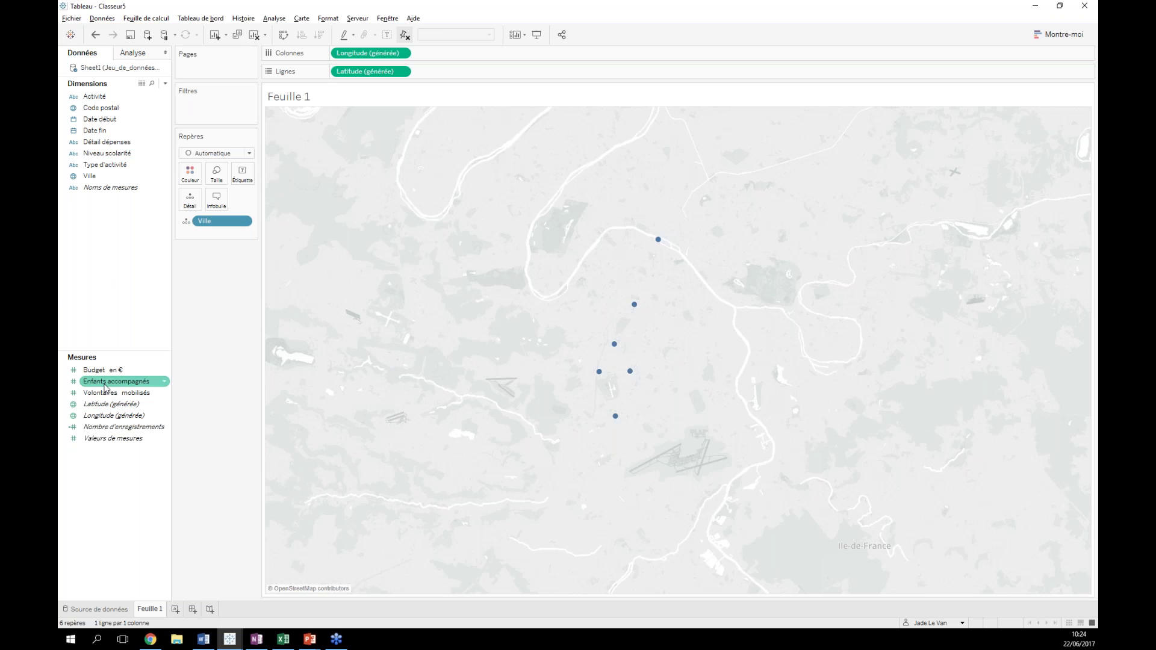
{"action": "left_click", "coordinate": [107, 382]}
{"action": "double_click", "coordinate": [107, 383]}
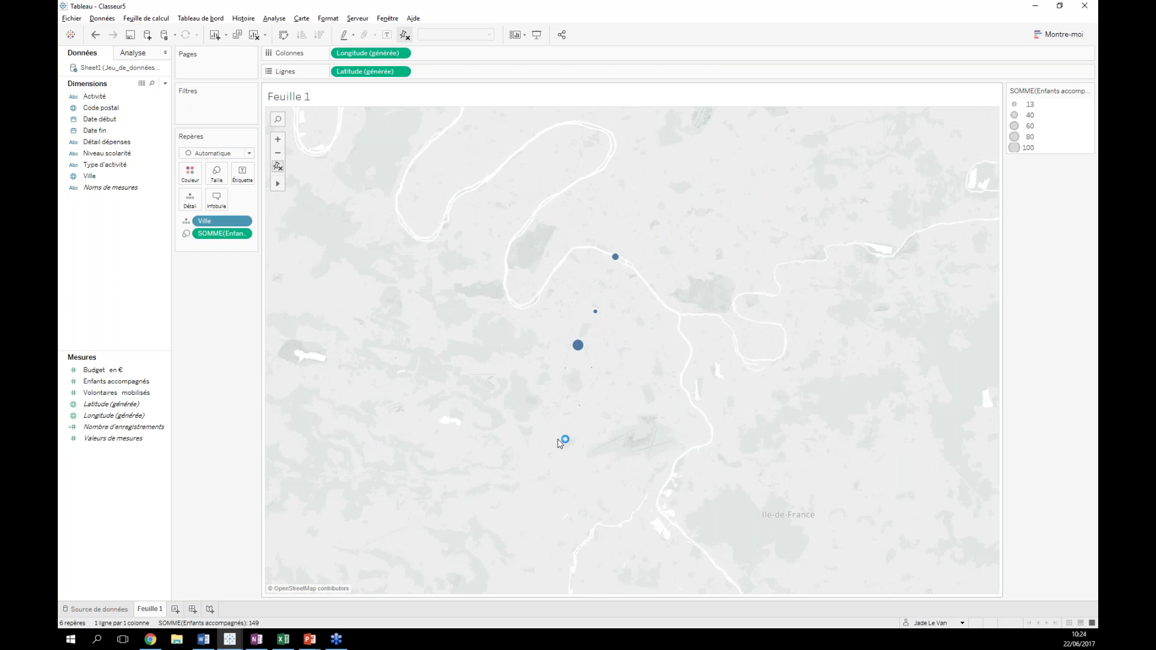
{"action": "mouse_move", "coordinate": [580, 409]}
{"action": "mouse_move", "coordinate": [579, 347]}
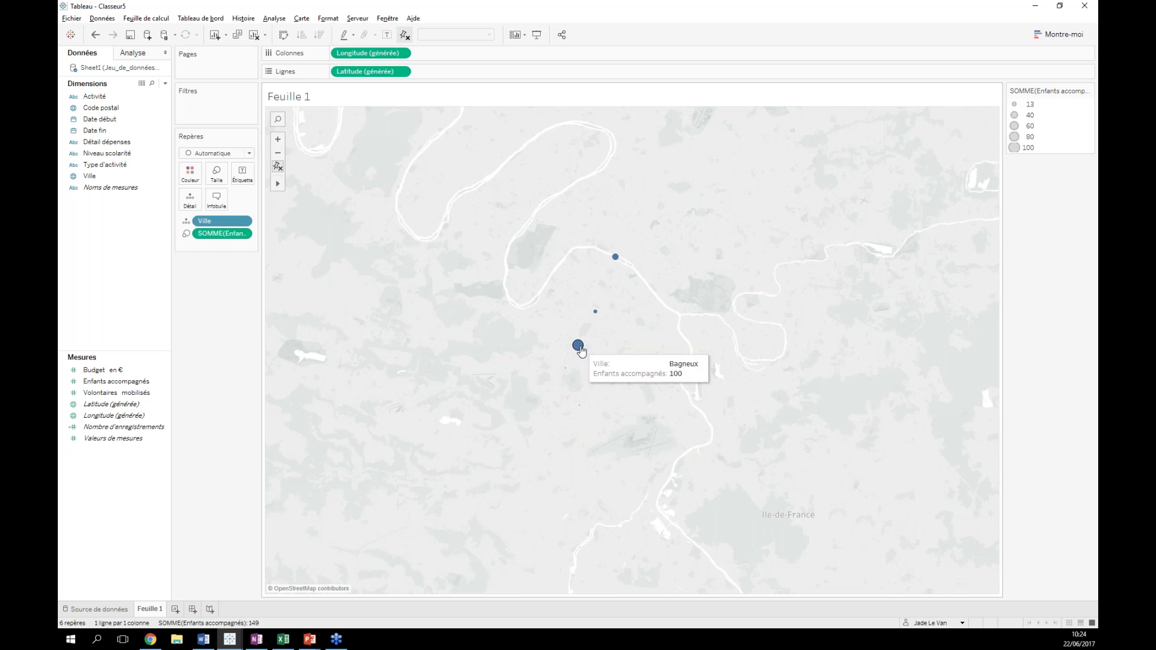
{"action": "mouse_move", "coordinate": [594, 314]}
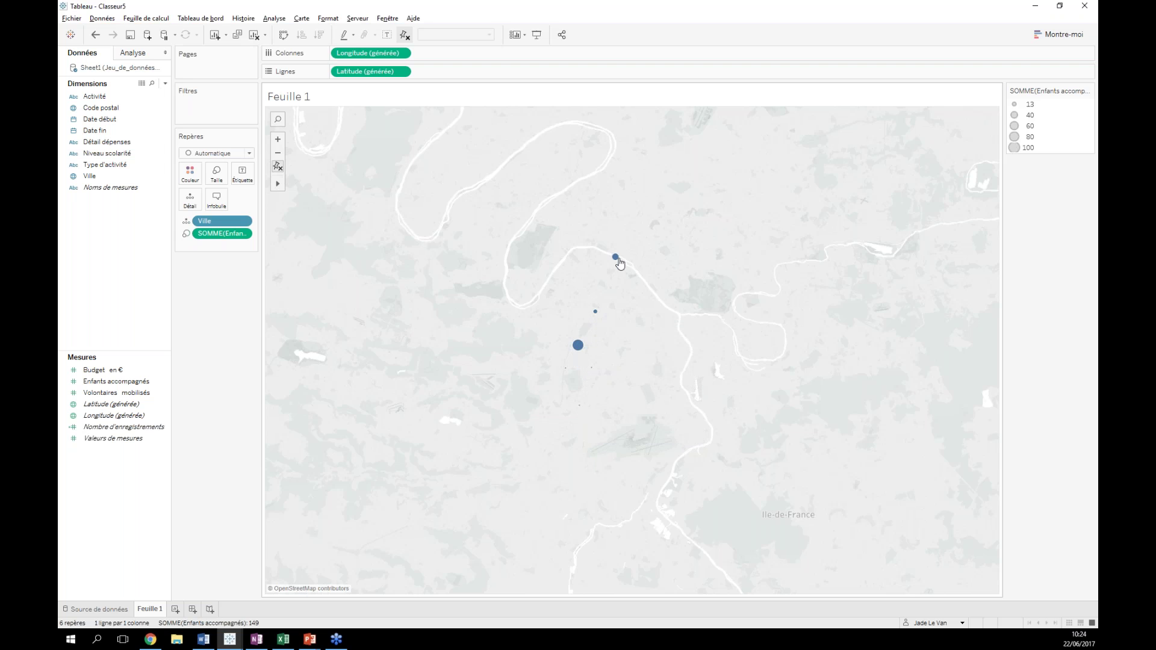
{"action": "mouse_move", "coordinate": [616, 260]}
{"action": "left_click", "coordinate": [94, 34]}
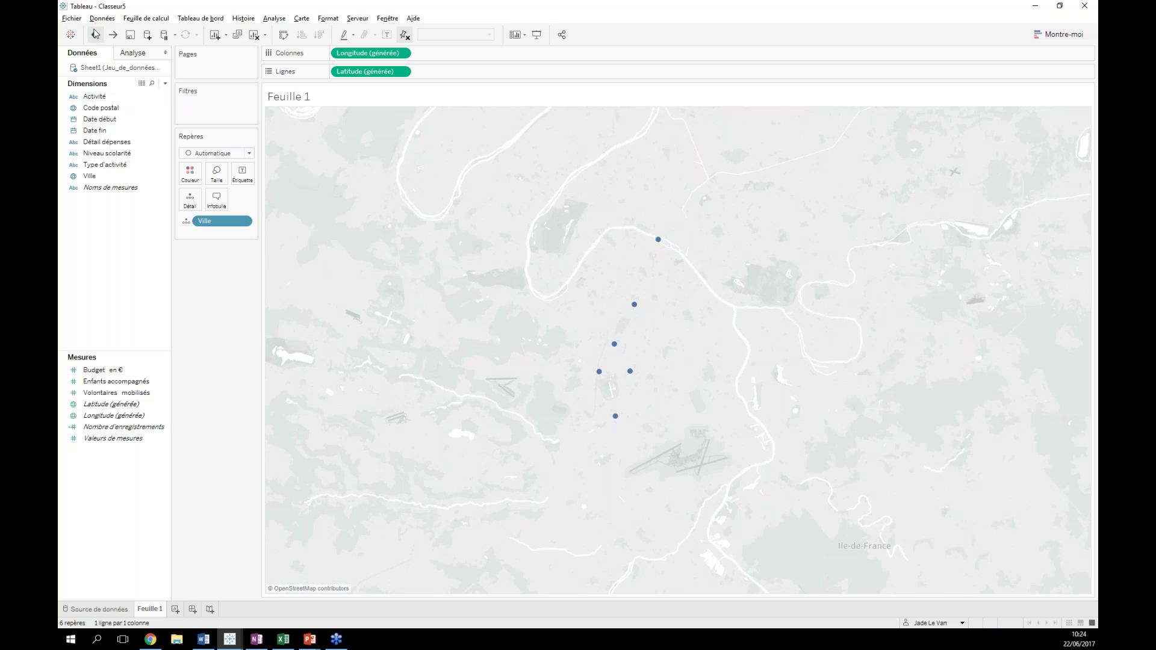
{"action": "left_click", "coordinate": [113, 34]}
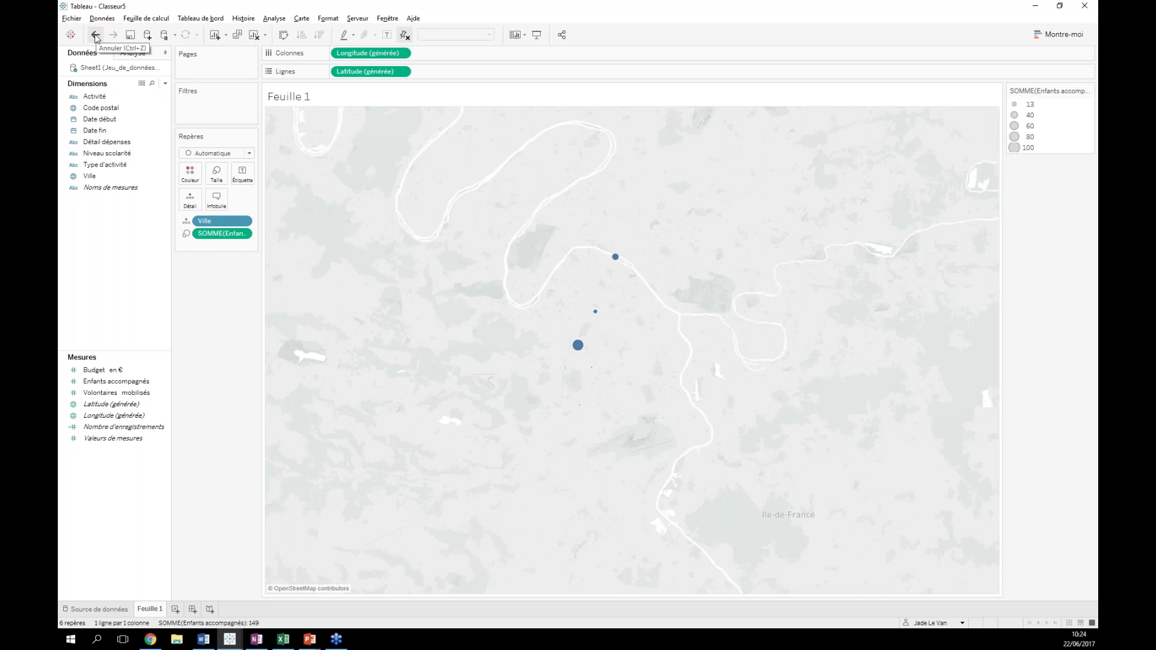
{"action": "left_click", "coordinate": [95, 34]}
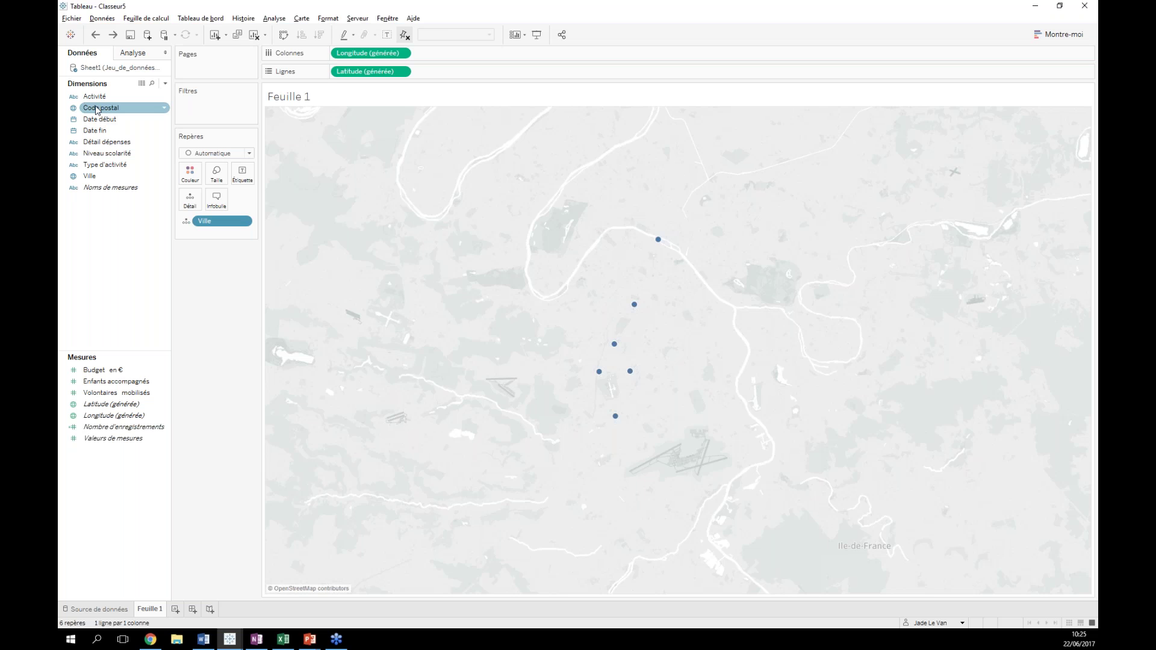
- Replace Ville with Code postal on the map, giving seven postal-code points, and check the mark types
{"action": "left_click_drag", "start_coordinate": [93, 110], "coordinate": [152, 161]}
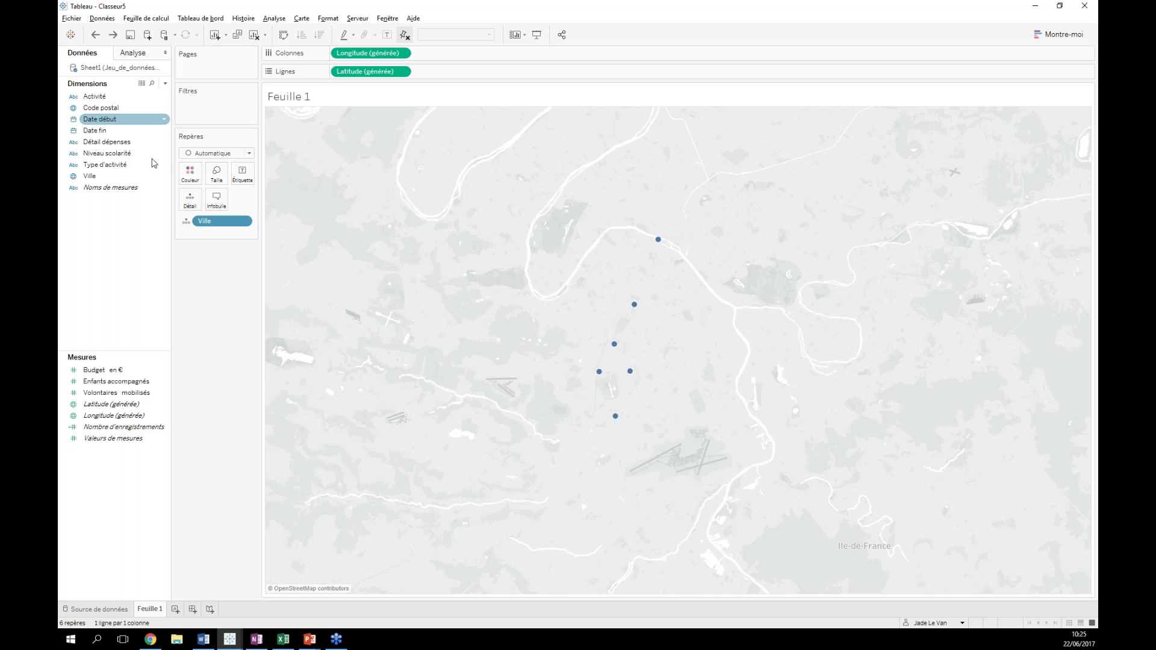
{"action": "left_click_drag", "start_coordinate": [96, 108], "coordinate": [211, 221]}
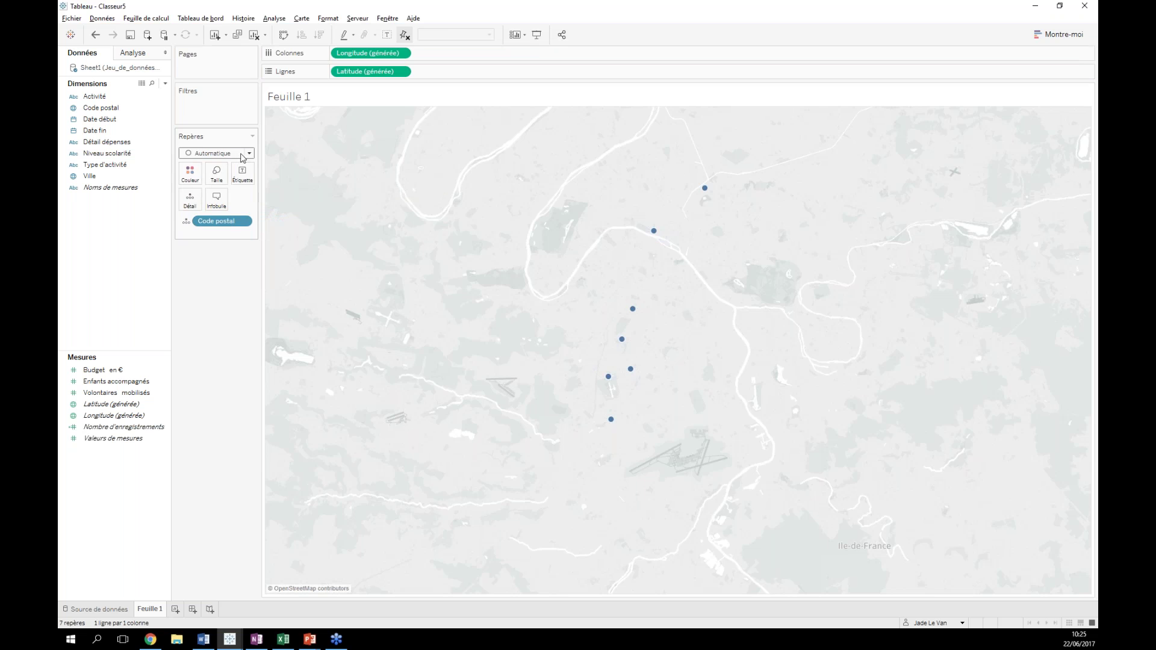
{"action": "left_click", "coordinate": [249, 155]}
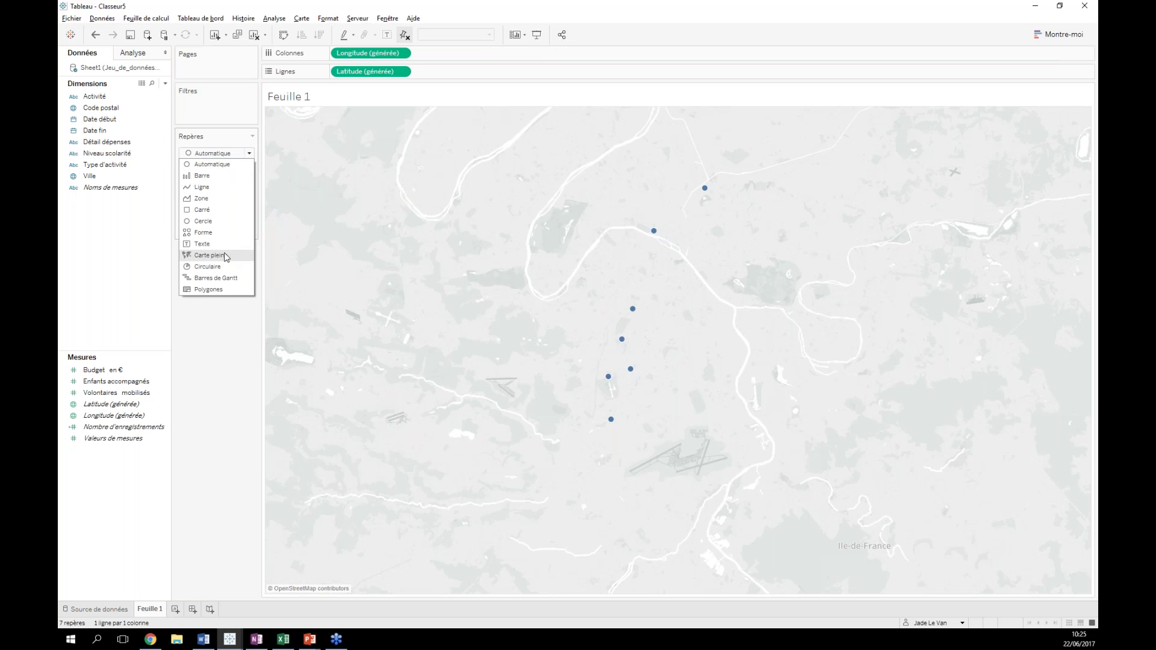
{"action": "key", "text": "Escape"}
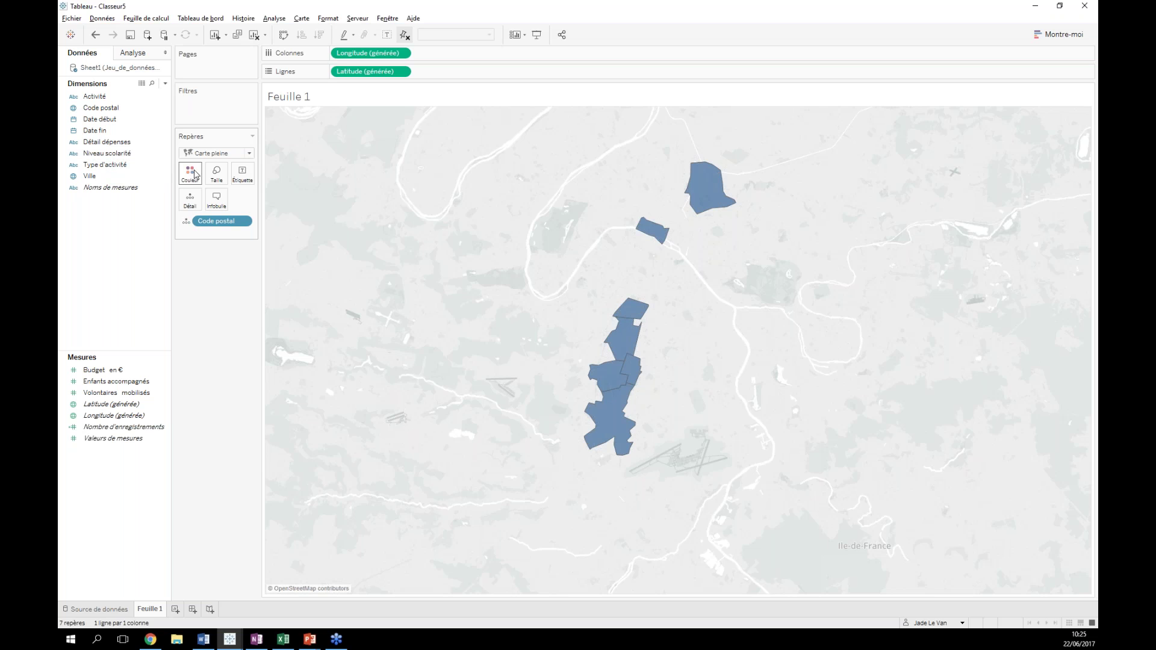
- Colour the postal-code areas by Type d'activité and rename Feuille 1 to 'Carte'
{"action": "left_click_drag", "start_coordinate": [103, 166], "coordinate": [192, 176]}
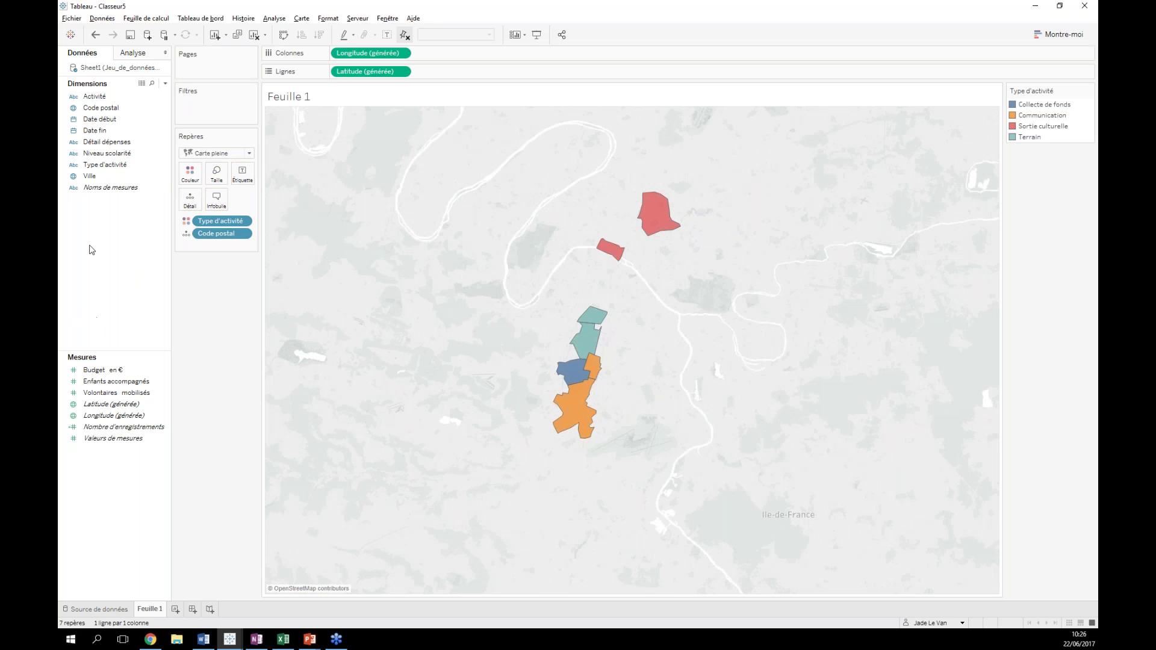
{"action": "left_click", "coordinate": [86, 178]}
{"action": "mouse_move", "coordinate": [156, 612]}
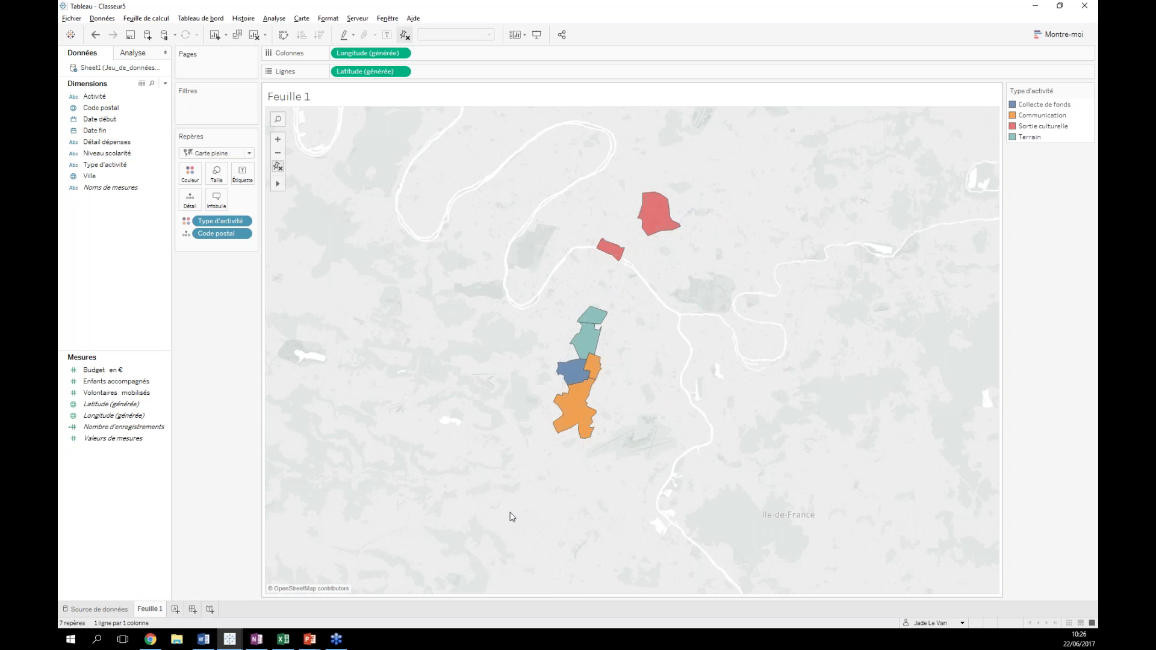
{"action": "double_click", "coordinate": [153, 609]}
{"action": "type", "text": "Cq"}
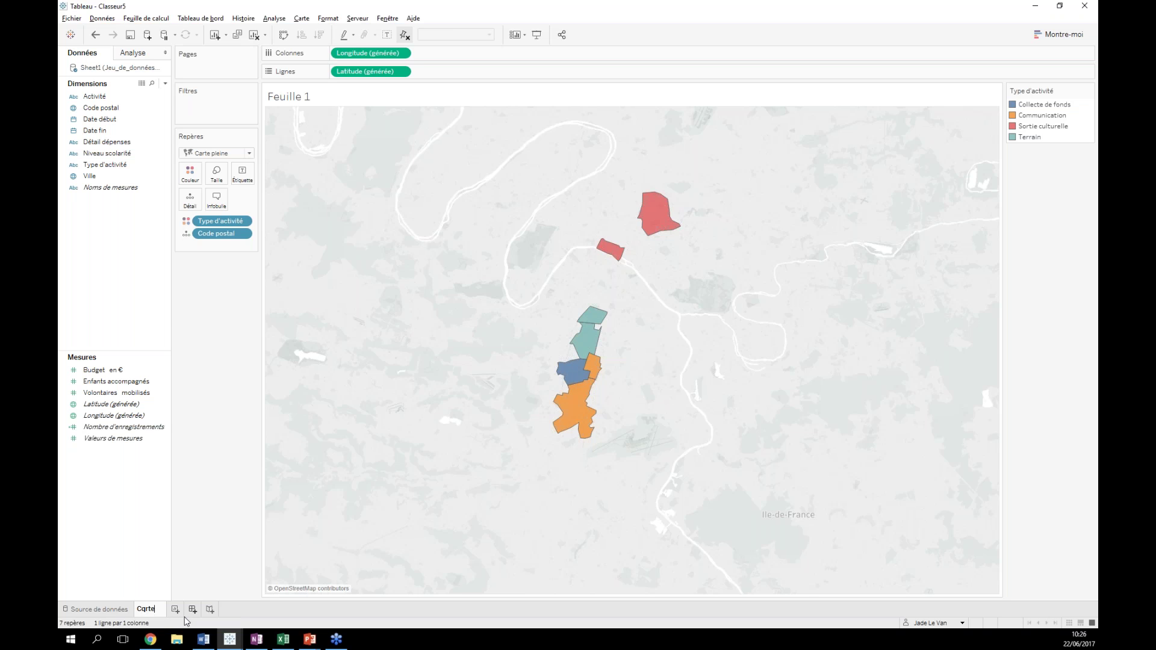
{"action": "type", "text": "rte"}
{"action": "key", "text": "Return"}
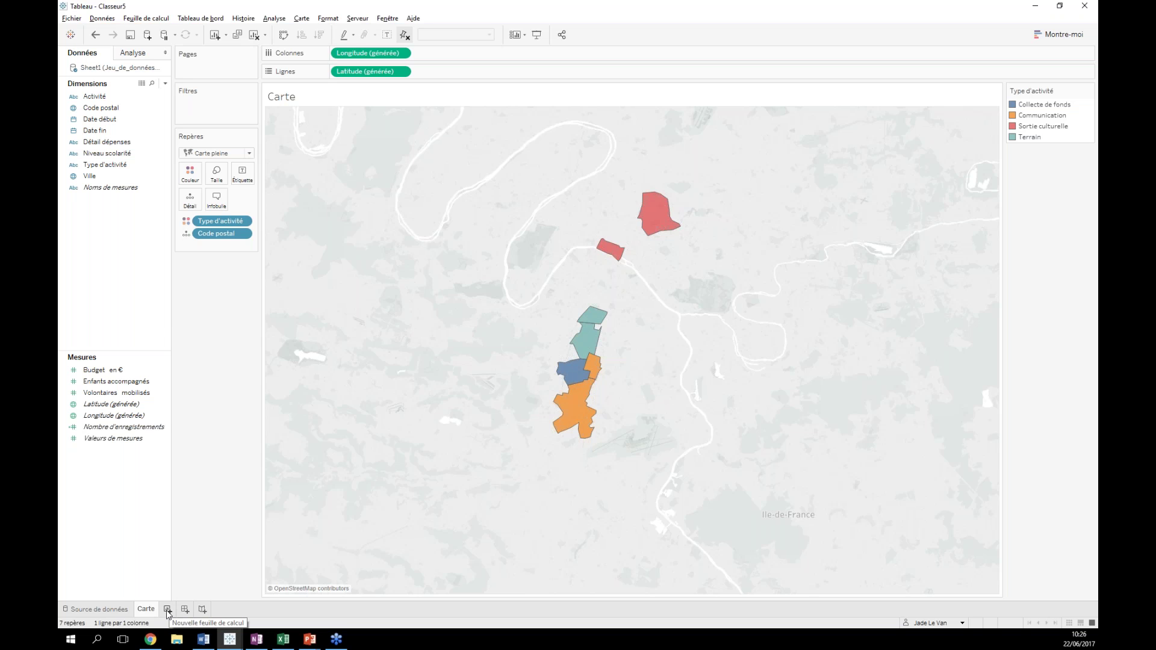
- Add a blank worksheet, Feuille 2, and bring up the Montre-moi chart suggestions
{"action": "left_click", "coordinate": [167, 610]}
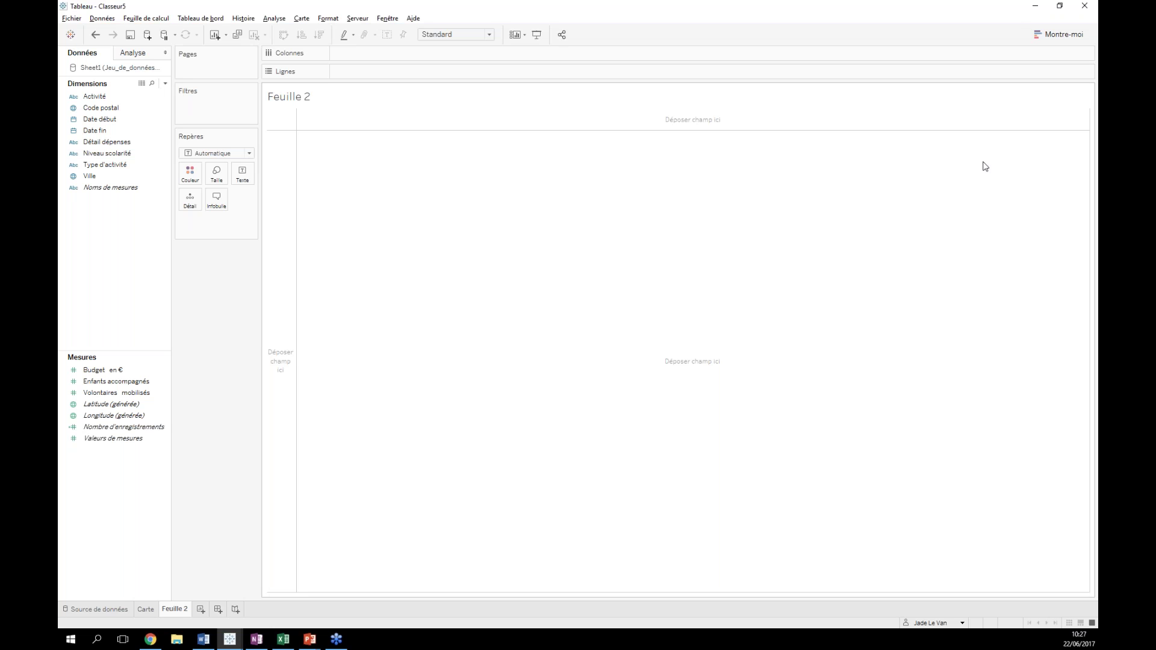
{"action": "left_click", "coordinate": [1051, 38]}
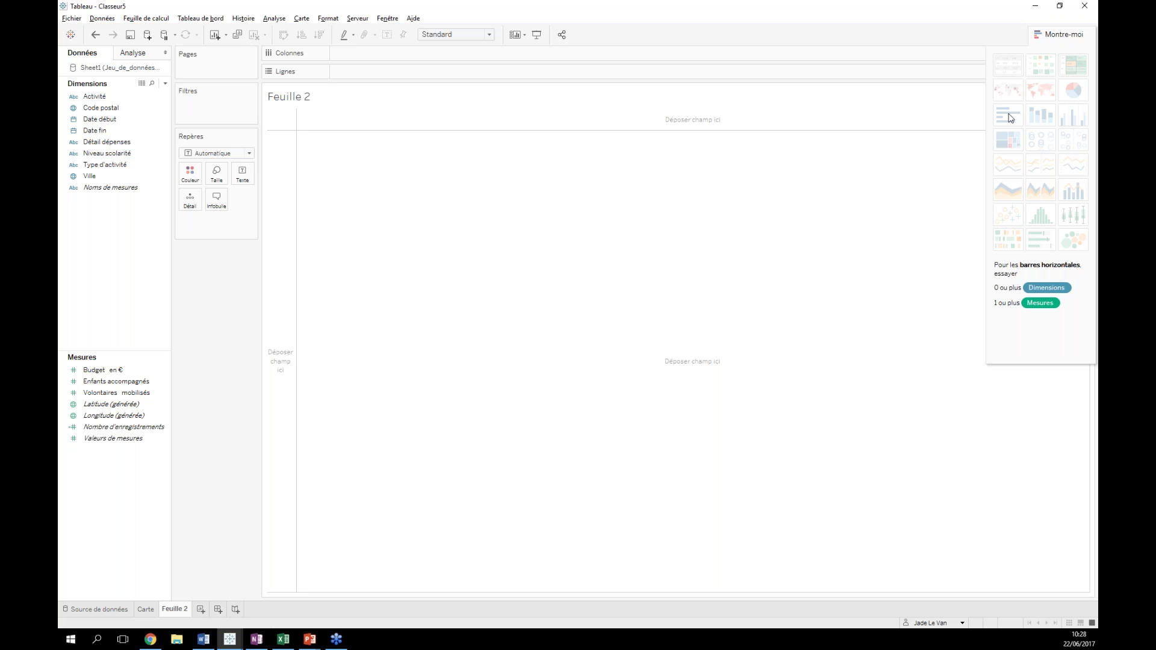
- Select the Enfants accompagnés measure and add the Activité dimension to the selection
{"action": "left_click", "coordinate": [99, 370]}
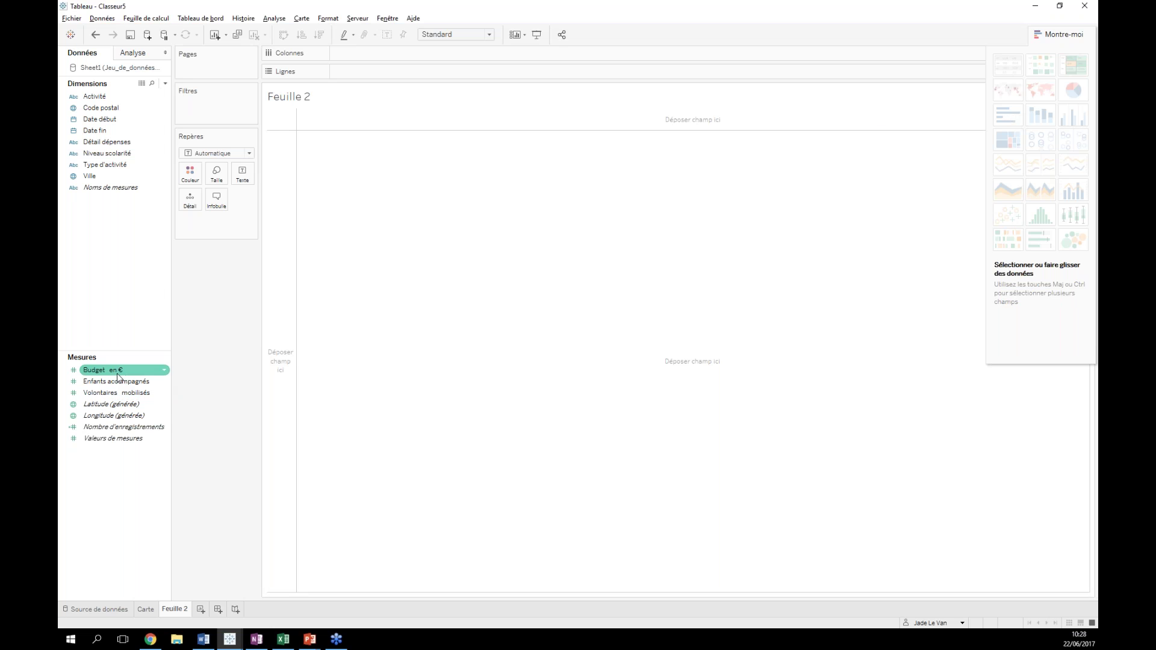
{"action": "left_click", "coordinate": [104, 383]}
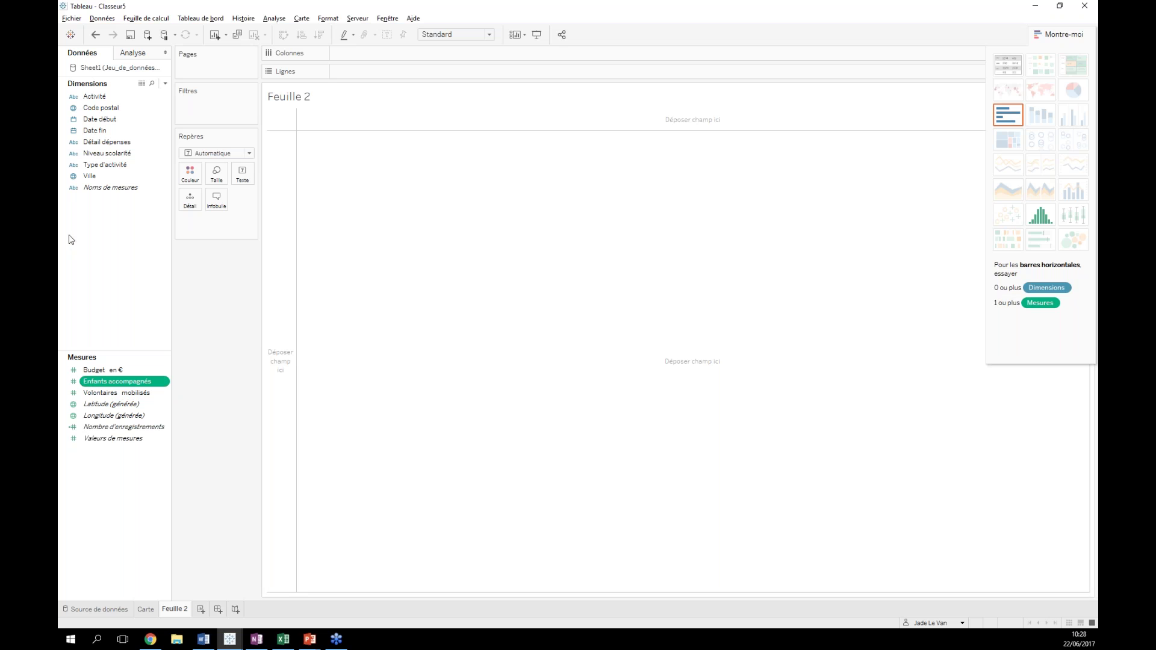
{"action": "left_click", "coordinate": [104, 98], "text": "ctrl"}
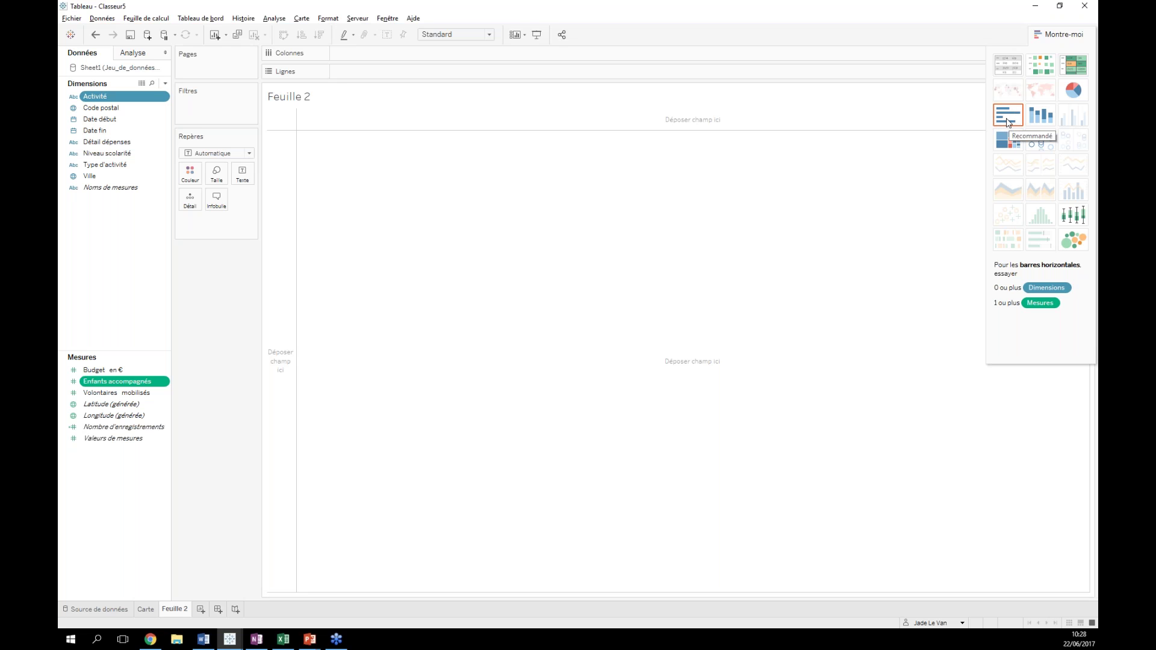
- Chart SUM(Enfants accompagnés) per Activité as horizontal bars, briefly checking the Carte sheet
{"action": "left_click", "coordinate": [1008, 122]}
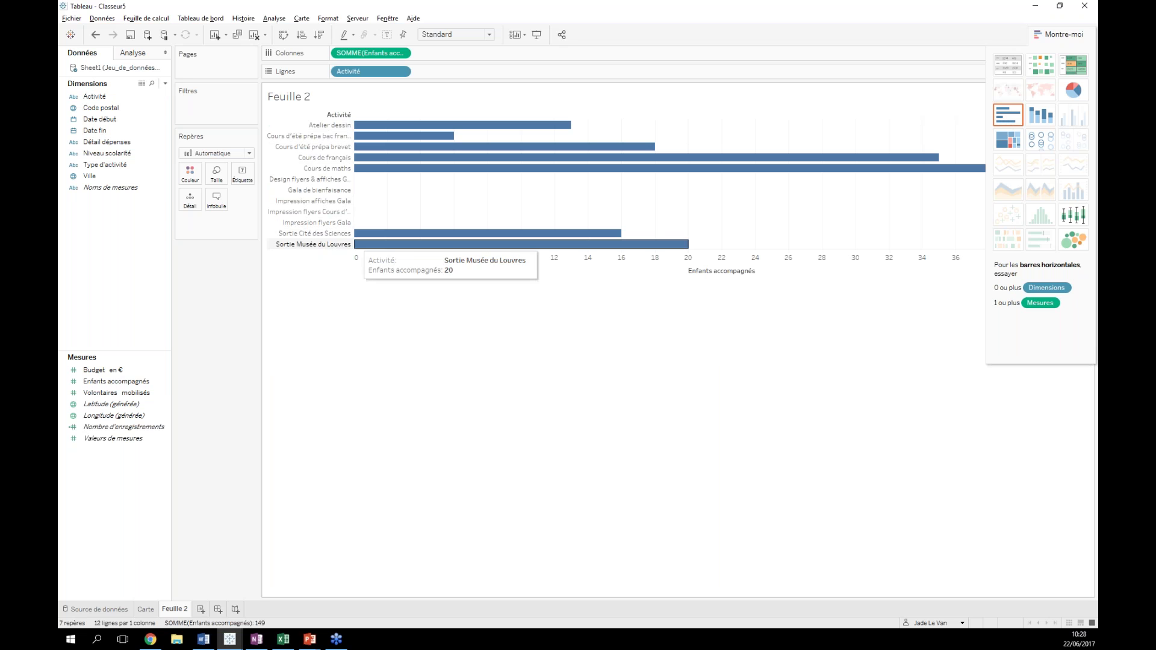
{"action": "mouse_move", "coordinate": [676, 249]}
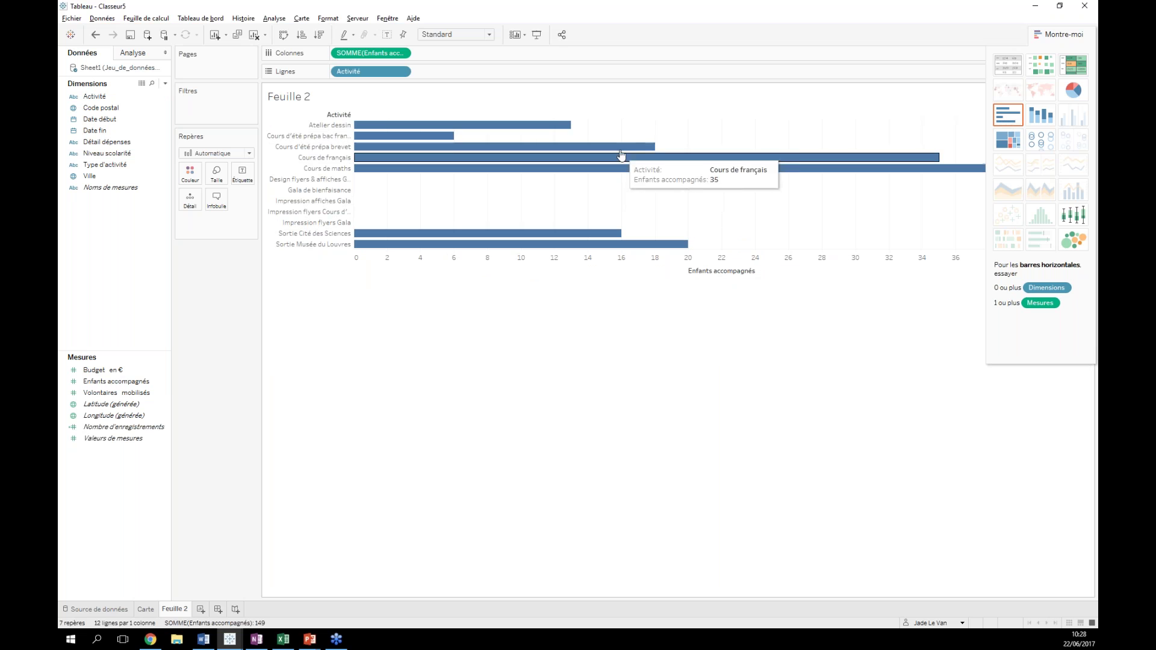
{"action": "mouse_move", "coordinate": [423, 130]}
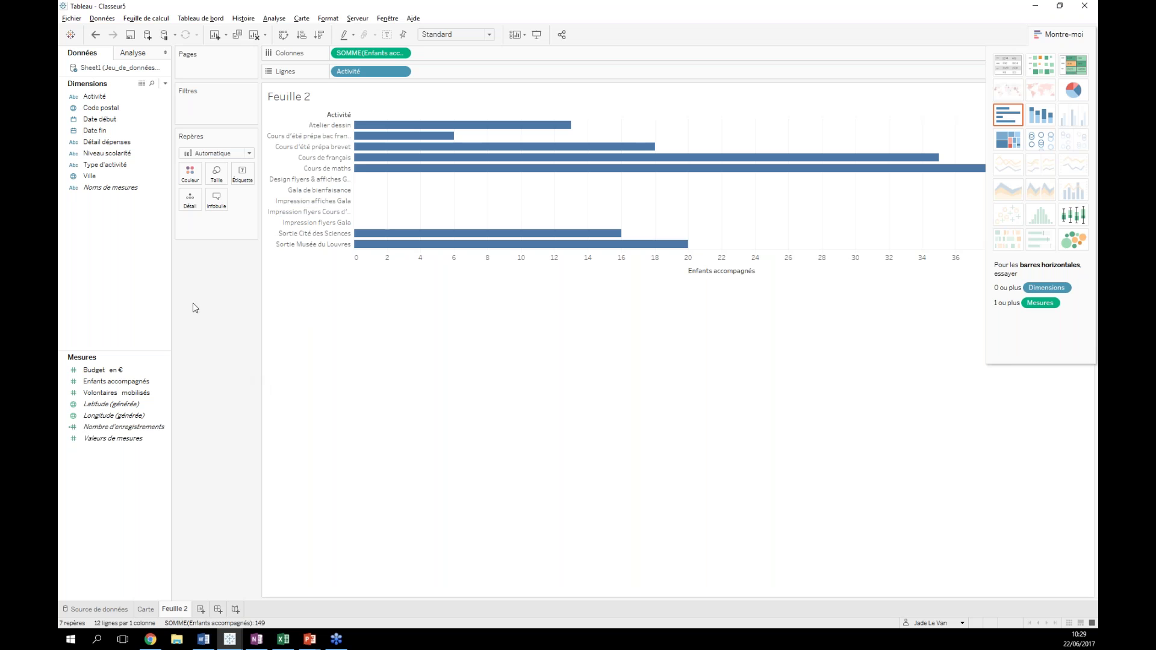
{"action": "left_click", "coordinate": [146, 609]}
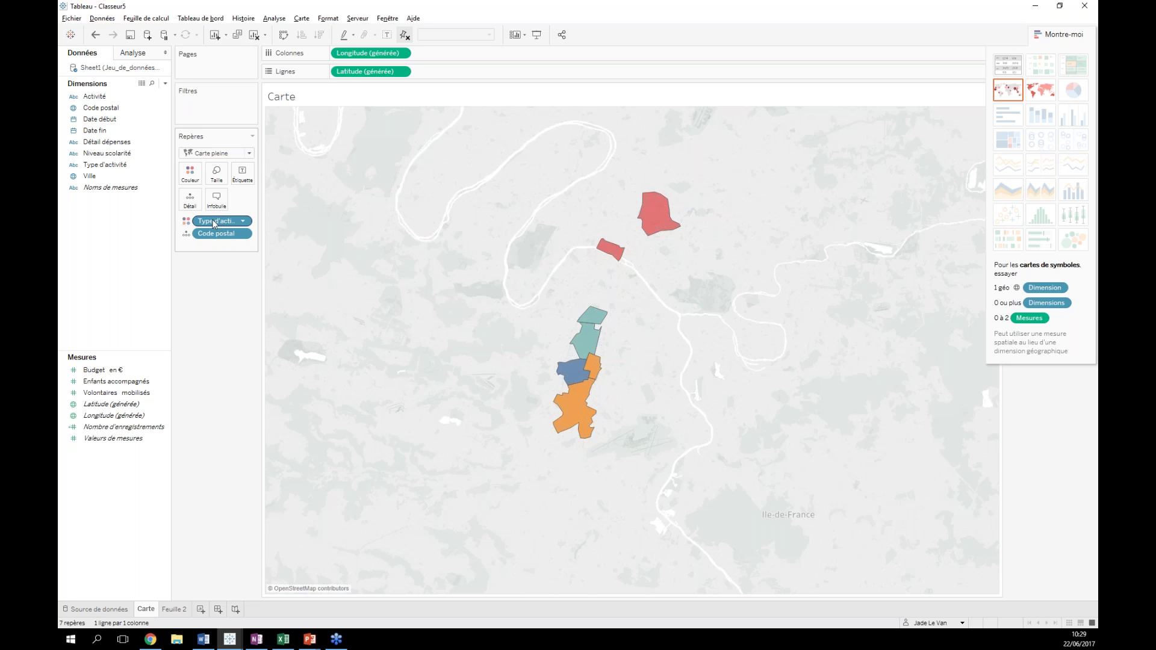
{"action": "left_click", "coordinate": [174, 610]}
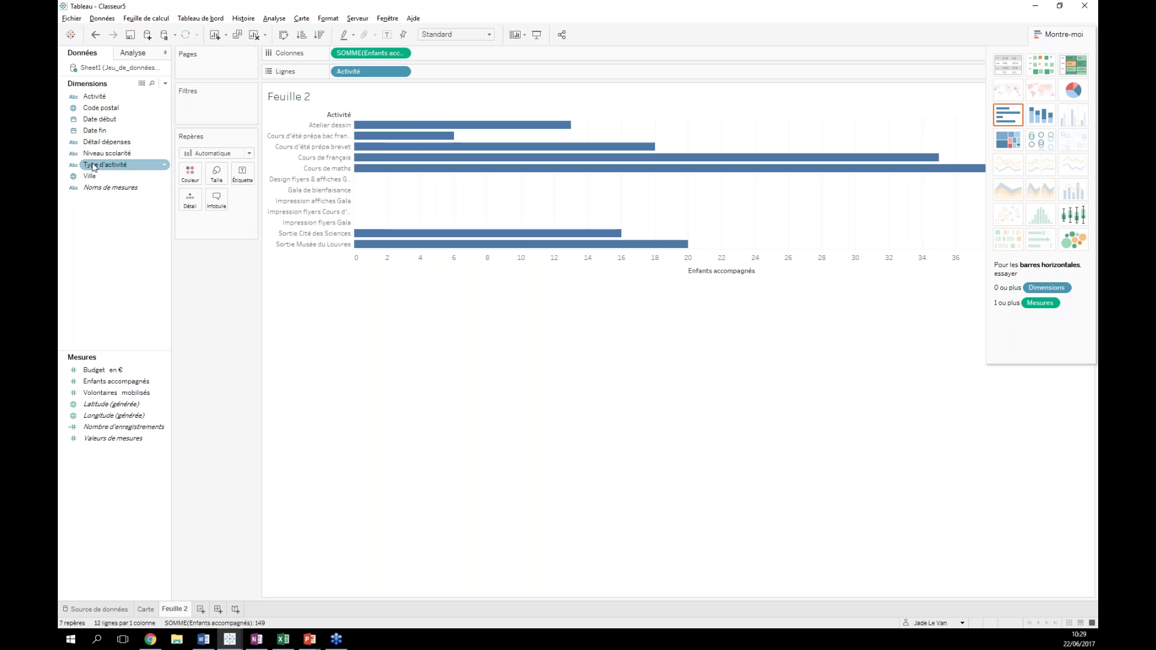
- Put Type d'activité on Color and sort bars descending, Cours de maths on top
{"action": "left_click_drag", "start_coordinate": [93, 170], "coordinate": [187, 177]}
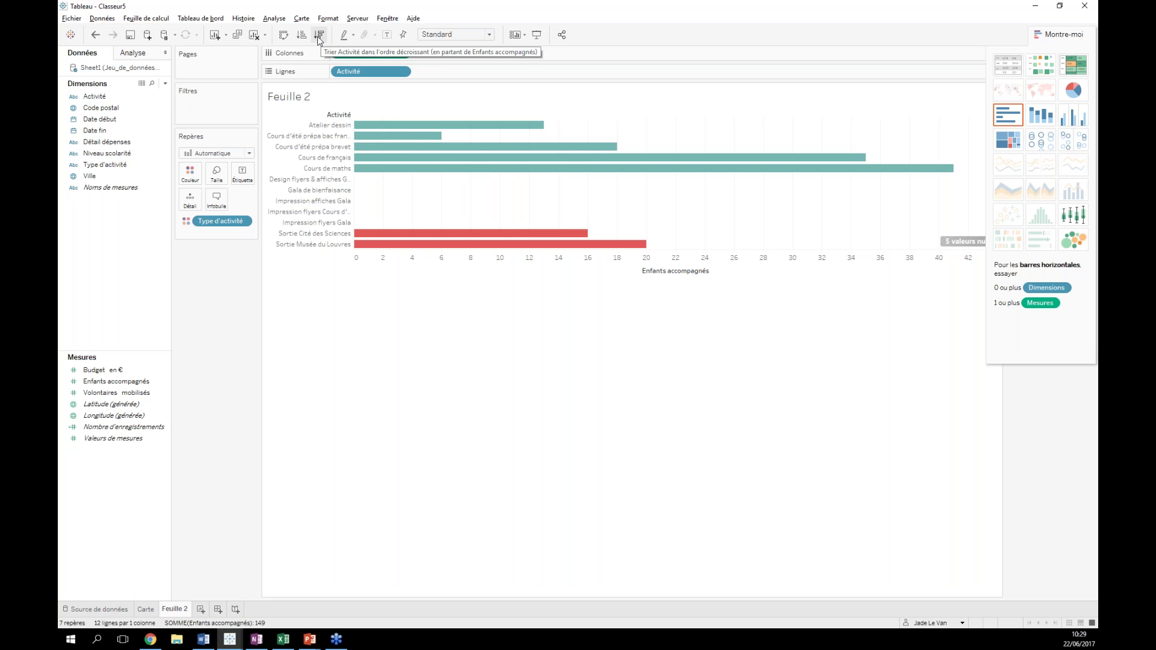
{"action": "left_click", "coordinate": [317, 36]}
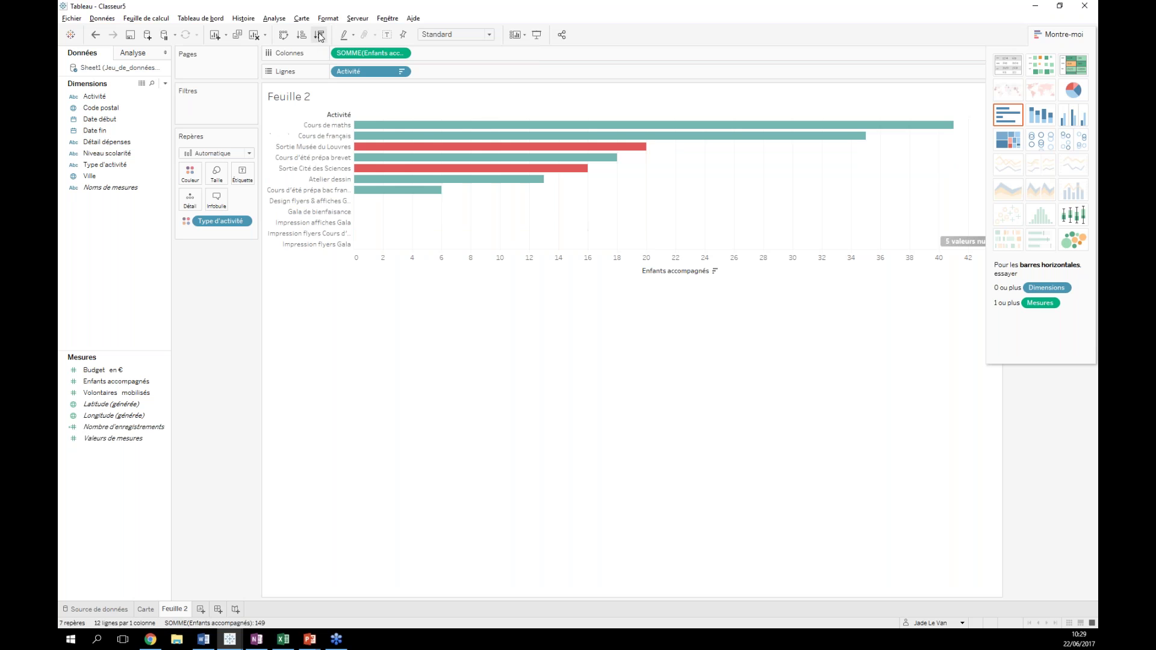
{"action": "mouse_move", "coordinate": [373, 134]}
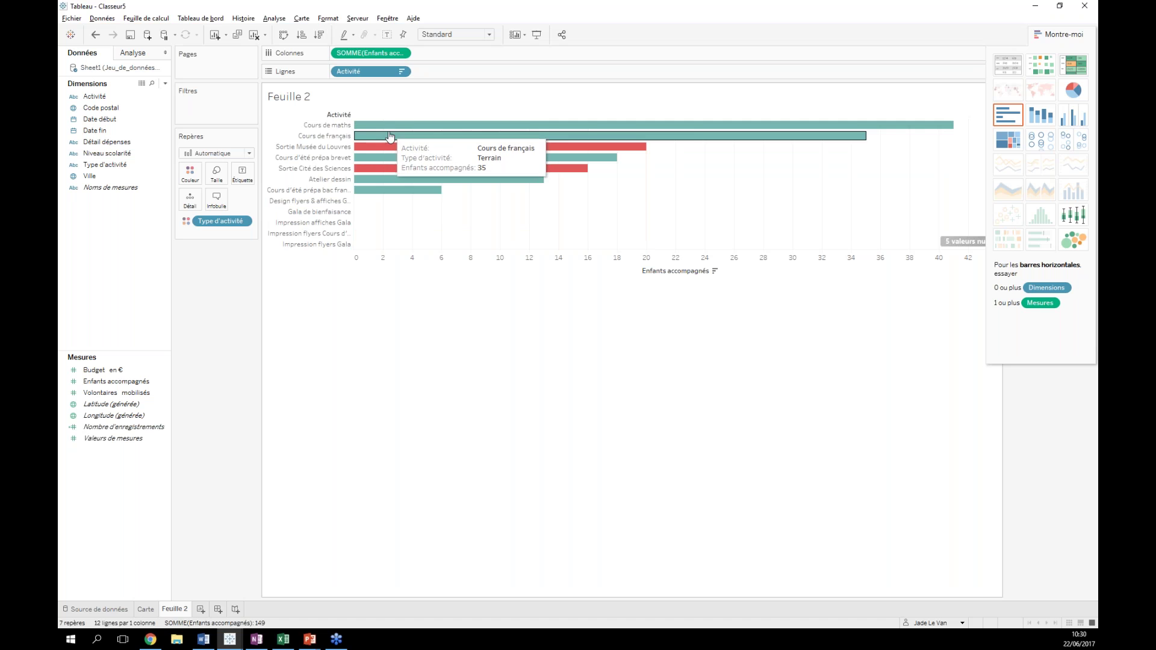
{"action": "mouse_move", "coordinate": [608, 154]}
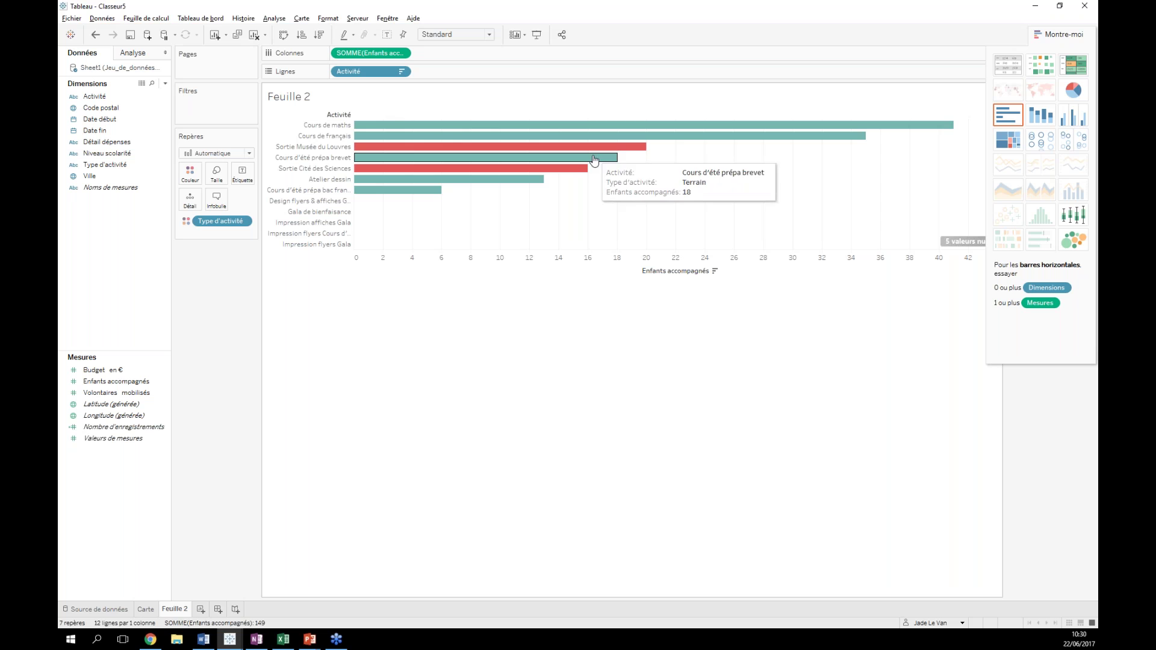
{"action": "mouse_move", "coordinate": [539, 171]}
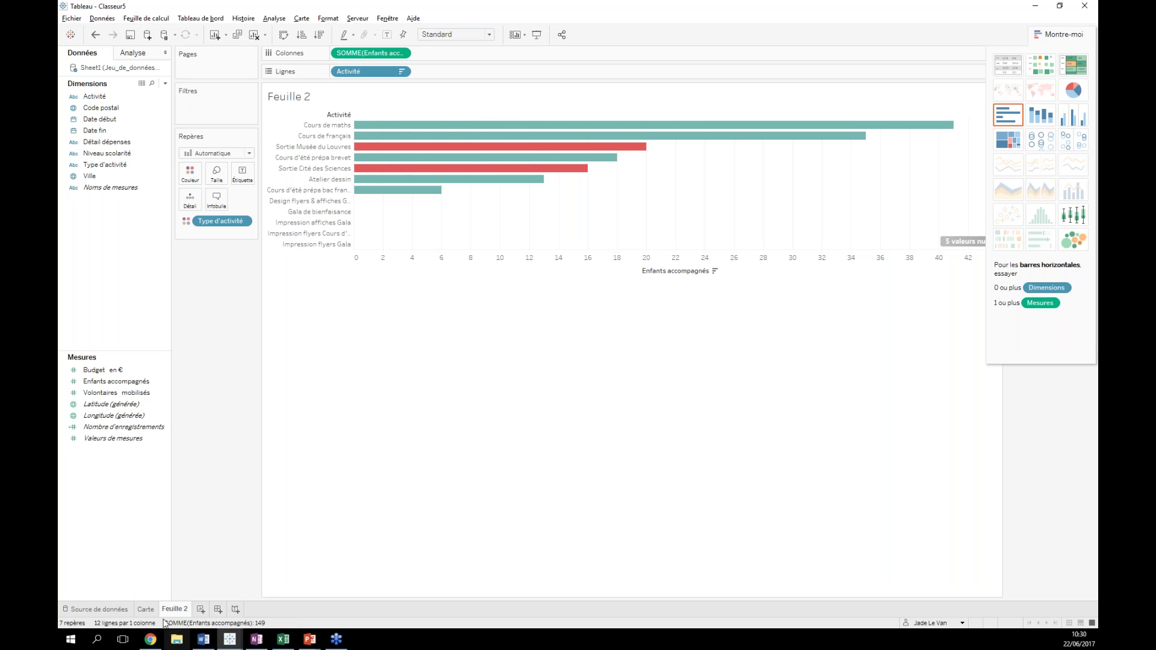
- Rename the Feuille 2 sheet tab to 'Barres'
{"action": "double_click", "coordinate": [187, 611]}
{"action": "type", "text": "Barres"}
{"action": "key", "text": "Return"}
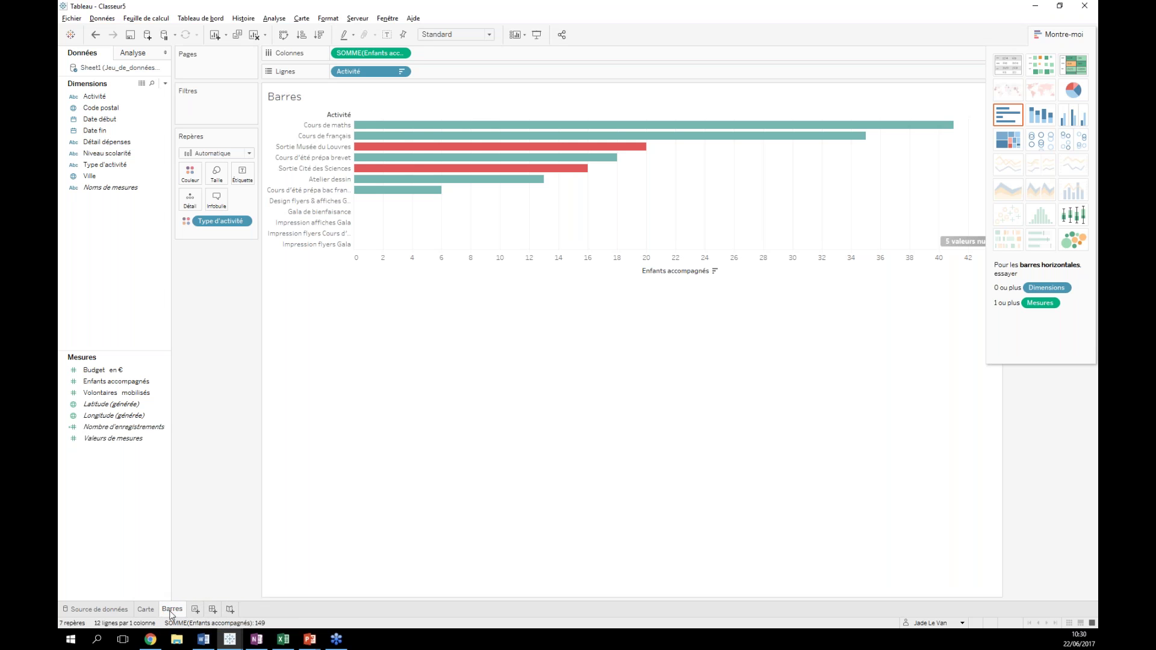
{"action": "mouse_move", "coordinate": [171, 613]}
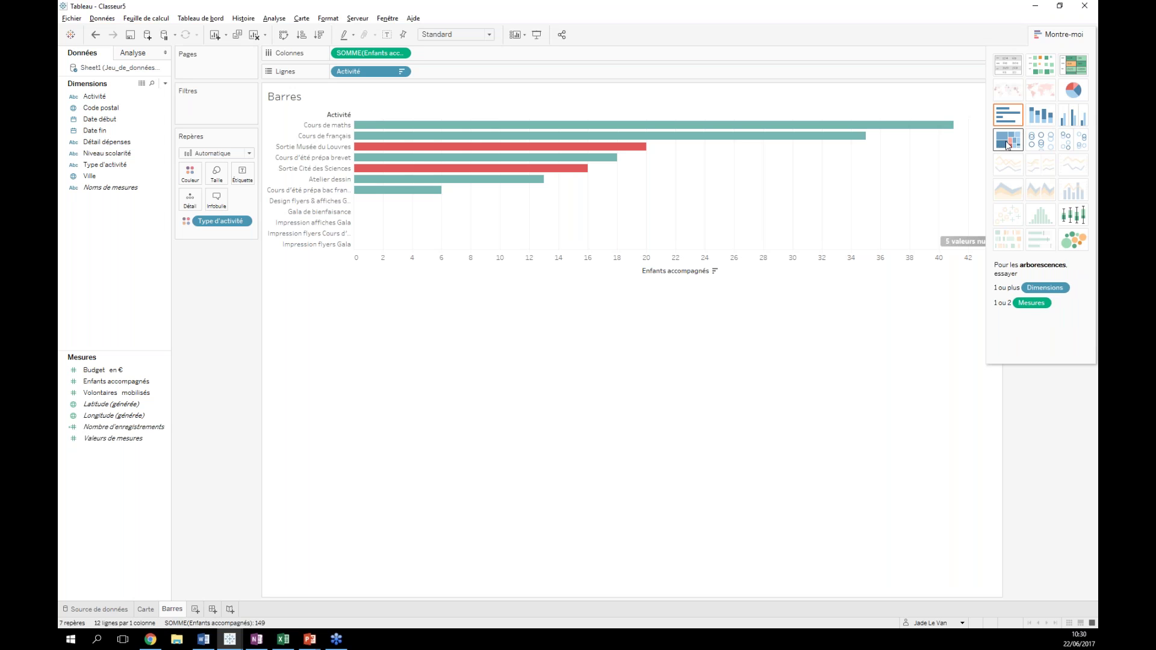
- Duplicate Barres as Feuille 3 and show Enfants accompagnés by Type d'activité and Activité as a heat map
{"action": "right_click", "coordinate": [172, 610]}
{"action": "right_click", "coordinate": [172, 610]}
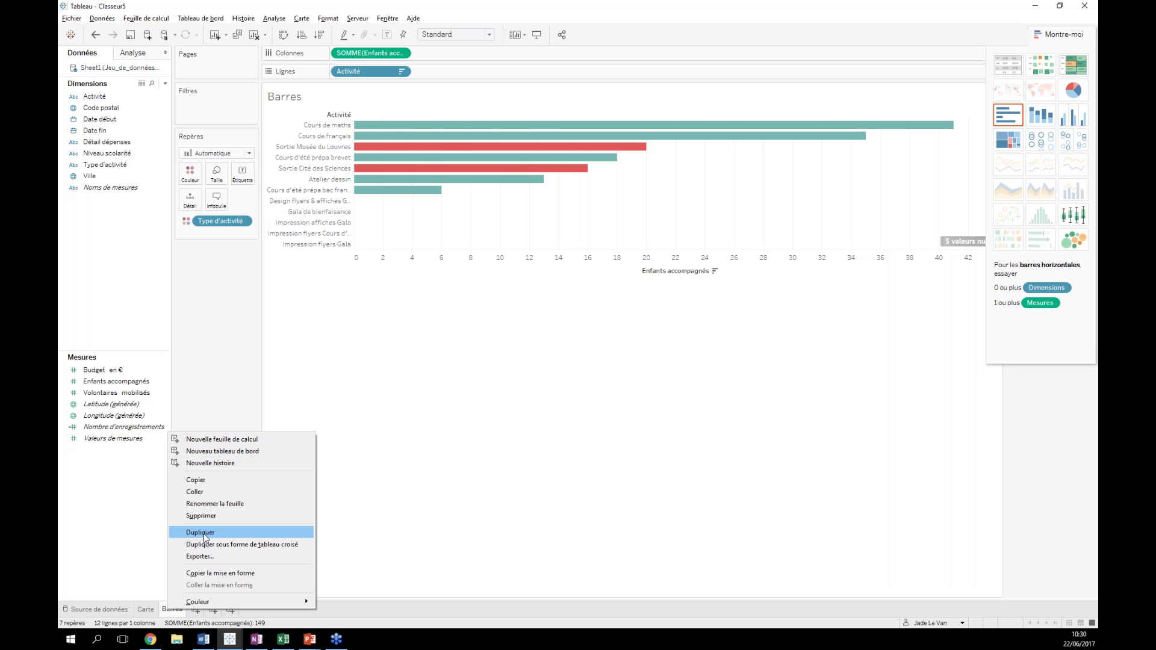
{"action": "left_click", "coordinate": [202, 534]}
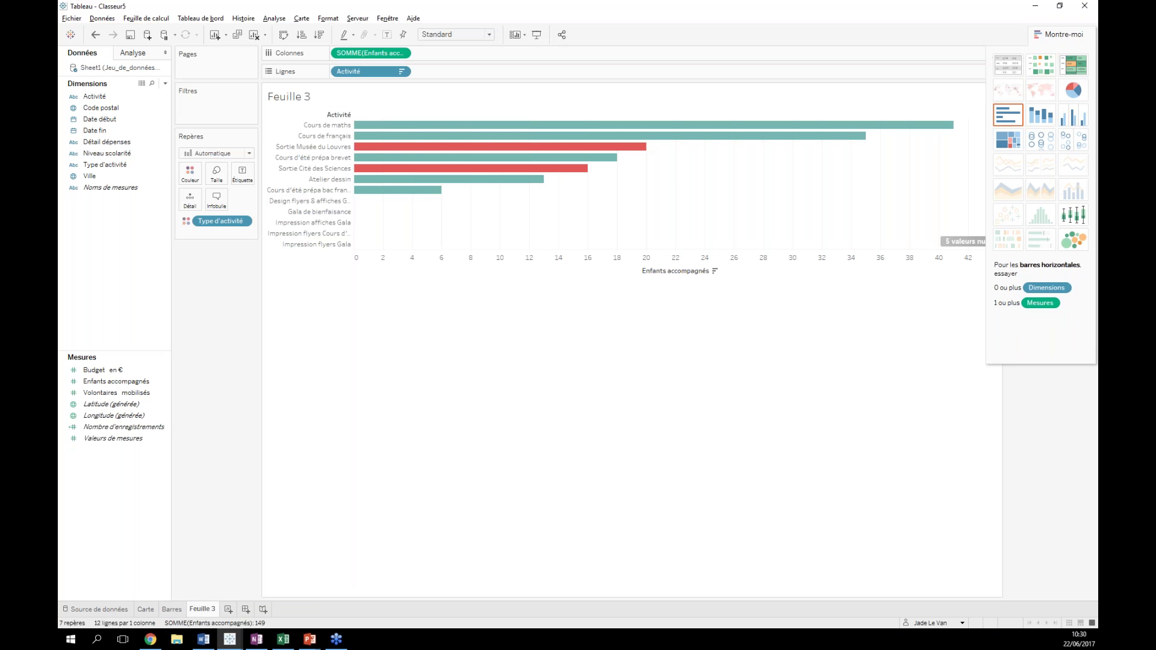
{"action": "left_click", "coordinate": [1043, 68]}
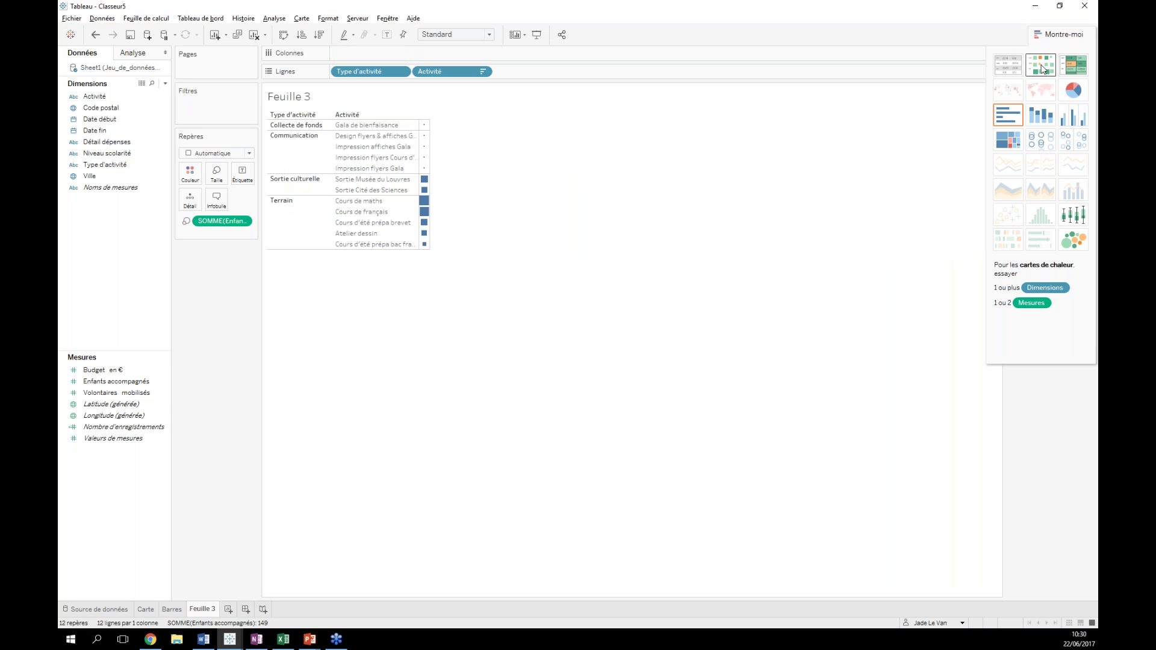
- Try a highlight table, then pie charts, and remove Activité from Rows for one pie
{"action": "left_click", "coordinate": [1077, 71]}
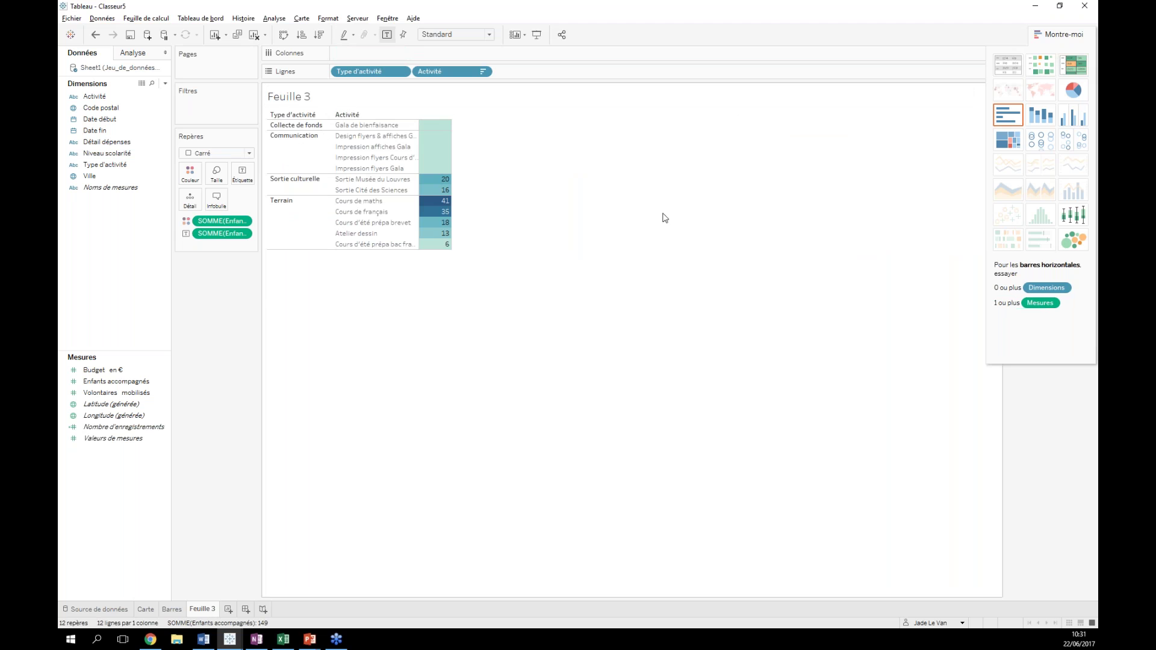
{"action": "mouse_move", "coordinate": [422, 235]}
{"action": "mouse_move", "coordinate": [447, 201]}
{"action": "left_click", "coordinate": [1081, 96]}
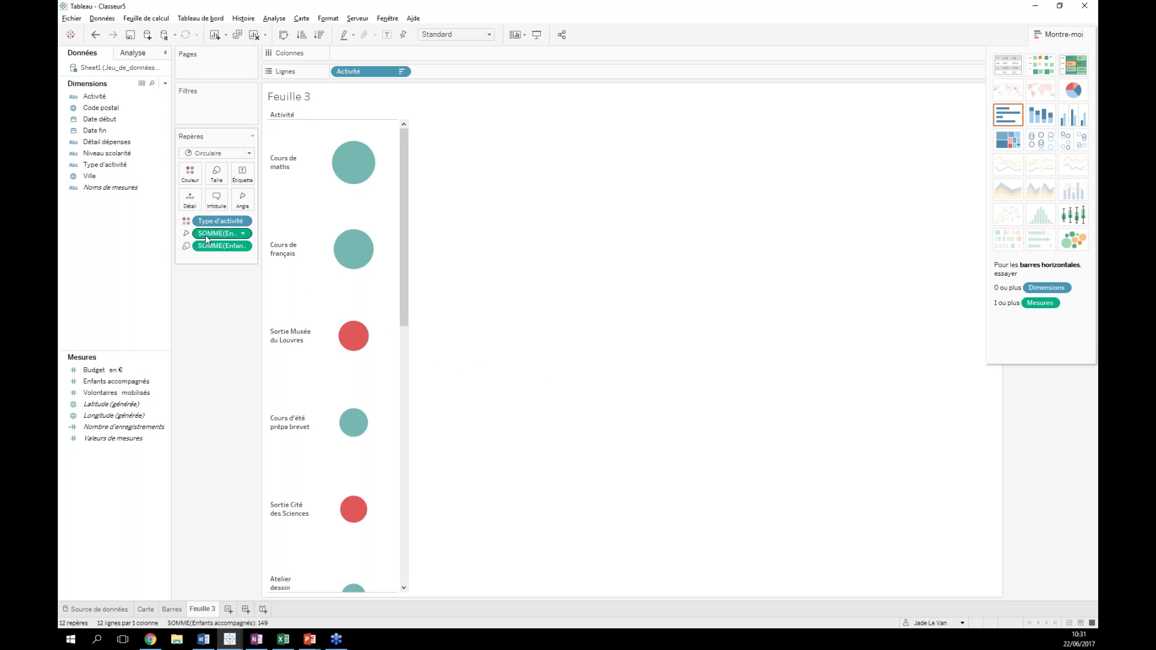
{"action": "mouse_move", "coordinate": [355, 72]}
{"action": "left_mouse_down"}
{"action": "mouse_move", "coordinate": [190, 176]}
{"action": "mouse_move", "coordinate": [374, 63]}
{"action": "left_mouse_up"}
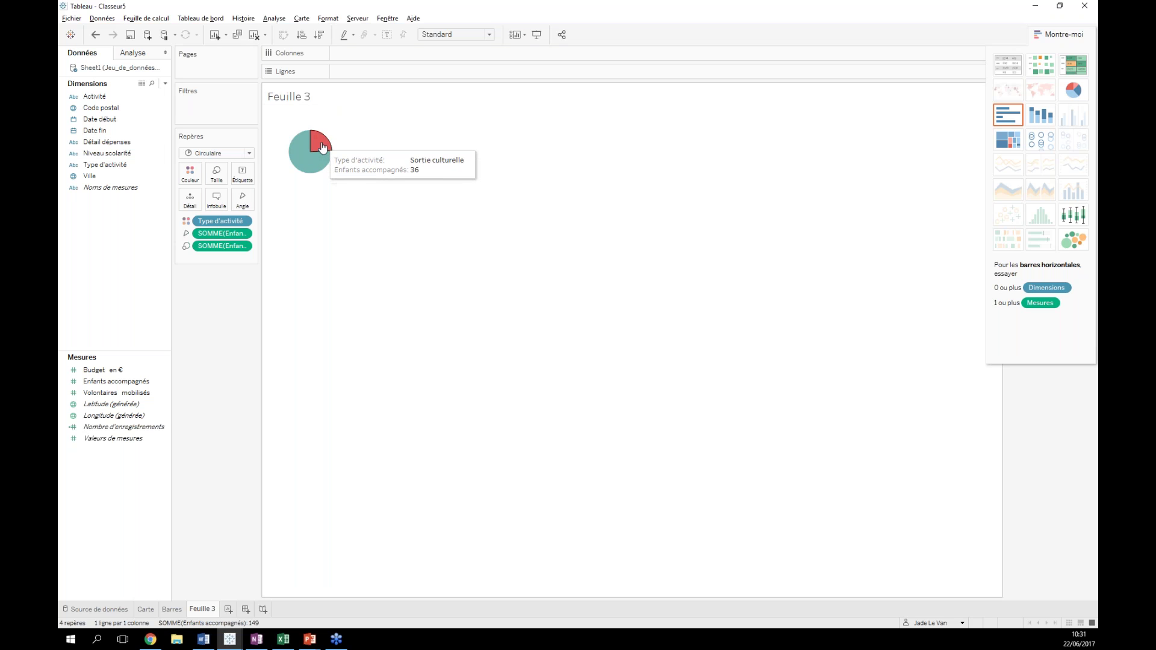
{"action": "mouse_move", "coordinate": [318, 144]}
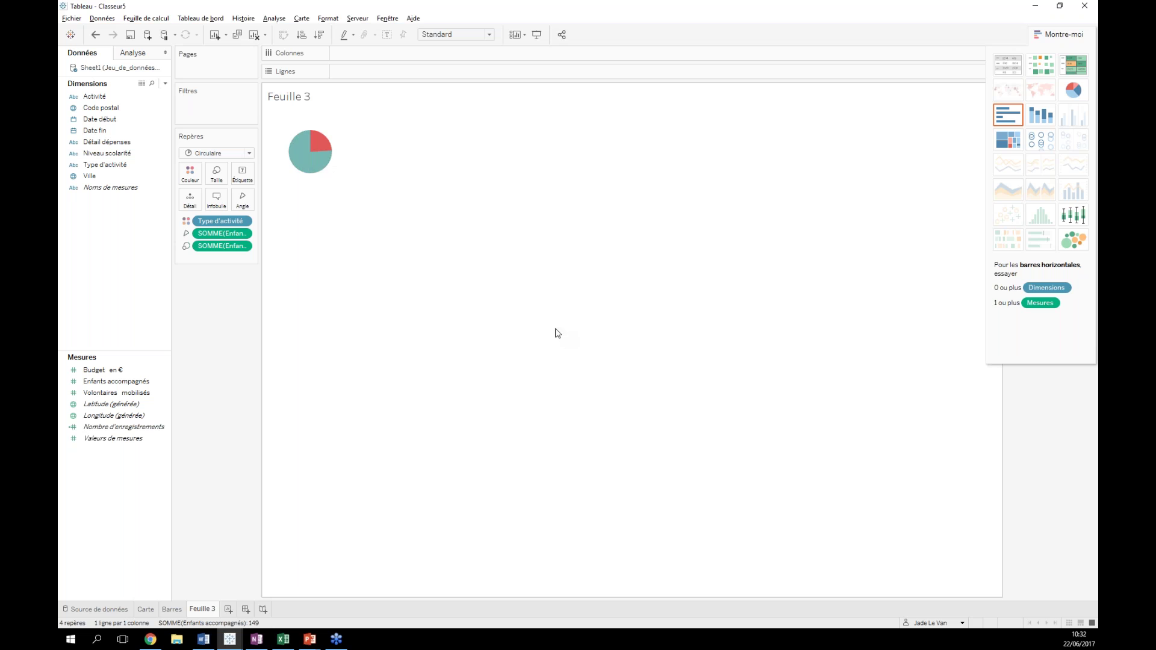
- Switch to a treemap, add Activité to Detail for one tile per activity, and widen the panel
{"action": "left_click", "coordinate": [1006, 145]}
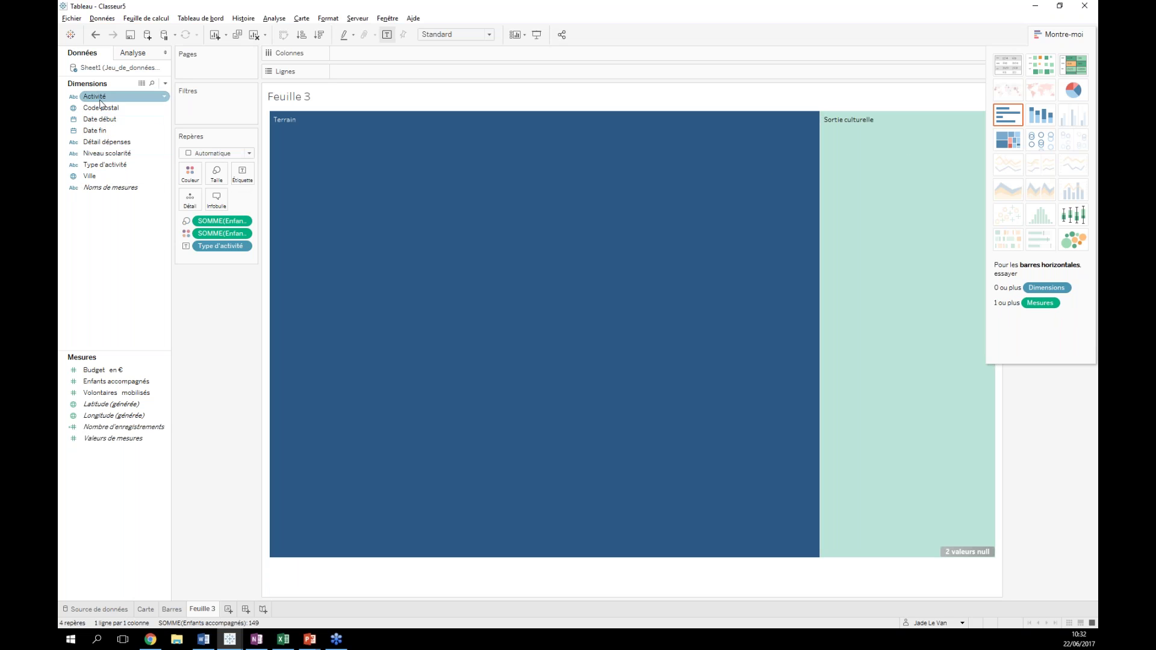
{"action": "left_click", "coordinate": [104, 119]}
{"action": "left_click_drag", "start_coordinate": [95, 96], "coordinate": [190, 200]}
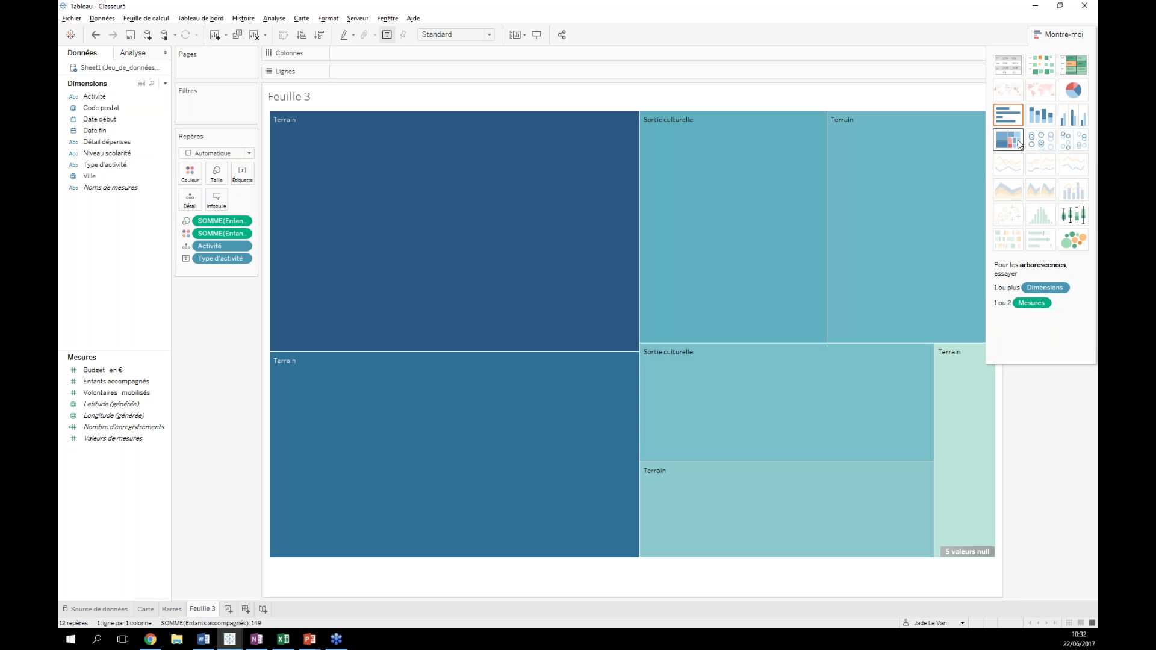
{"action": "mouse_move", "coordinate": [361, 302]}
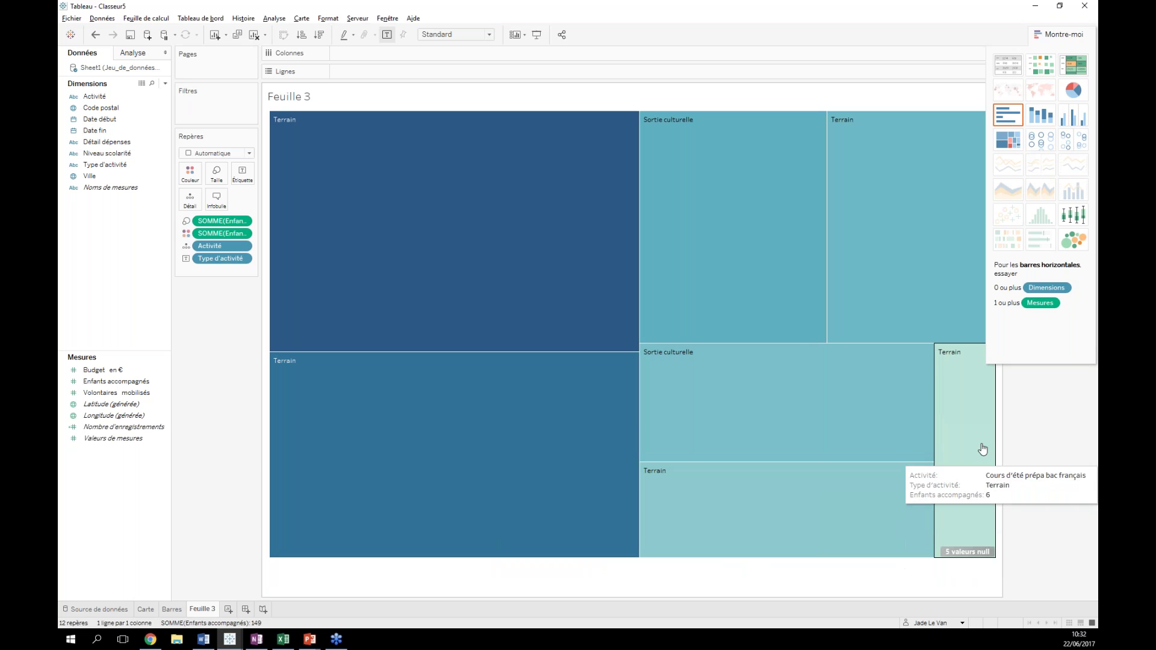
{"action": "mouse_move", "coordinate": [988, 490]}
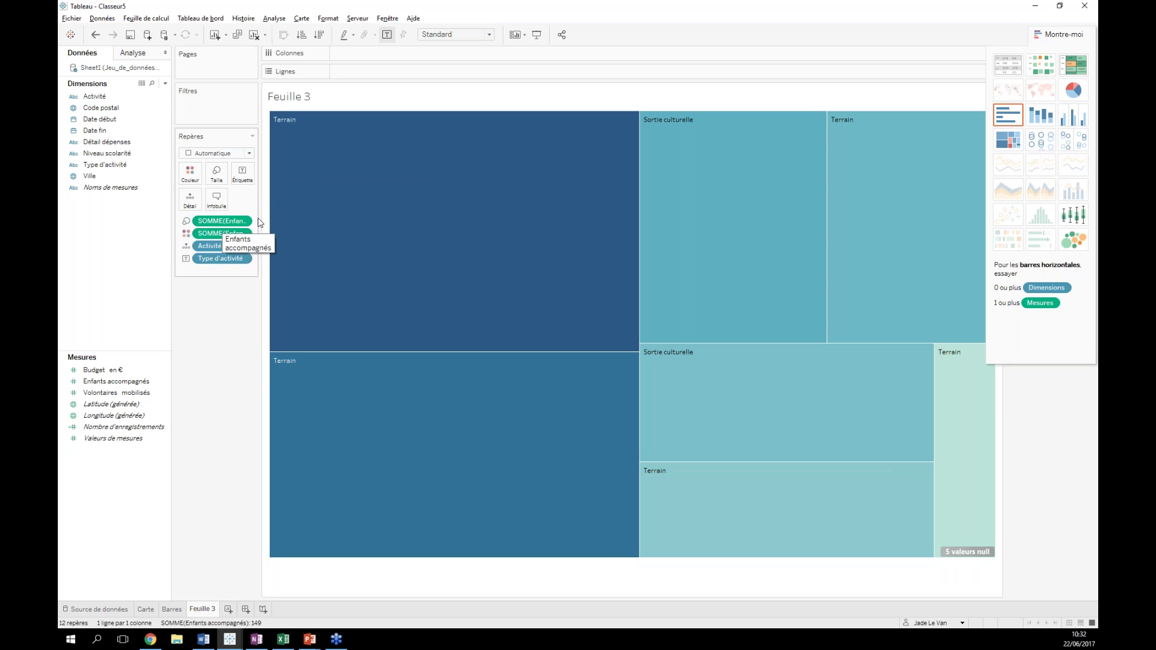
{"action": "left_click_drag", "start_coordinate": [261, 218], "coordinate": [293, 218]}
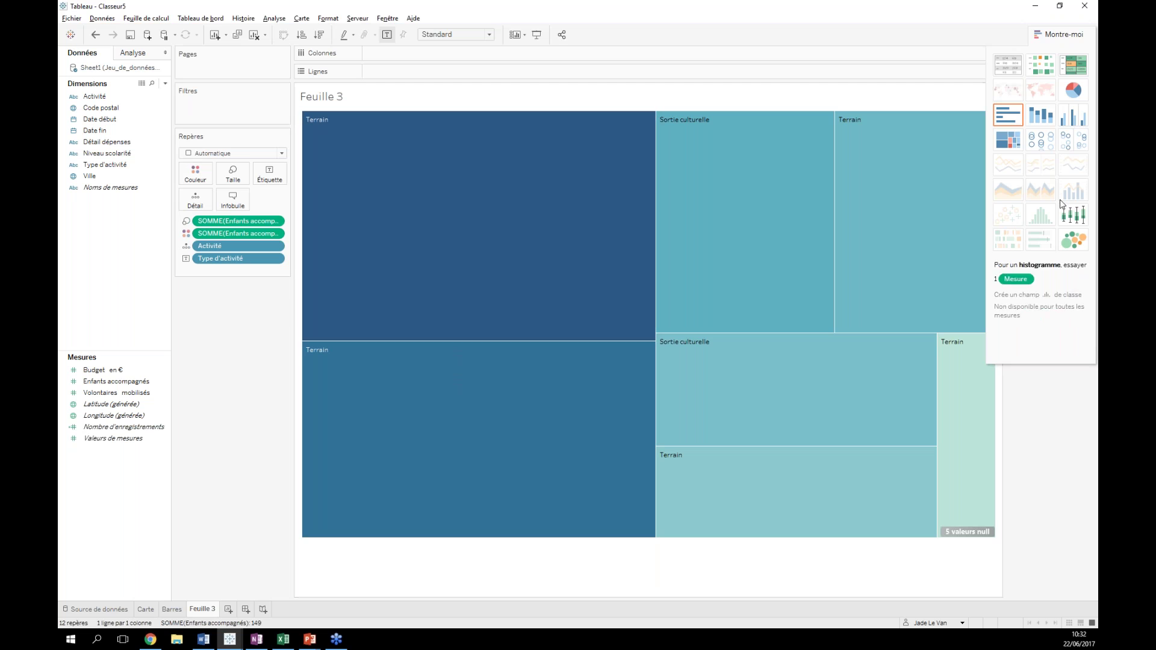
- Show packed bubbles per Activité coloured by type, and rename Feuille 3 to 'Test'
{"action": "left_click", "coordinate": [1077, 247]}
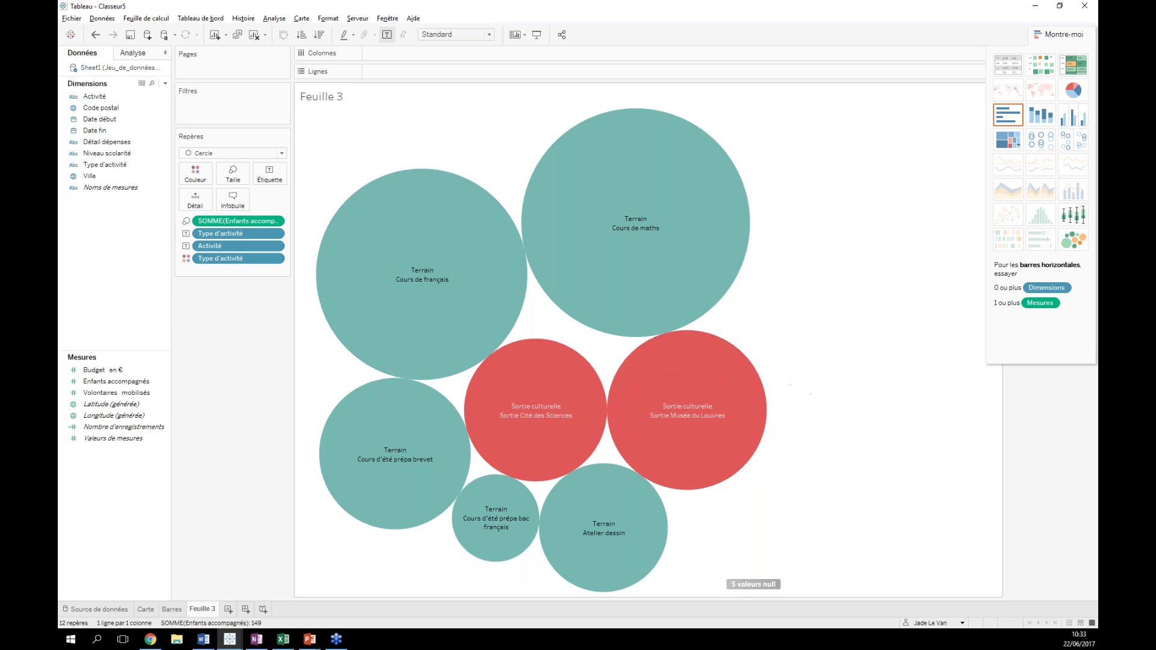
{"action": "double_click", "coordinate": [202, 610]}
{"action": "type", "text": "Test"}
{"action": "key", "text": "Return"}
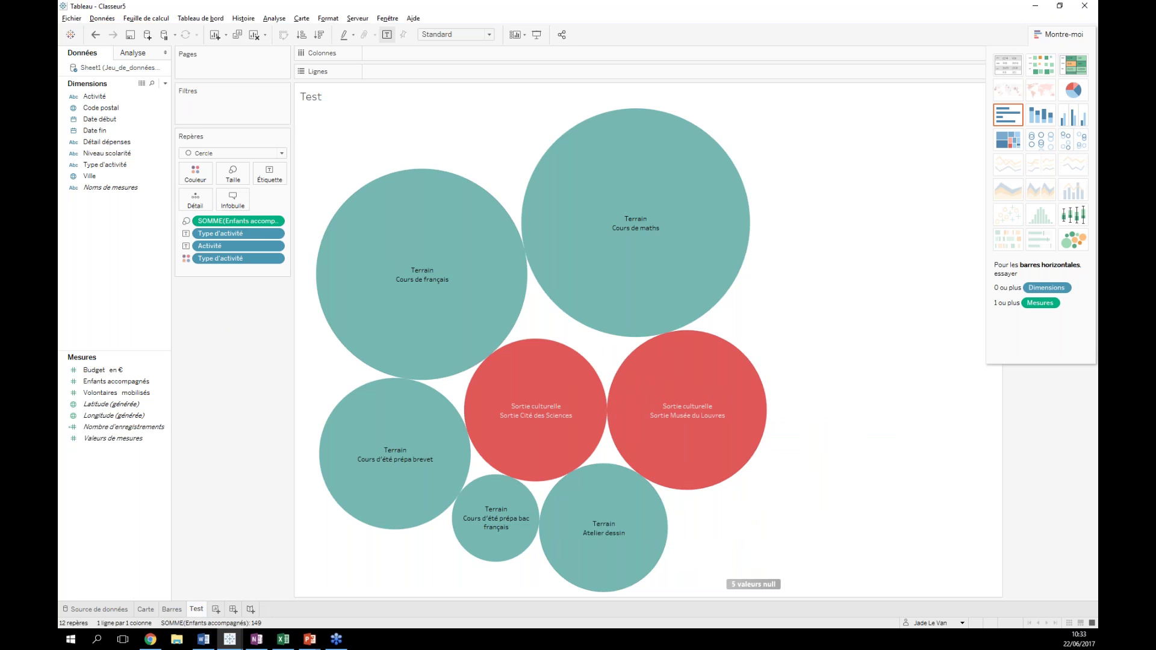
{"action": "left_click", "coordinate": [172, 609]}
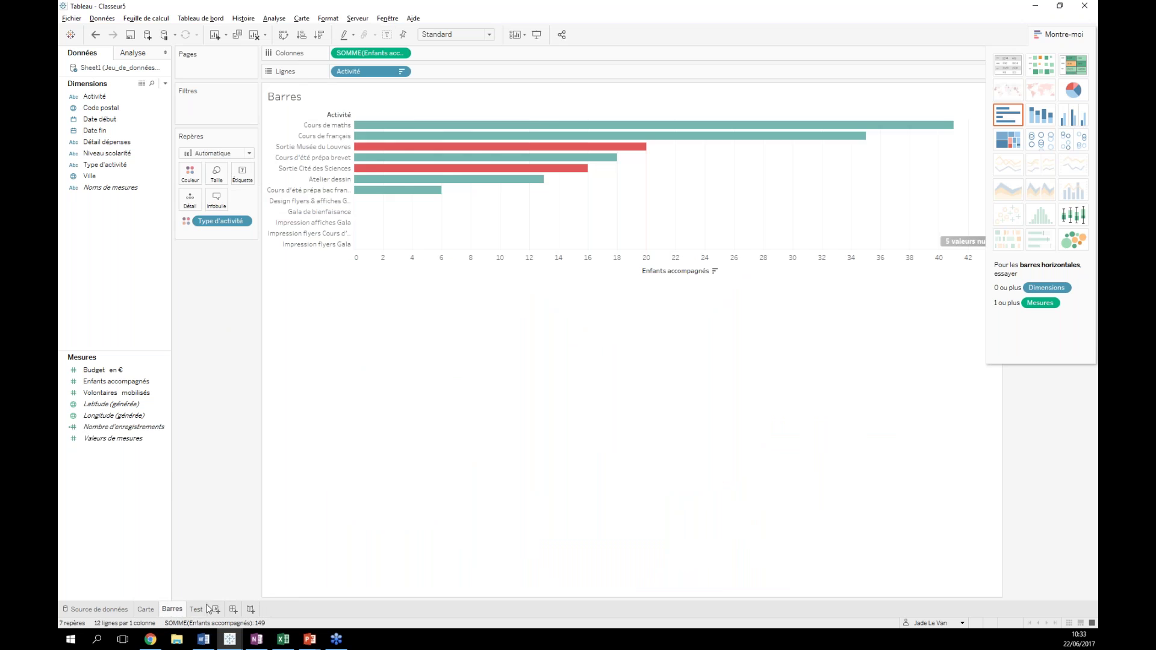
{"action": "left_click", "coordinate": [194, 610]}
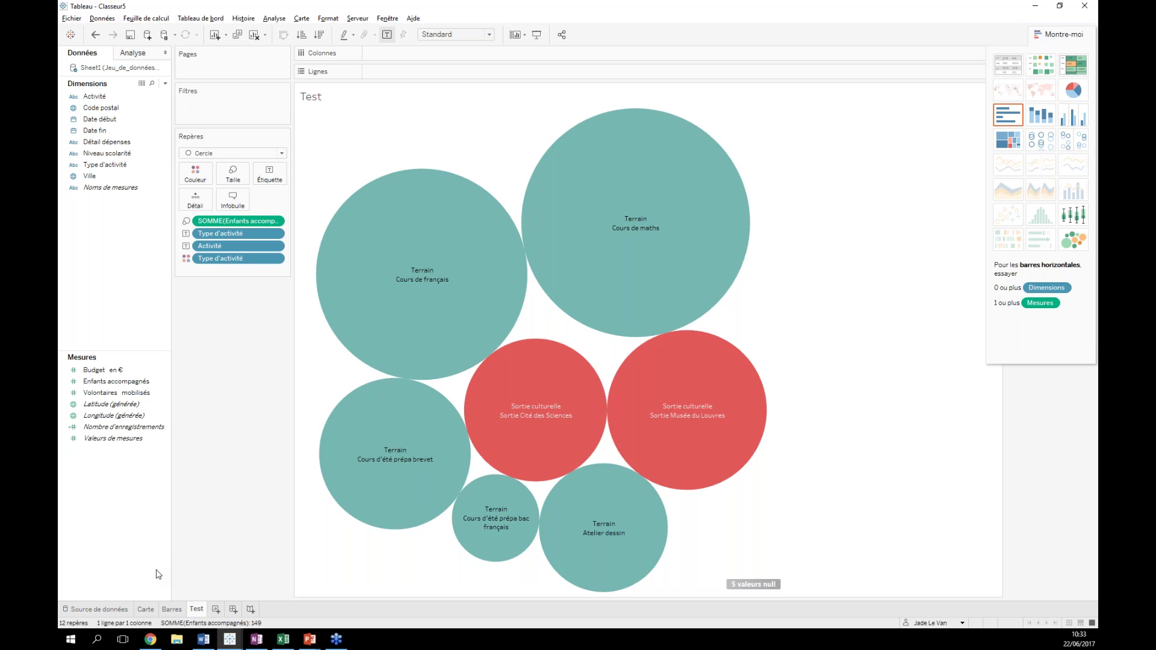
{"action": "mouse_move", "coordinate": [619, 556]}
{"action": "mouse_move", "coordinate": [755, 361]}
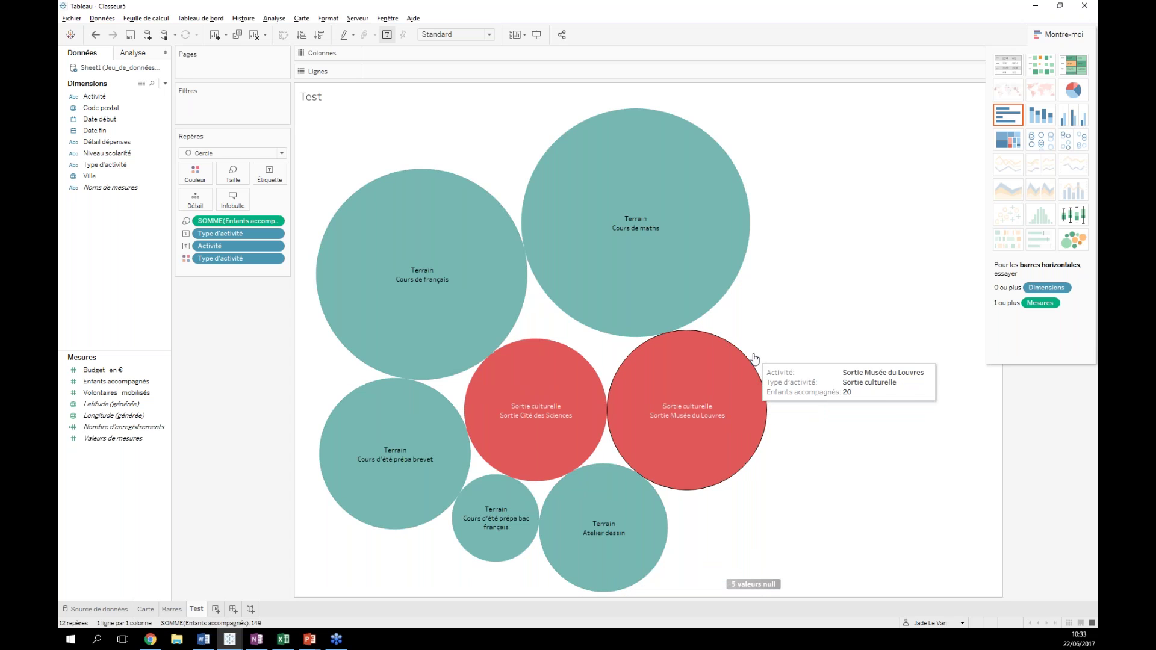
{"action": "left_click", "coordinate": [1015, 122]}
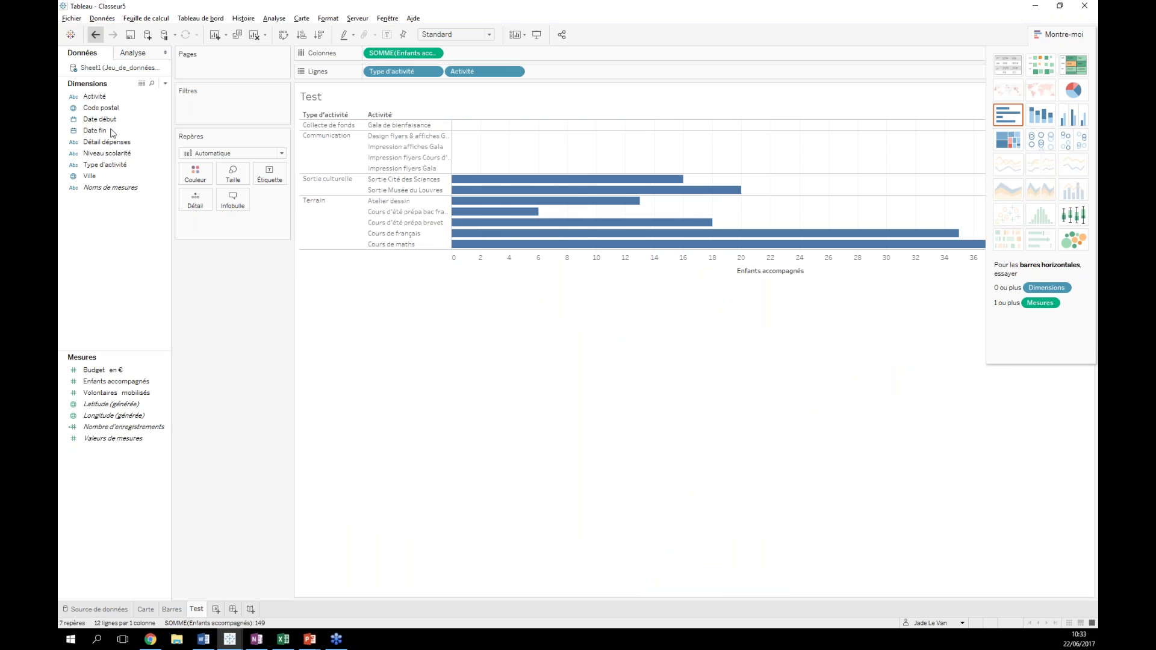
{"action": "left_click", "coordinate": [94, 35]}
{"action": "left_click", "coordinate": [216, 609]}
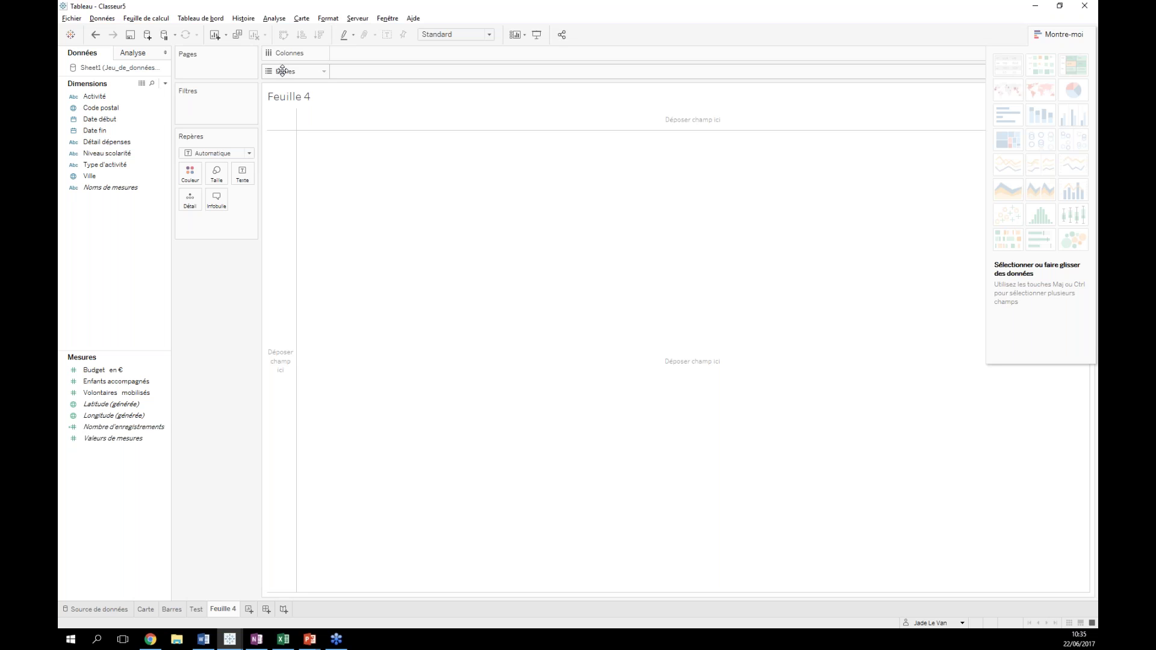
- Find Date début in the Data pane and place it on Colonnes as ANNÉE
{"action": "left_click_drag", "start_coordinate": [282, 71], "coordinate": [92, 125]}
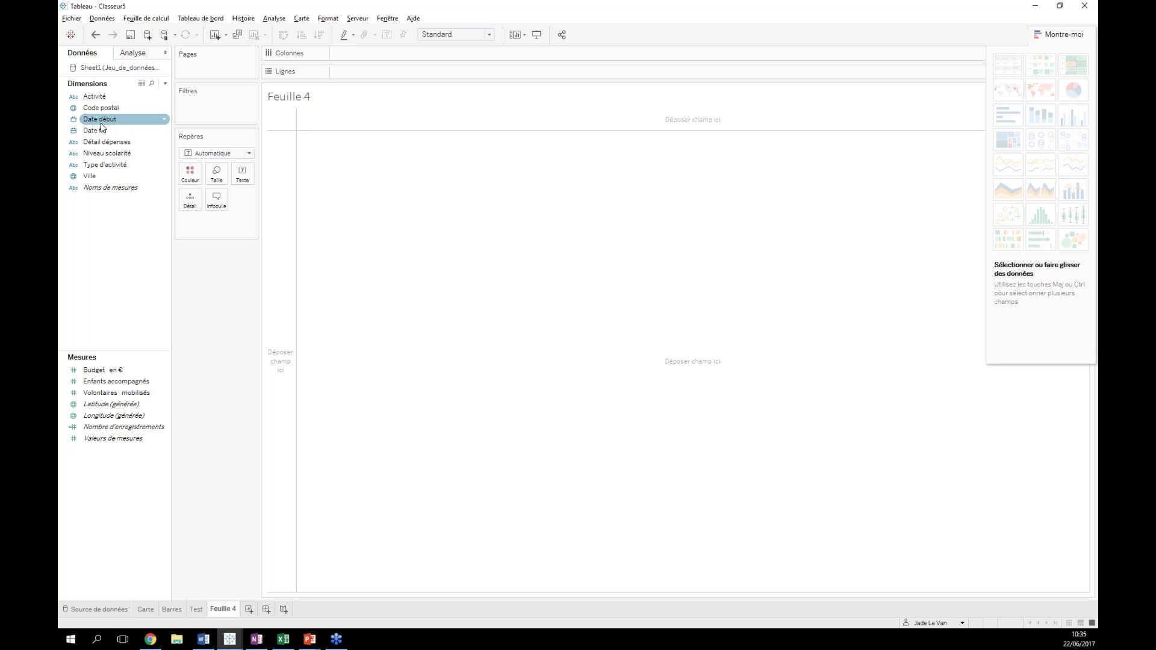
{"action": "left_click", "coordinate": [116, 131]}
{"action": "left_click", "coordinate": [211, 250]}
{"action": "left_click_drag", "start_coordinate": [98, 123], "coordinate": [364, 55]}
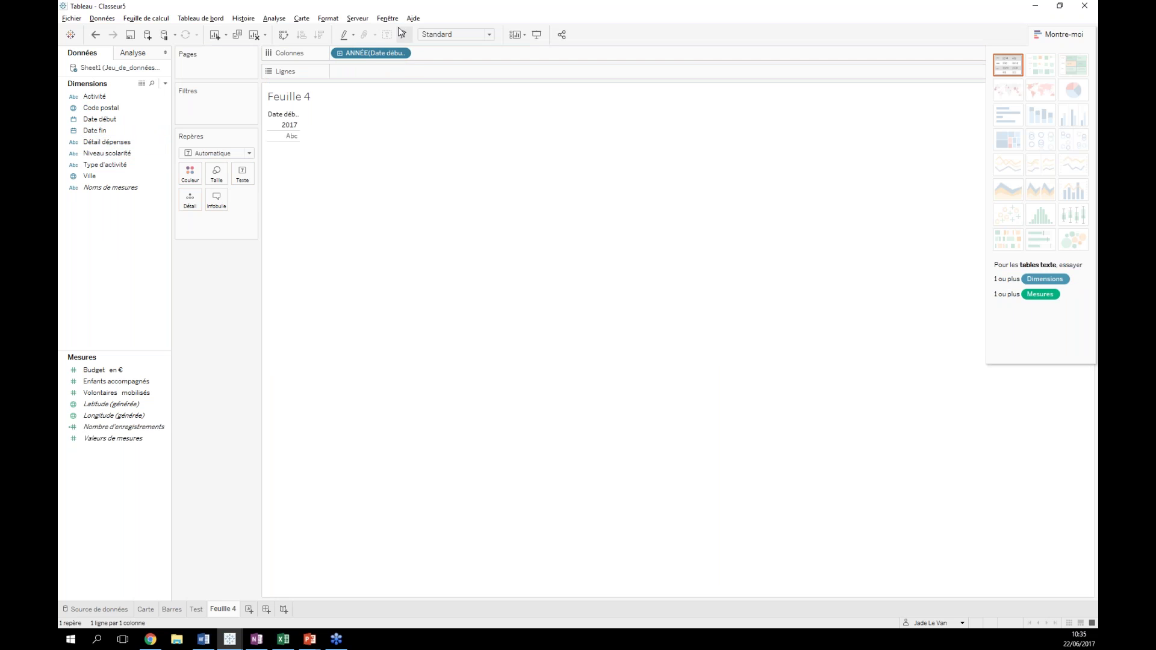
{"action": "right_click", "coordinate": [365, 55]}
{"action": "left_click", "coordinate": [357, 56]}
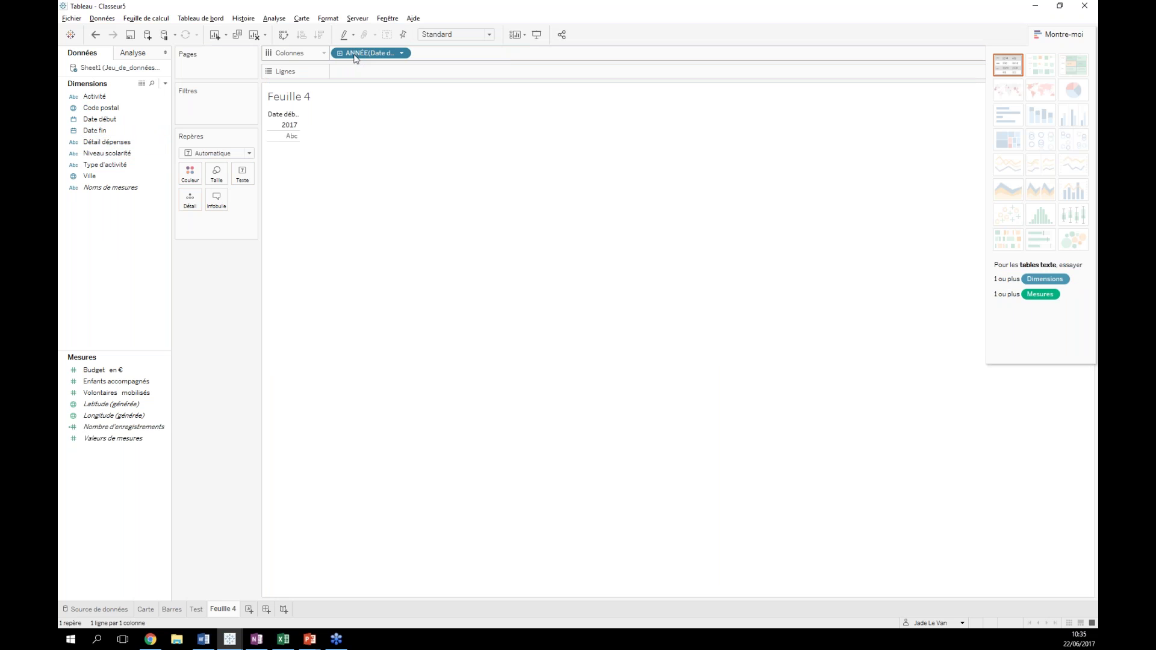
- Drill Date début to quarters, months and days, then undo back to the single 2017 year
{"action": "left_click", "coordinate": [339, 52]}
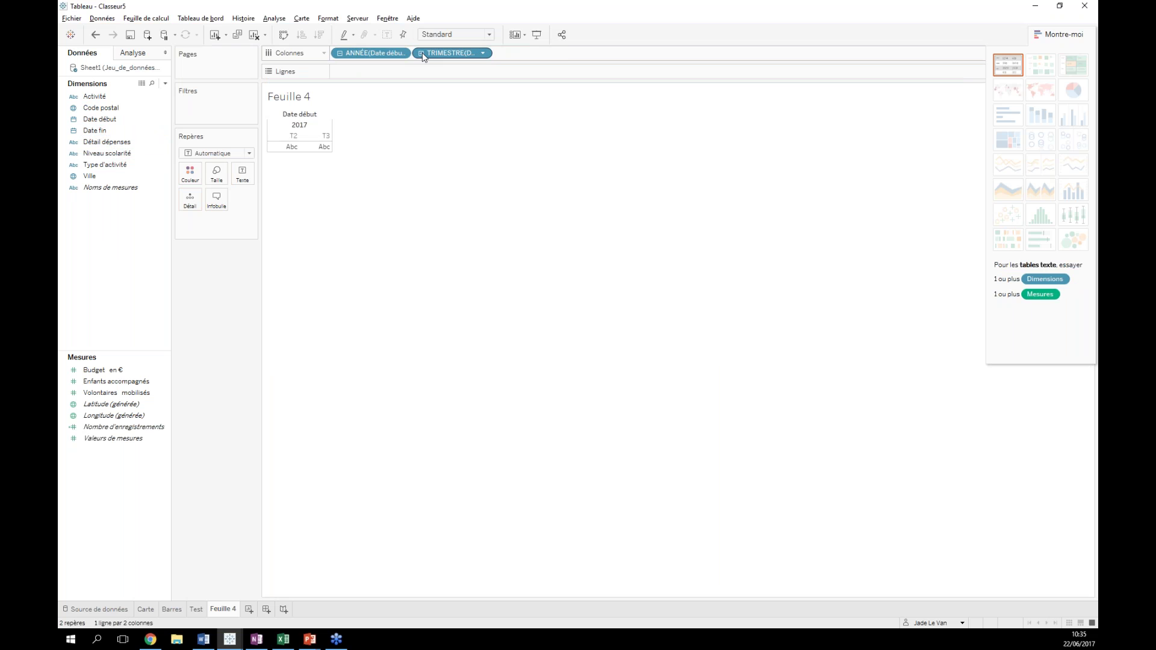
{"action": "left_click", "coordinate": [420, 53]}
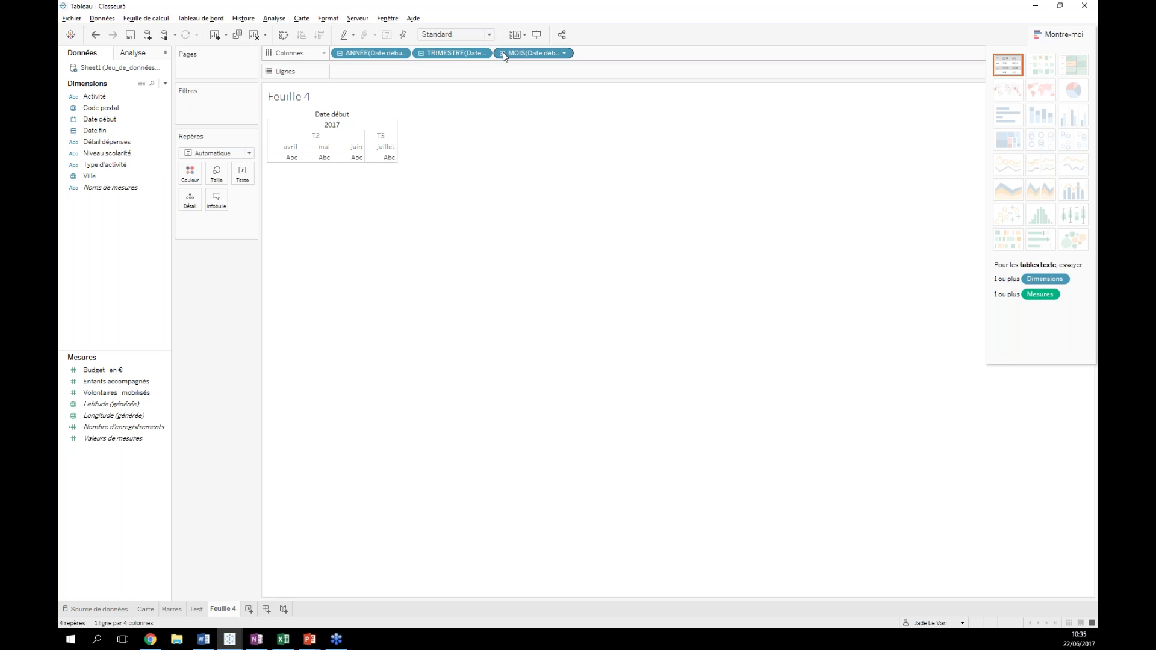
{"action": "left_click", "coordinate": [503, 53]}
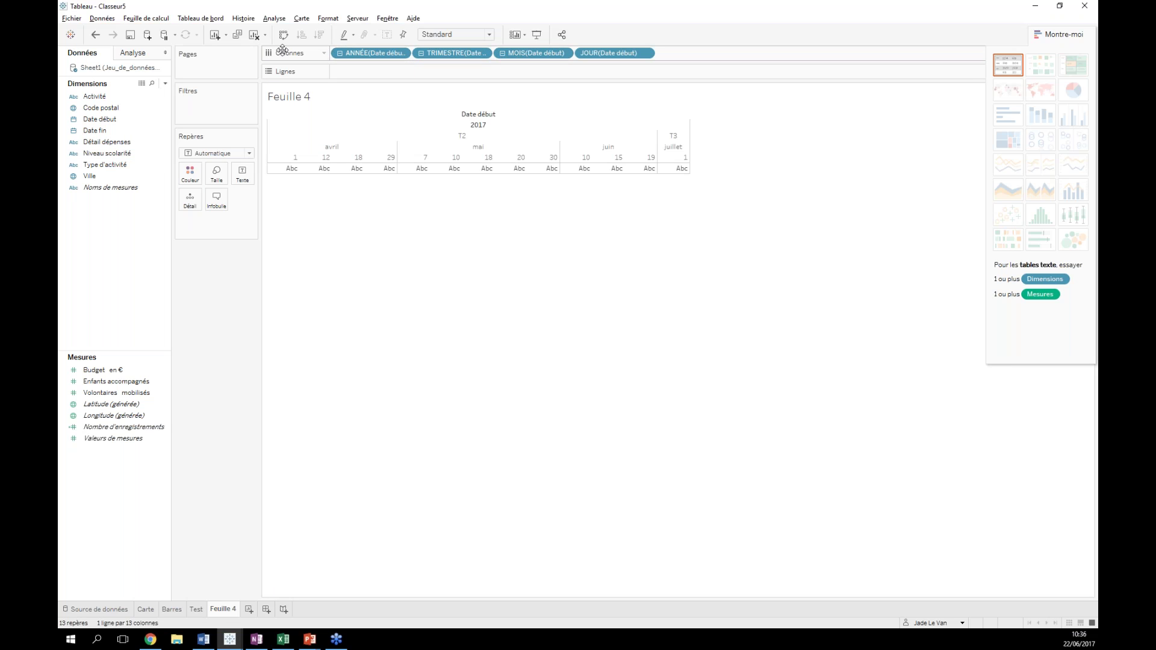
{"action": "left_click", "coordinate": [96, 35]}
{"action": "left_click", "coordinate": [95, 34]}
{"action": "left_click", "coordinate": [96, 34]}
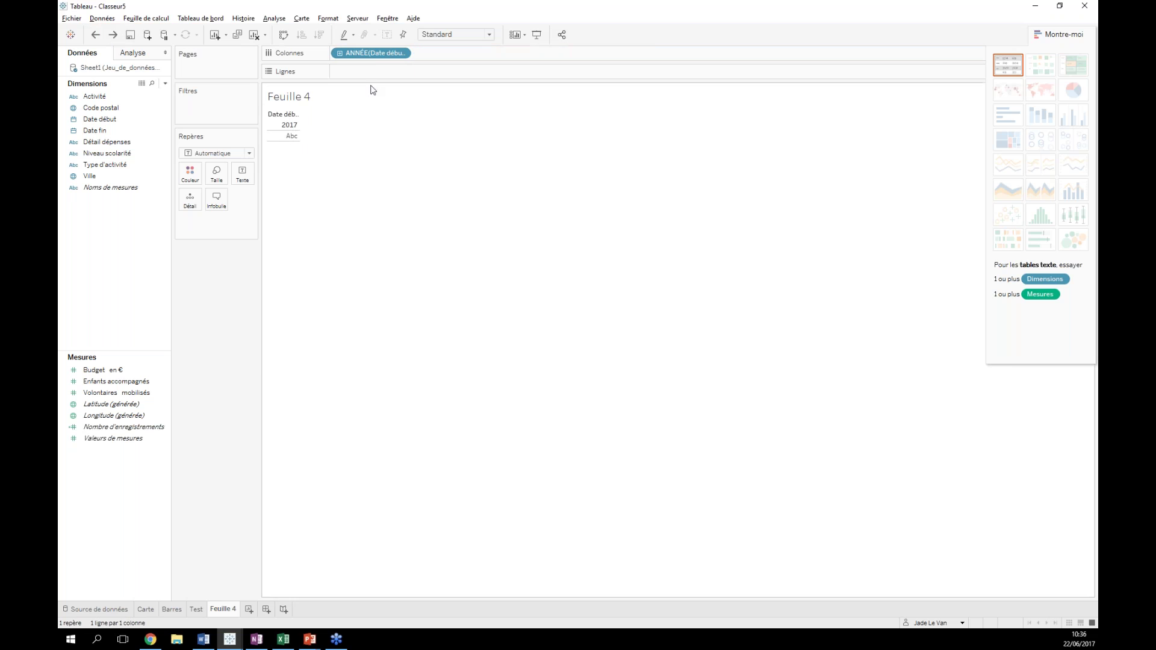
- Make Date début a continuous JOUR axis spanning April to early July 2017, hiding Show Me
{"action": "right_click", "coordinate": [371, 58]}
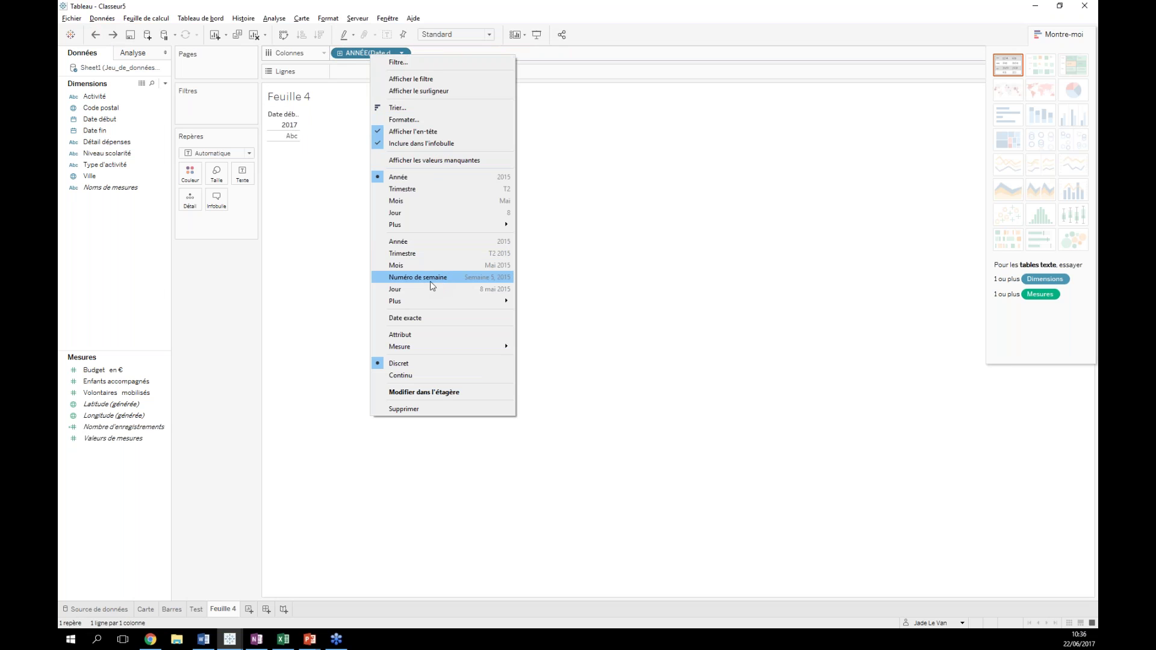
{"action": "left_click", "coordinate": [493, 294]}
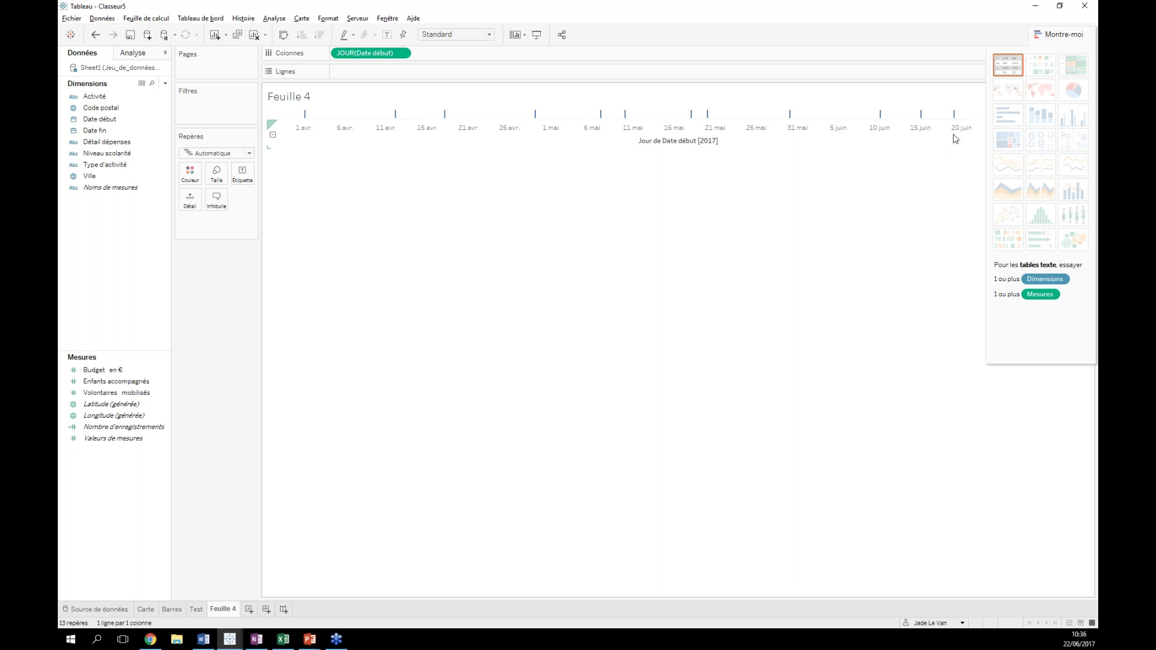
{"action": "left_click", "coordinate": [1065, 32]}
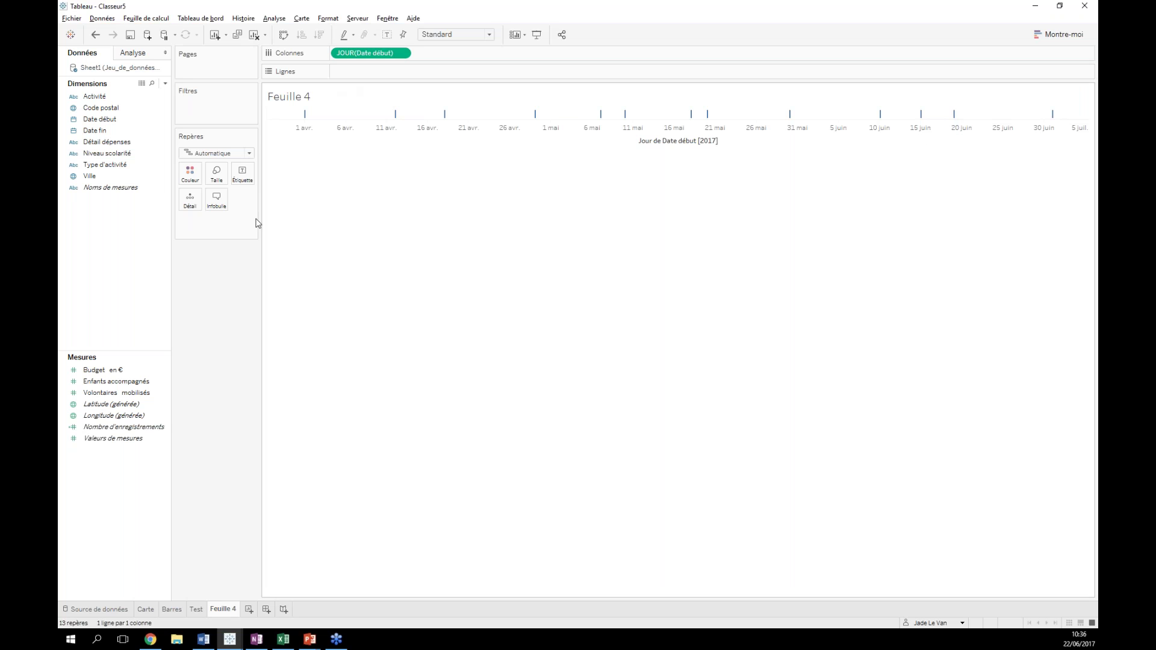
- Put SOMME(Budget en €) on Lignes as a daily line that peaks at 800 on 18 mai 2017
{"action": "left_click", "coordinate": [96, 371]}
{"action": "left_click_drag", "start_coordinate": [96, 373], "coordinate": [346, 72]}
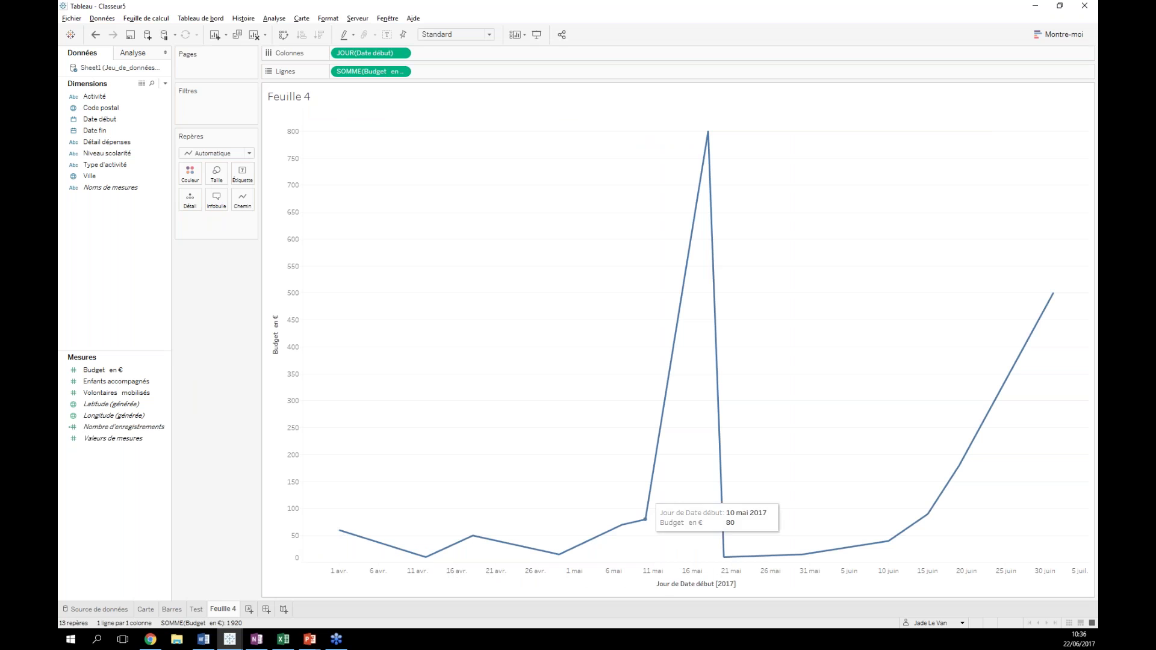
{"action": "mouse_move", "coordinate": [707, 138]}
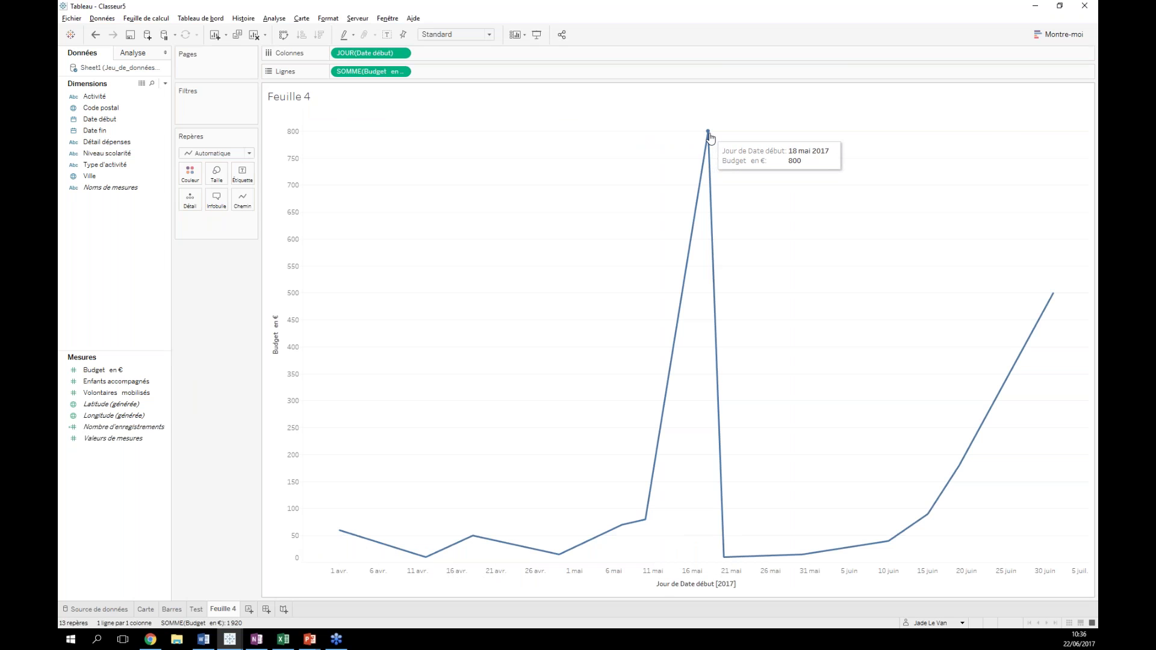
{"action": "left_click_drag", "start_coordinate": [99, 98], "coordinate": [239, 179]}
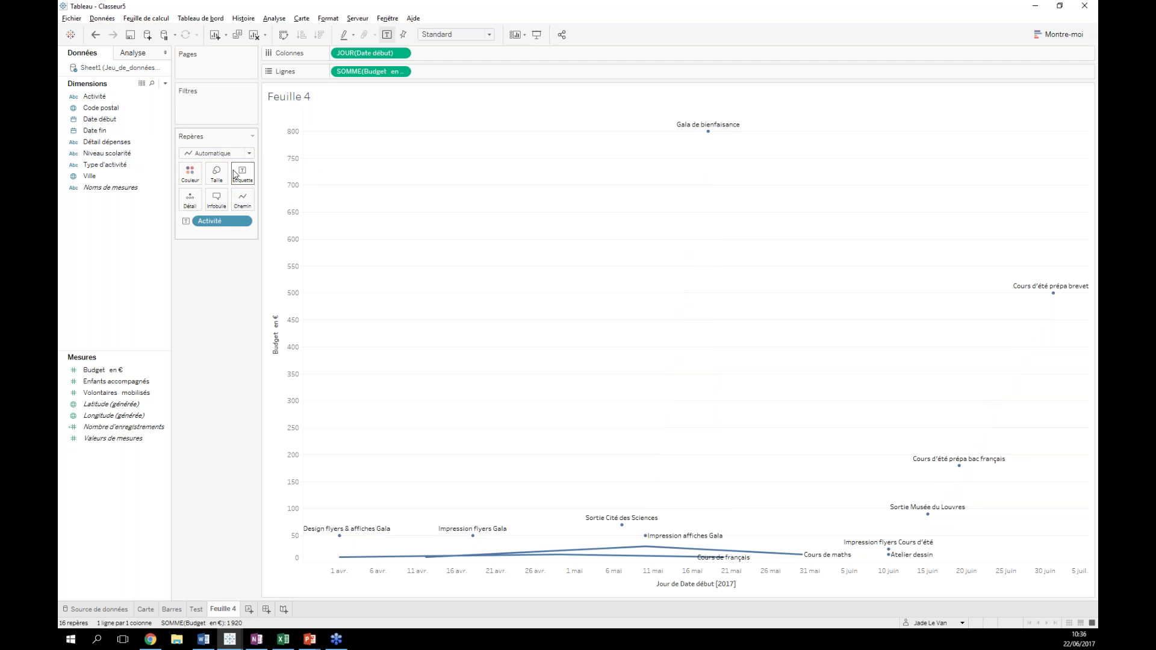
{"action": "left_click", "coordinate": [95, 34]}
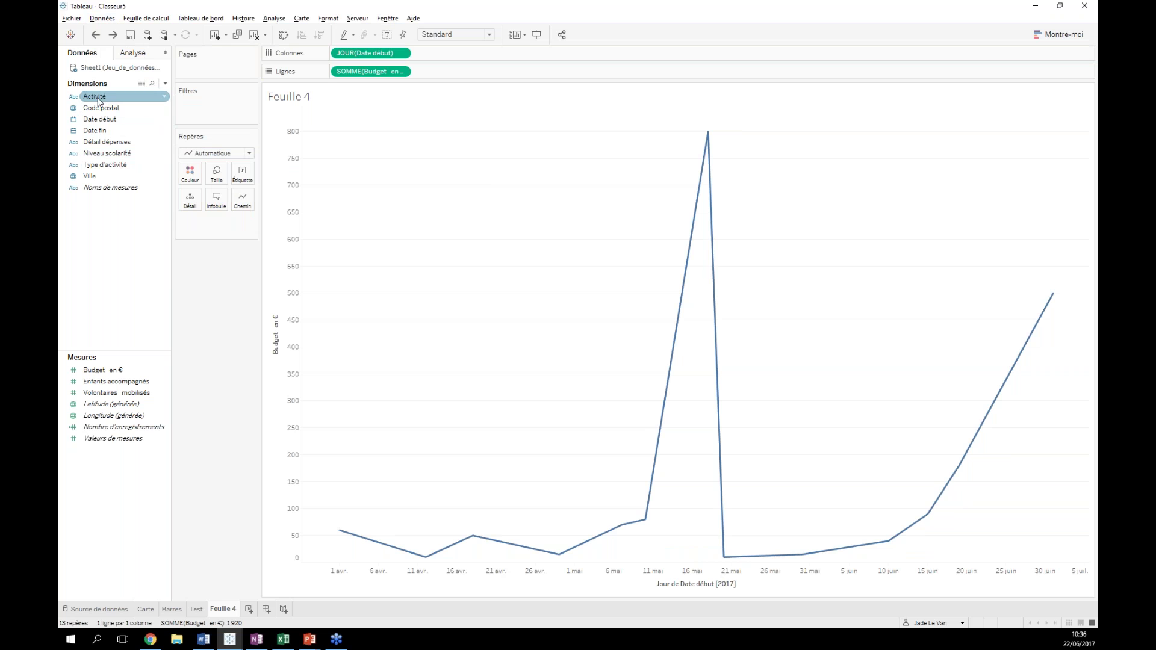
- Add Activité and Enfants accompagnés to the budget line's tooltips
{"action": "left_click_drag", "start_coordinate": [98, 100], "coordinate": [215, 202]}
{"action": "mouse_move", "coordinate": [709, 134]}
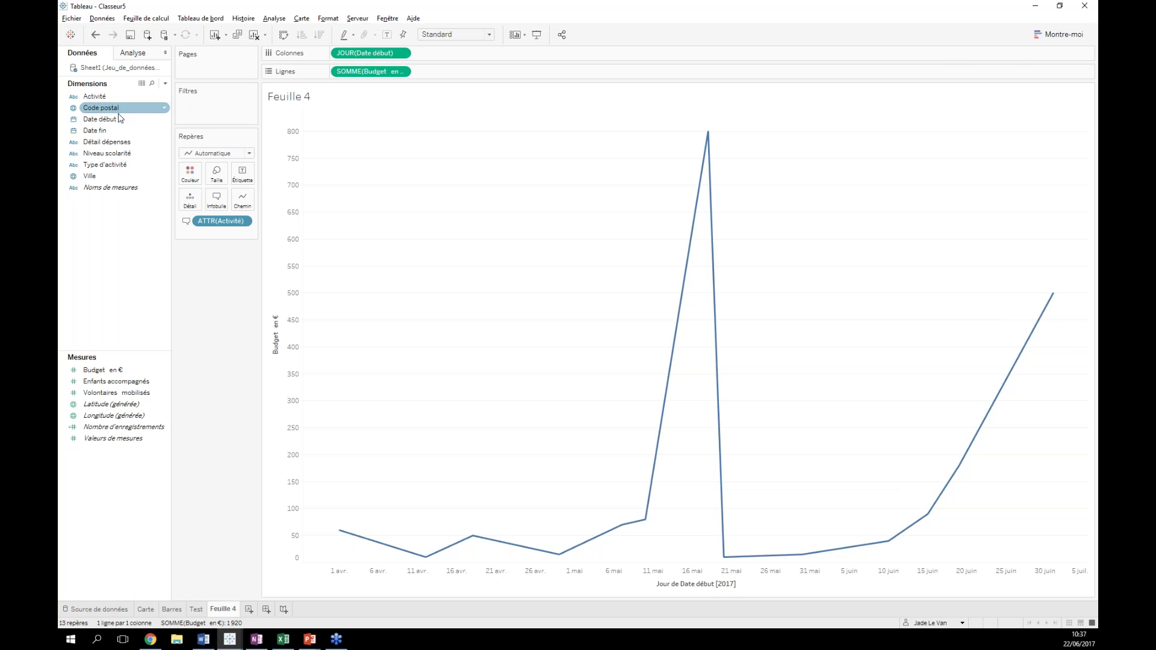
{"action": "left_click_drag", "start_coordinate": [116, 381], "coordinate": [216, 201]}
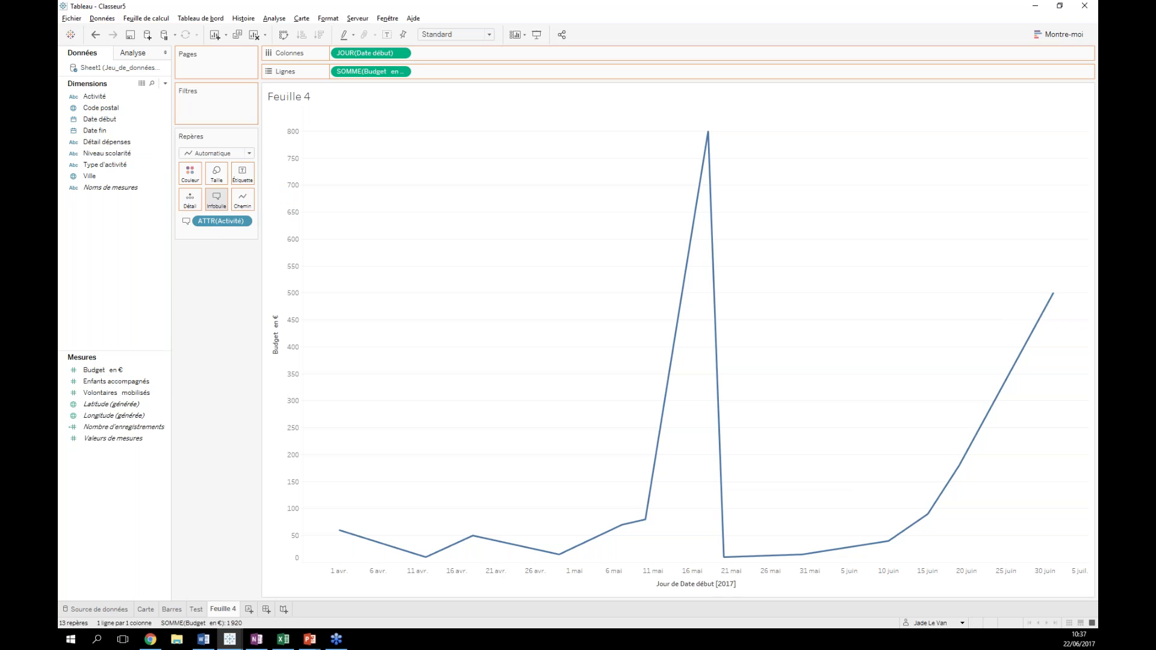
{"action": "mouse_move", "coordinate": [1052, 299]}
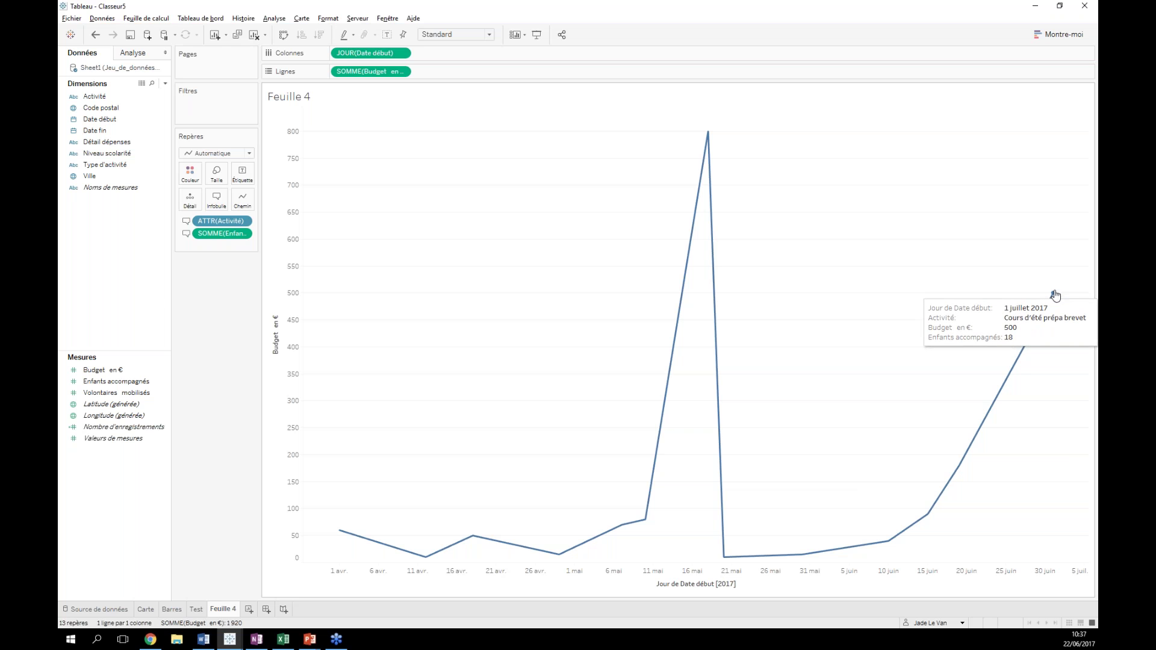
- Rename Feuille 4 to 'Evolution du budget' and duplicate it as Feuille 5
{"action": "double_click", "coordinate": [227, 609]}
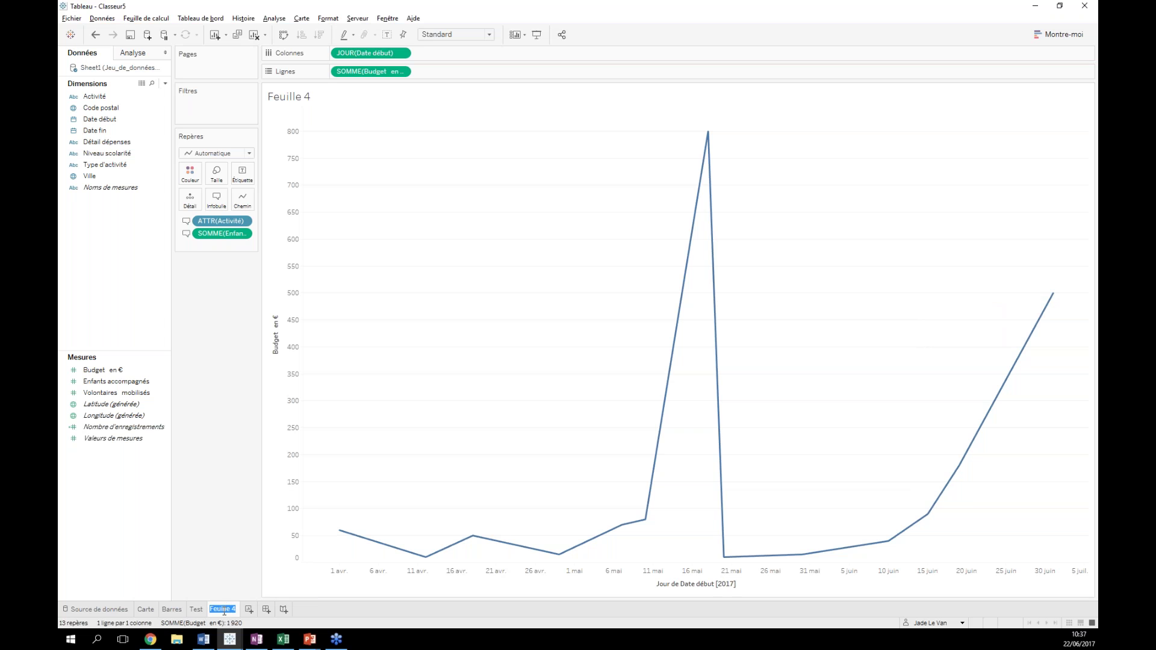
{"action": "key", "text": "BackSpace"}
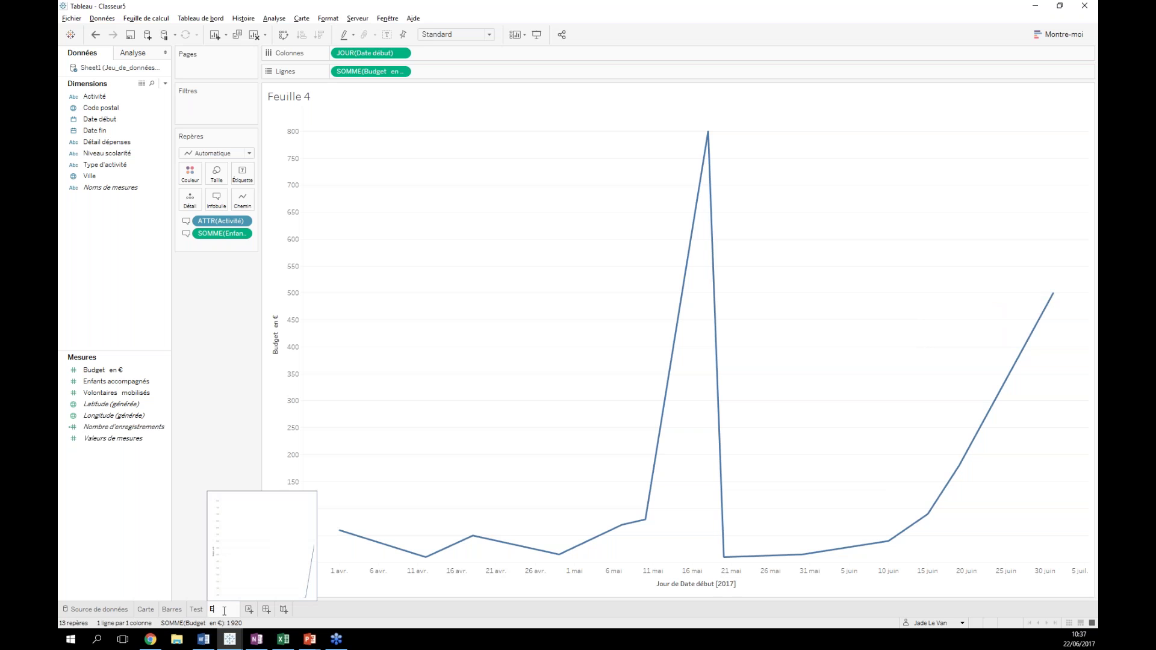
{"action": "type", "text": "Evolution du budget"}
{"action": "key", "text": "Return"}
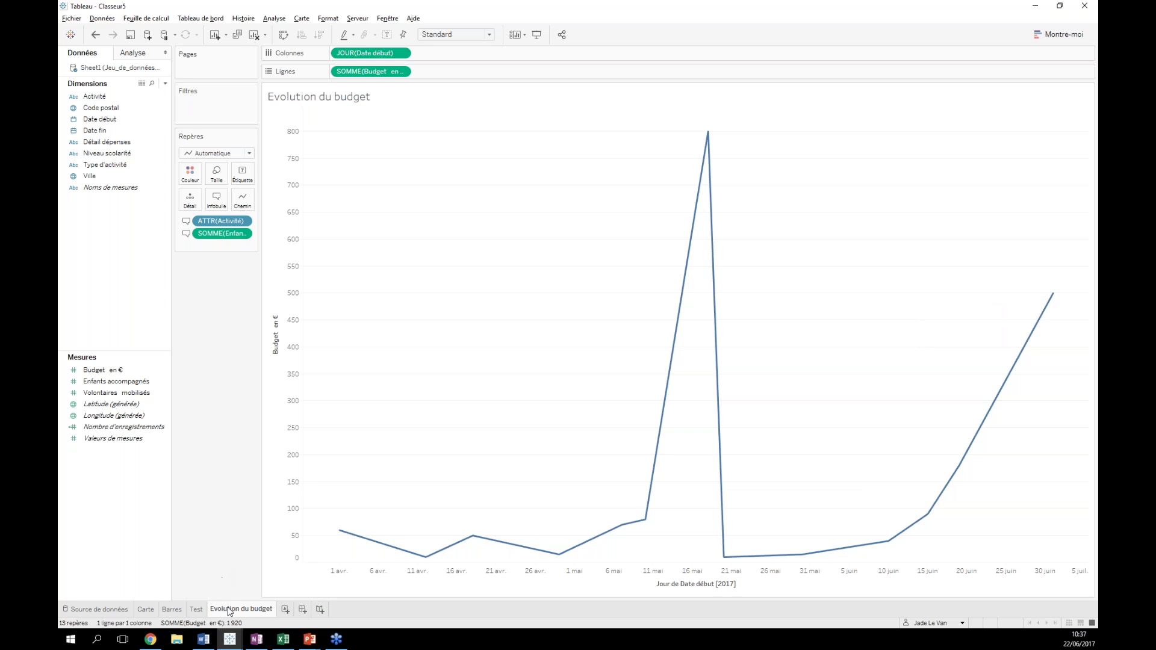
{"action": "right_click", "coordinate": [229, 611]}
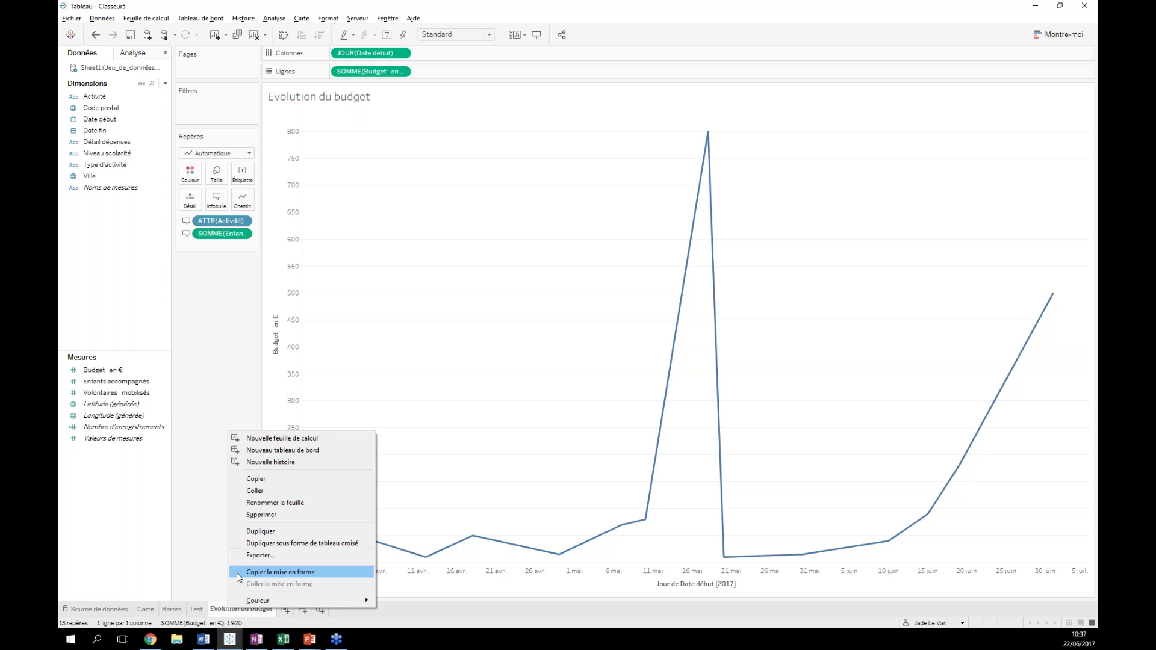
{"action": "left_click", "coordinate": [260, 532]}
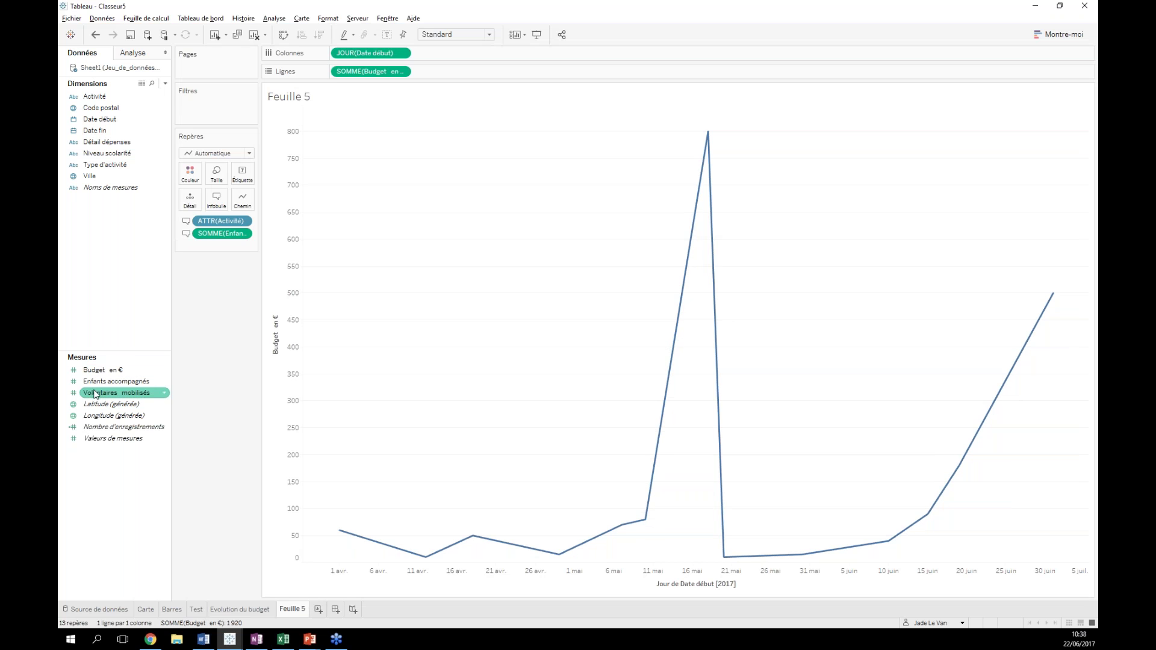
- Add Volontaires mobilisés and Enfants accompagnés to Lignes as two more daily lines below the budget
{"action": "mouse_move", "coordinate": [101, 396]}
{"action": "left_mouse_down"}
{"action": "mouse_move", "coordinate": [421, 46]}
{"action": "mouse_move", "coordinate": [442, 79]}
{"action": "left_mouse_up"}
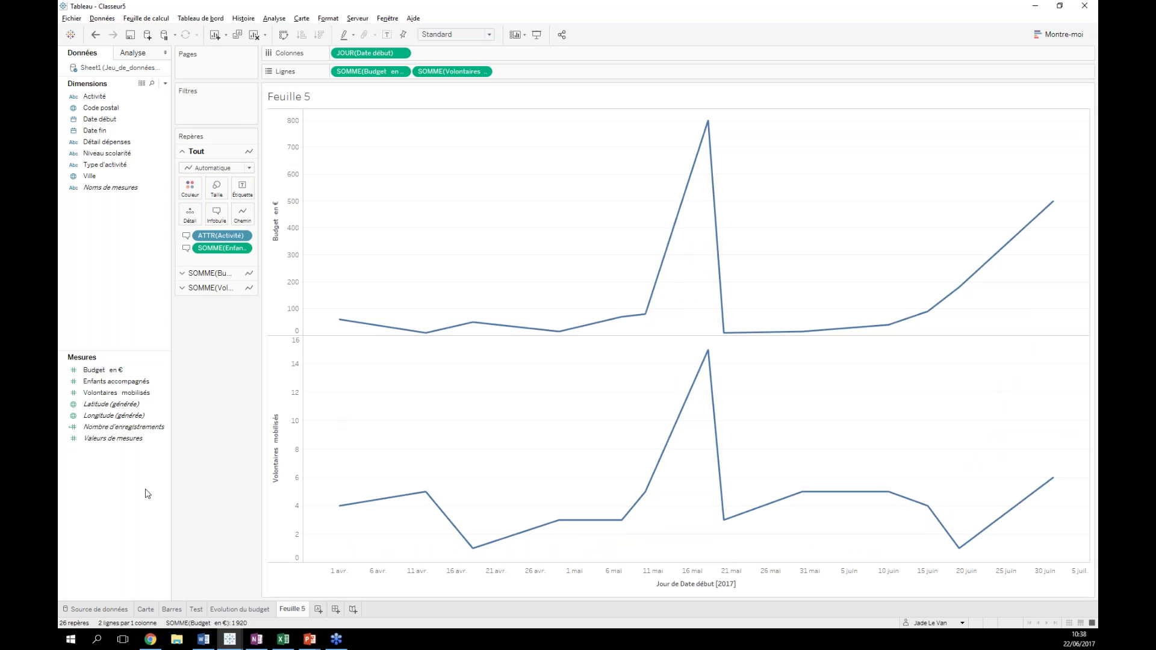
{"action": "left_click_drag", "start_coordinate": [121, 439], "coordinate": [268, 469]}
{"action": "left_click", "coordinate": [138, 437]}
{"action": "left_click_drag", "start_coordinate": [116, 381], "coordinate": [554, 67]}
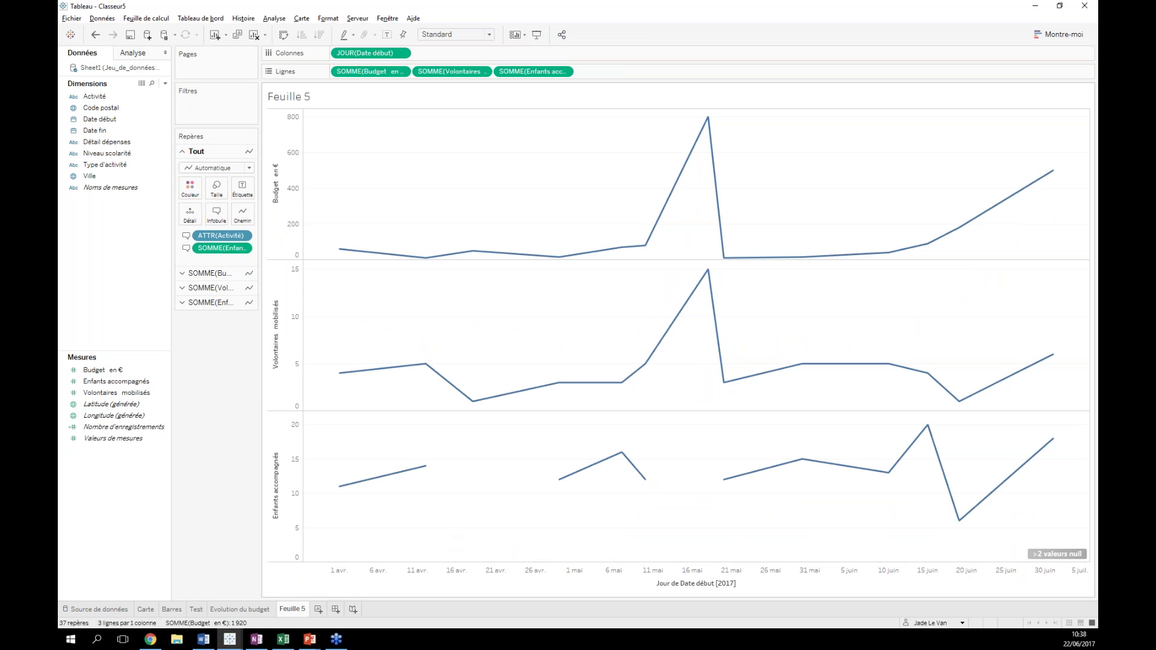
{"action": "left_click", "coordinate": [210, 272]}
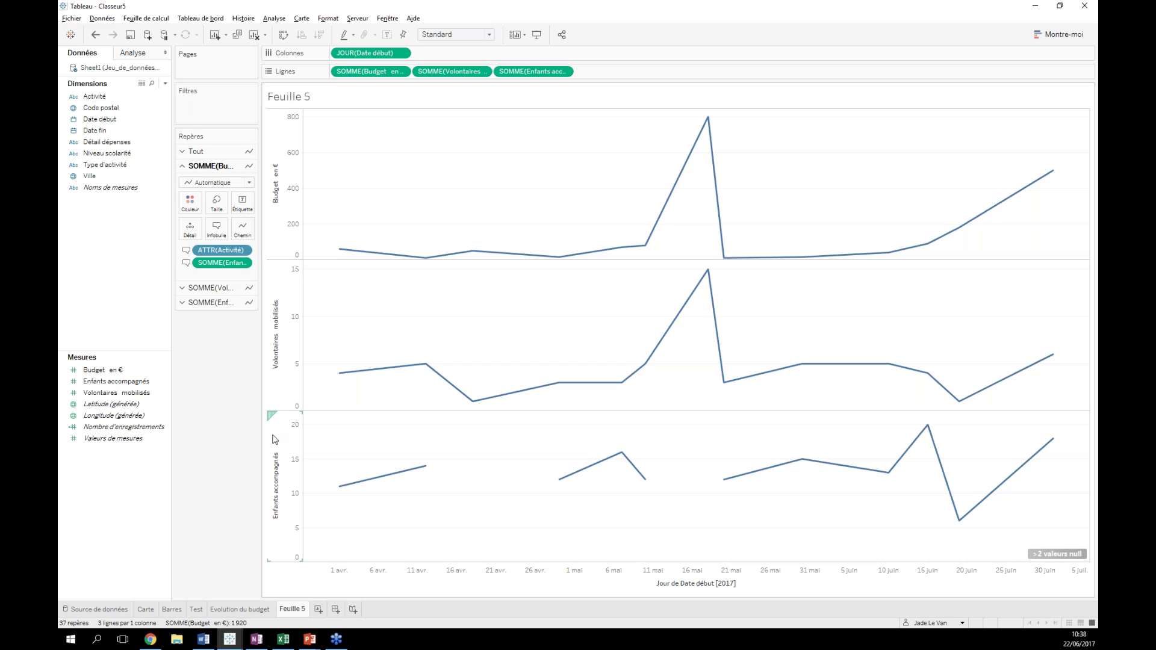
- Set the Enfants accompagnés mark type to Barre, undoing a trial with circles
{"action": "left_click", "coordinate": [196, 151]}
{"action": "left_click", "coordinate": [213, 274]}
{"action": "left_click", "coordinate": [215, 291]}
{"action": "left_click", "coordinate": [213, 302]}
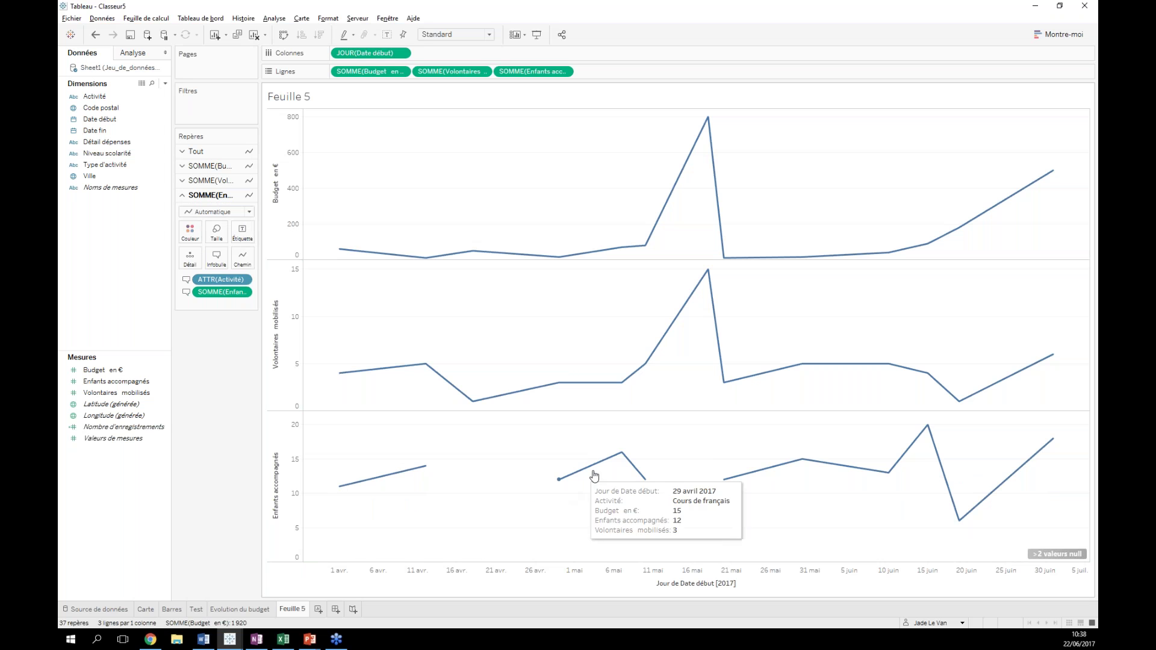
{"action": "mouse_move", "coordinate": [937, 439]}
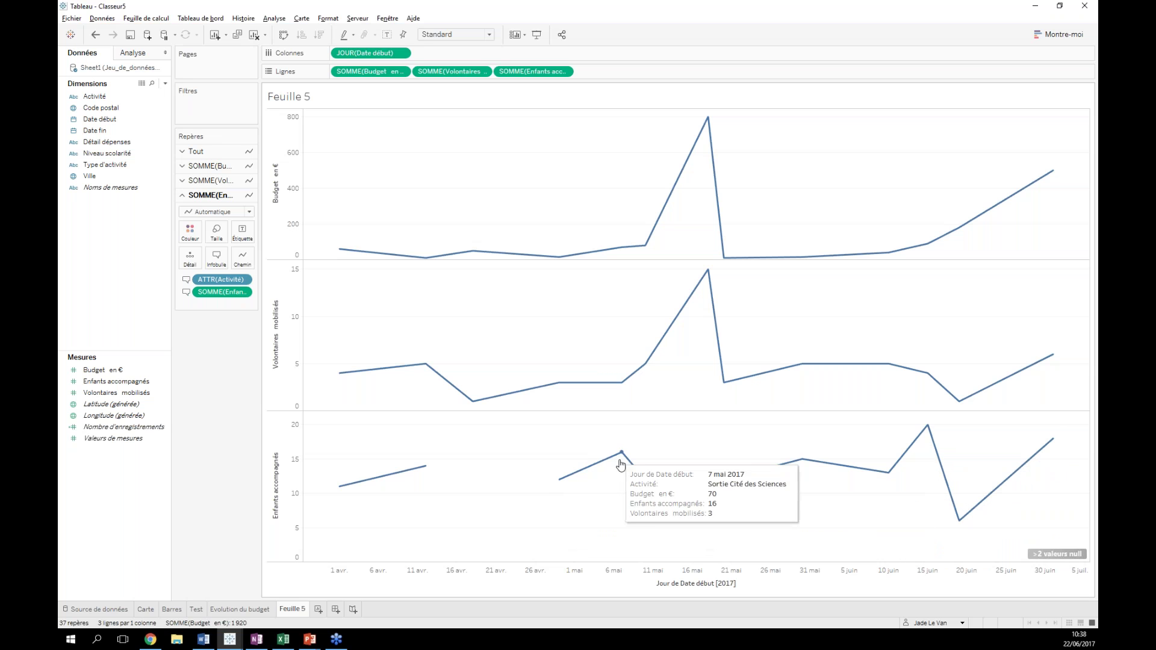
{"action": "left_click", "coordinate": [249, 212]}
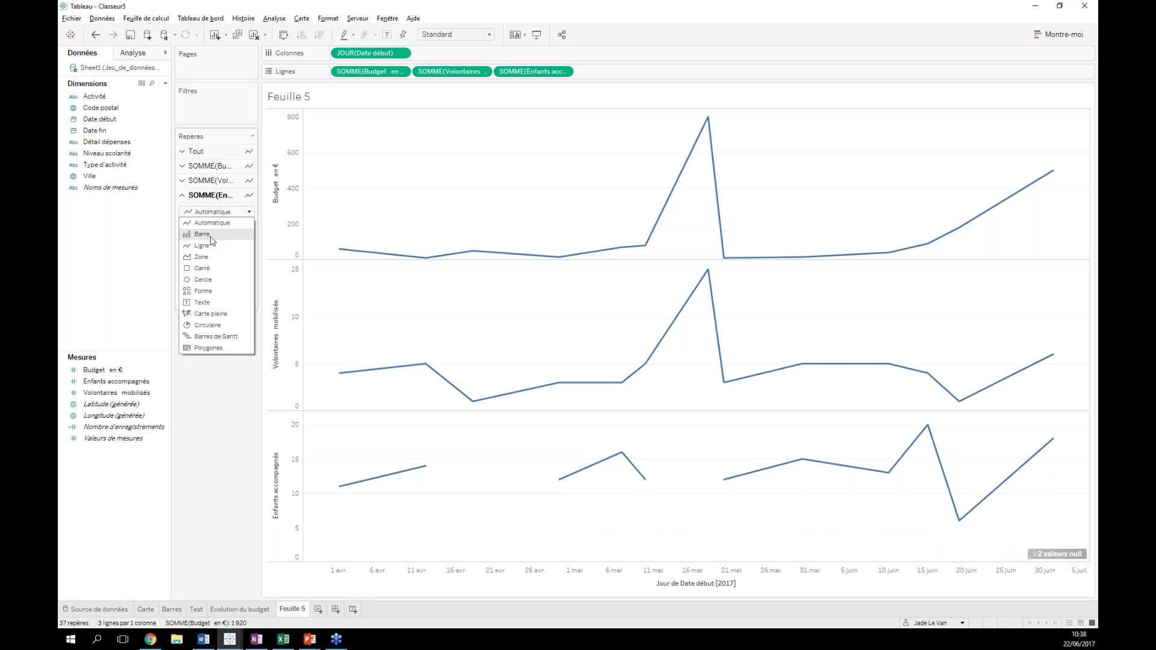
{"action": "left_click", "coordinate": [203, 234]}
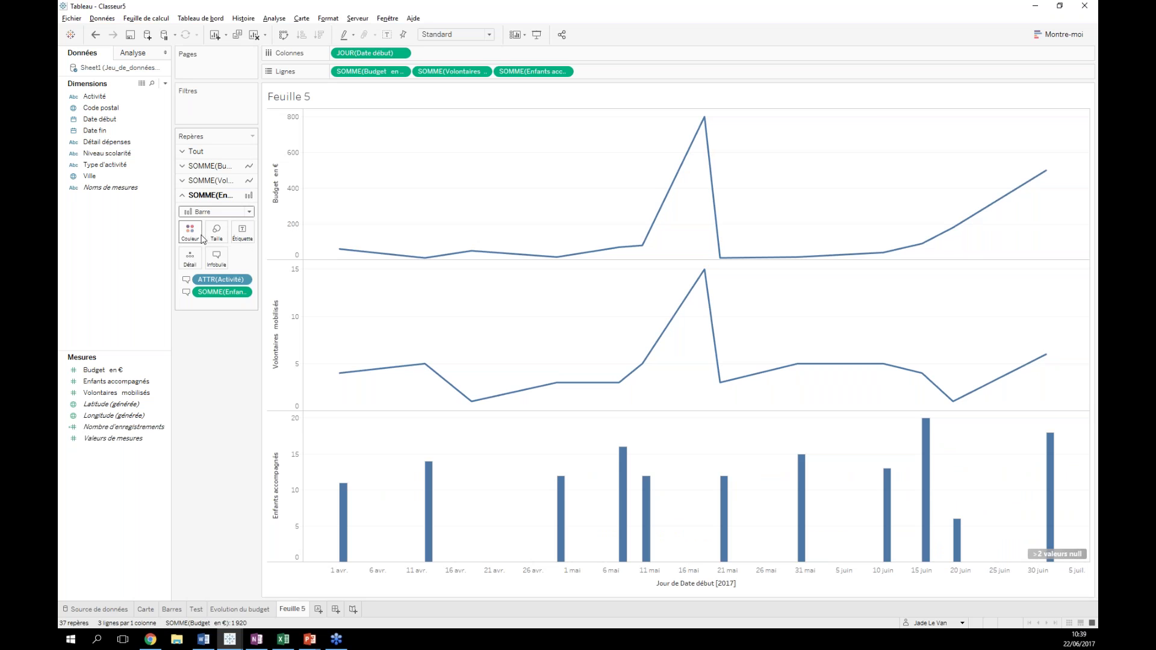
{"action": "left_click", "coordinate": [248, 212]}
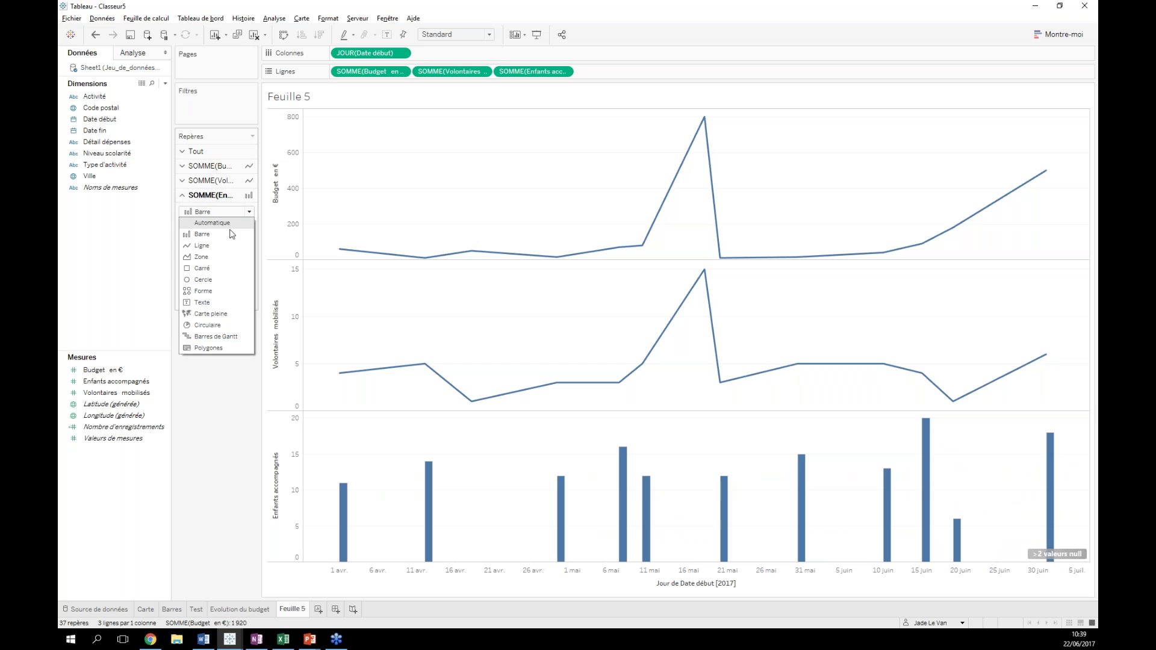
{"action": "left_click", "coordinate": [204, 280]}
{"action": "left_click", "coordinate": [95, 35]}
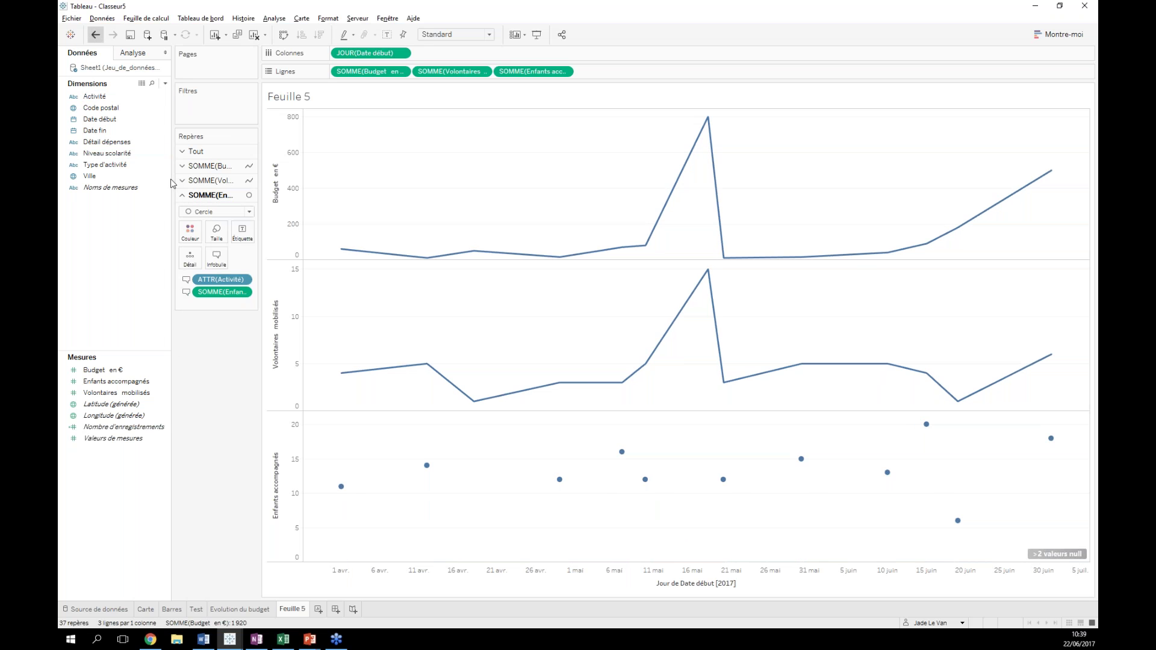
- Set the Volontaires mobilisés mark type to Zone to draw it as a filled area
{"action": "left_click", "coordinate": [222, 184]}
{"action": "left_click", "coordinate": [248, 198]}
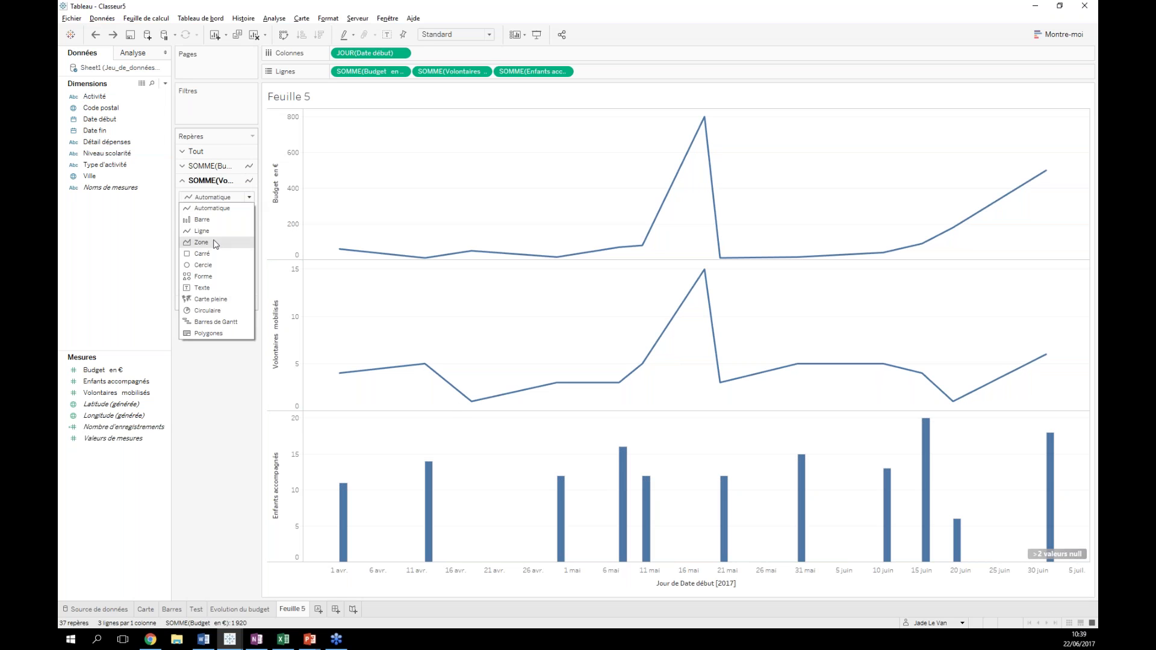
{"action": "left_click", "coordinate": [217, 242]}
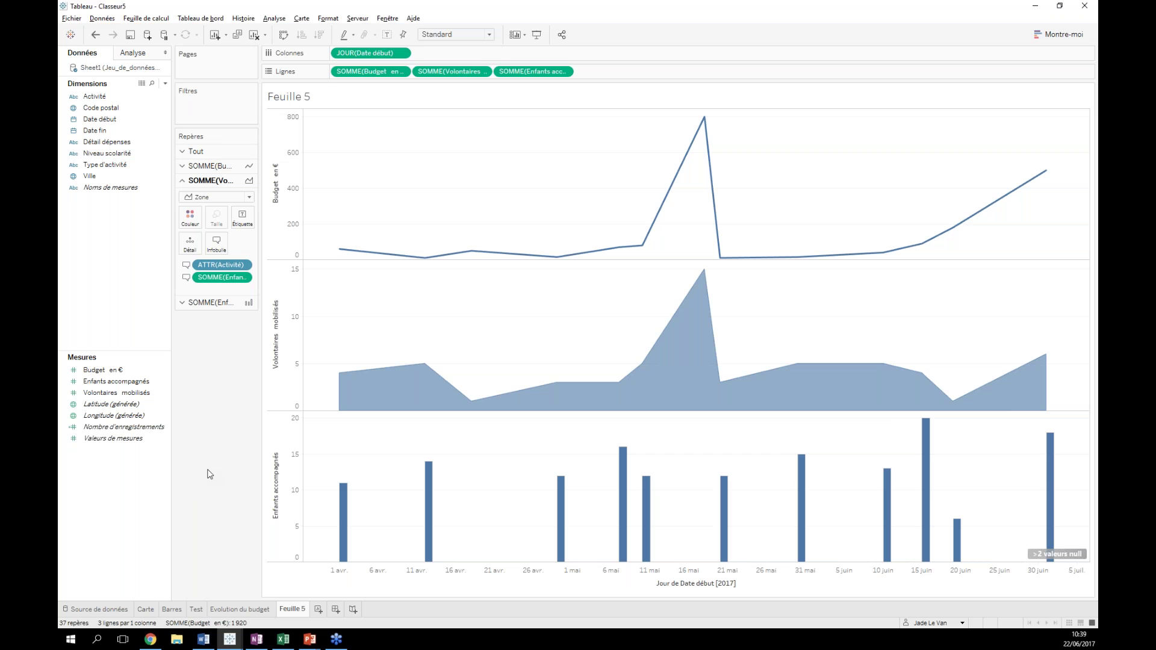
{"action": "mouse_move", "coordinate": [705, 278]}
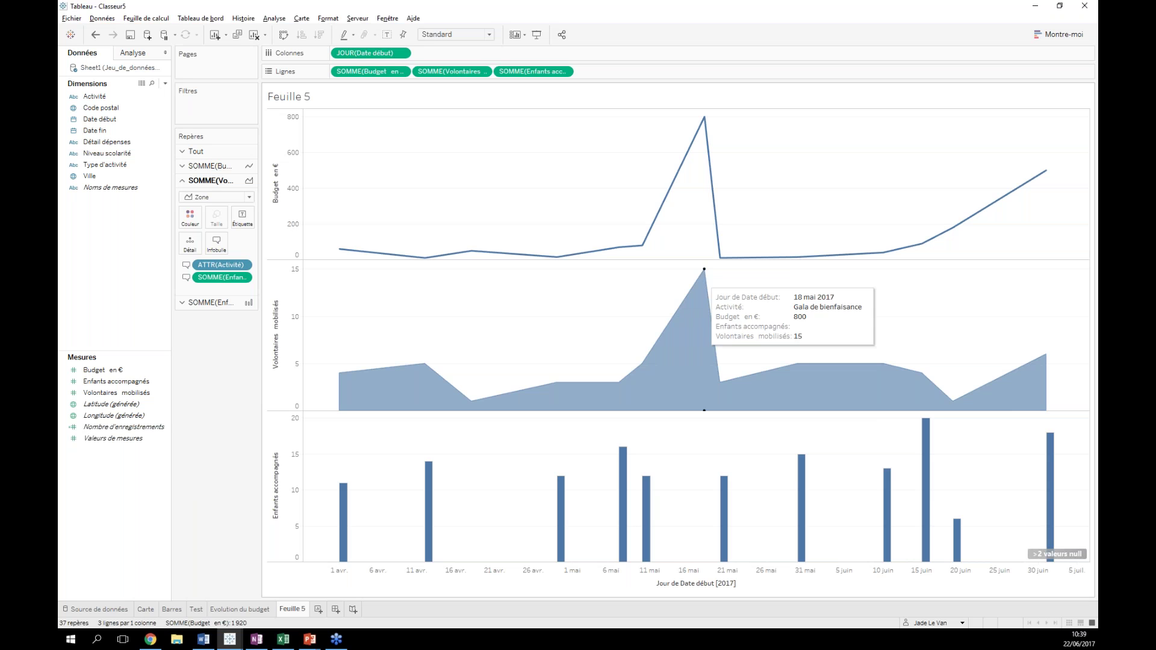
- Rename Feuille 5 to 'Test evolution dans le temps' and add a blank worksheet, Feuille 6
{"action": "double_click", "coordinate": [295, 610]}
{"action": "type", "text": "Test"}
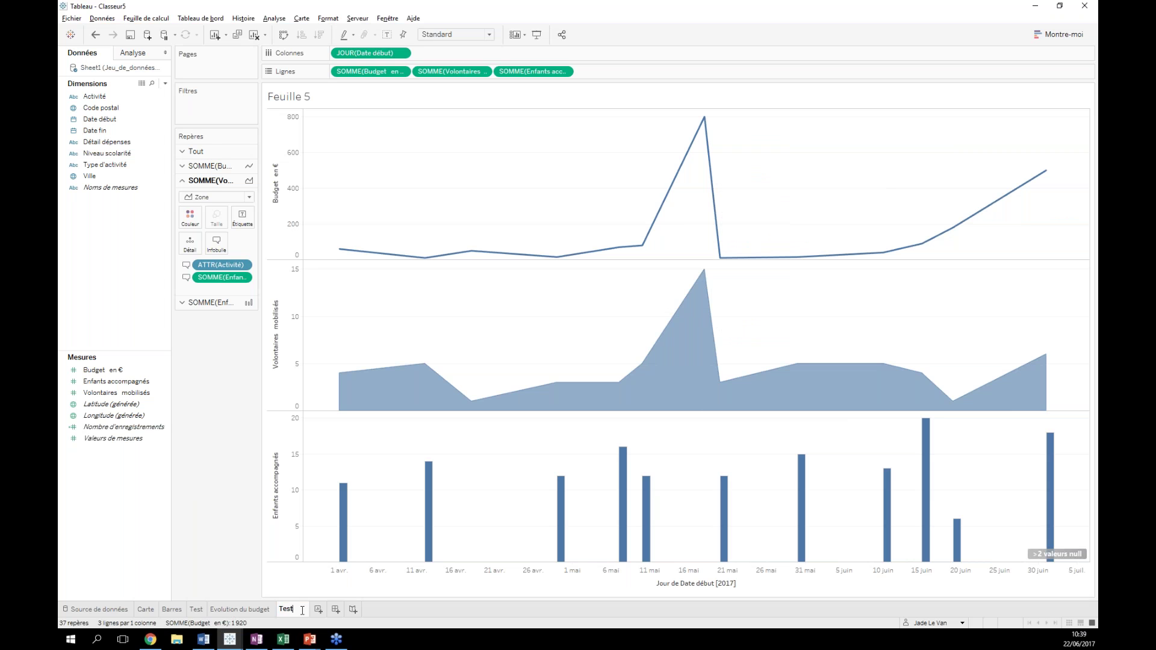
{"action": "type", "text": " evolution"}
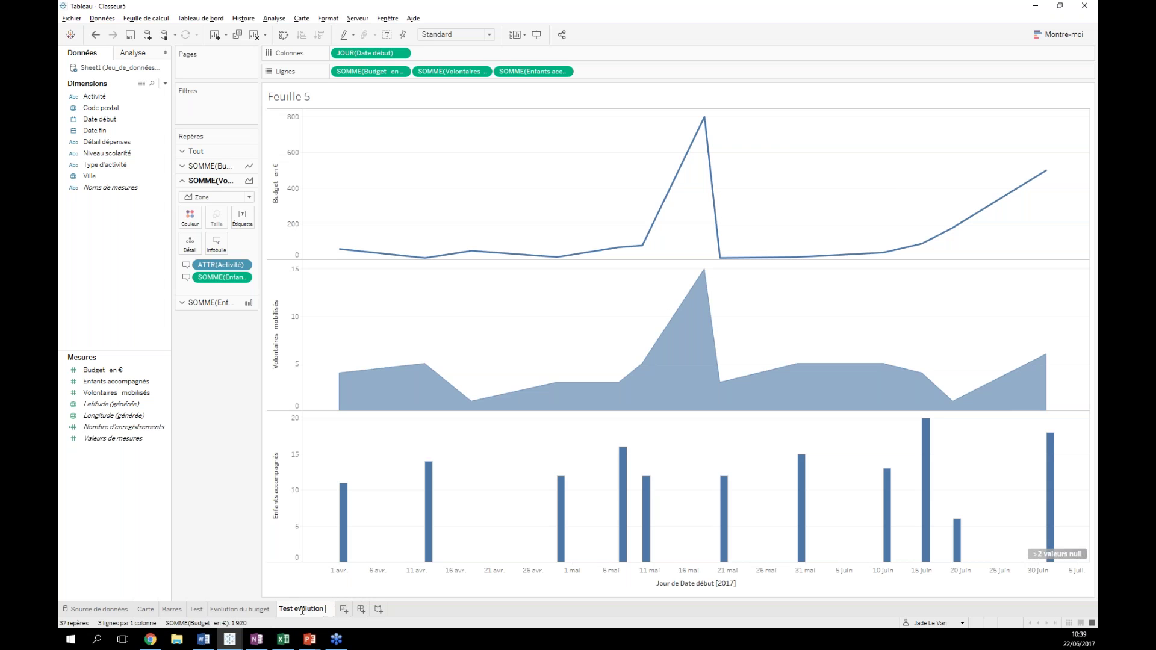
{"action": "type", "text": " dans le temps"}
{"action": "key", "text": "Return"}
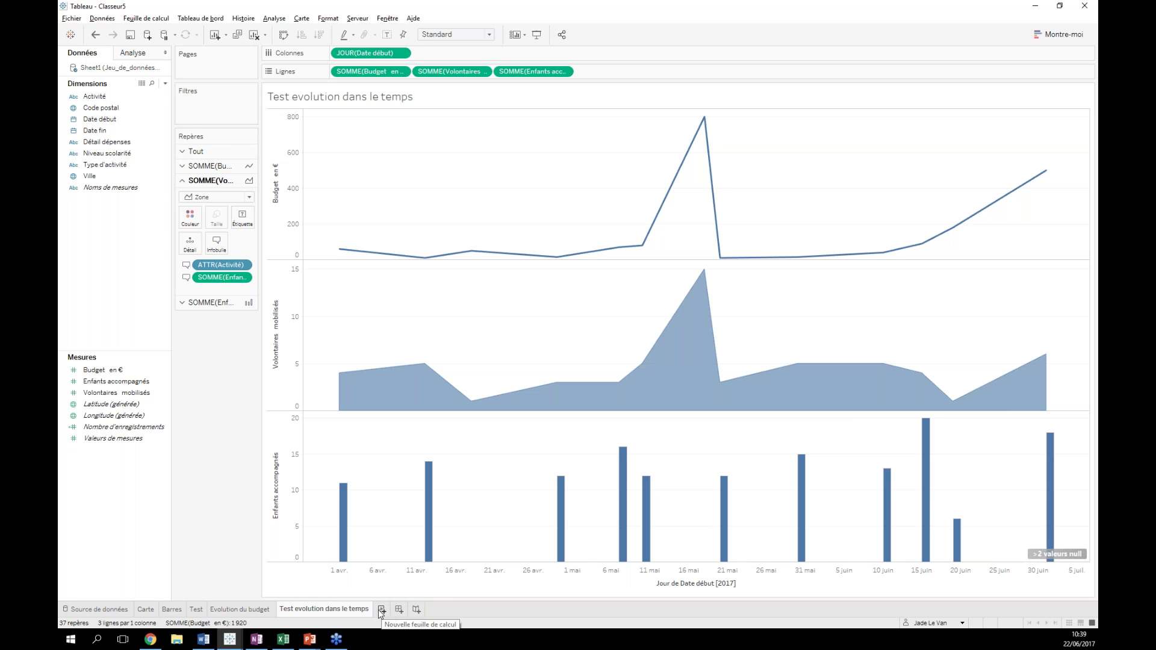
{"action": "left_click", "coordinate": [380, 609]}
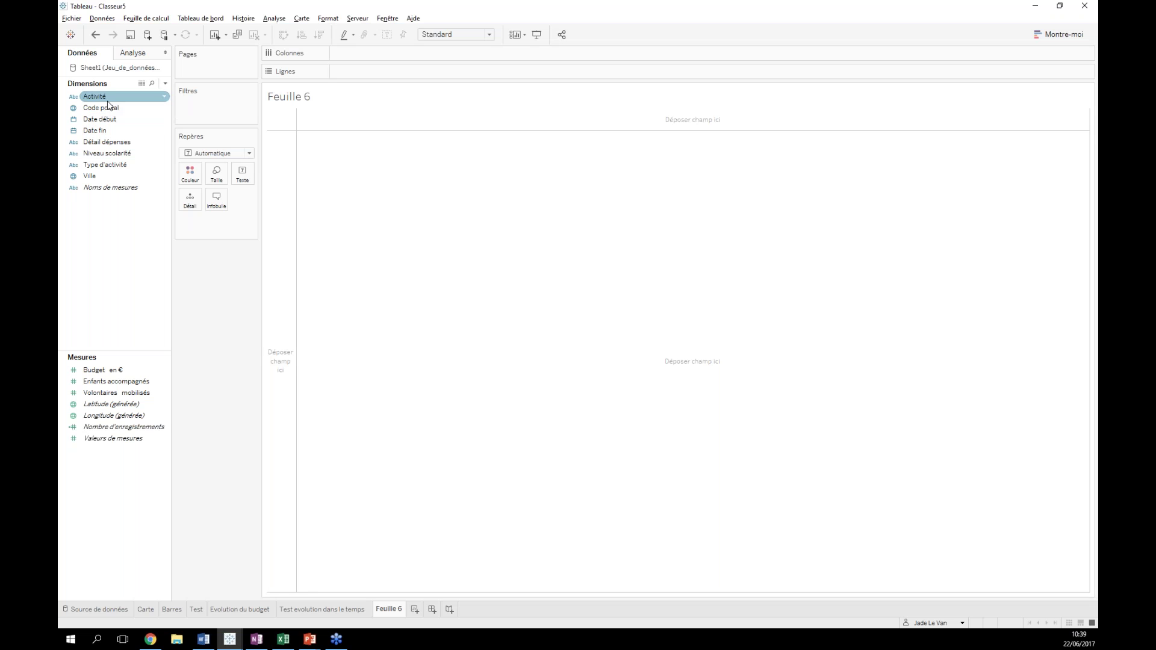
- Put Date début on Colonnes as a continuous Jour axis covering April to July 2017
{"action": "left_click_drag", "start_coordinate": [124, 118], "coordinate": [365, 54]}
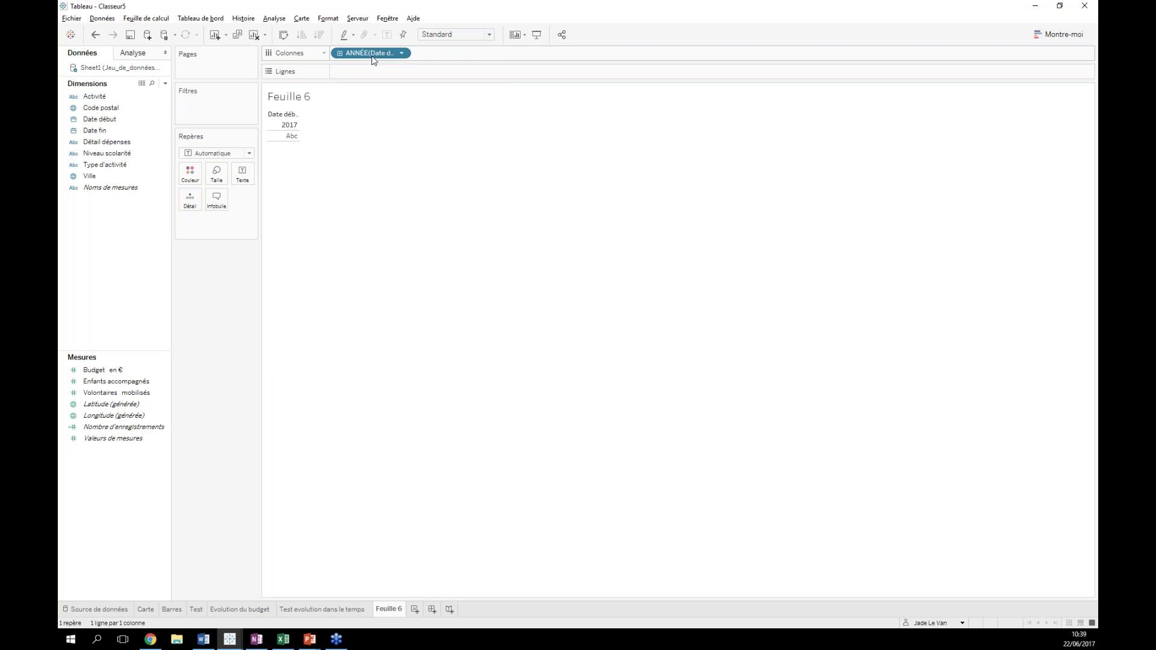
{"action": "right_click", "coordinate": [374, 55]}
{"action": "left_click", "coordinate": [429, 292]}
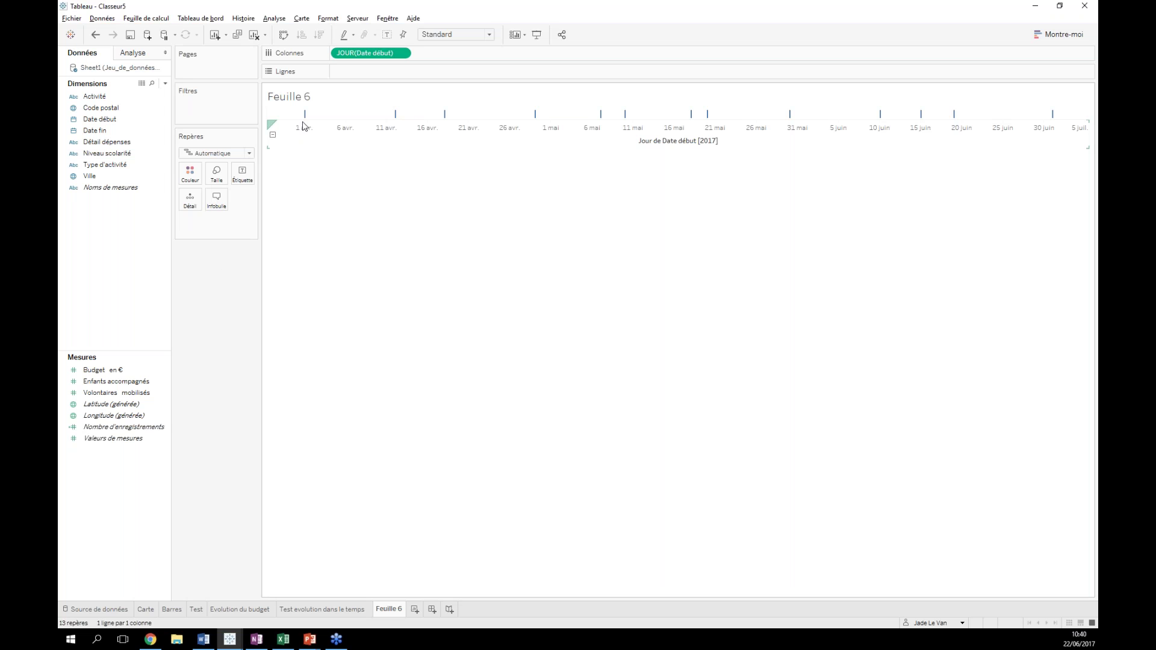
{"action": "left_click", "coordinate": [96, 121]}
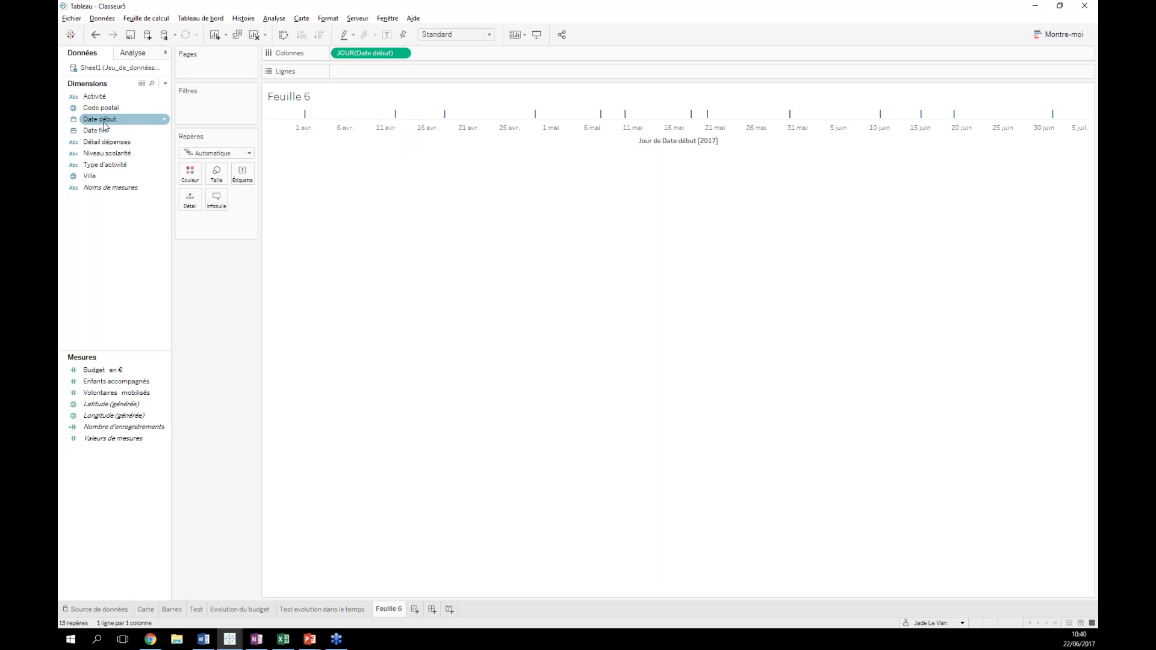
{"action": "left_click", "coordinate": [108, 131]}
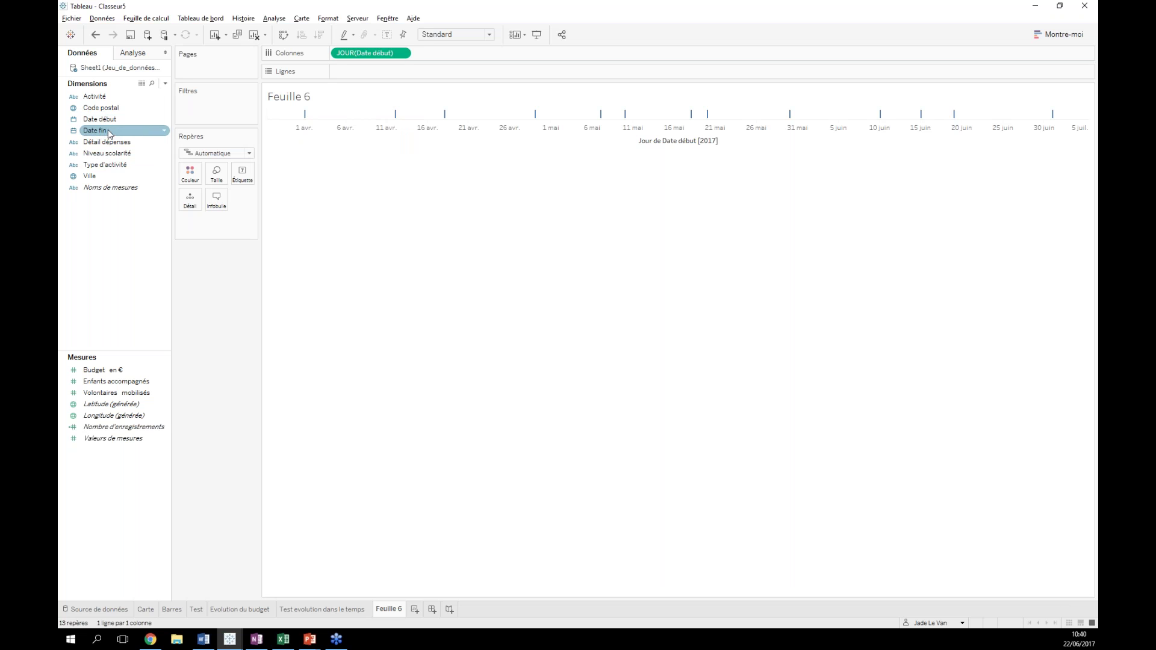
- Create a new calculated field for the activity duration, replacing its default name
{"action": "right_click", "coordinate": [108, 249]}
{"action": "left_click", "coordinate": [90, 246]}
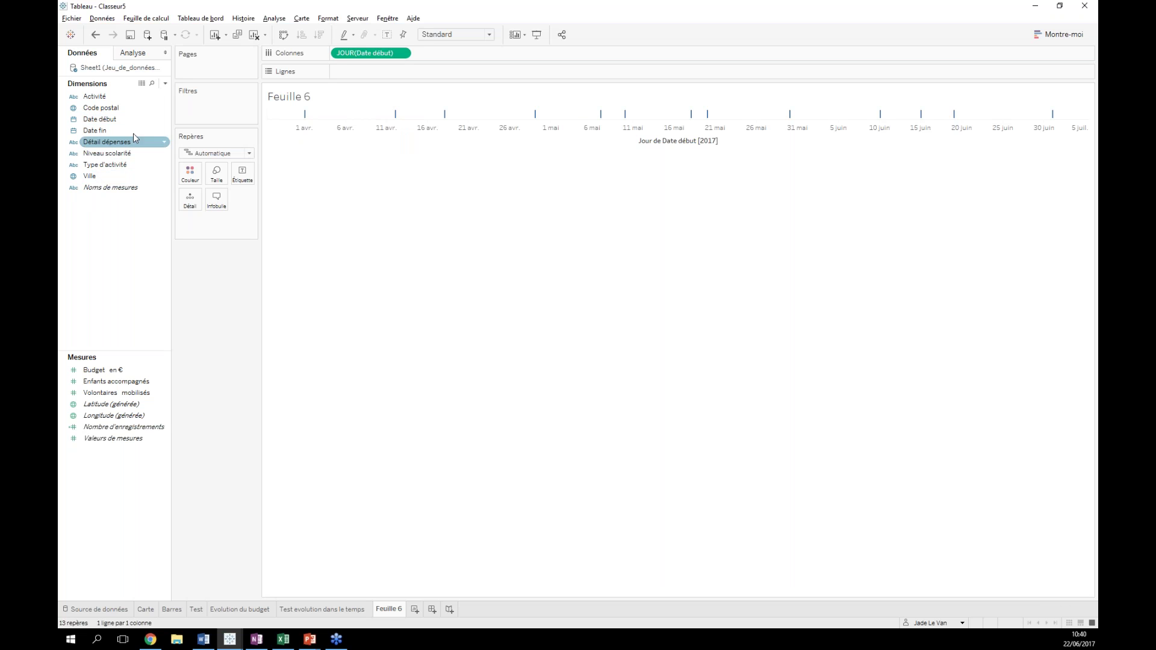
{"action": "left_click", "coordinate": [166, 84]}
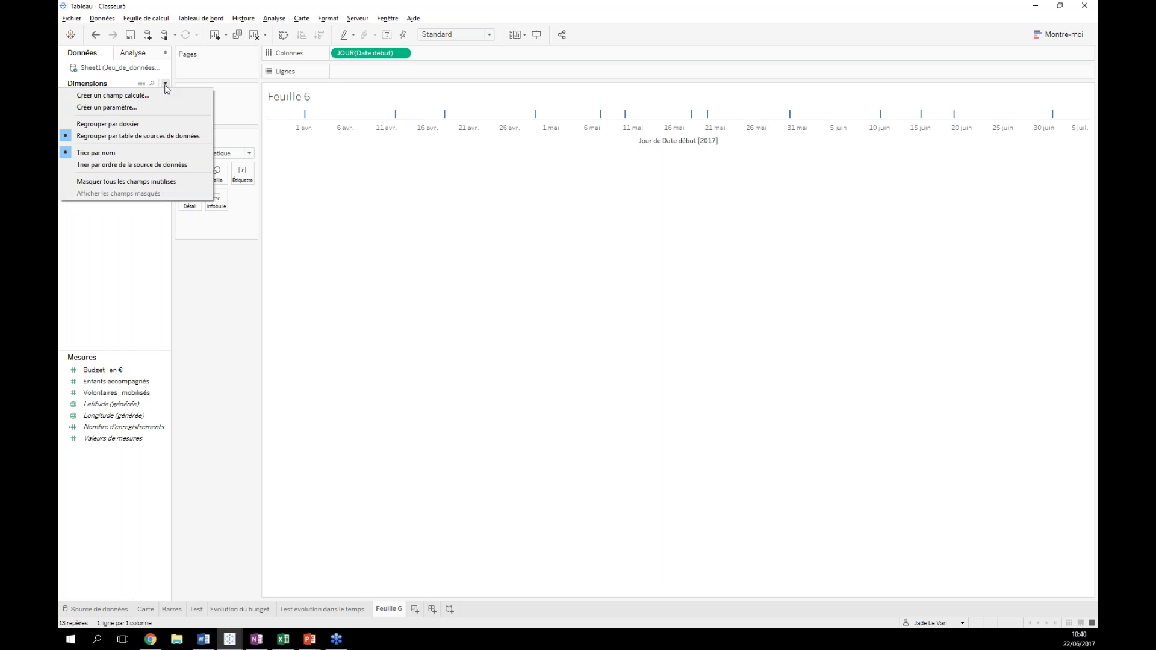
{"action": "left_click", "coordinate": [110, 250]}
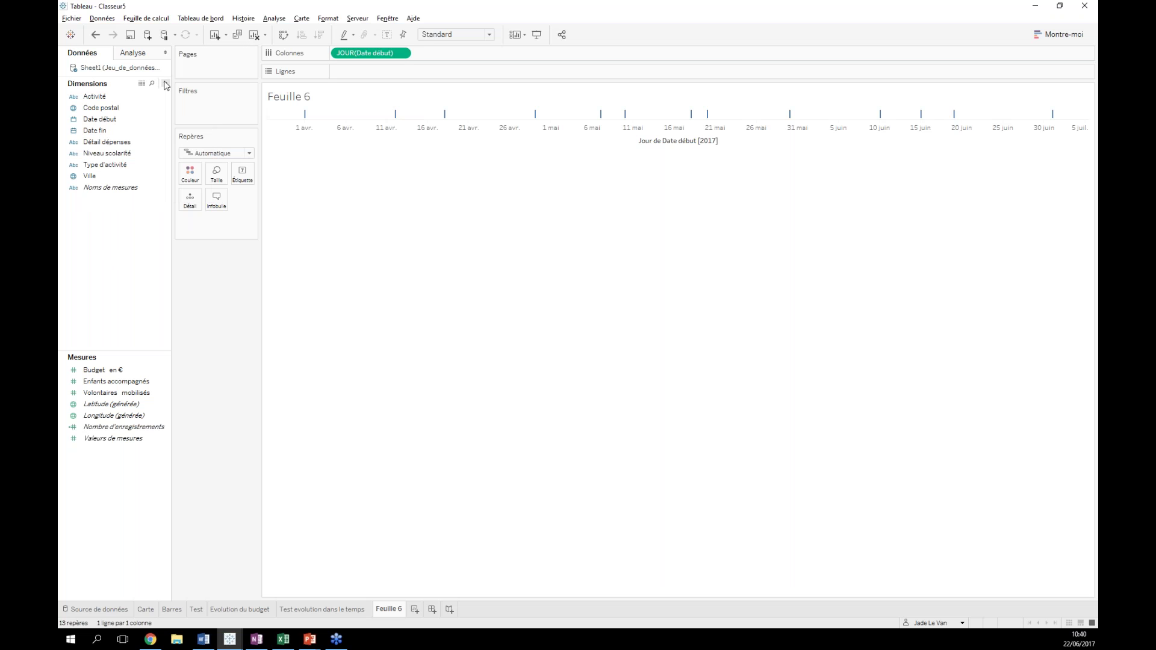
{"action": "right_click", "coordinate": [99, 244]}
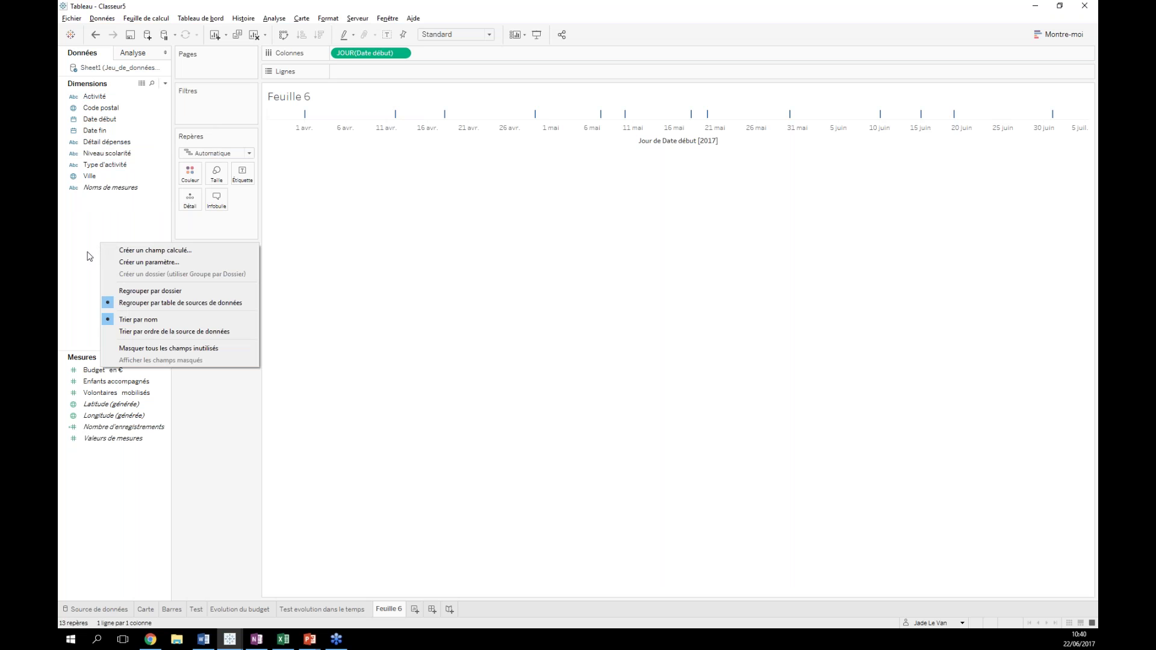
{"action": "key", "text": "Down"}
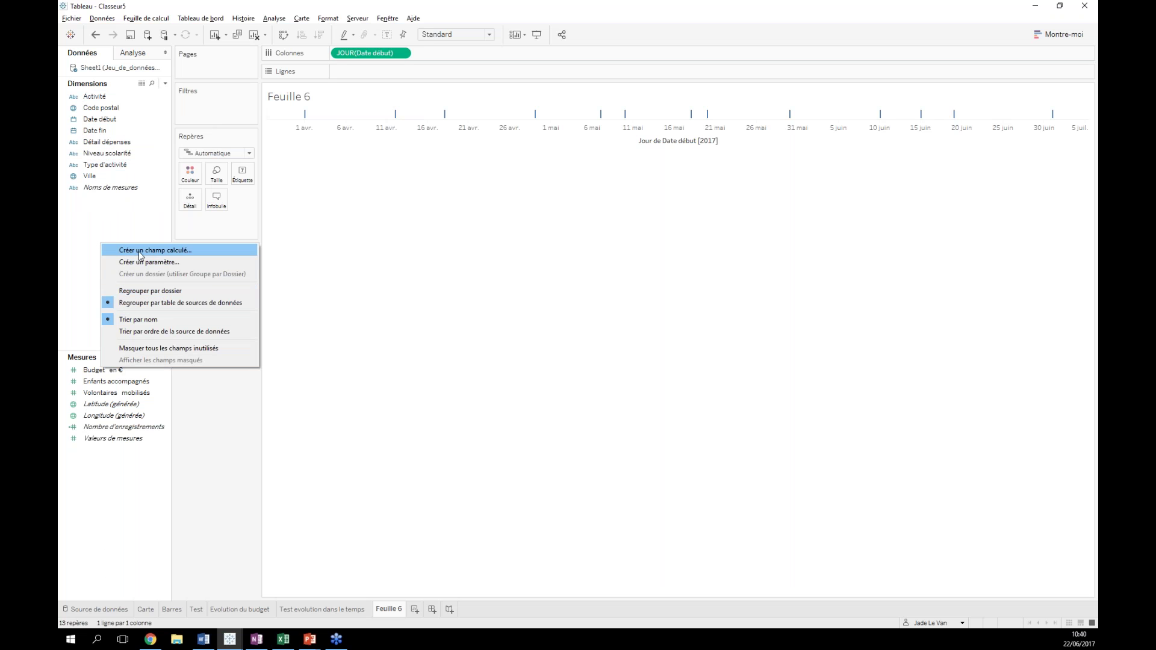
{"action": "left_click", "coordinate": [138, 251]}
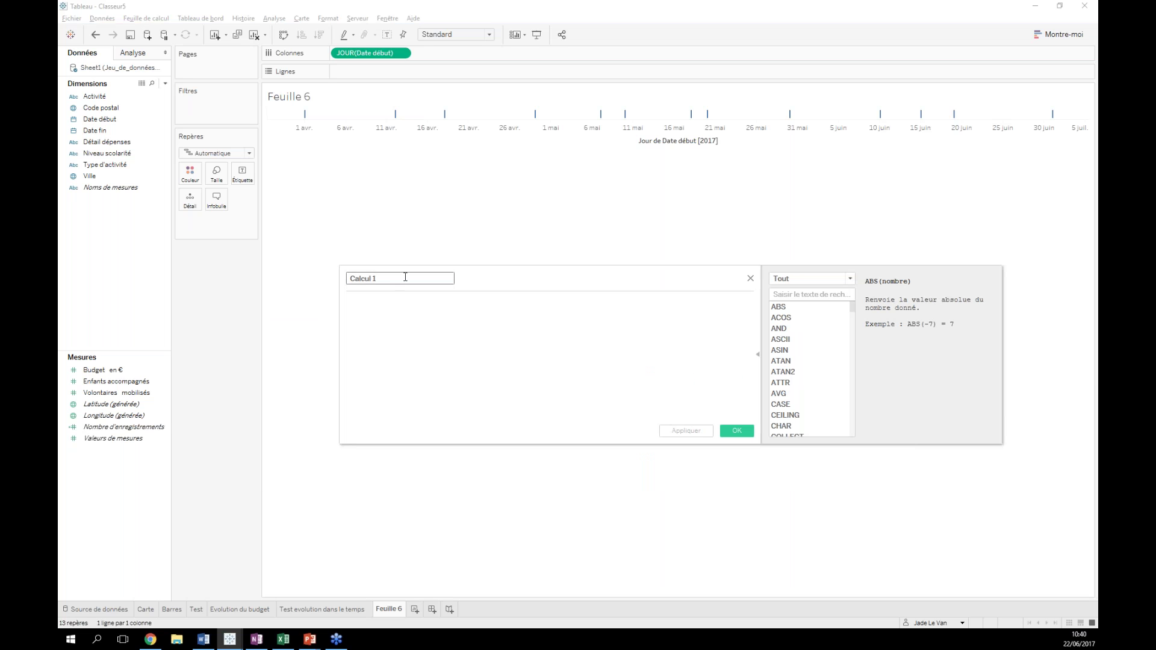
{"action": "key", "text": "BackSpace"}
{"action": "left_click", "coordinate": [381, 333]}
- Enter the formula DATEDIFF('day',[Date début],[Date fin]) and save the Durée de l'activité field
{"action": "type", "text": "date"}
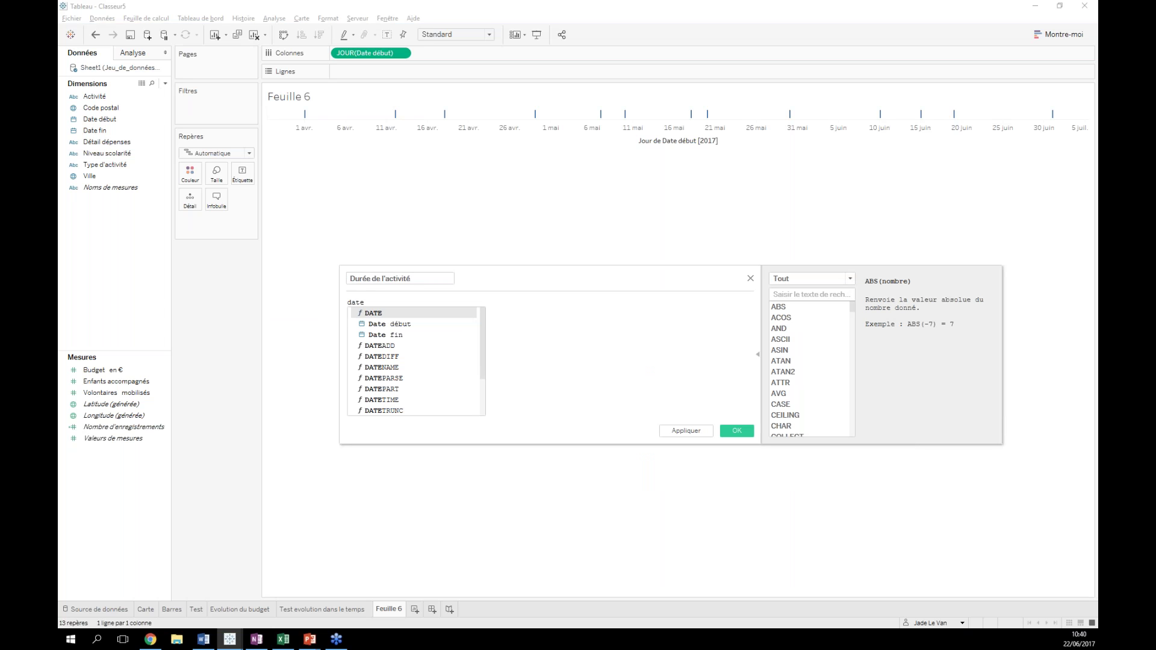
{"action": "type", "text": "di"}
{"action": "left_click", "coordinate": [378, 314]}
{"action": "left_click", "coordinate": [809, 279]}
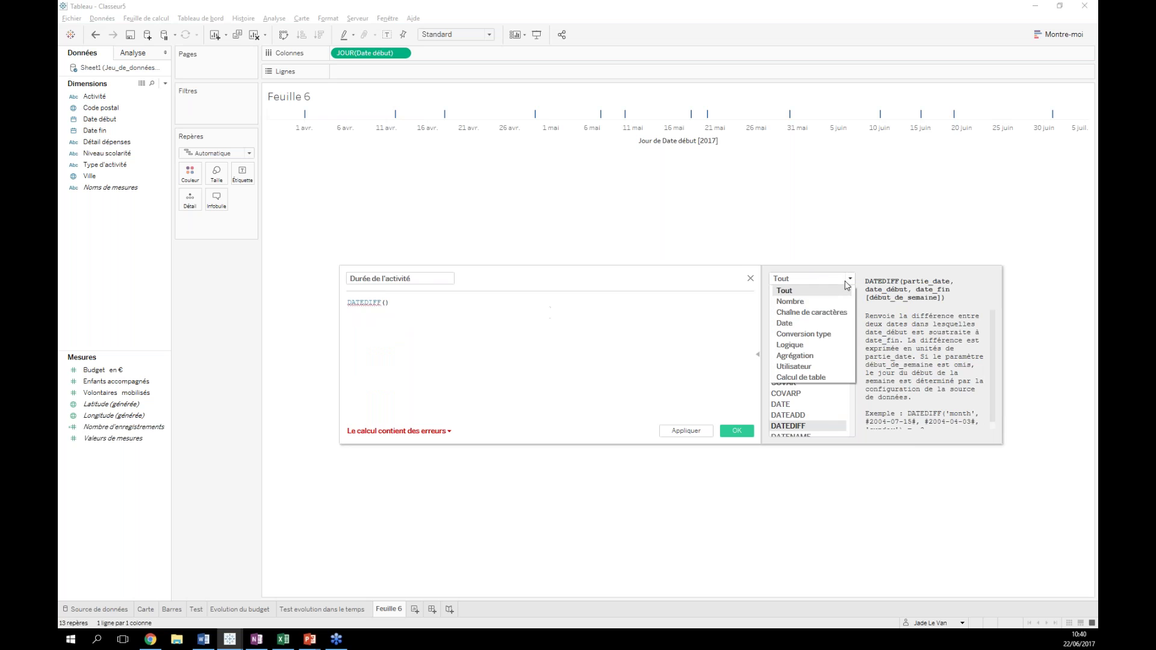
{"action": "left_click", "coordinate": [807, 323]}
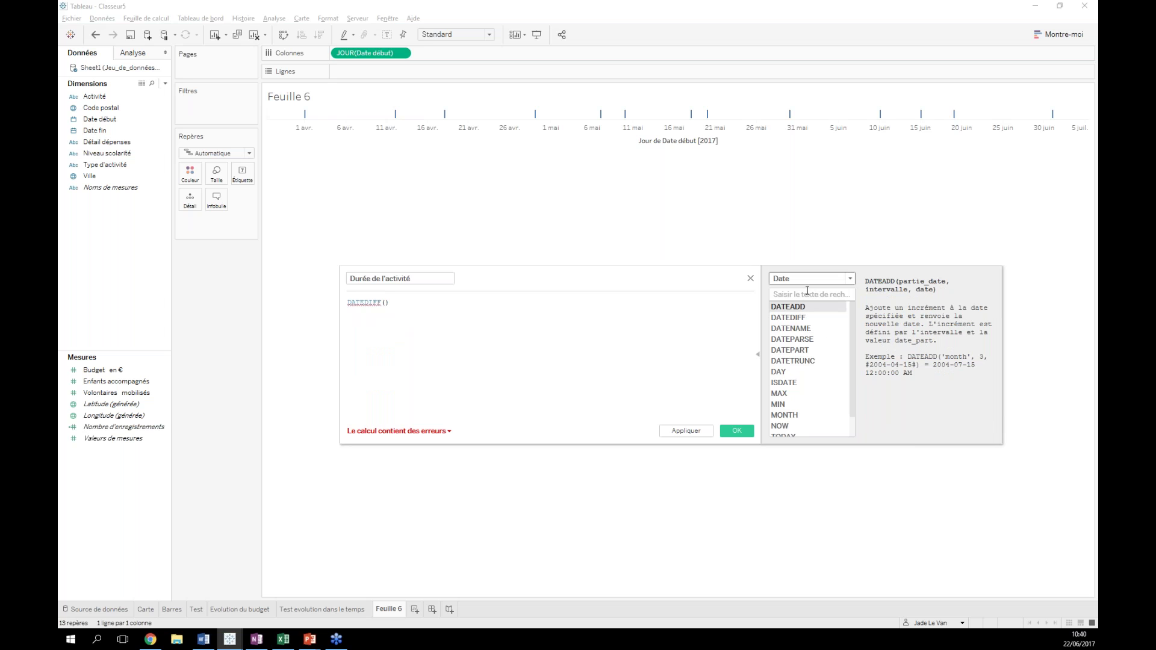
{"action": "left_click", "coordinate": [850, 281]}
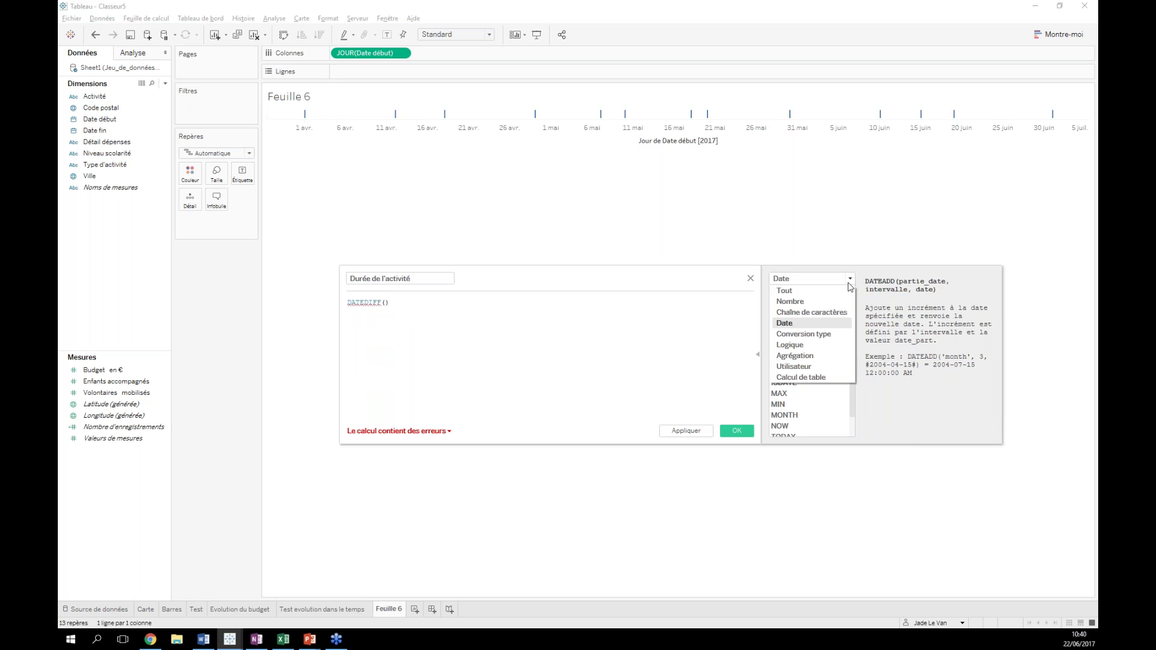
{"action": "left_click", "coordinate": [801, 328]}
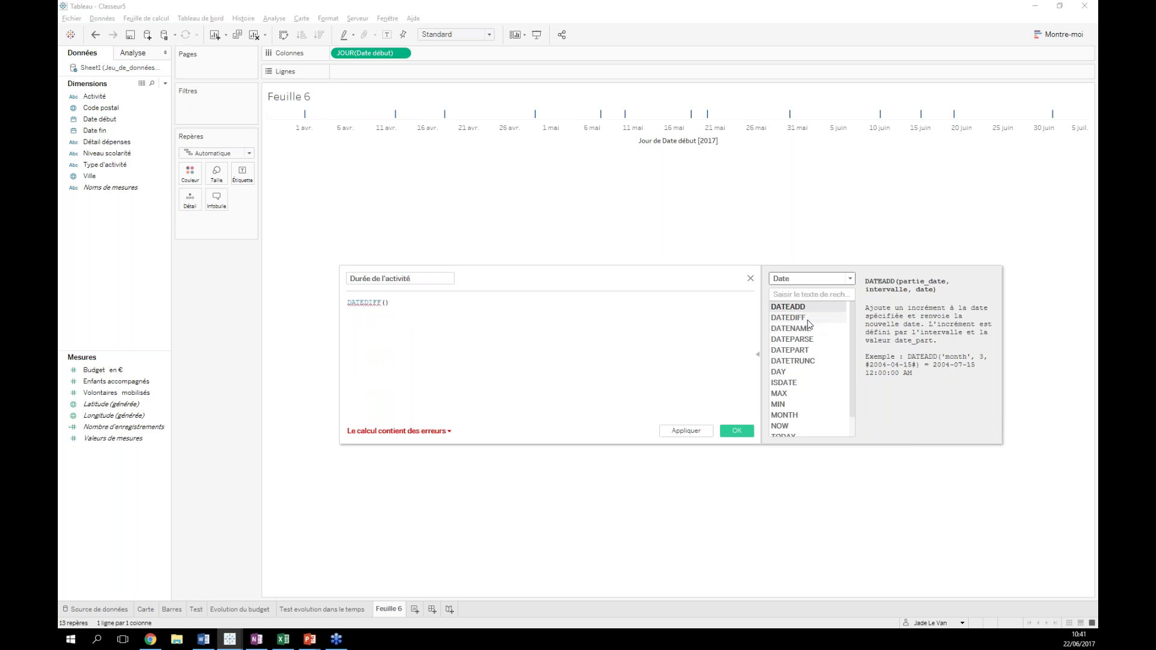
{"action": "left_click", "coordinate": [805, 319]}
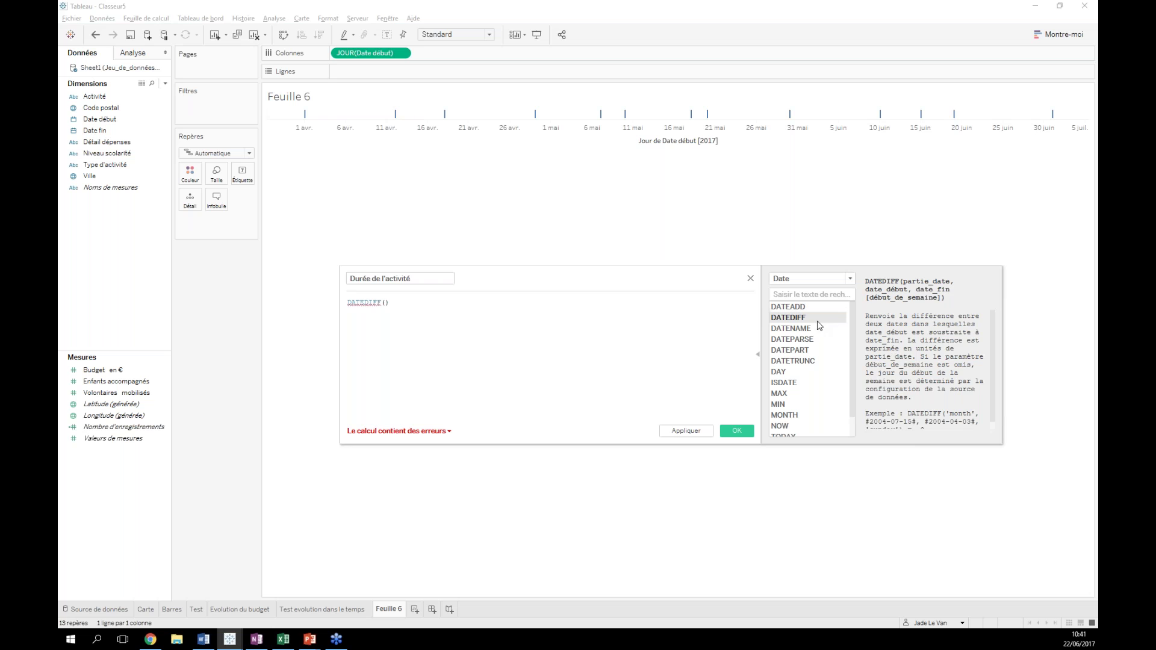
{"action": "left_click_drag", "start_coordinate": [902, 445], "coordinate": [902, 498]}
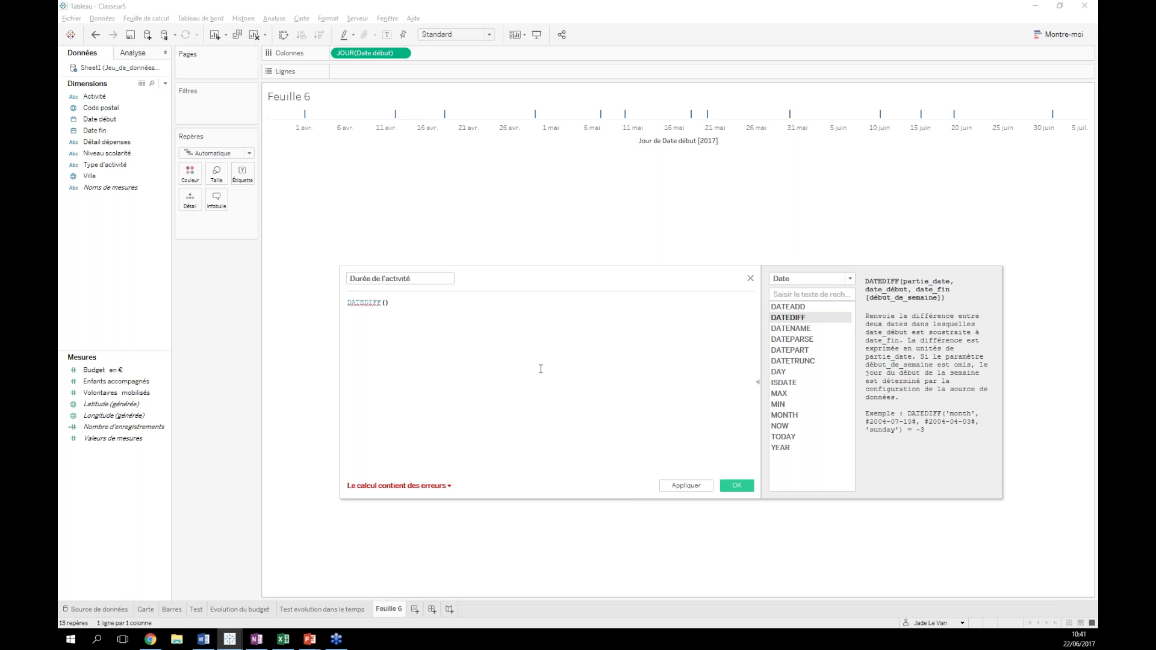
{"action": "type", "text": "'"}
{"action": "type", "text": "'"}
{"action": "type", "text": "day'"}
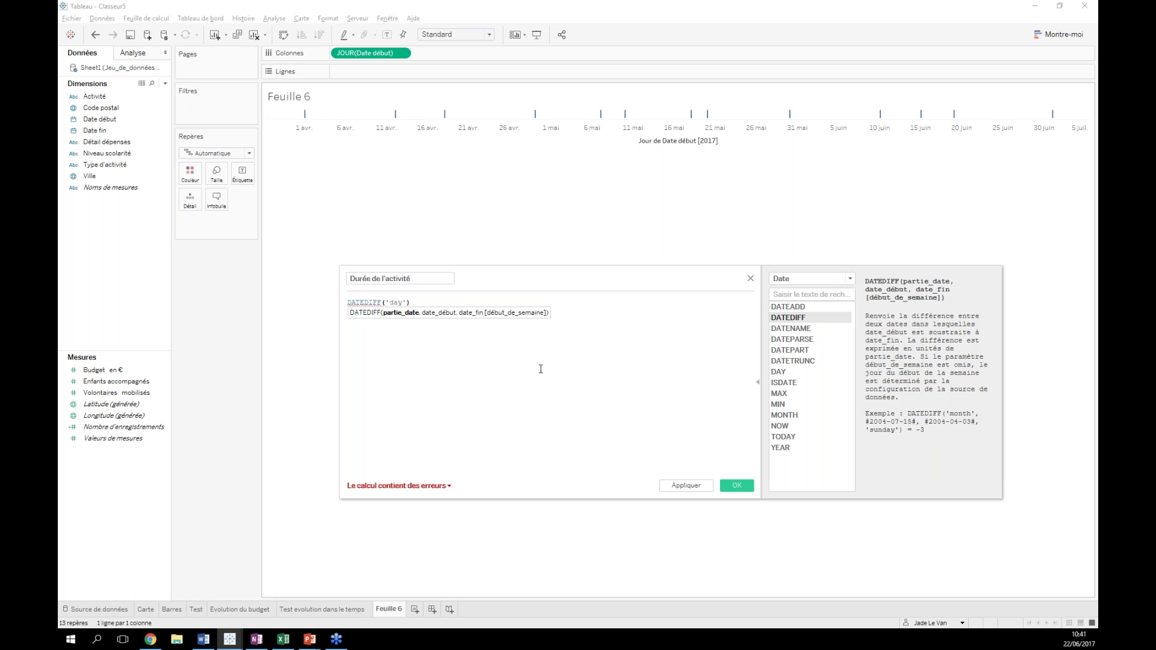
{"action": "type", "text": ","}
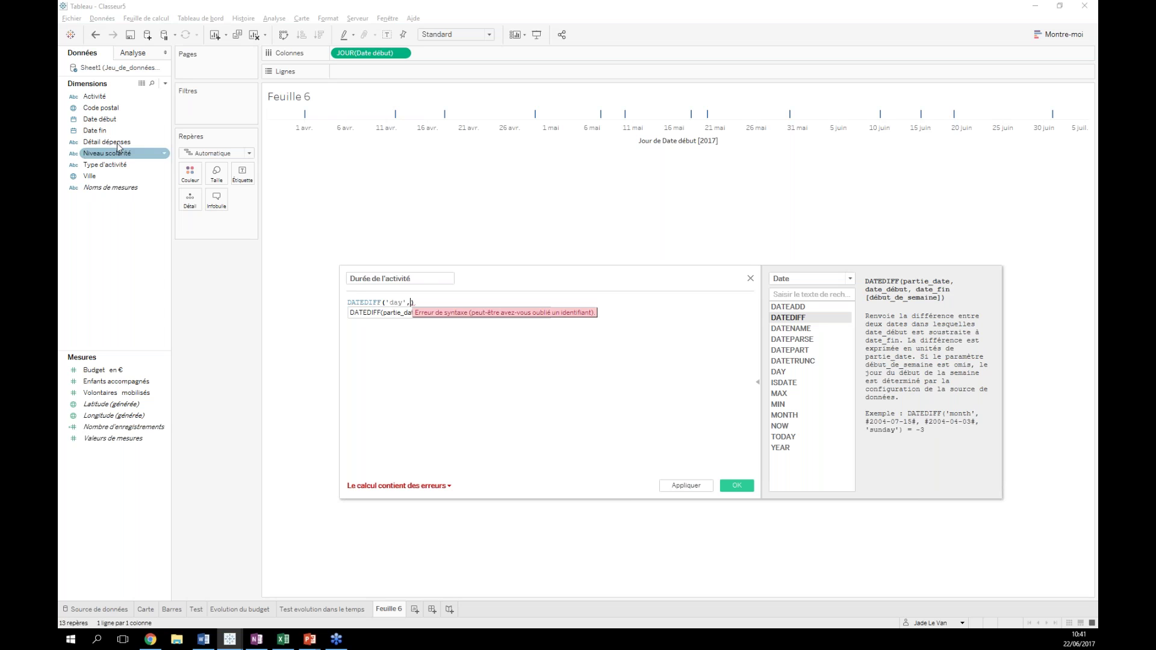
{"action": "left_click_drag", "start_coordinate": [103, 119], "coordinate": [413, 319]}
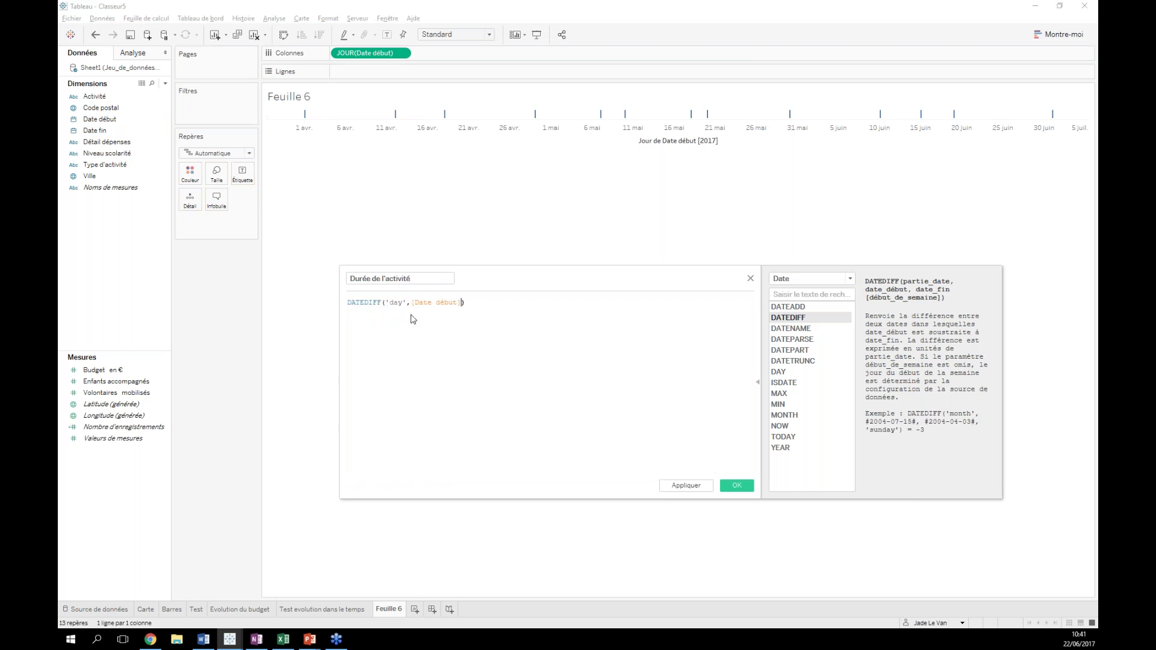
{"action": "type", "text": ","}
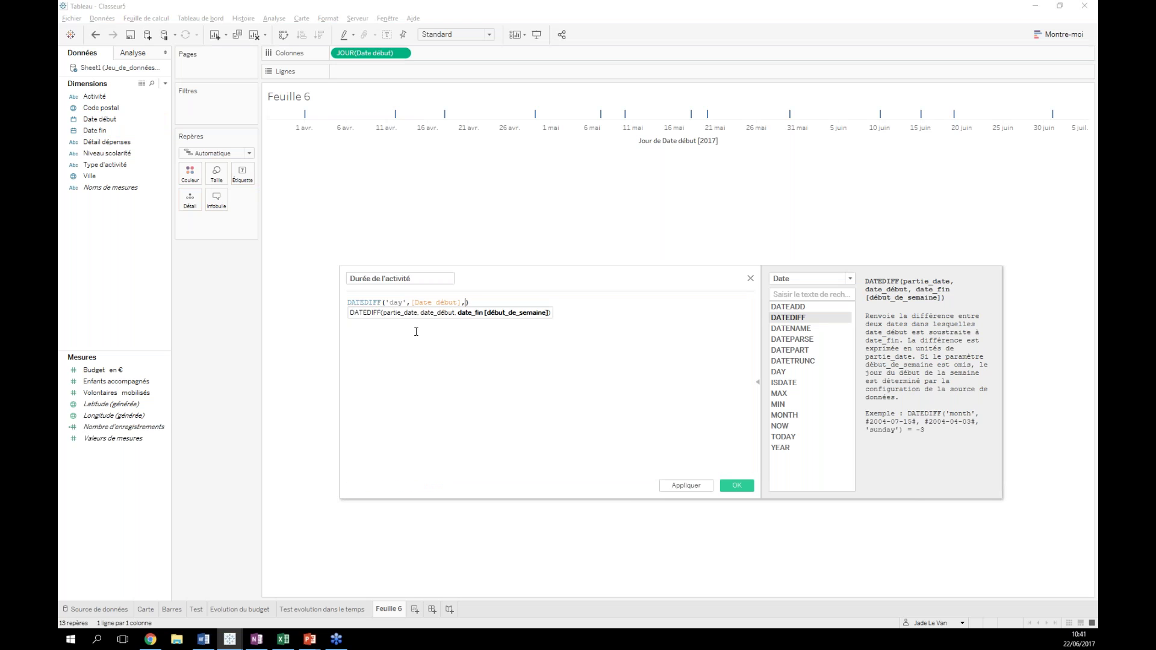
{"action": "left_click_drag", "start_coordinate": [94, 130], "coordinate": [464, 315]}
{"action": "left_click", "coordinate": [738, 487]}
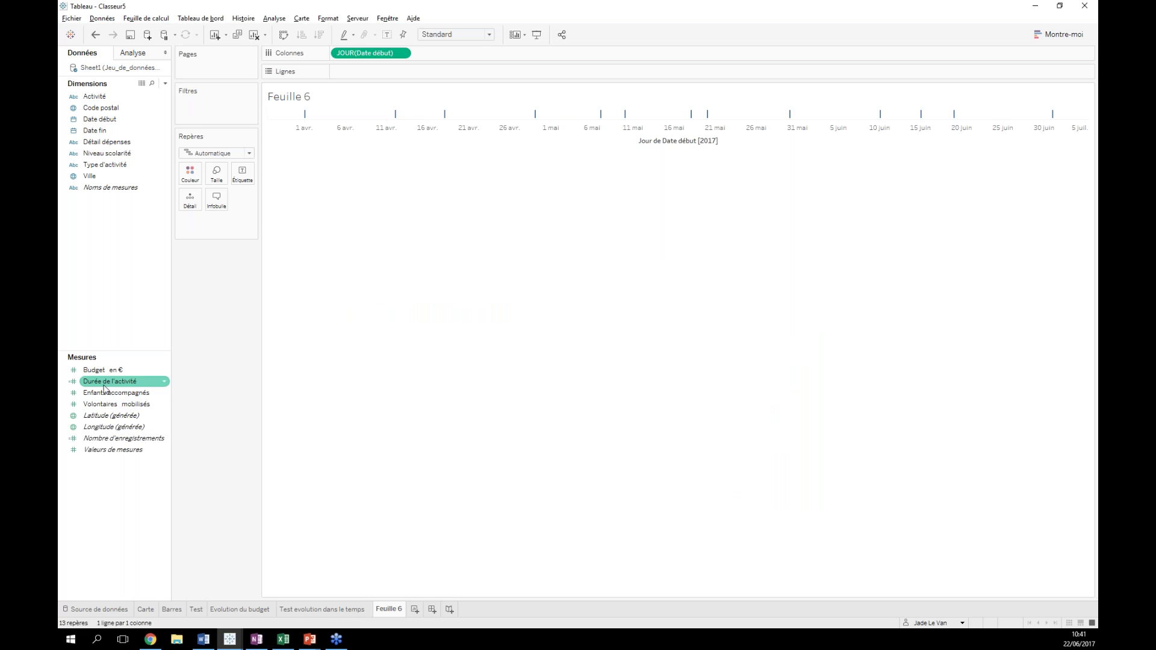
- Size the daily marks by SOMME(Durée de l'activité) so each activity becomes a bar of its length
{"action": "left_click_drag", "start_coordinate": [104, 387], "coordinate": [216, 174]}
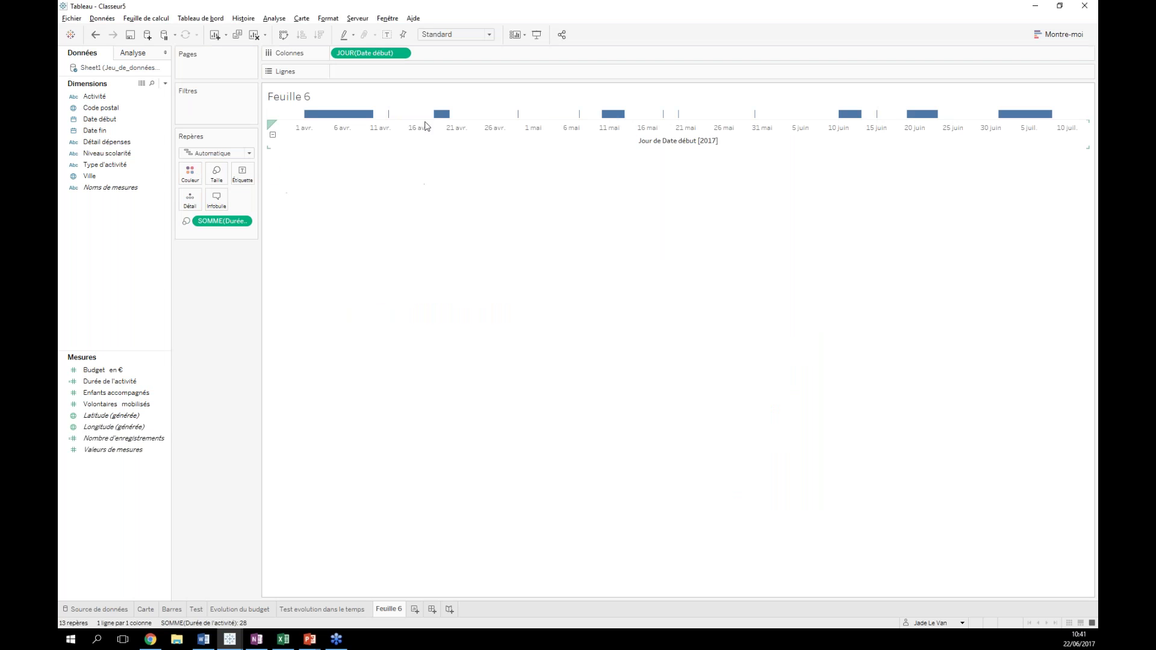
{"action": "mouse_move", "coordinate": [452, 118]}
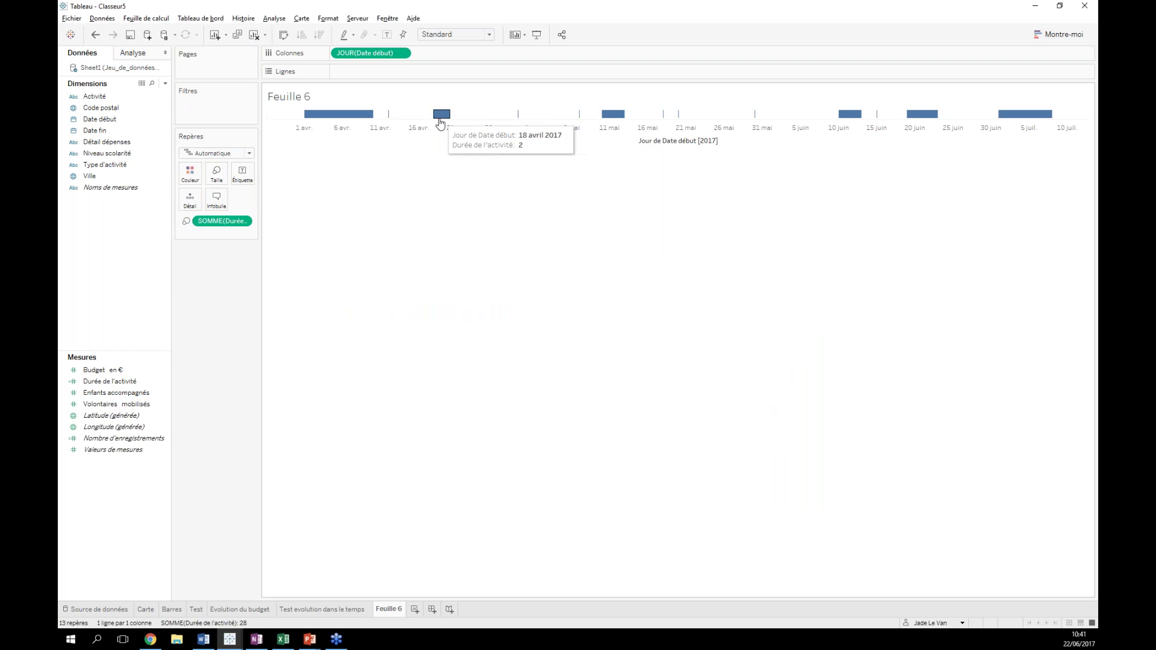
{"action": "mouse_move", "coordinate": [517, 117]}
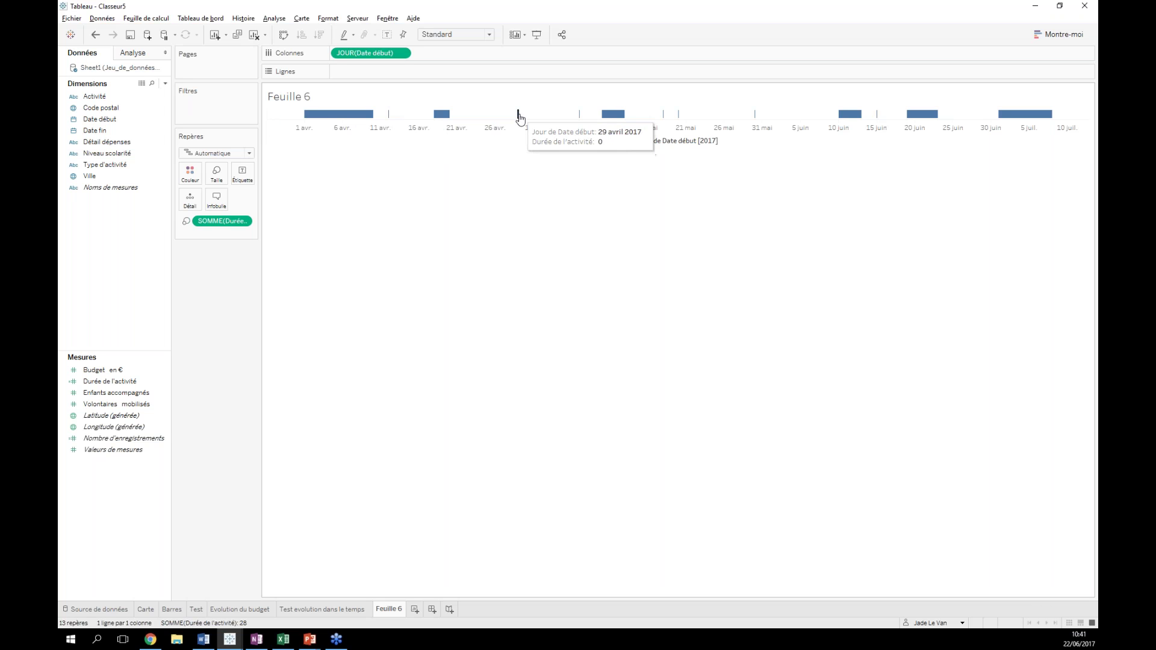
- Change Durée de l'activité to DATEDIFF('day',[Date début],[Date fin])+1 so one-day activities show as bars
{"action": "right_click", "coordinate": [106, 381]}
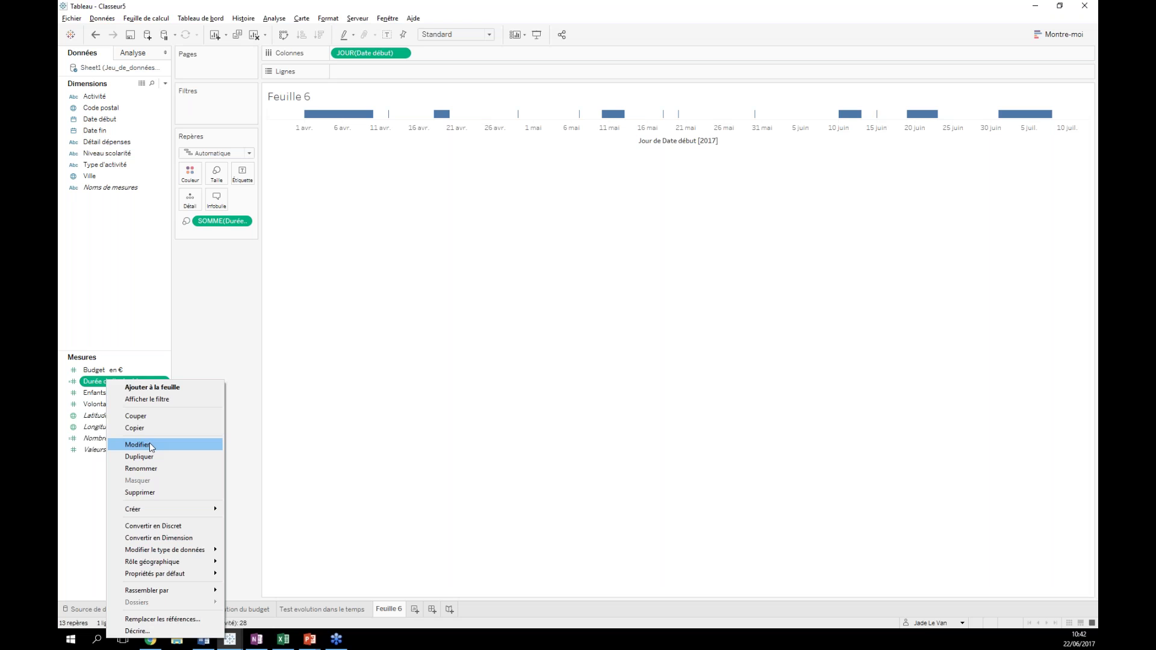
{"action": "left_click", "coordinate": [148, 445]}
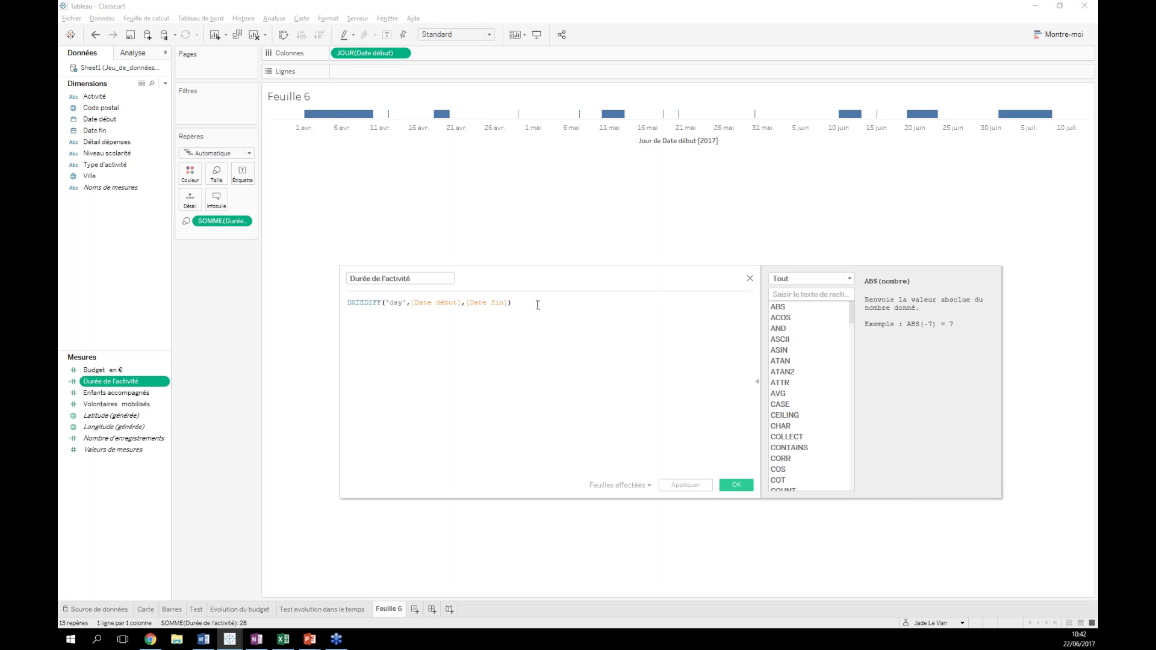
{"action": "type", "text": "+1"}
{"action": "mouse_move", "coordinate": [596, 120]}
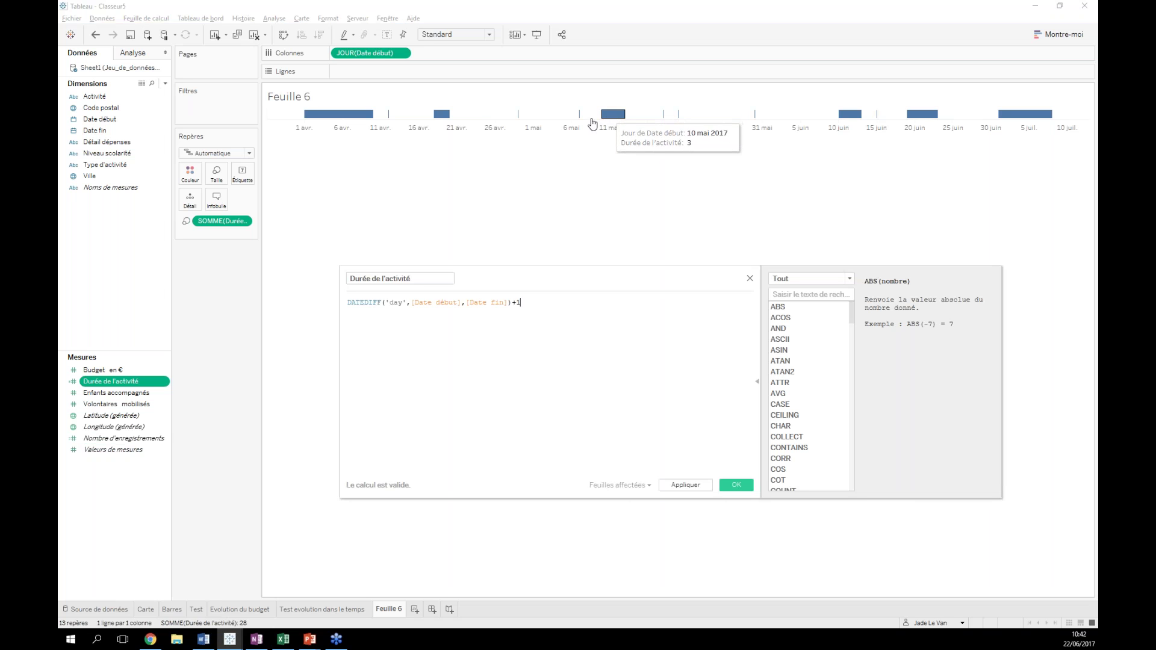
{"action": "mouse_move", "coordinate": [370, 114]}
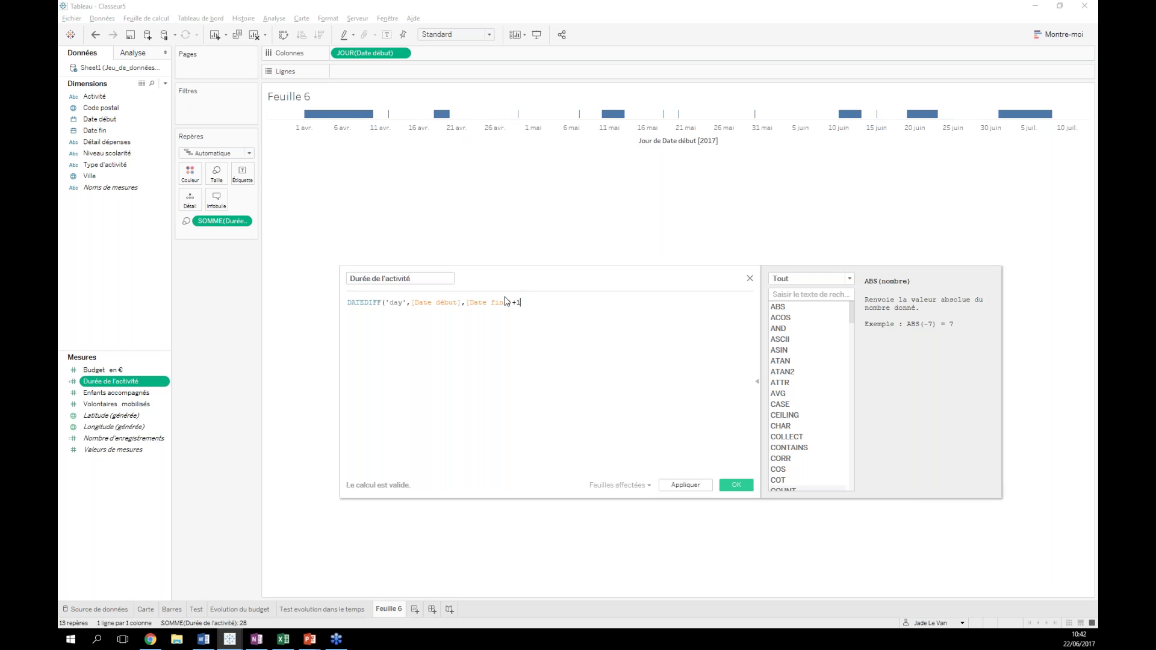
{"action": "left_click", "coordinate": [741, 489]}
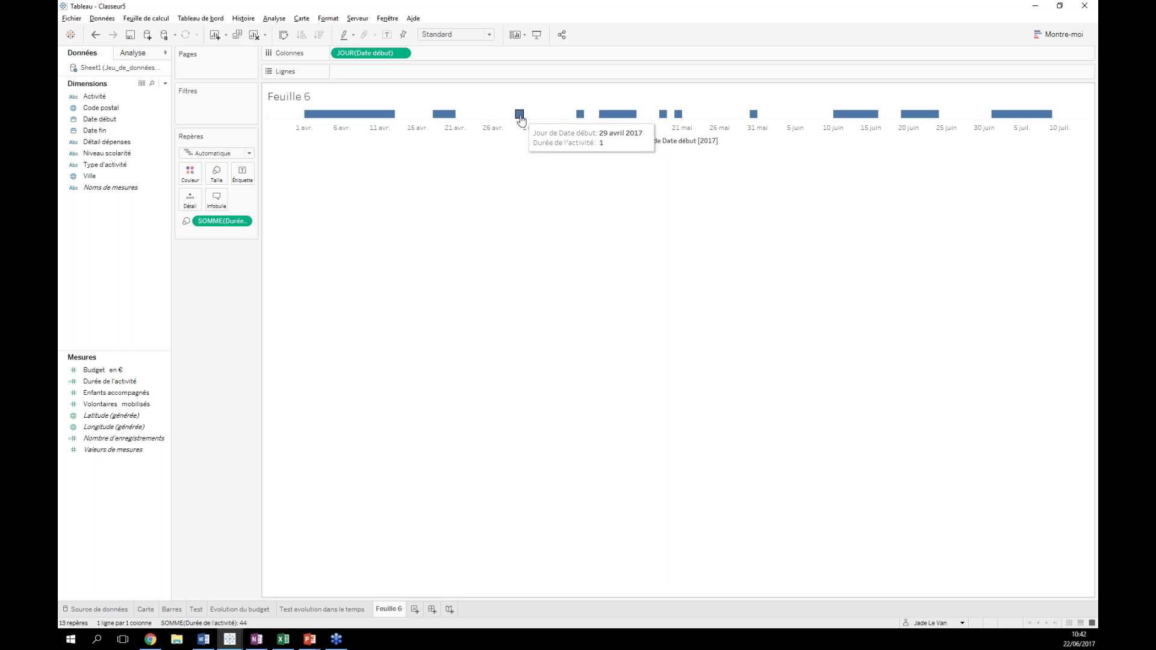
{"action": "mouse_move", "coordinate": [754, 116]}
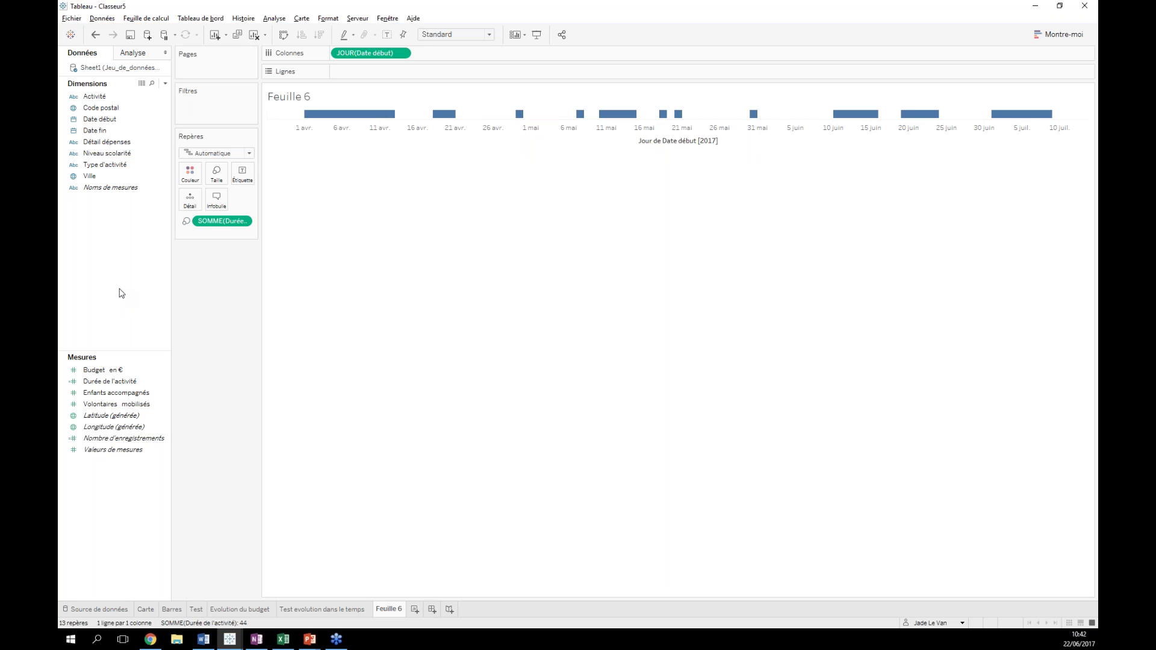
- Check the Carte and Barres sheets, then put Type d'activité on Feuille 6's rows for four lanes
{"action": "left_click", "coordinate": [145, 609]}
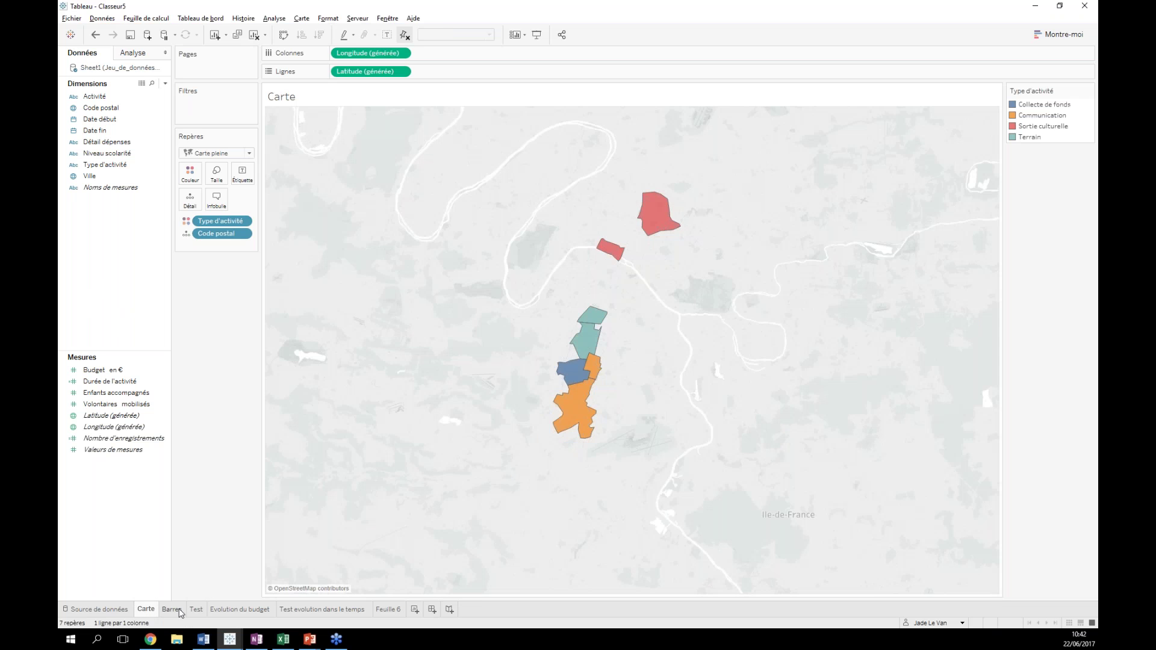
{"action": "left_click", "coordinate": [172, 609]}
{"action": "left_click", "coordinate": [397, 613]}
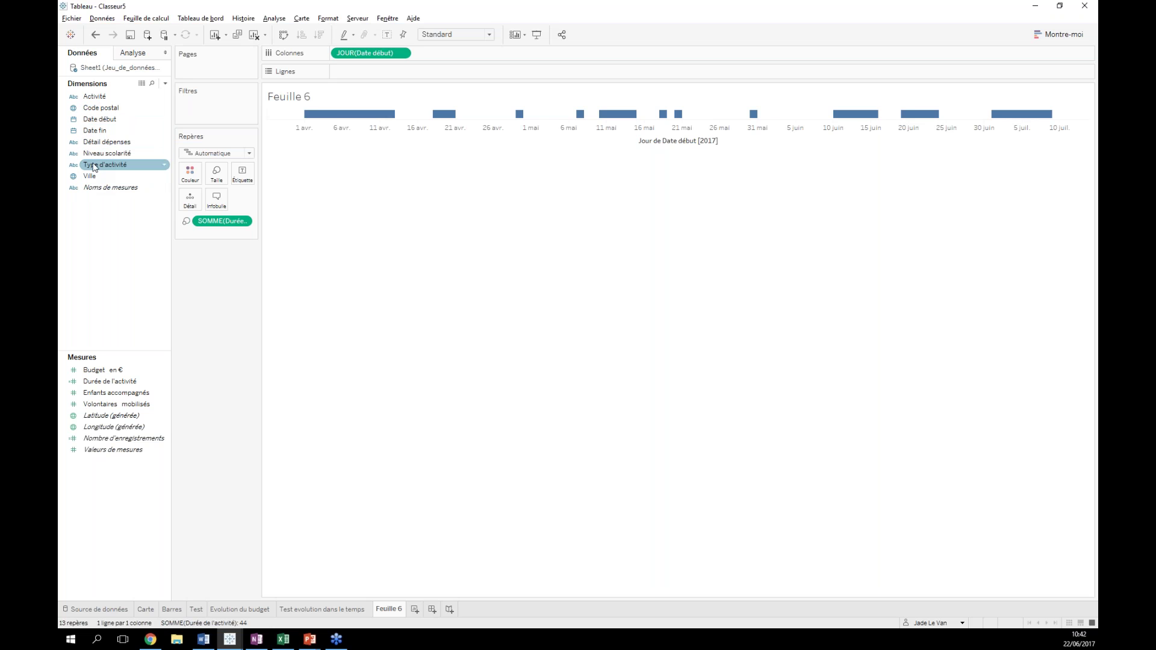
{"action": "mouse_move", "coordinate": [91, 169]}
{"action": "left_mouse_down"}
{"action": "mouse_move", "coordinate": [112, 169]}
{"action": "mouse_move", "coordinate": [274, 78]}
{"action": "mouse_move", "coordinate": [347, 77]}
{"action": "mouse_move", "coordinate": [109, 173]}
{"action": "mouse_move", "coordinate": [314, 93]}
{"action": "mouse_move", "coordinate": [88, 171]}
{"action": "mouse_move", "coordinate": [361, 72]}
{"action": "mouse_move", "coordinate": [337, 71]}
{"action": "left_mouse_up"}
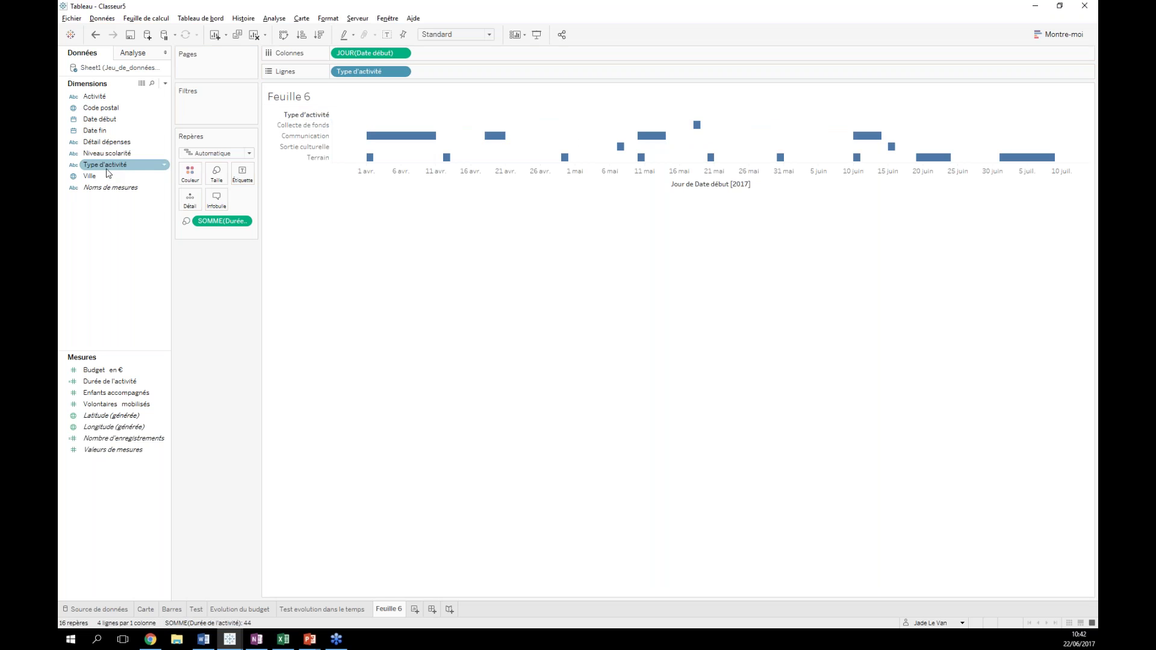
- Colour the bars by Type d'activité and move the Terrain lane to the top
{"action": "left_click_drag", "start_coordinate": [101, 170], "coordinate": [186, 180]}
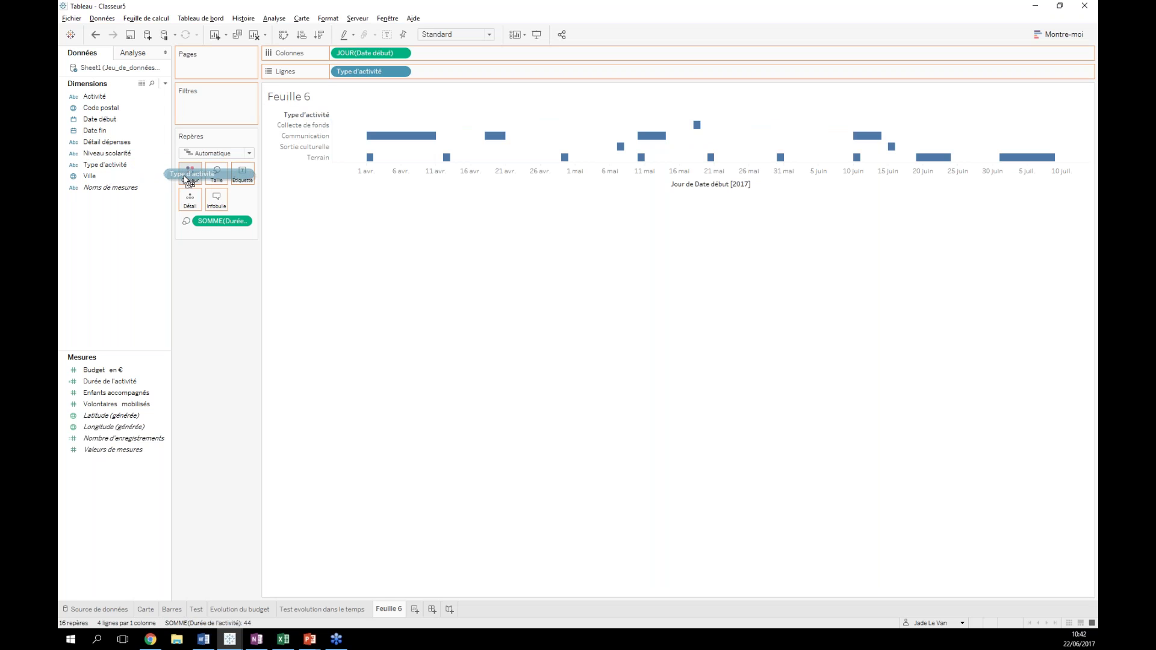
{"action": "left_click_drag", "start_coordinate": [186, 180], "coordinate": [190, 174]}
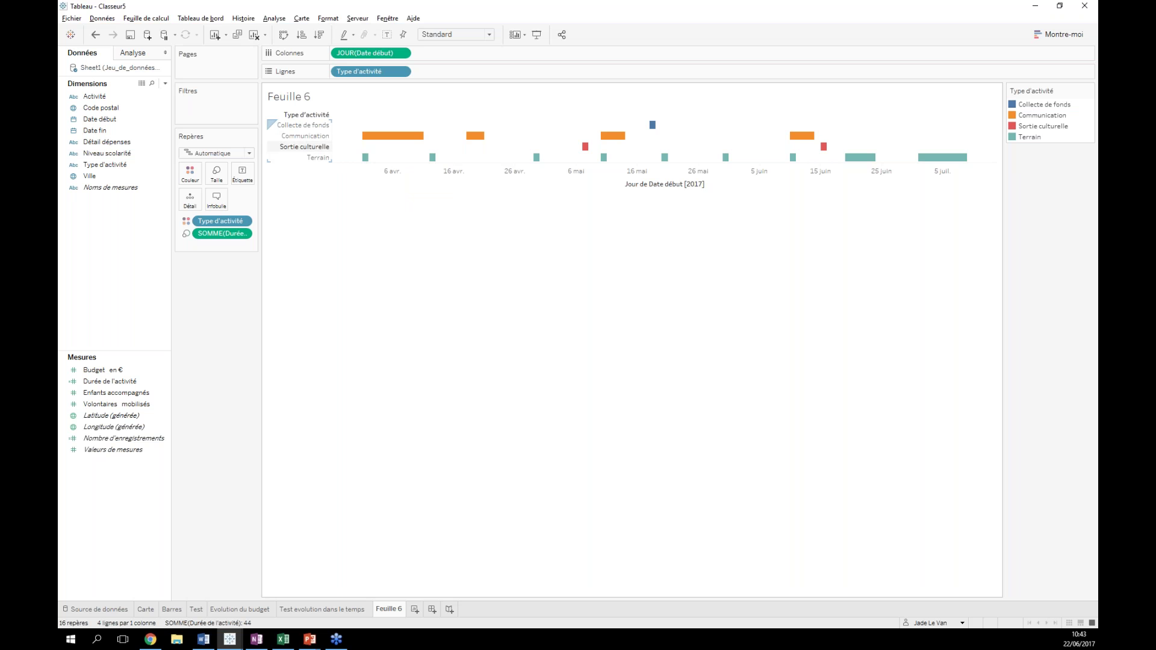
{"action": "left_click_drag", "start_coordinate": [311, 127], "coordinate": [312, 143]}
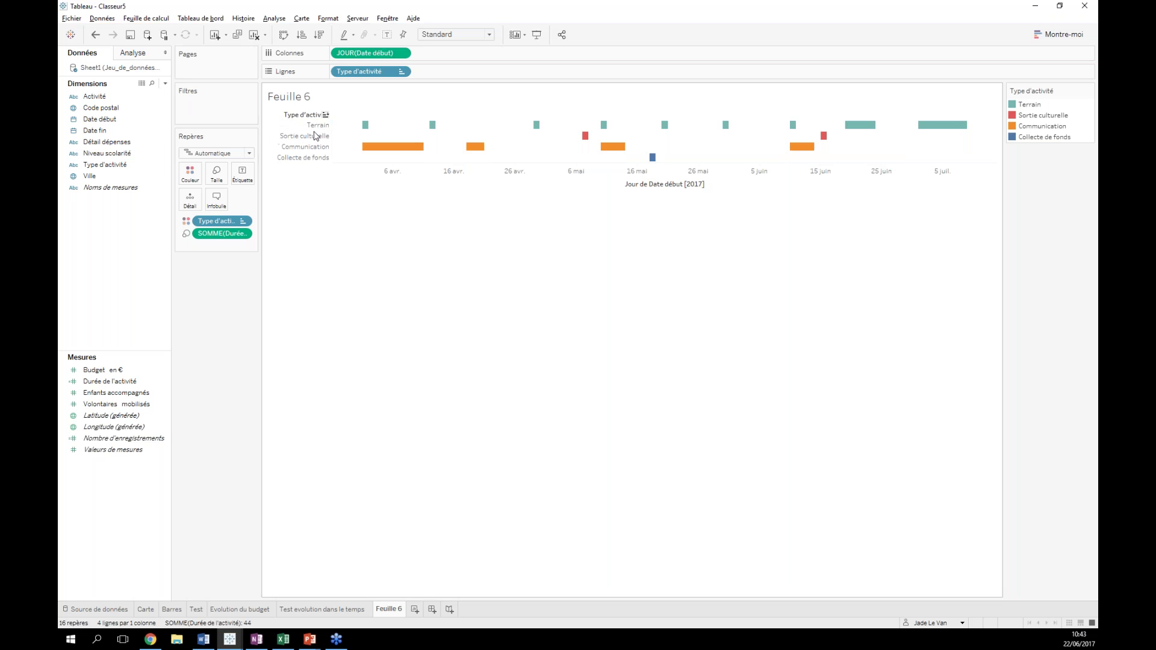
- Fit the timeline to Vue entière and add Activité, not Type d'activité, to the bar tooltips
{"action": "left_click", "coordinate": [489, 35]}
{"action": "left_click", "coordinate": [457, 83]}
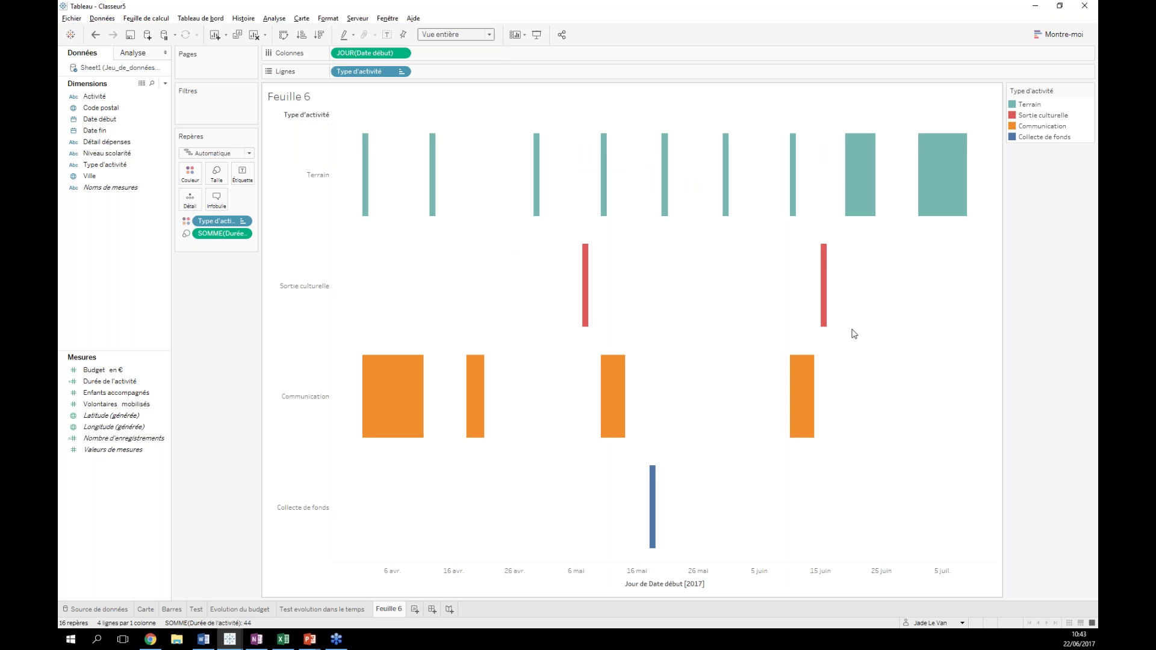
{"action": "mouse_move", "coordinate": [485, 428]}
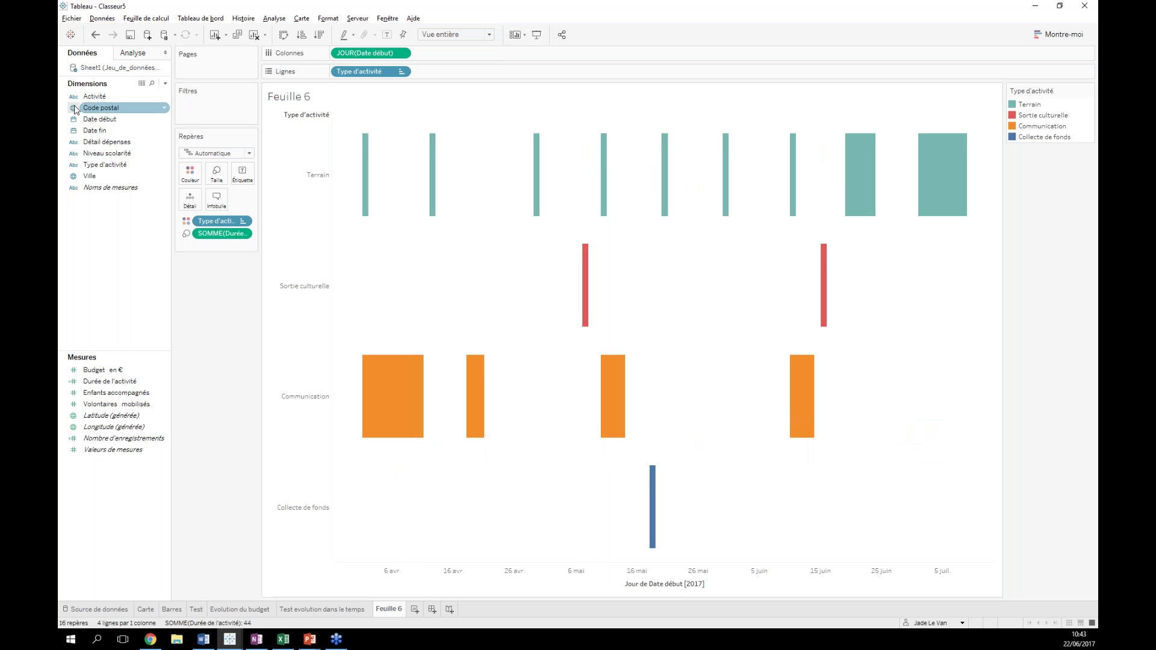
{"action": "left_click_drag", "start_coordinate": [110, 165], "coordinate": [216, 202]}
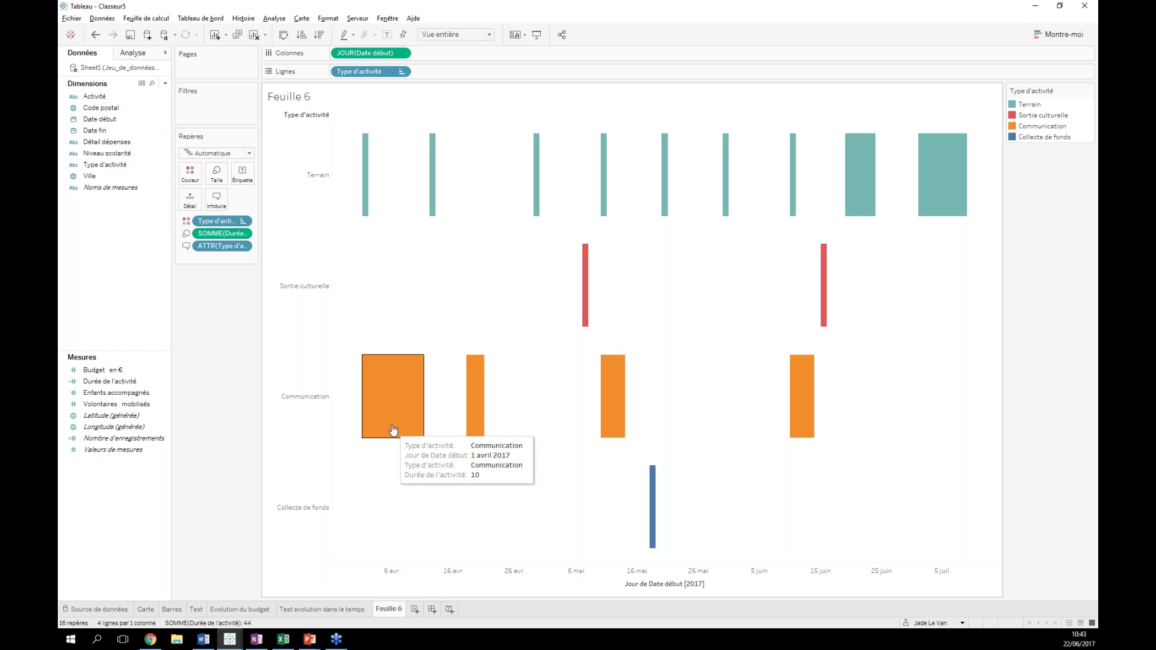
{"action": "left_click", "coordinate": [95, 34]}
{"action": "left_click_drag", "start_coordinate": [94, 96], "coordinate": [218, 203]}
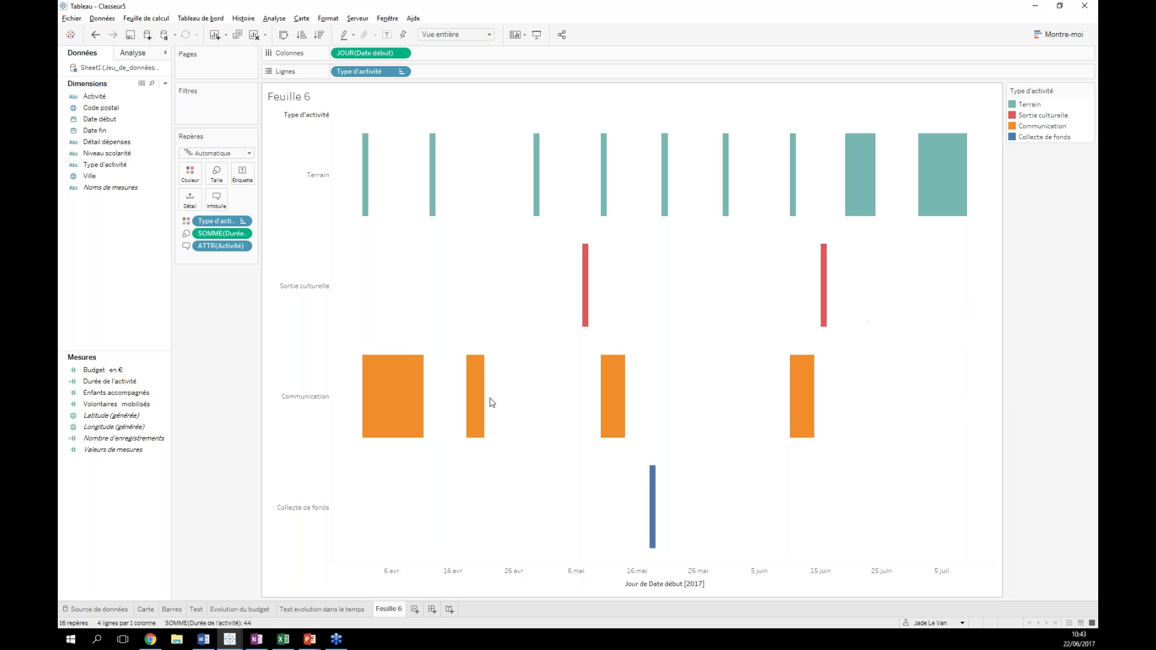
- Rename Feuille 6 to 'Calendrier' and create the new dashboard Tableau de bord 1
{"action": "type", "text": "Calendrier"}
{"action": "key", "text": "Return"}
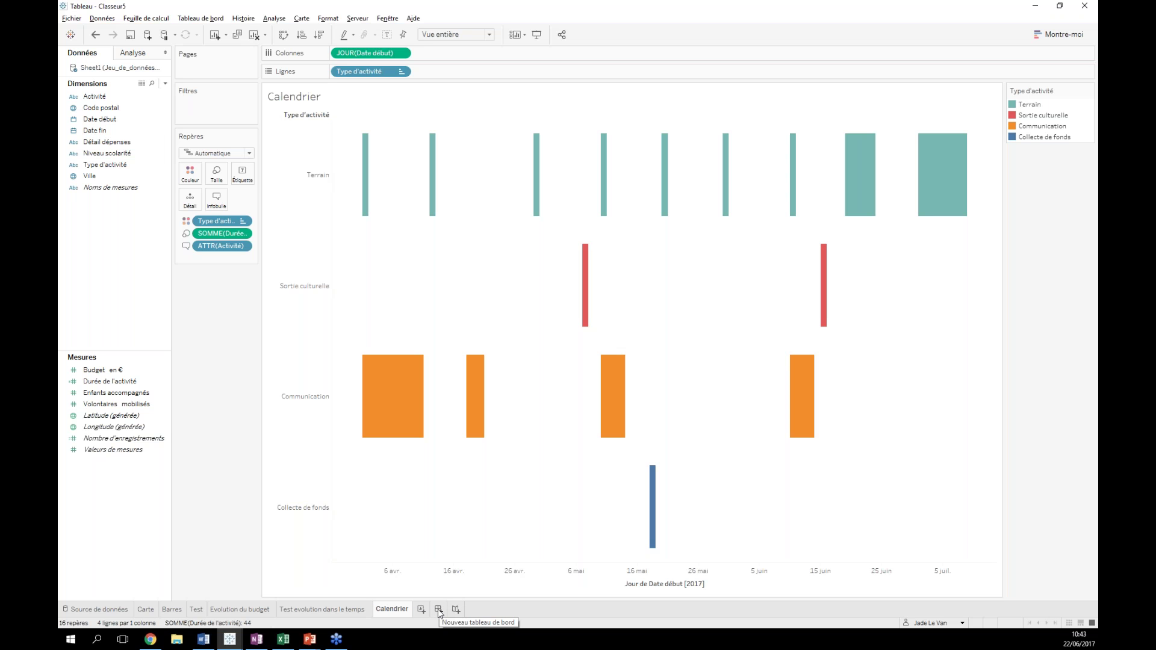
{"action": "left_click", "coordinate": [438, 610]}
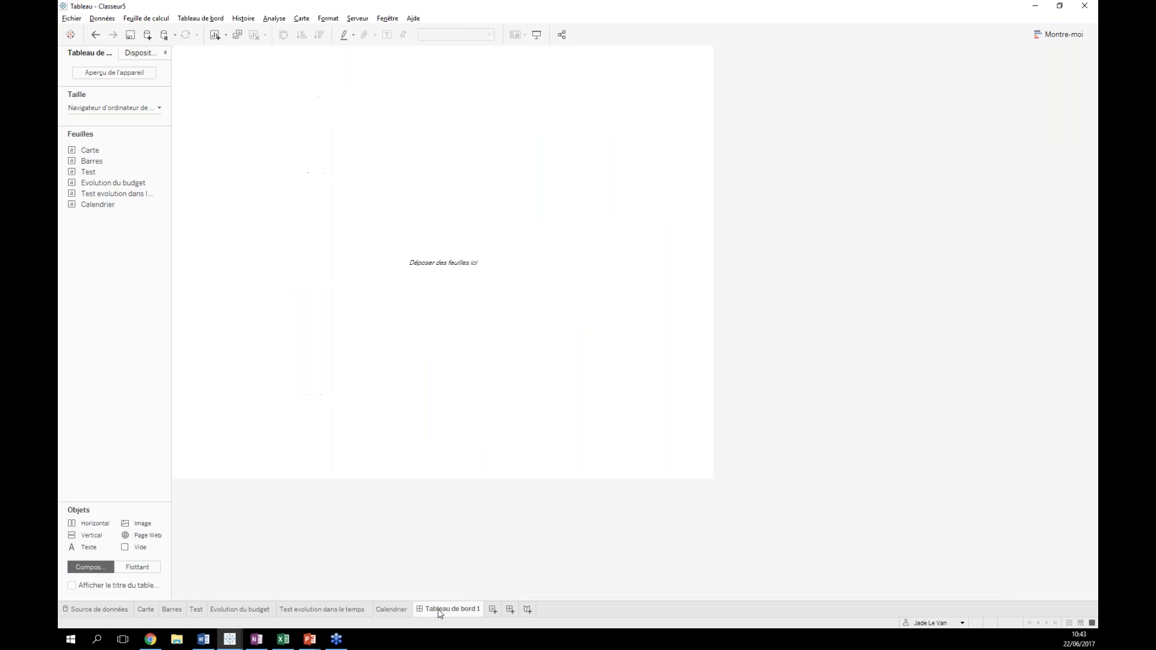
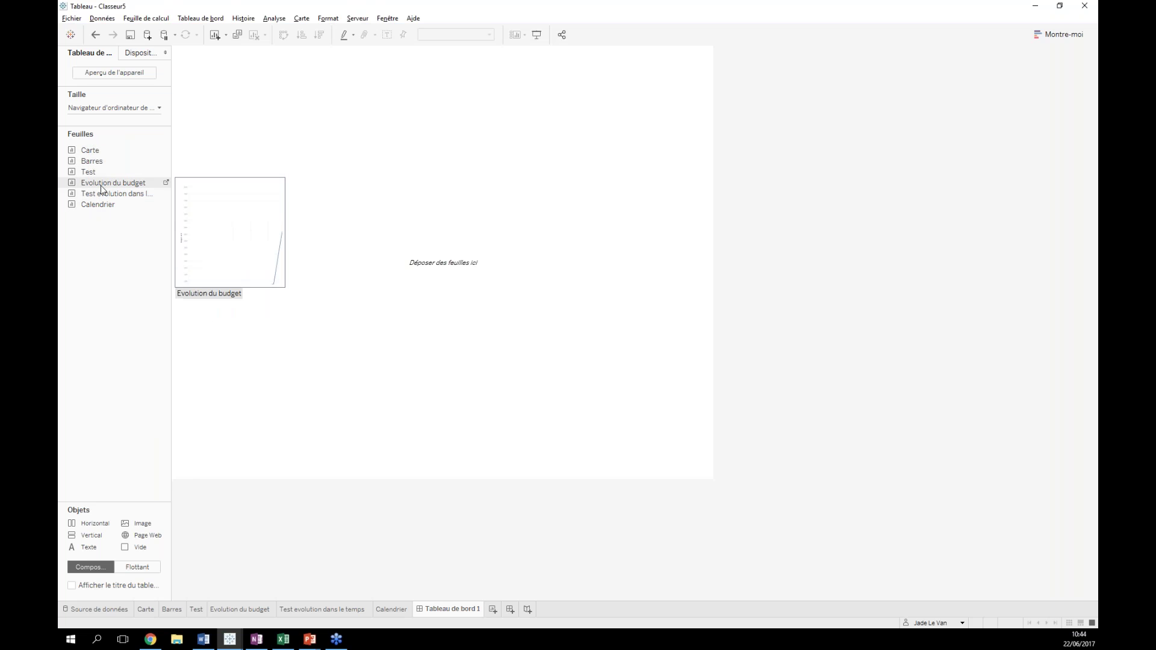
- Place the Calendrier timeline and the Carte map side by side, deleting the activity-type legends
{"action": "left_click_drag", "start_coordinate": [101, 205], "coordinate": [290, 115]}
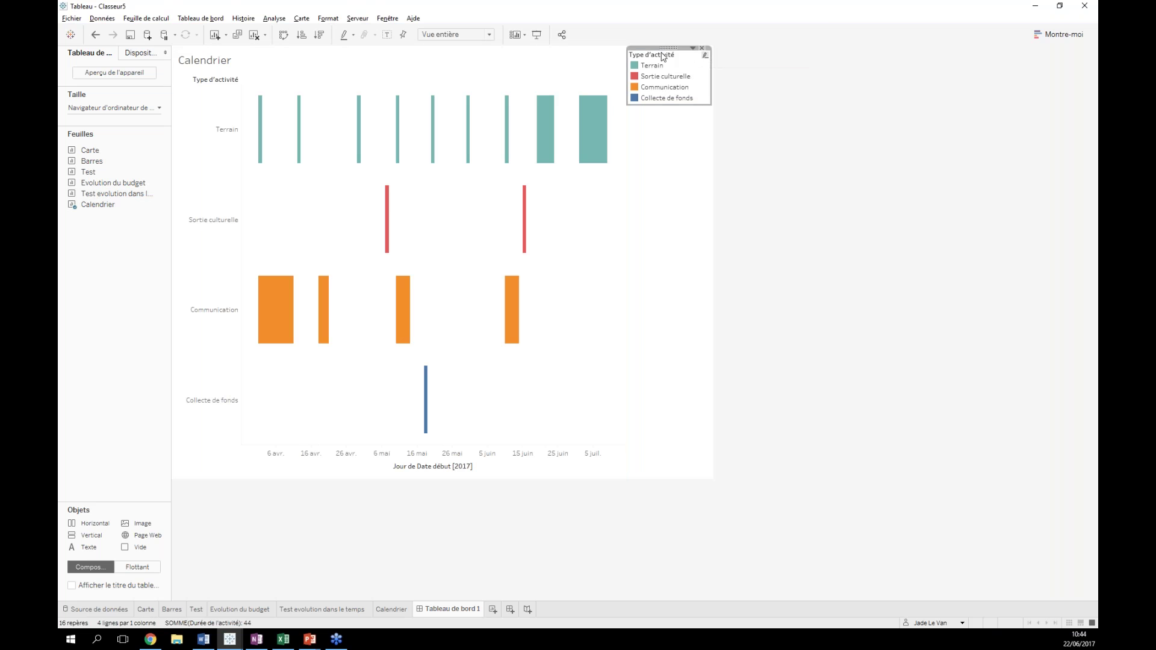
{"action": "left_click", "coordinate": [703, 51]}
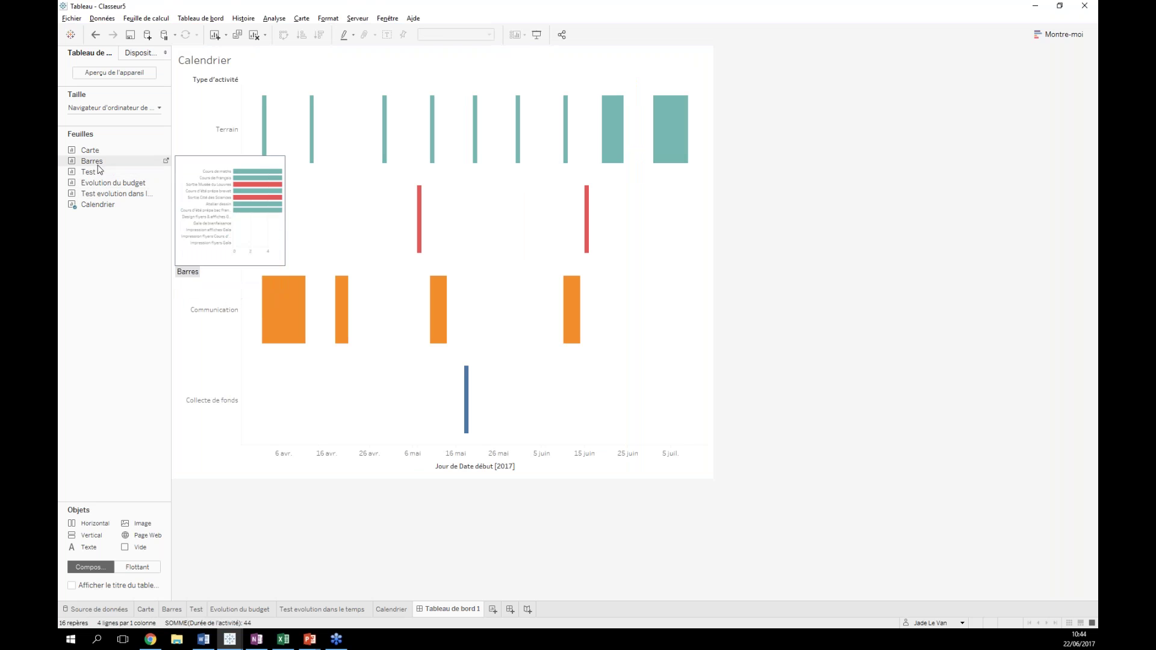
{"action": "left_click_drag", "start_coordinate": [90, 150], "coordinate": [644, 143]}
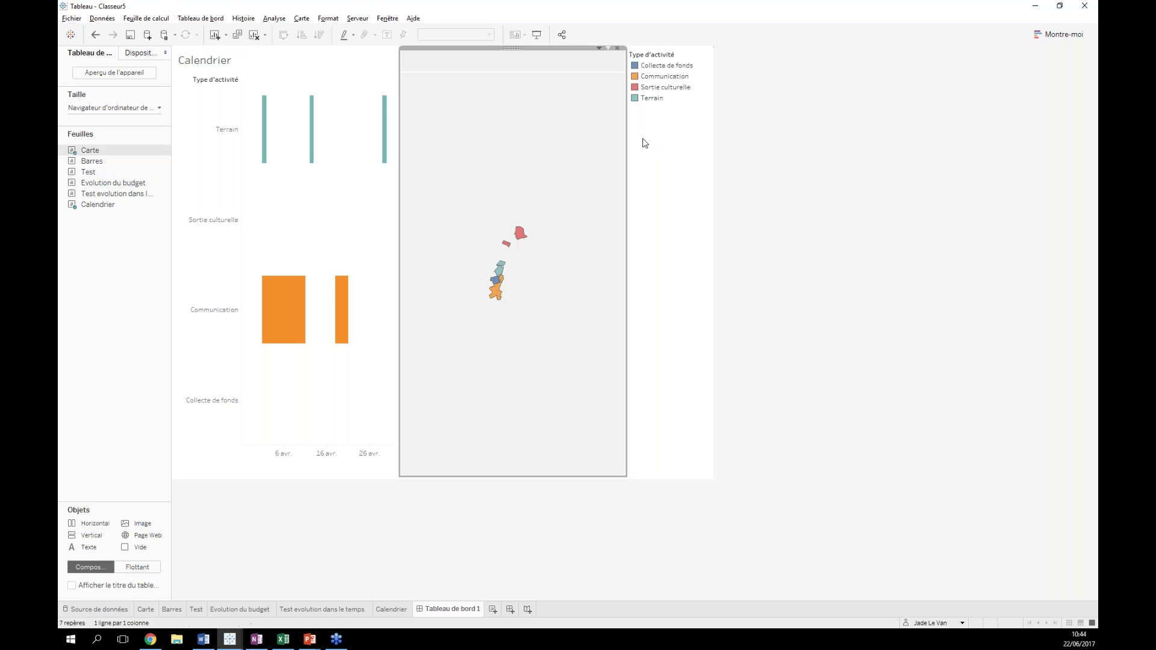
{"action": "left_click", "coordinate": [693, 128]}
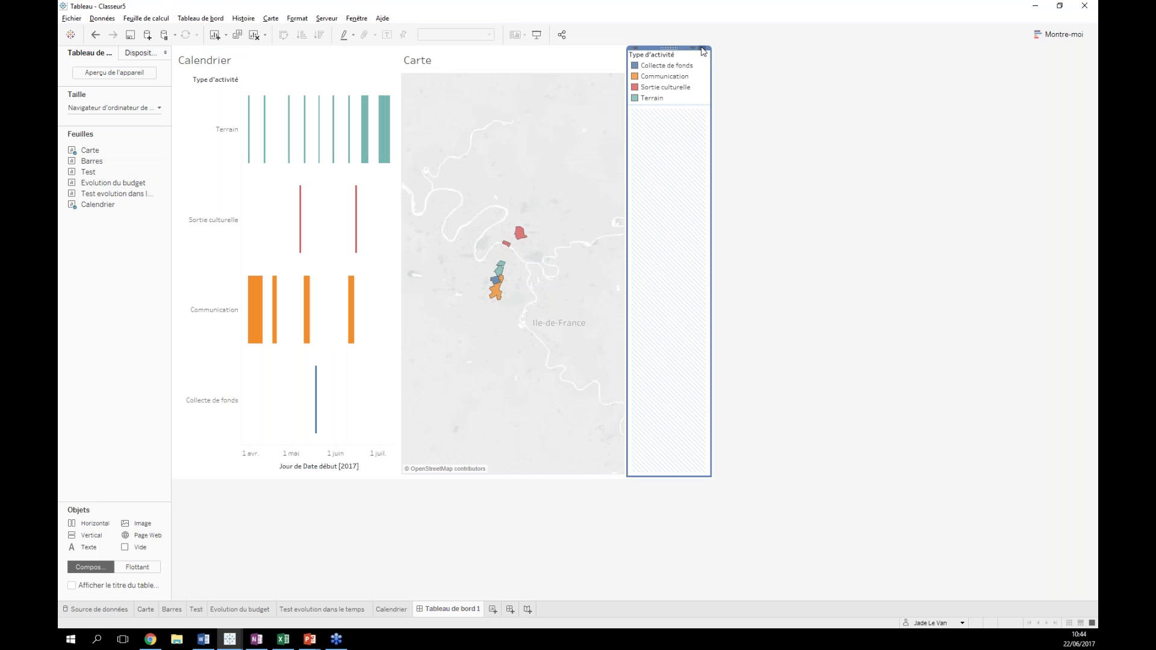
{"action": "left_click", "coordinate": [703, 52]}
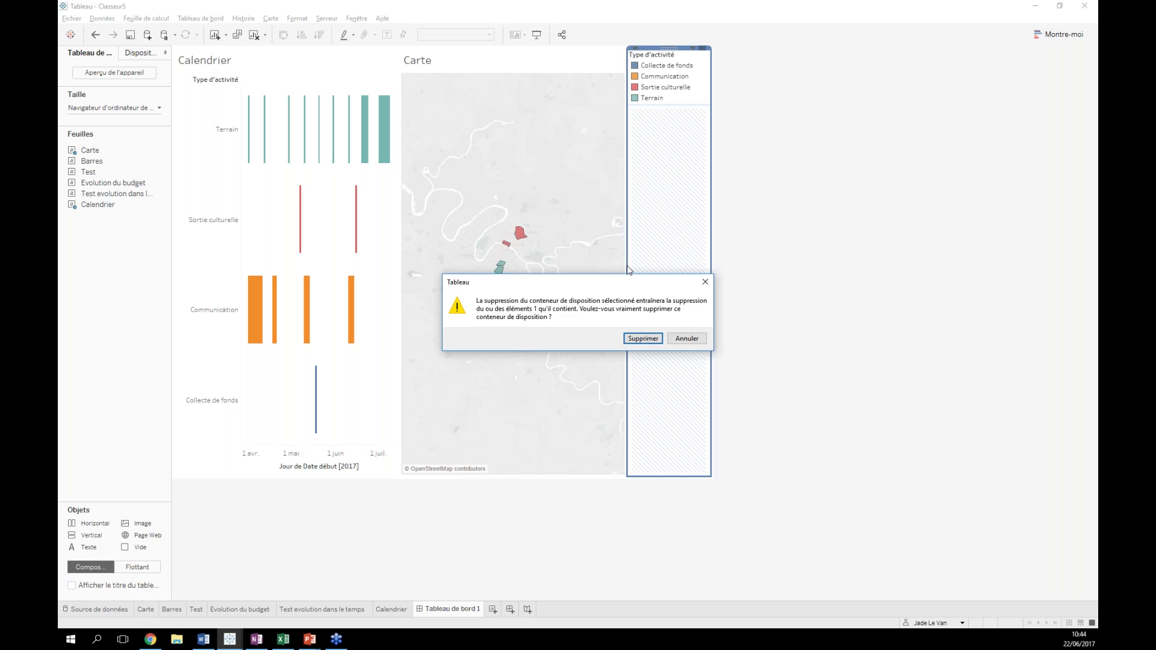
{"action": "left_click", "coordinate": [636, 338]}
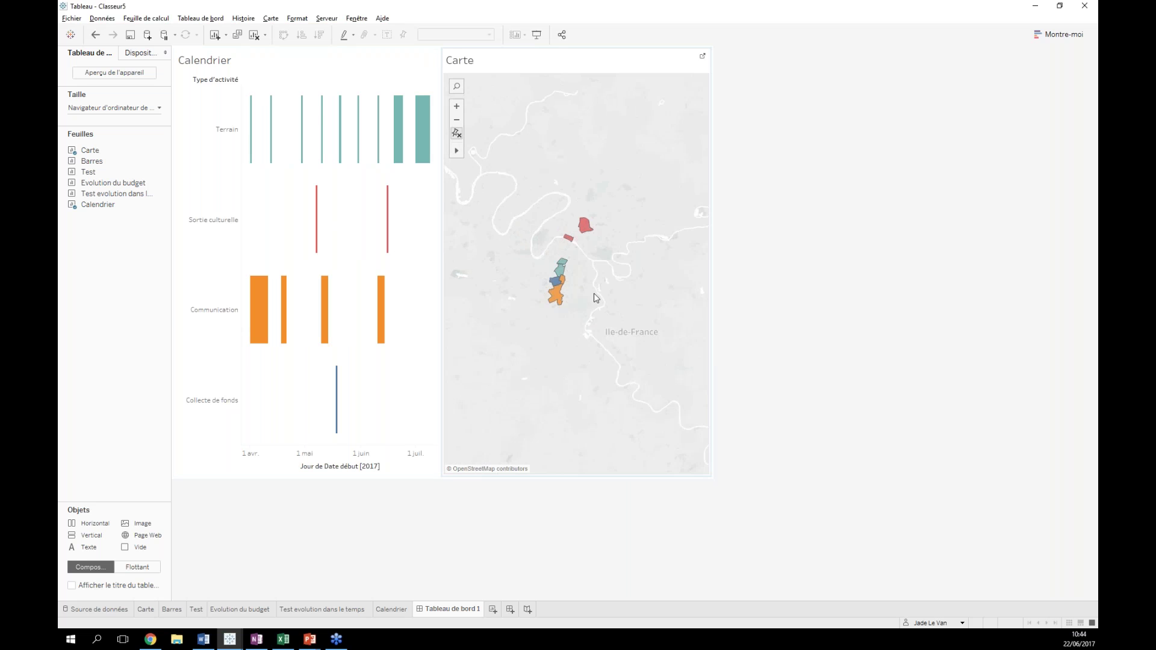
- Drag the Barres chart onto the dashboard below the calendar
{"action": "mouse_move", "coordinate": [103, 206]}
{"action": "mouse_move", "coordinate": [109, 175]}
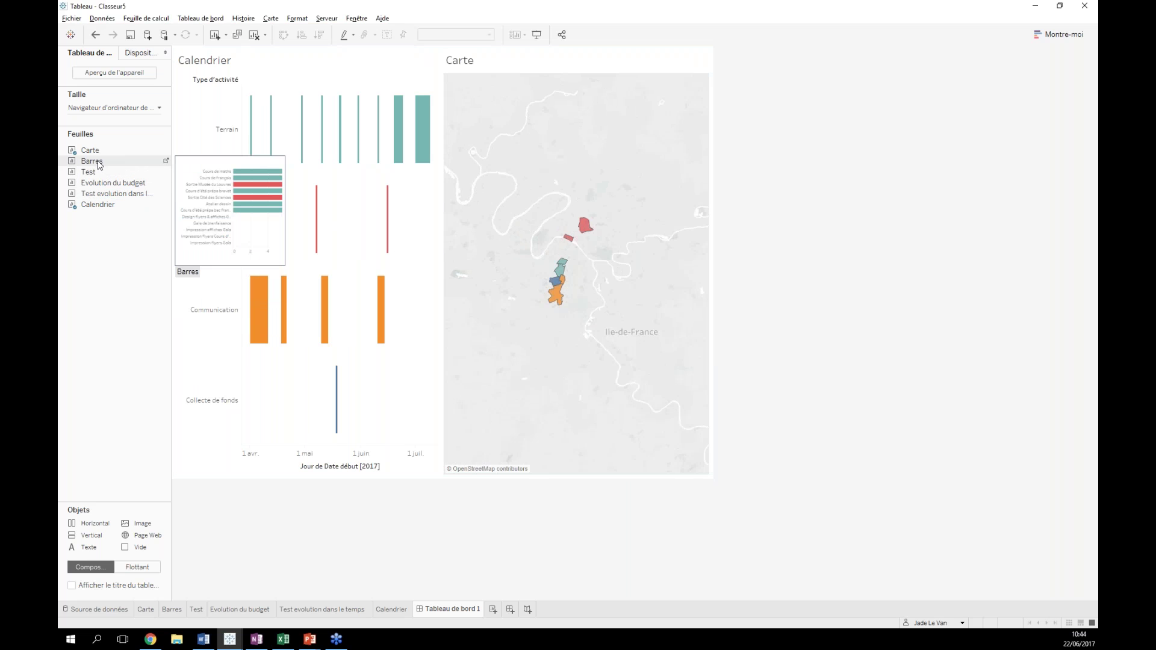
{"action": "left_click_drag", "start_coordinate": [97, 161], "coordinate": [335, 332]}
- Delete the Type d'activité legend and check the options for the 5 null values
{"action": "left_click", "coordinate": [686, 59]}
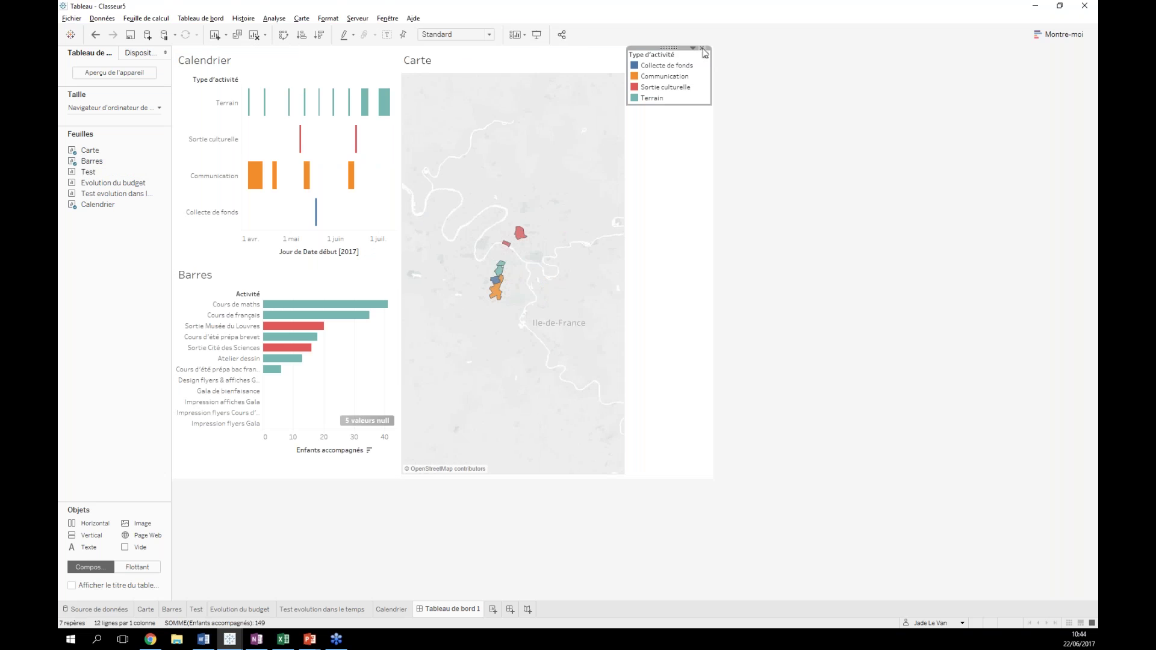
{"action": "key", "text": "Delete"}
{"action": "left_click", "coordinate": [264, 499]}
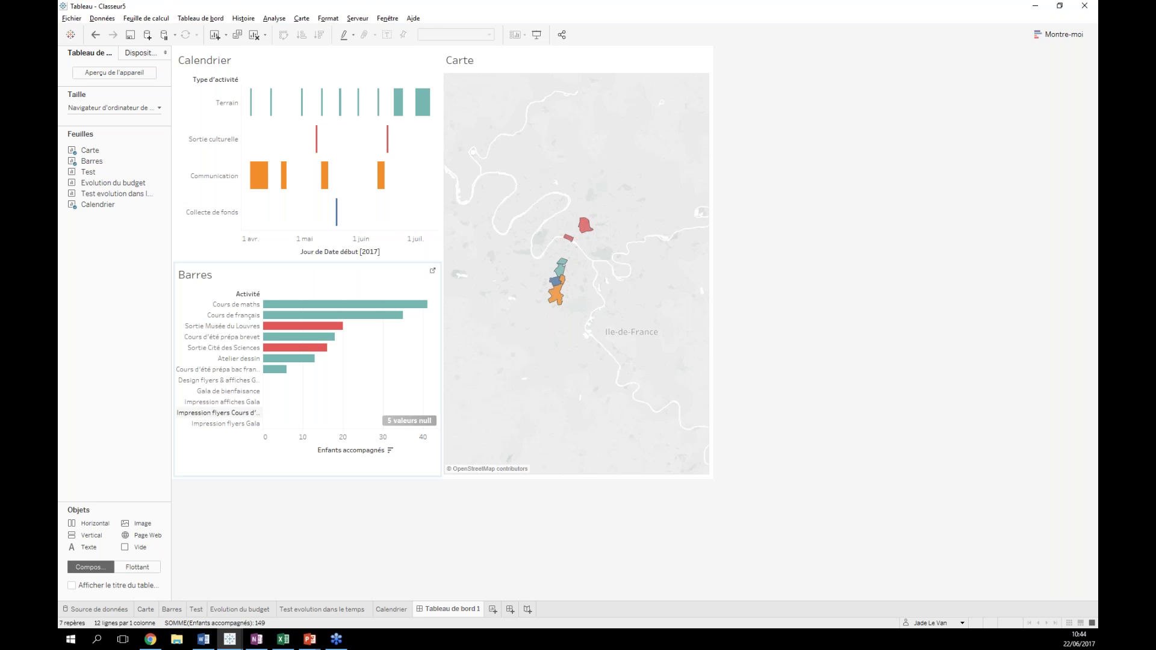
{"action": "left_click", "coordinate": [402, 421]}
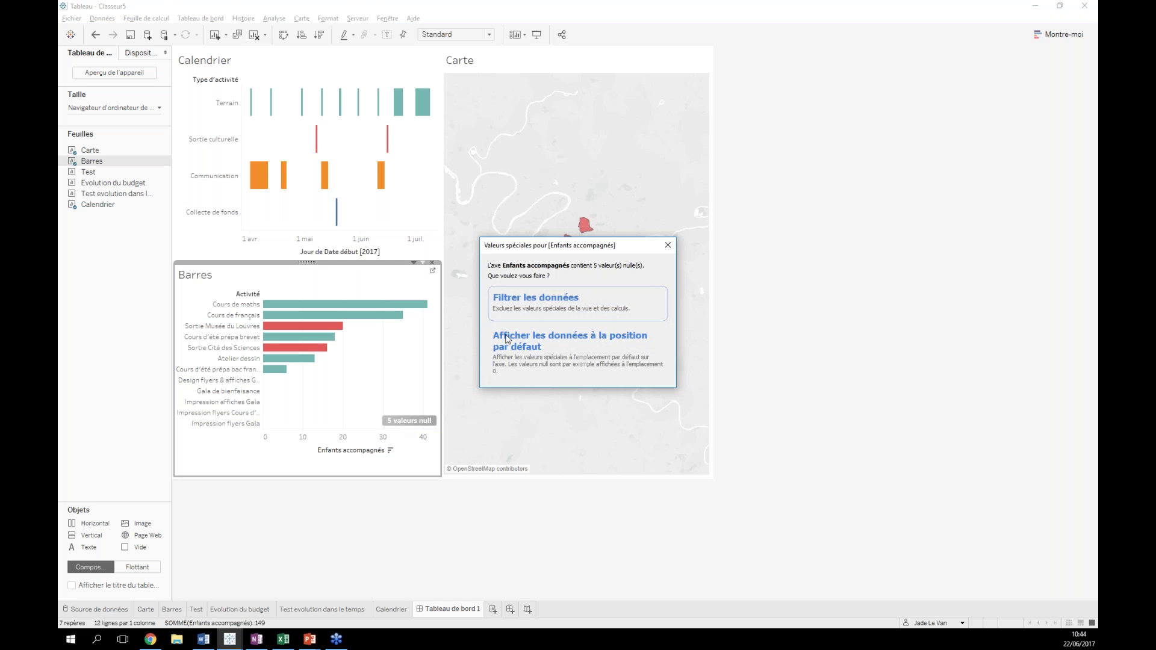
{"action": "left_click", "coordinate": [666, 245]}
- Filter Barres by Type d'activité to exclude Communication, then return to Tableau de bord 1
{"action": "left_click", "coordinate": [172, 610]}
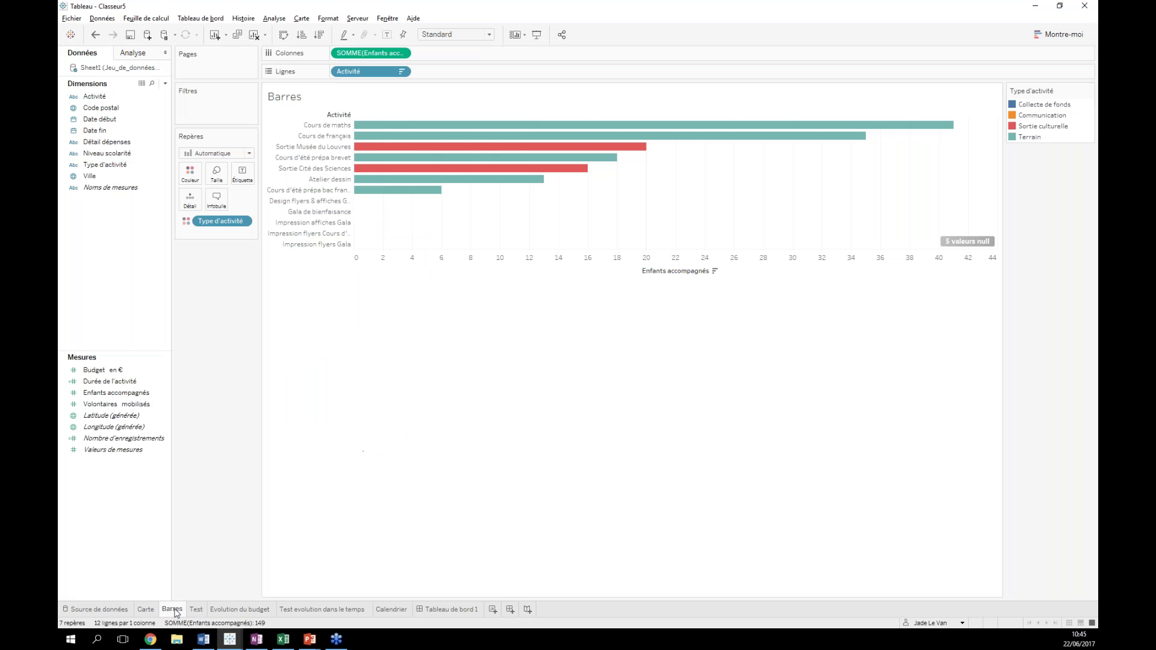
{"action": "left_click", "coordinate": [116, 166]}
{"action": "left_click_drag", "start_coordinate": [116, 166], "coordinate": [206, 110]}
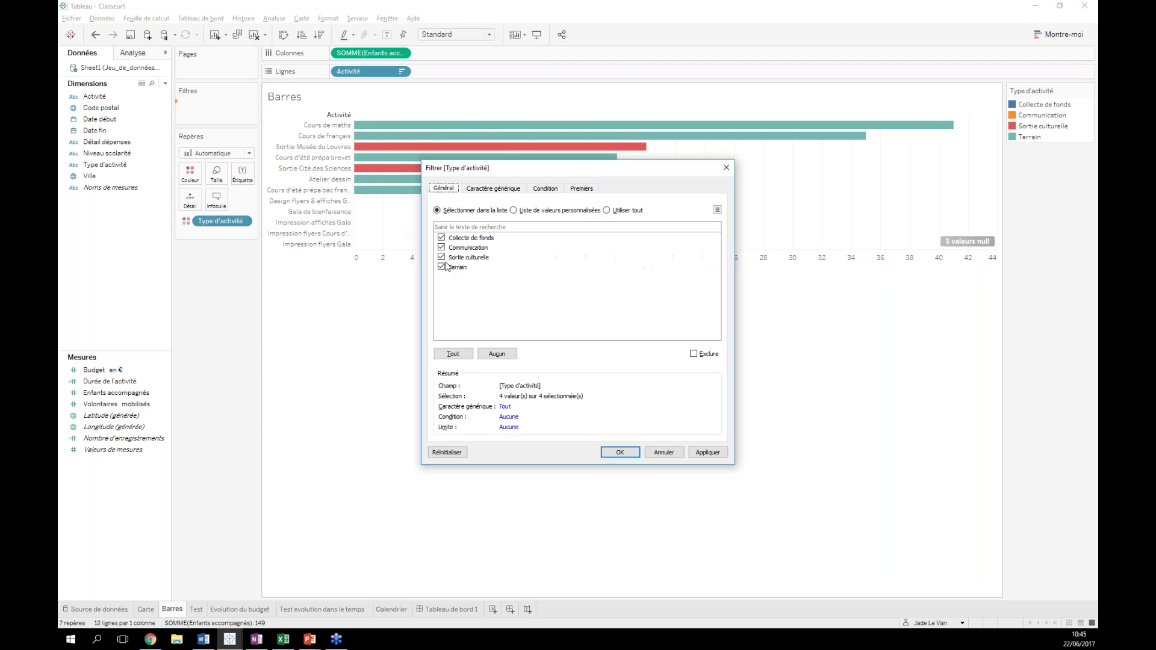
{"action": "left_click", "coordinate": [442, 247]}
{"action": "left_click", "coordinate": [619, 452]}
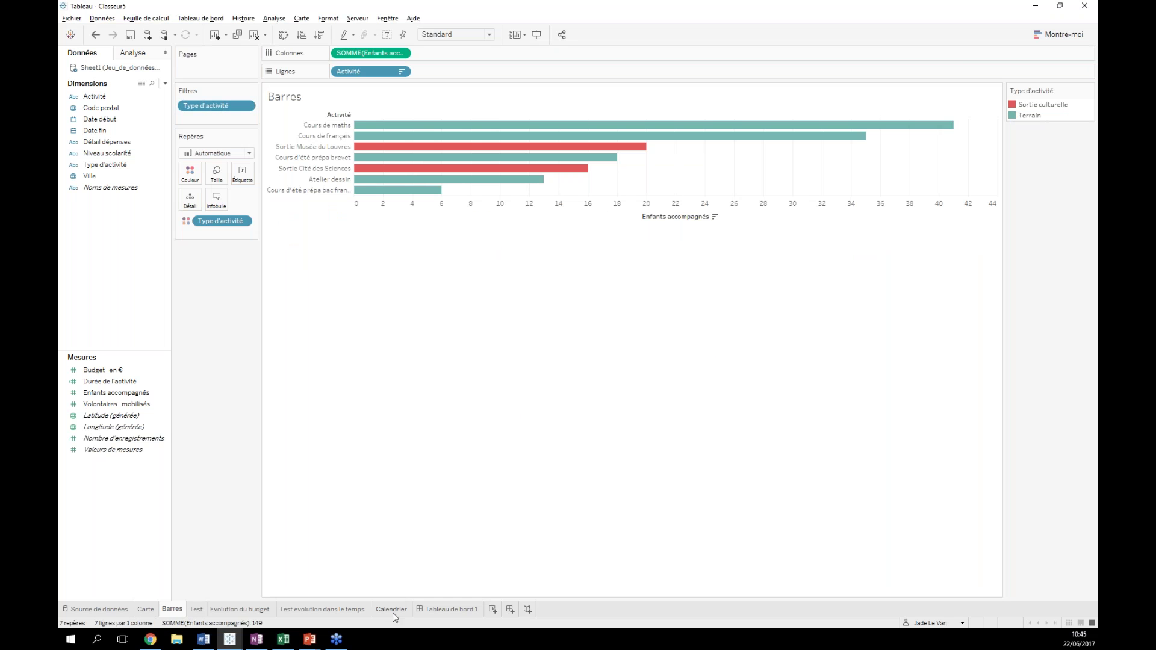
{"action": "left_click", "coordinate": [442, 611]}
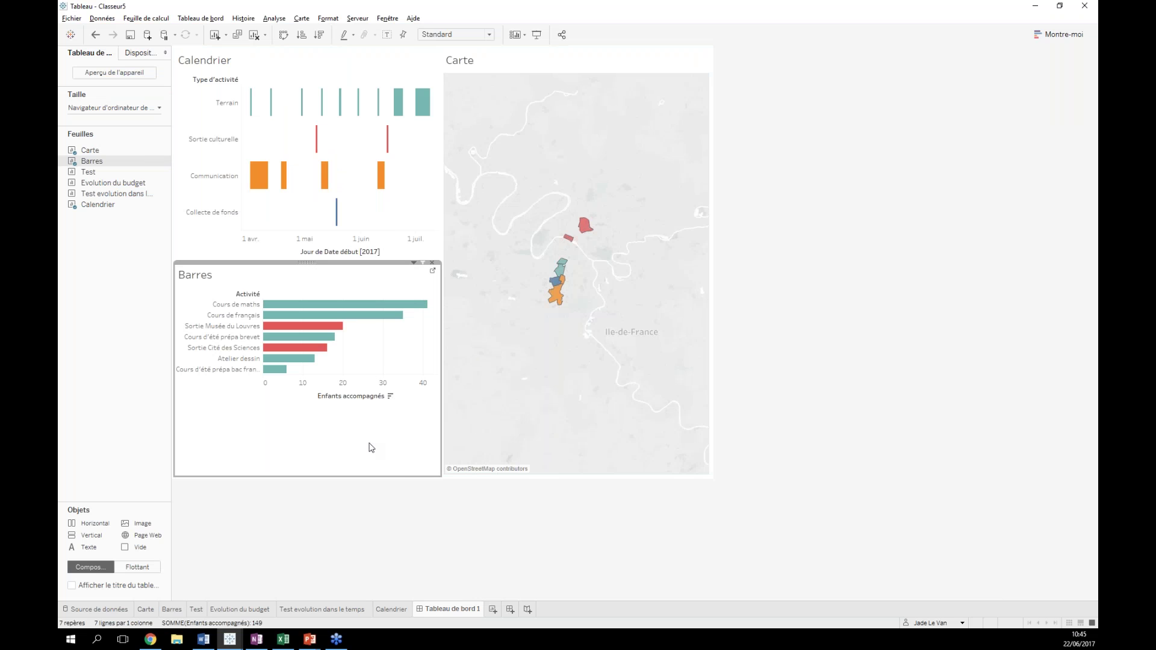
- Move the Calendrier timeline across the top, with Barres and Carte beneath it
{"action": "left_click", "coordinate": [430, 188]}
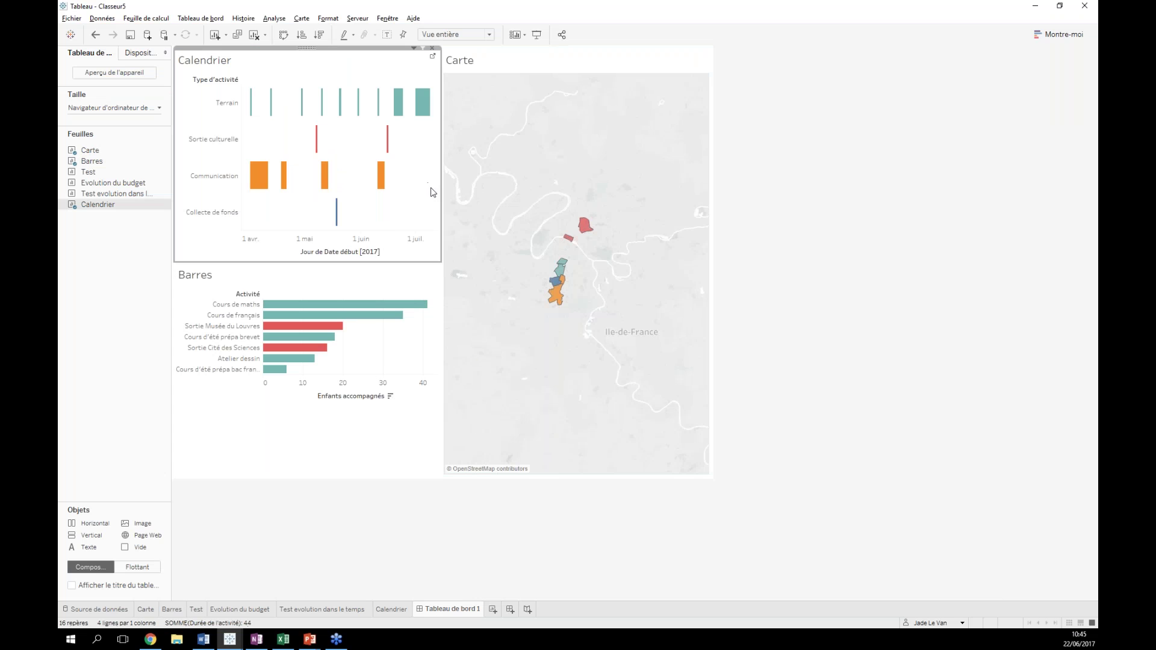
{"action": "left_click", "coordinate": [337, 268]}
{"action": "left_click_drag", "start_coordinate": [305, 261], "coordinate": [364, 207]}
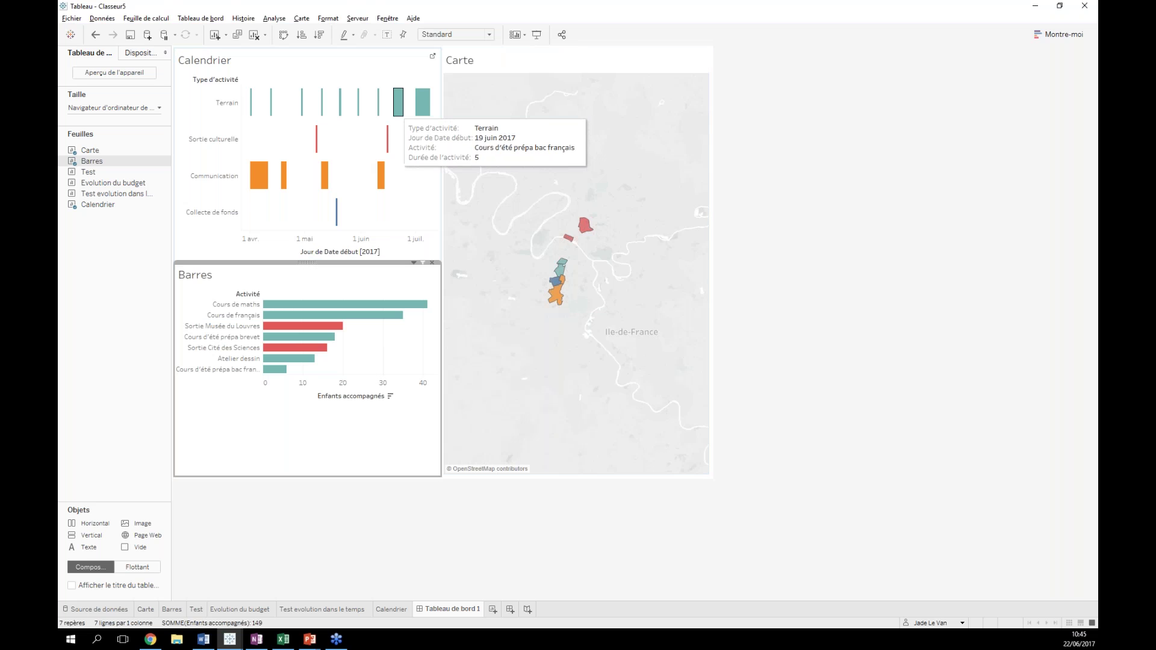
{"action": "left_click", "coordinate": [369, 55]}
{"action": "left_click_drag", "start_coordinate": [310, 48], "coordinate": [480, 54]}
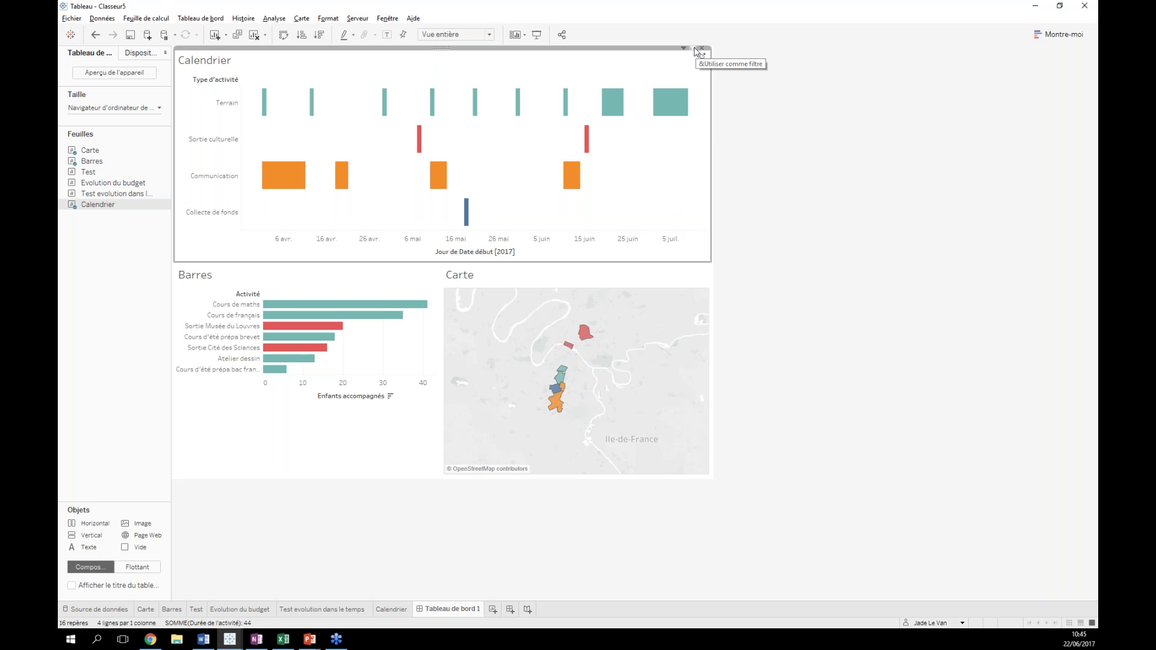
- Use the calendar as a filter, testing Terrain, Atelier dessin and Cours de maths activities
{"action": "left_click", "coordinate": [692, 49]}
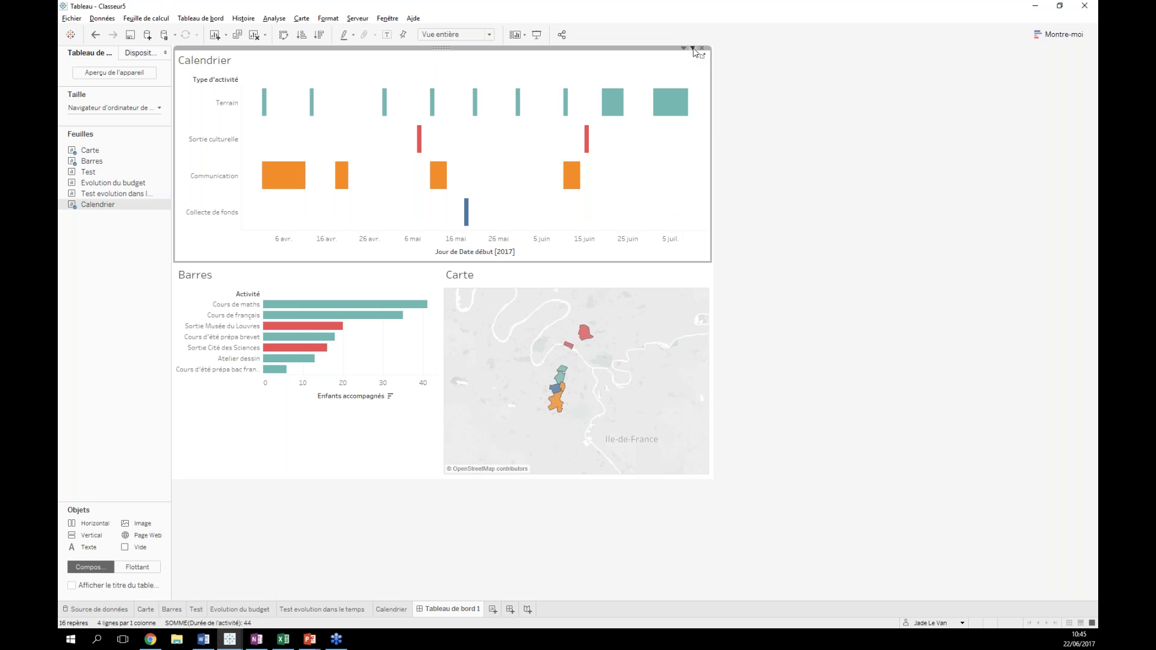
{"action": "mouse_move", "coordinate": [676, 106]}
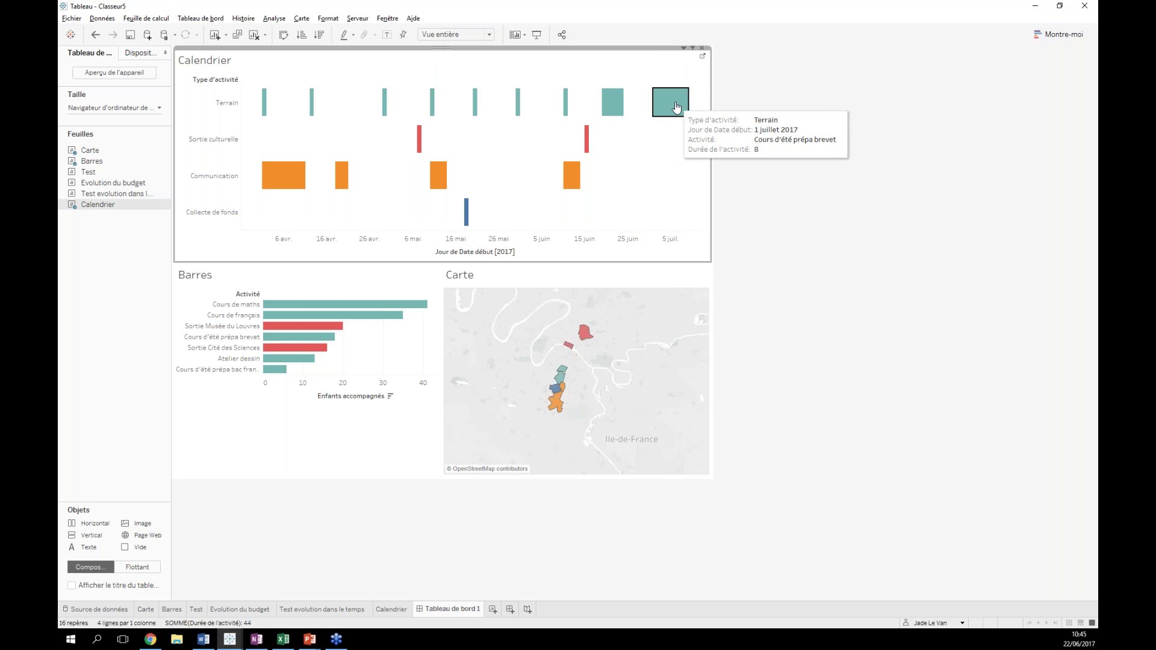
{"action": "left_click", "coordinate": [677, 107]}
{"action": "left_click", "coordinate": [612, 103]}
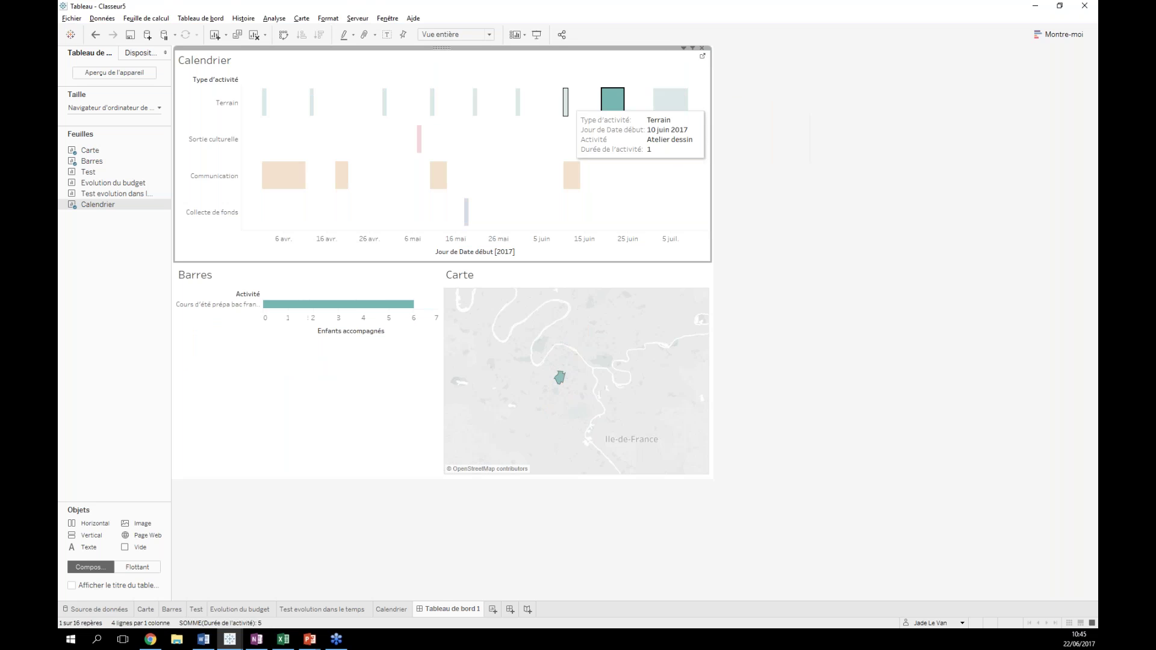
{"action": "left_click", "coordinate": [565, 101]}
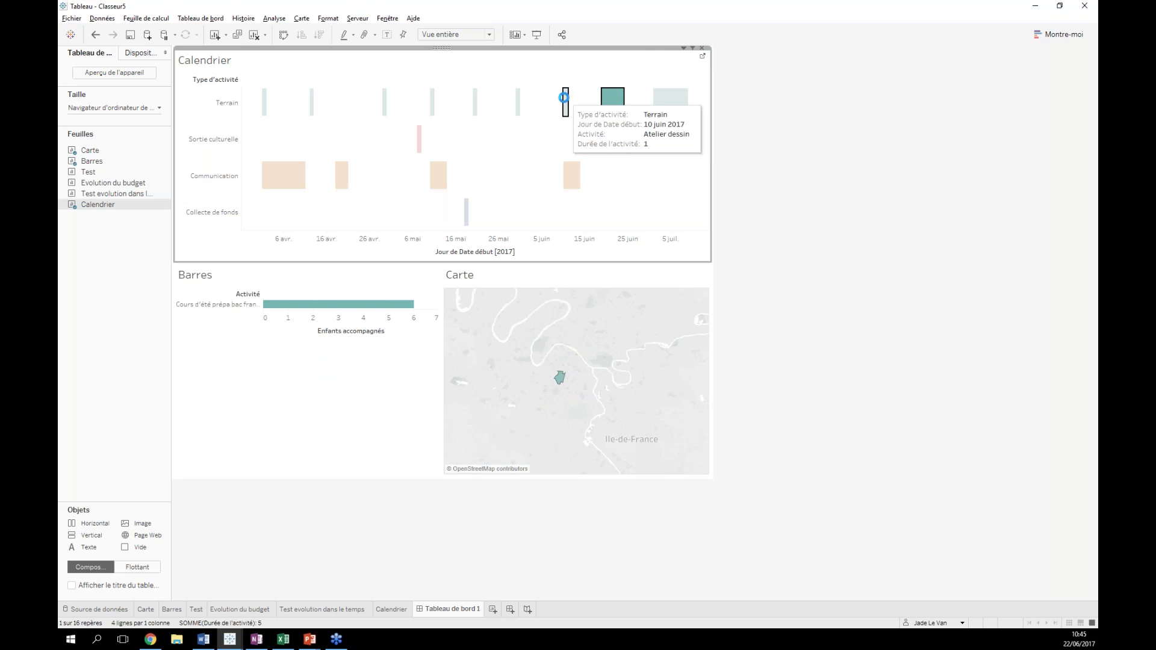
{"action": "left_click", "coordinate": [517, 107]}
{"action": "left_click", "coordinate": [516, 110]}
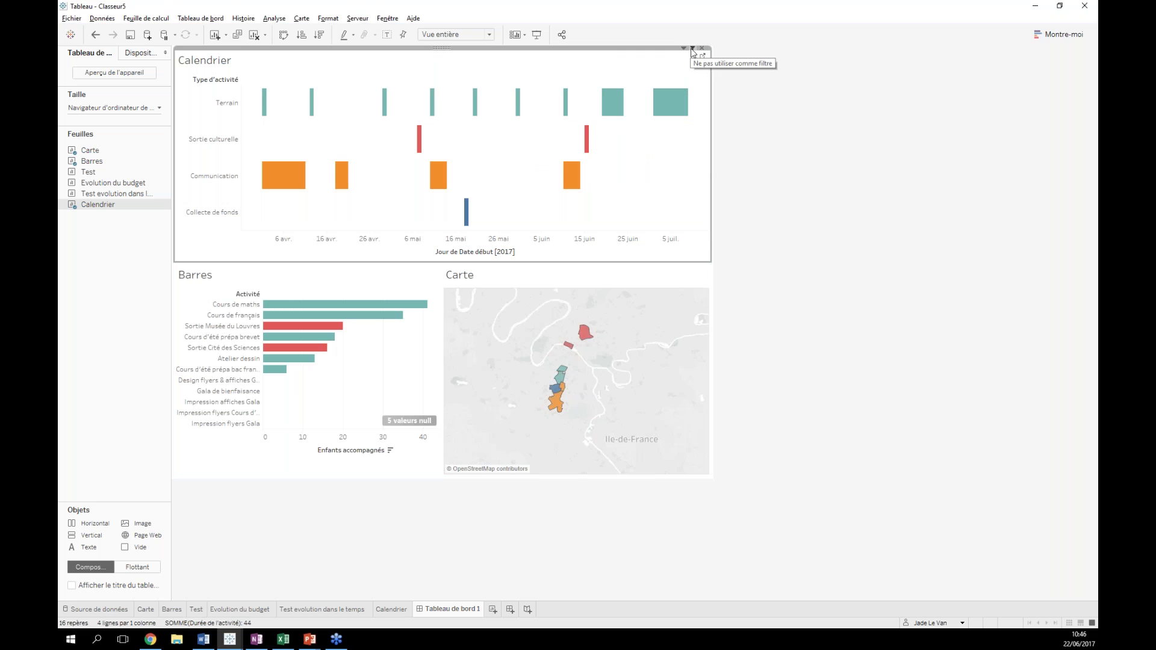
- Select and clear the 30 mai and 5 juil. Terrain activities to recheck the filtering
{"action": "left_click", "coordinate": [670, 102]}
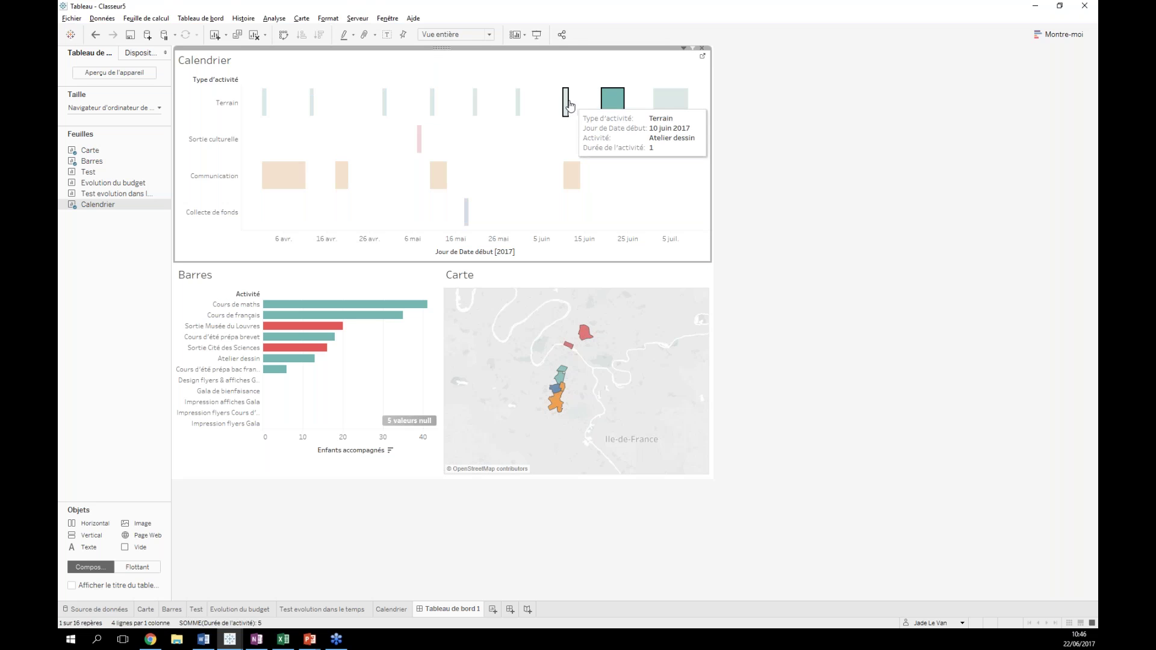
{"action": "left_click", "coordinate": [517, 104]}
{"action": "left_click", "coordinate": [517, 104]}
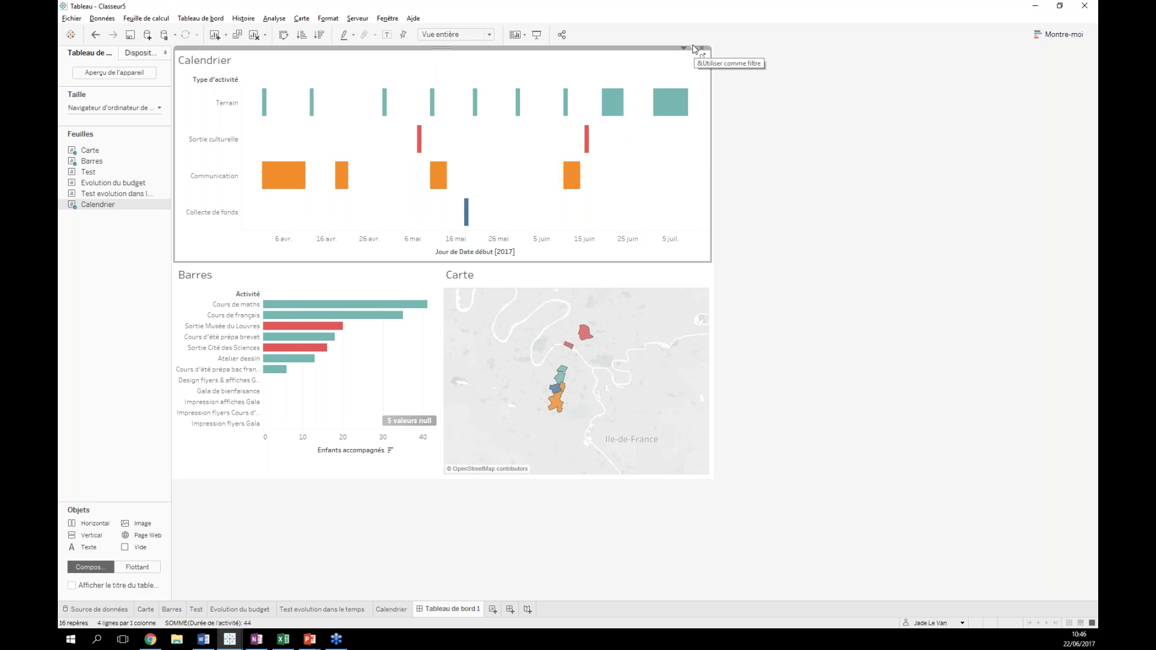
{"action": "left_click", "coordinate": [669, 113]}
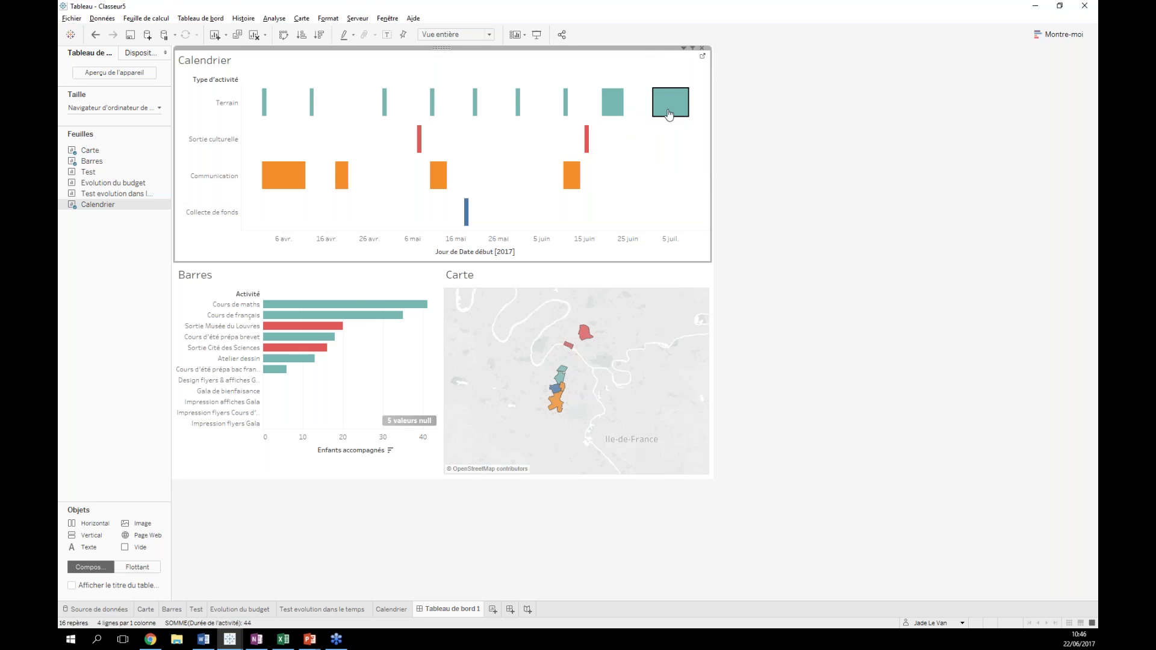
{"action": "left_click", "coordinate": [505, 158]}
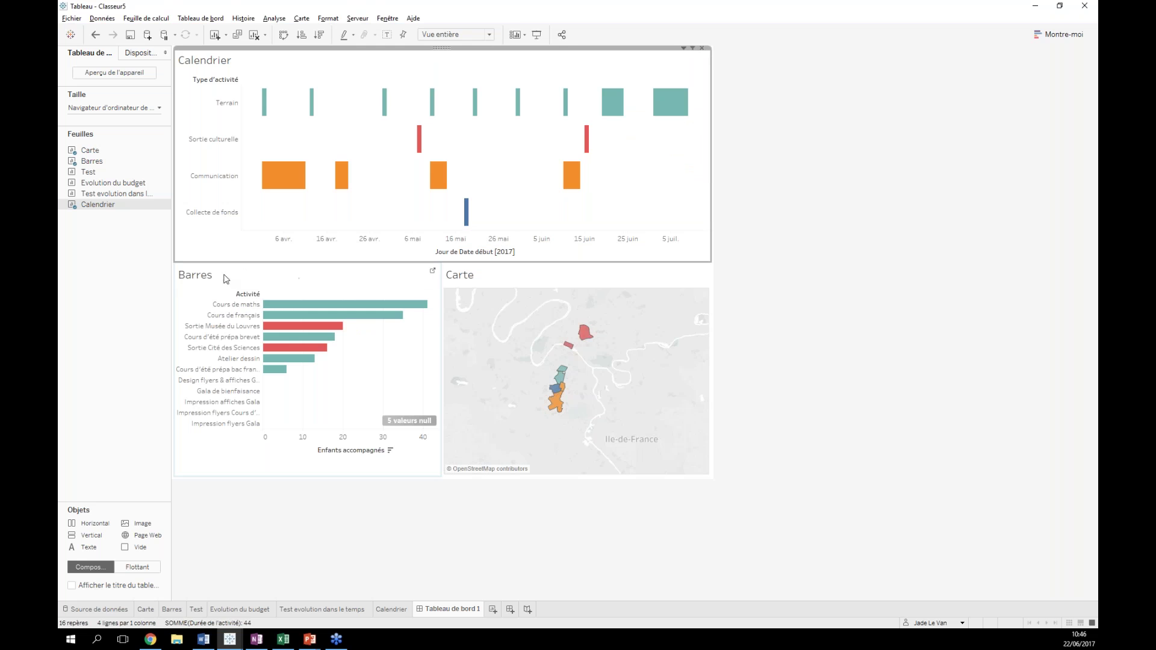
{"action": "left_click", "coordinate": [356, 283]}
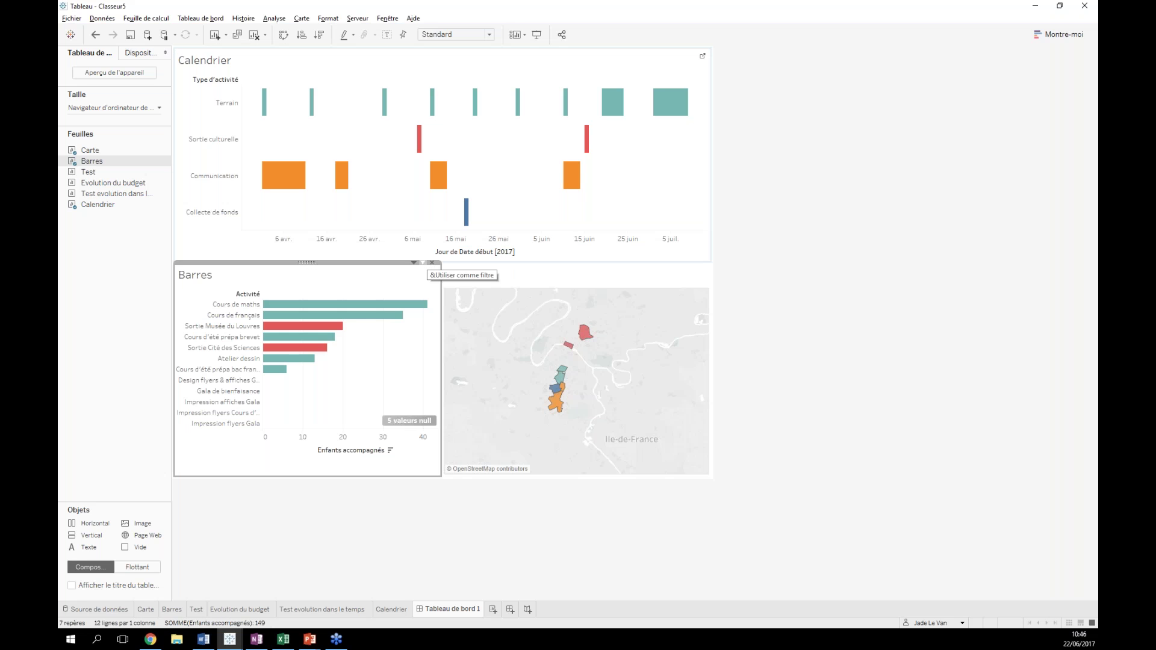
{"action": "left_click", "coordinate": [424, 264]}
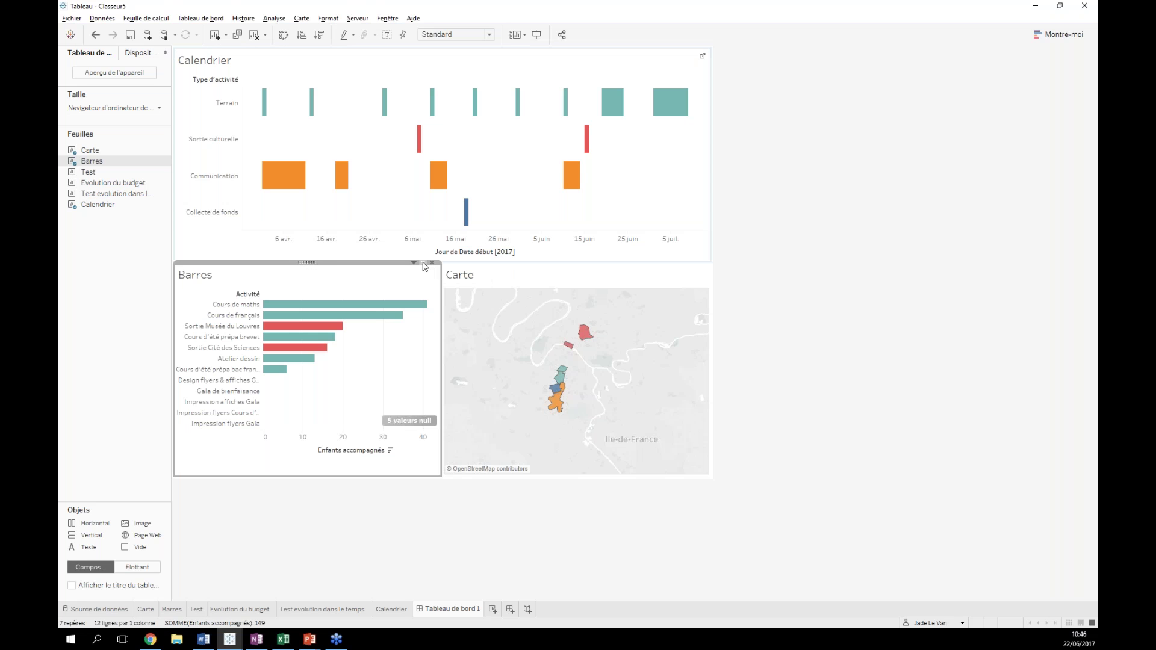
{"action": "mouse_move", "coordinate": [354, 308]}
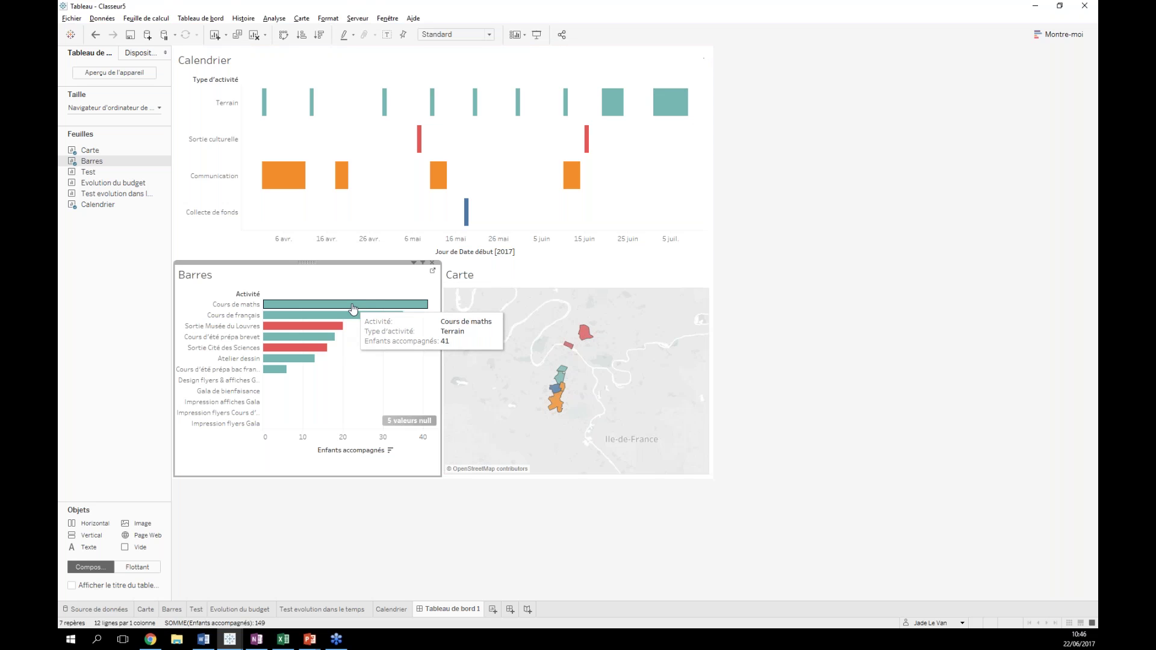
{"action": "left_click", "coordinate": [305, 309]}
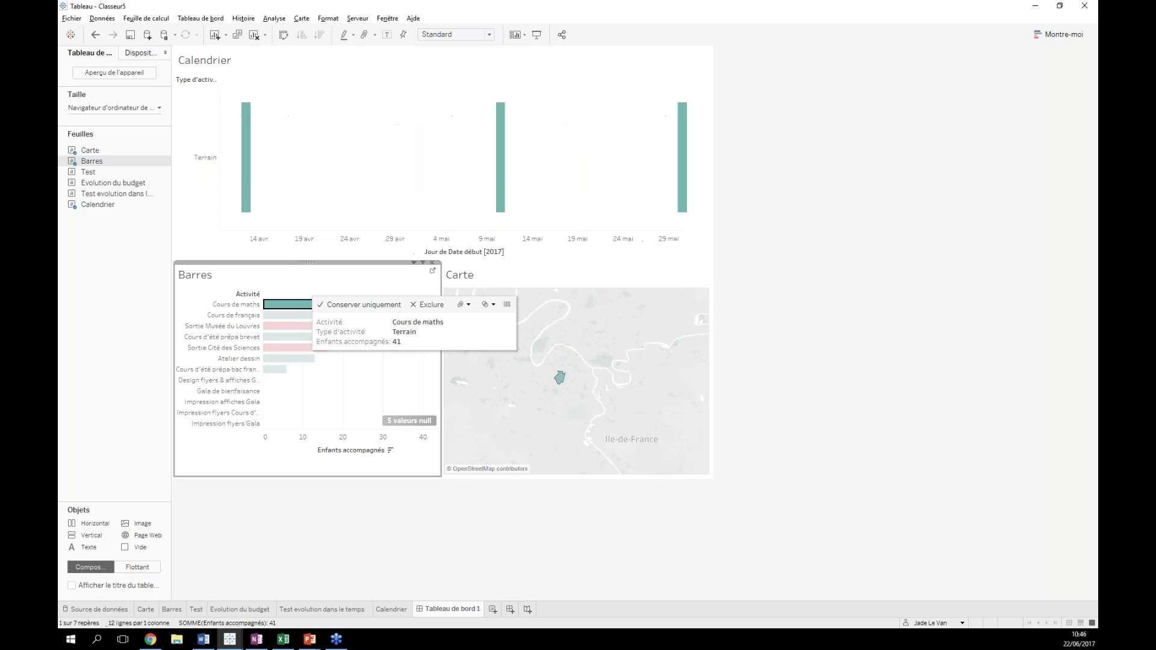
{"action": "mouse_move", "coordinate": [239, 176]}
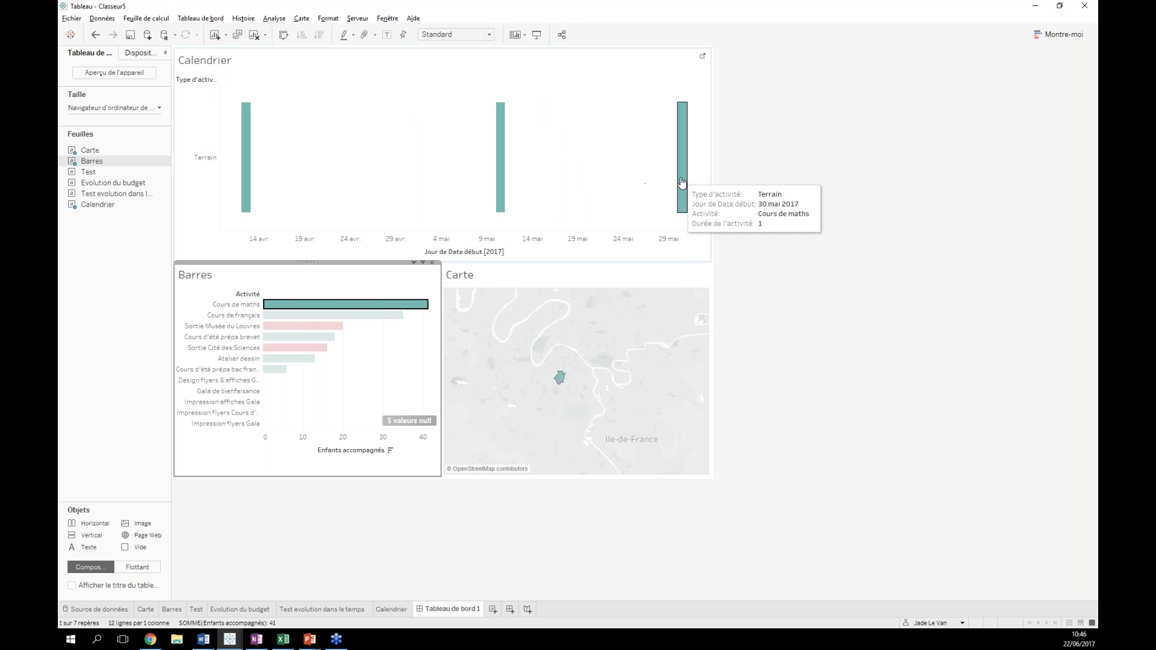
{"action": "left_click", "coordinate": [330, 316]}
{"action": "left_click", "coordinate": [321, 328]}
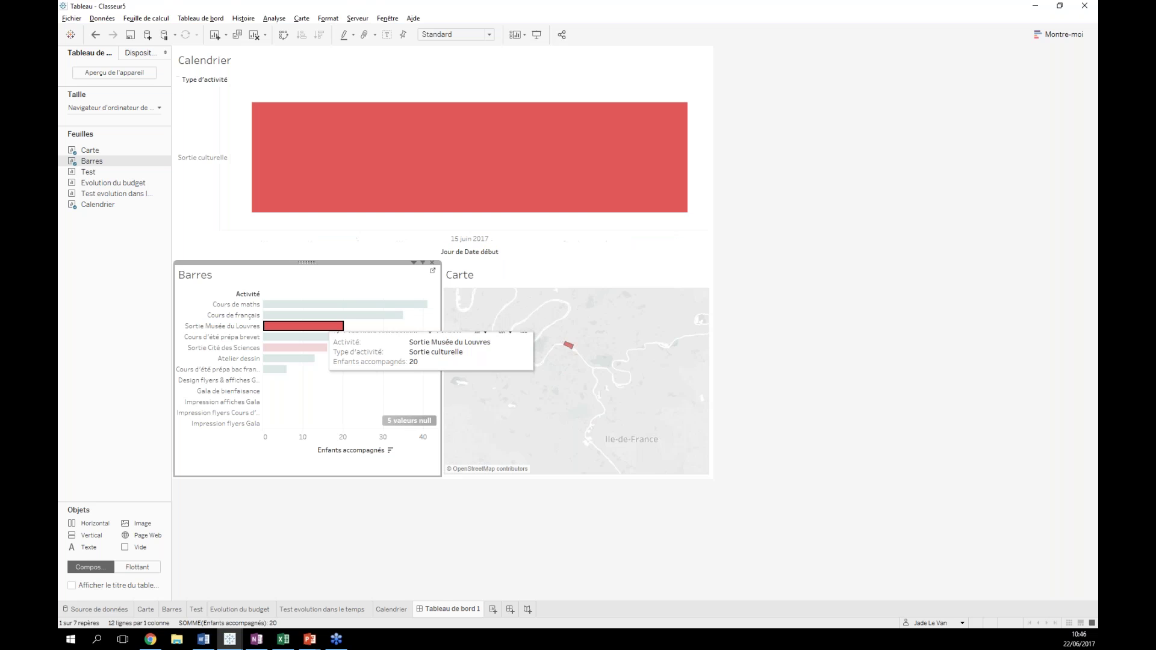
{"action": "left_click", "coordinate": [298, 341]}
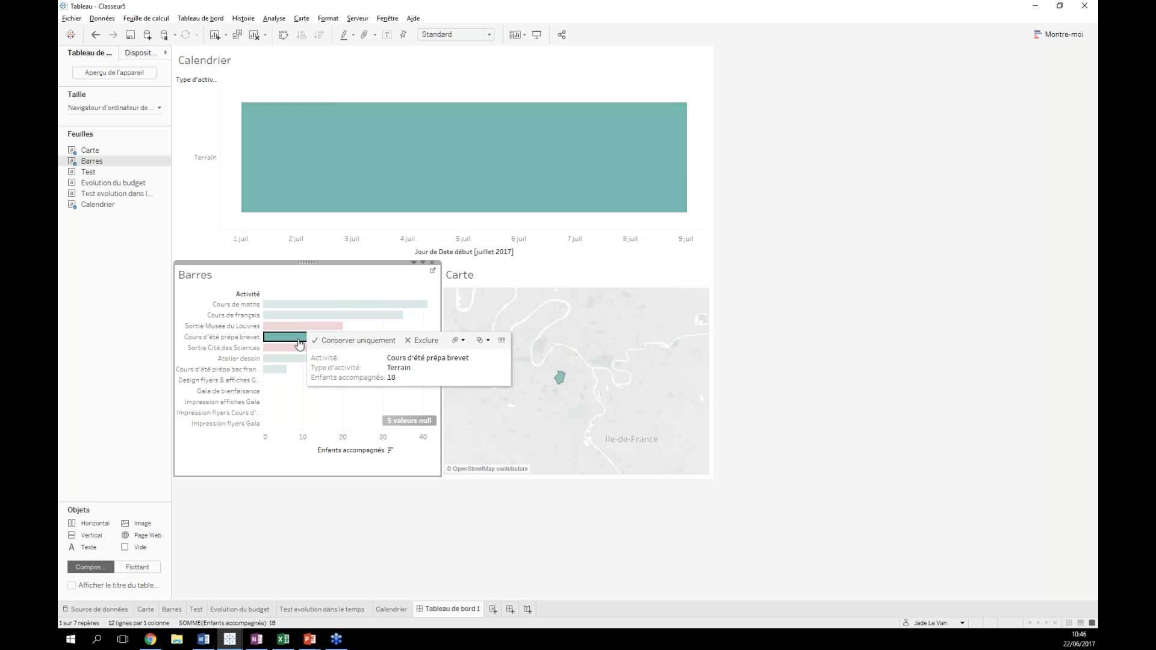
{"action": "left_click", "coordinate": [395, 364]}
{"action": "left_click", "coordinate": [360, 519]}
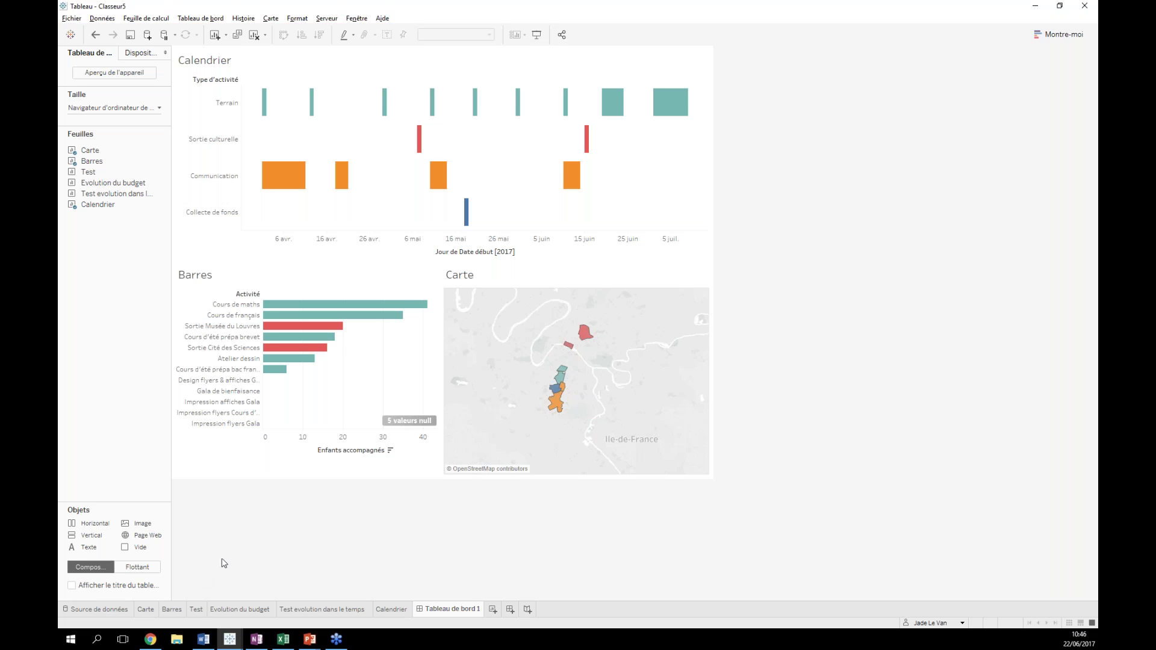
- Show the dashboard title and set it to 'Activités l'Ecole de Tous'
{"action": "left_click", "coordinate": [71, 586]}
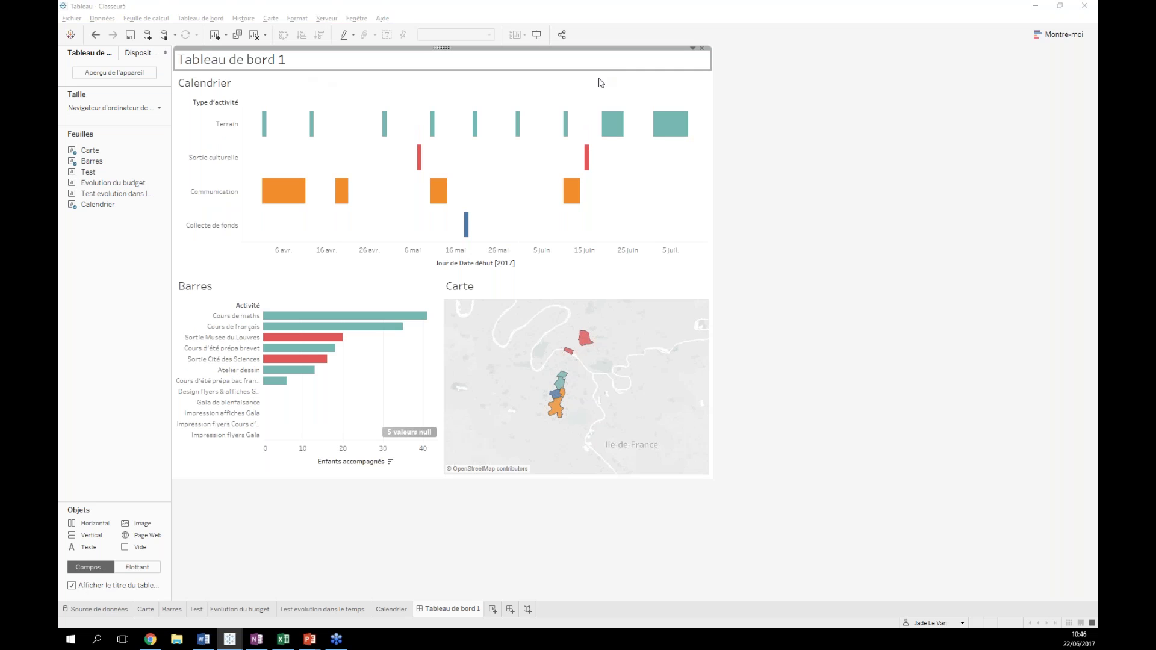
{"action": "double_click", "coordinate": [446, 60]}
{"action": "key", "text": "ctrl+a"}
{"action": "type", "text": "Aciti"}
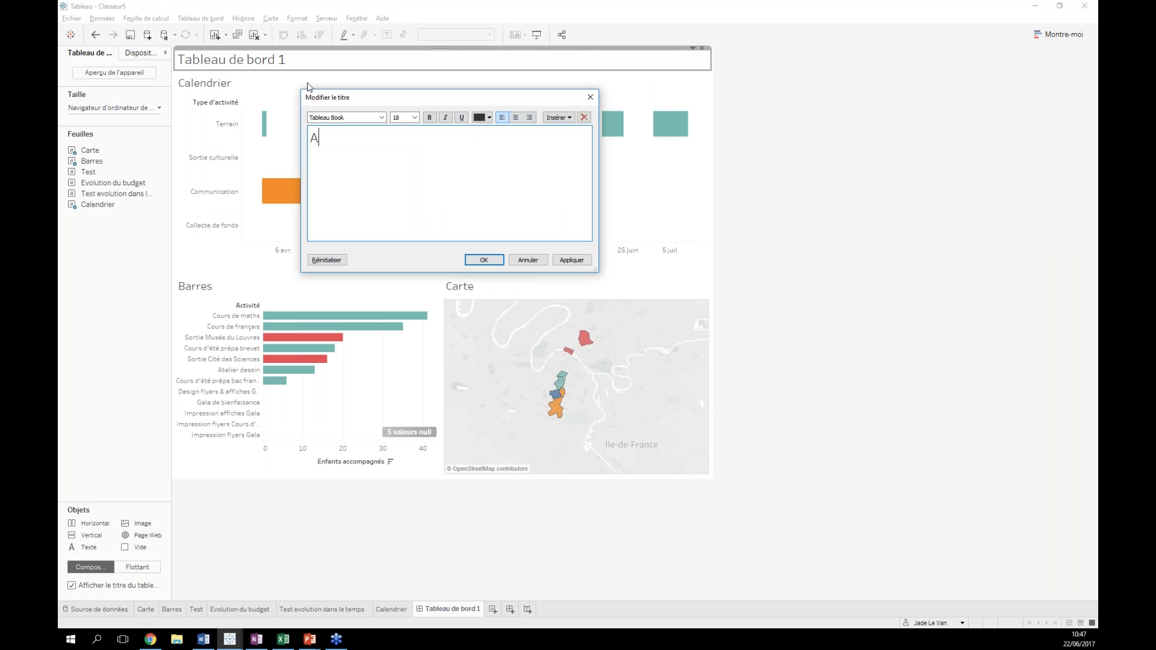
{"action": "key", "text": "BackSpace"}
{"action": "key", "text": "BackSpace"}
{"action": "type", "text": "tivités l'Ecole de Tous"}
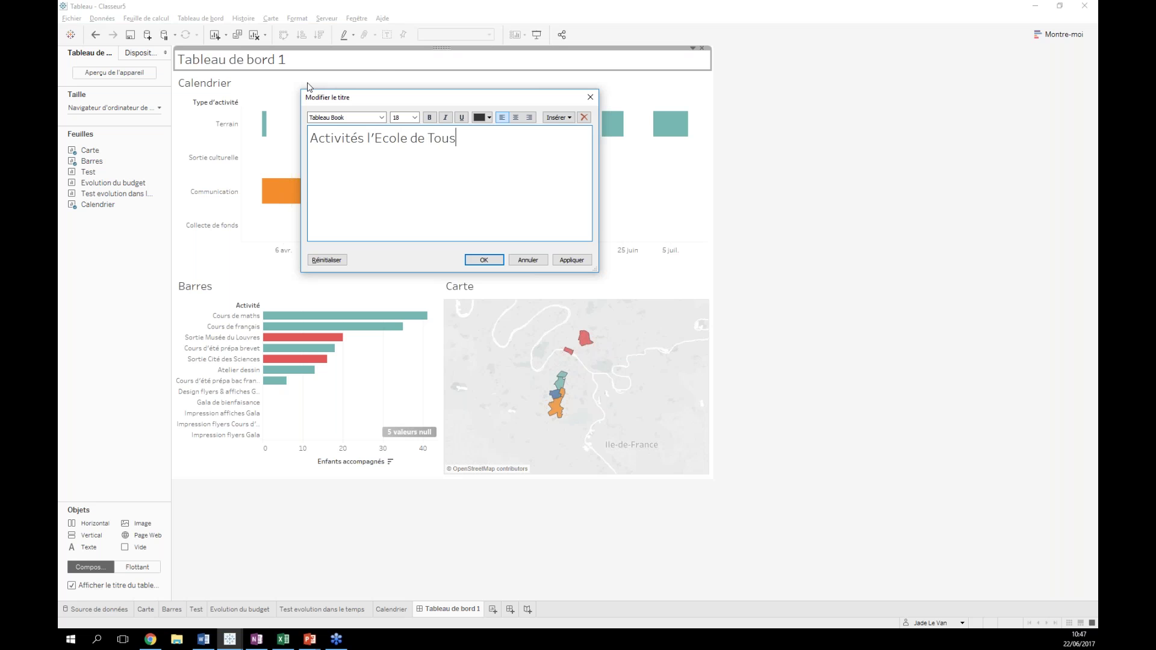
{"action": "left_click", "coordinate": [484, 259]}
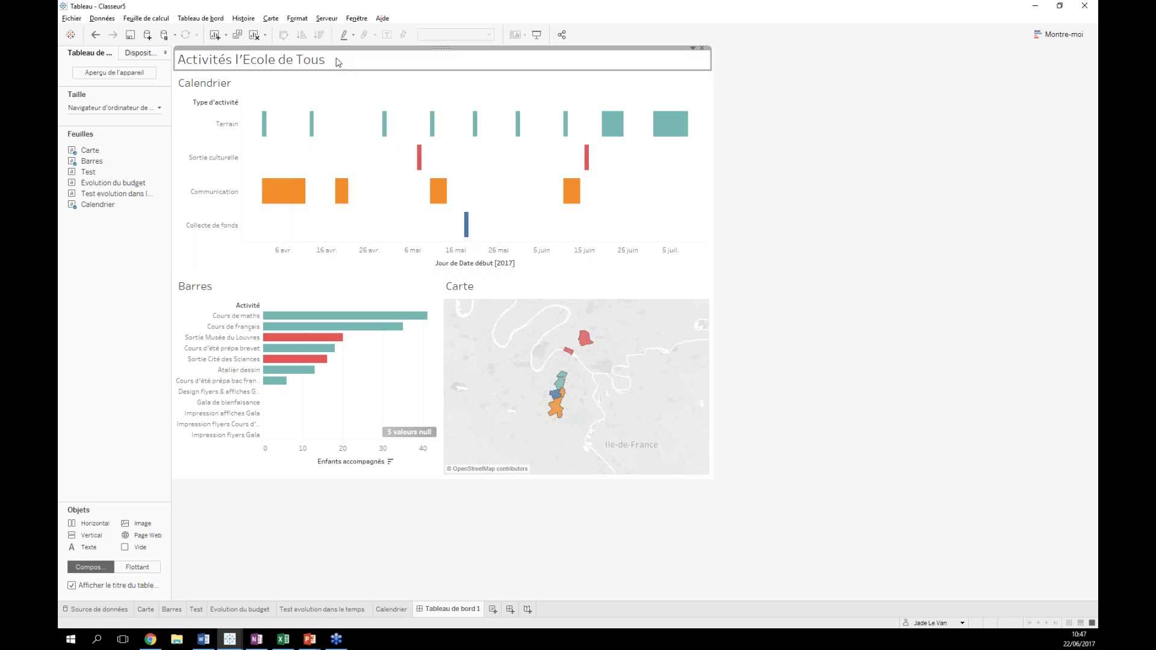
- Make the title bold and add a second line reading 'Cliquez'
{"action": "double_click", "coordinate": [331, 65]}
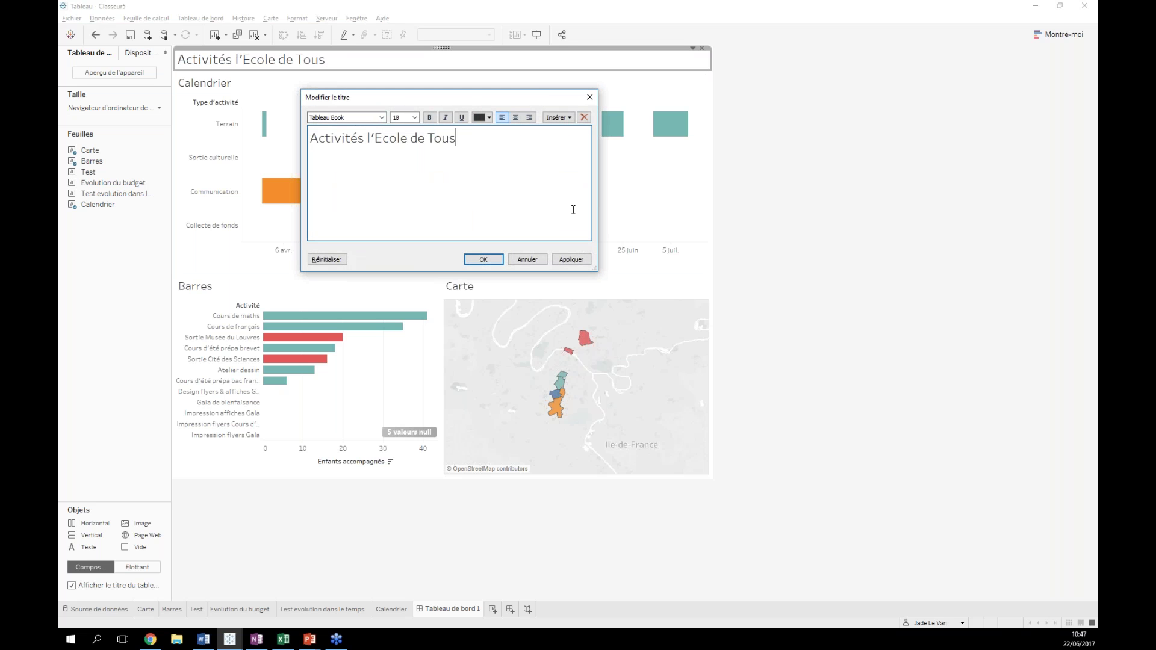
{"action": "key", "text": "ctrl+a"}
{"action": "left_click", "coordinate": [430, 117]}
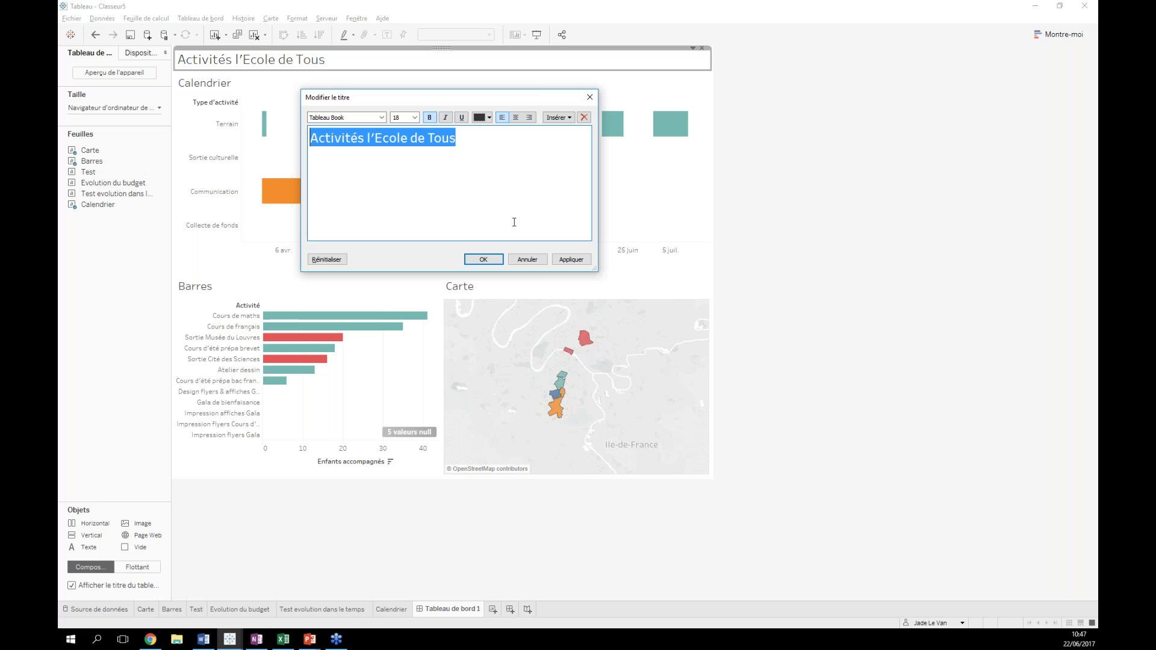
{"action": "left_click", "coordinate": [558, 150]}
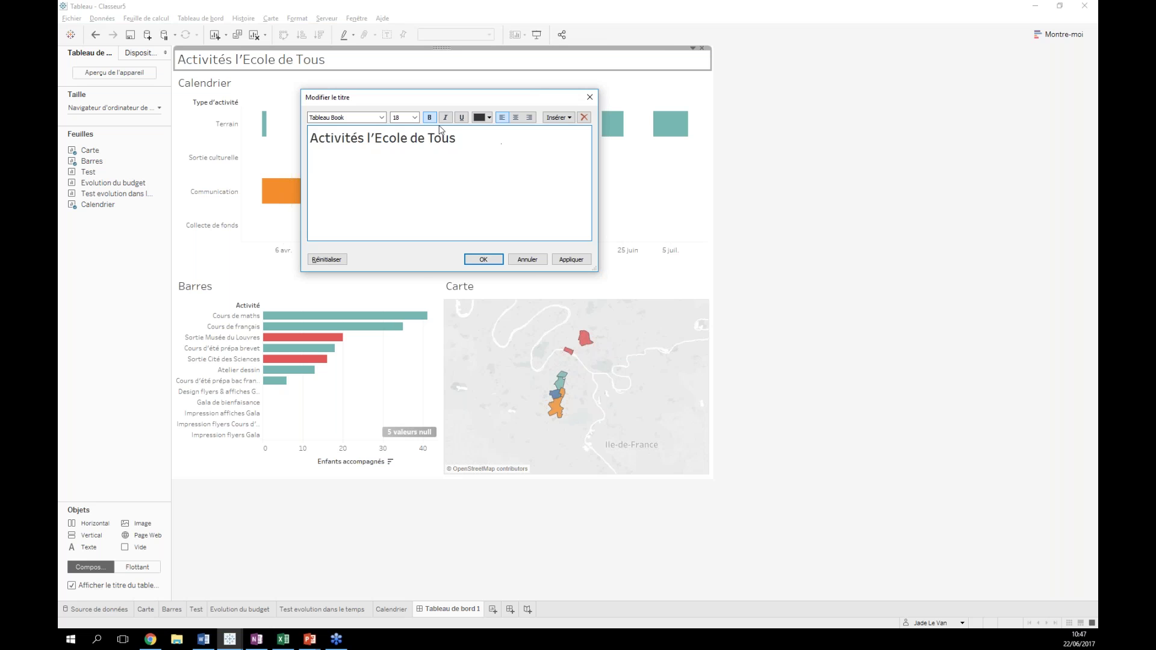
{"action": "left_click", "coordinate": [415, 117]}
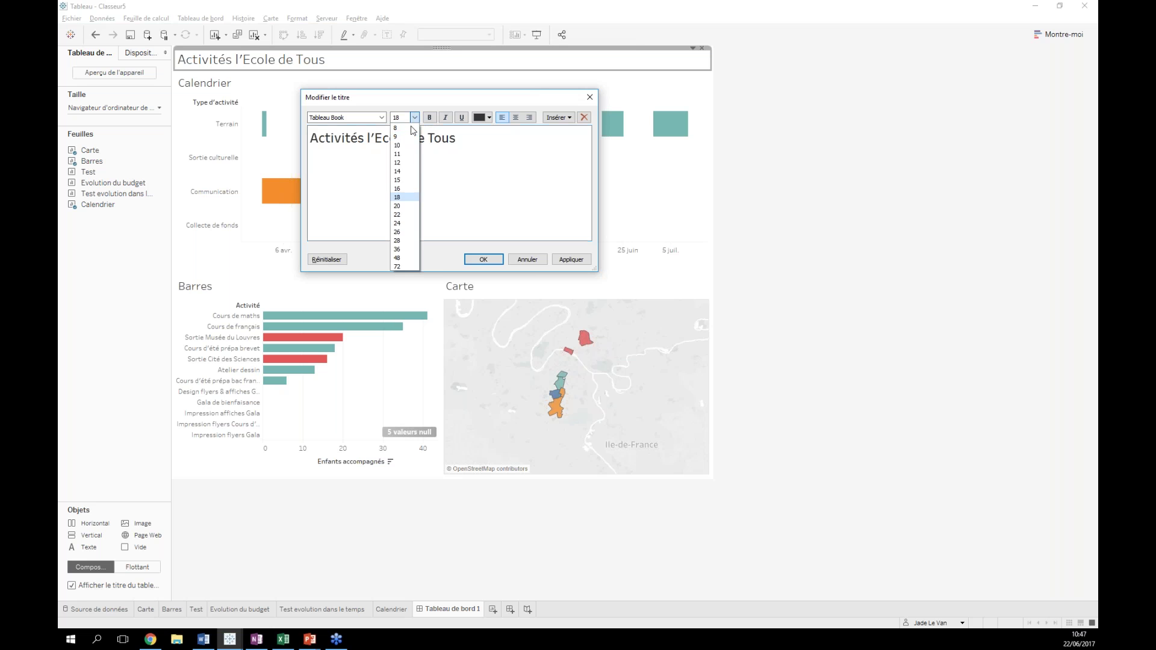
{"action": "left_click", "coordinate": [404, 172]}
{"action": "key", "text": "Return"}
{"action": "type", "text": "d"}
{"action": "key", "text": "BackSpace"}
{"action": "type", "text": "Cli"}
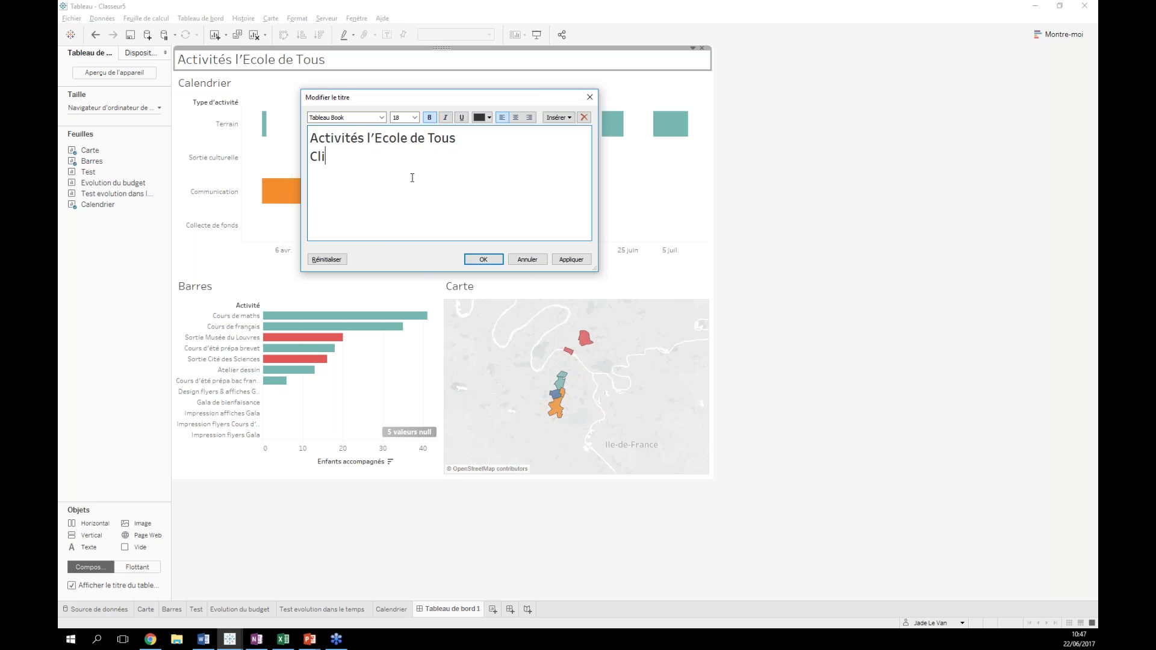
{"action": "type", "text": "quew."}
{"action": "type", "text": "z"}
- Set the 'Cliquez' line to size 12 and confirm the two-line title
{"action": "left_click_drag", "start_coordinate": [355, 156], "coordinate": [310, 157]}
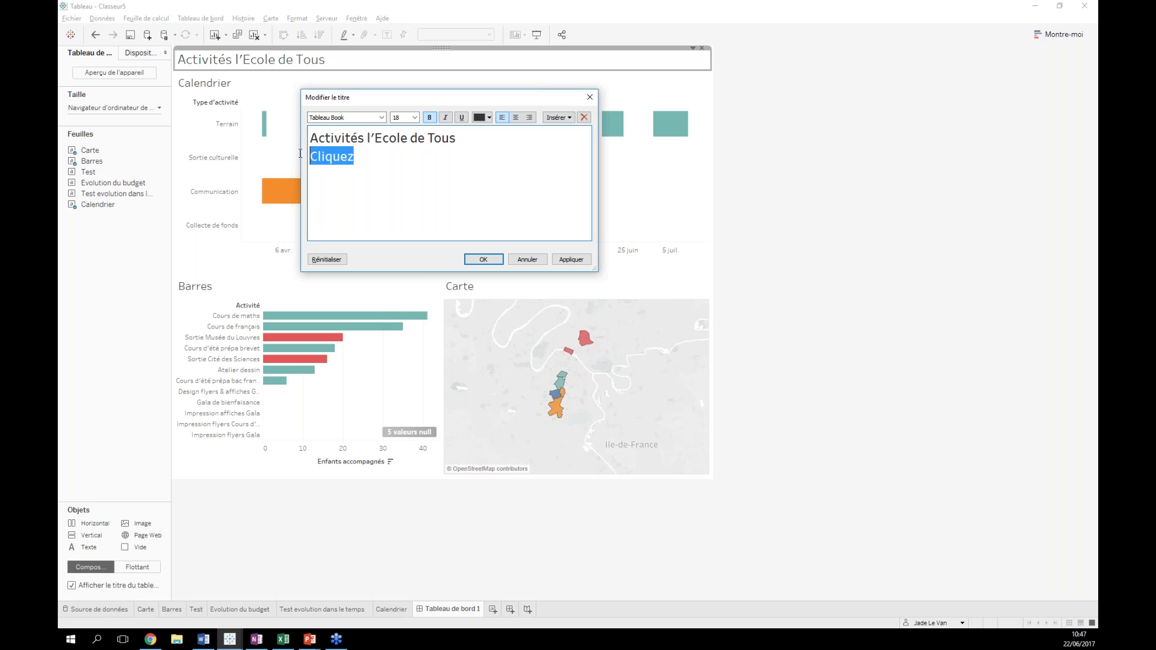
{"action": "left_click", "coordinate": [415, 117]}
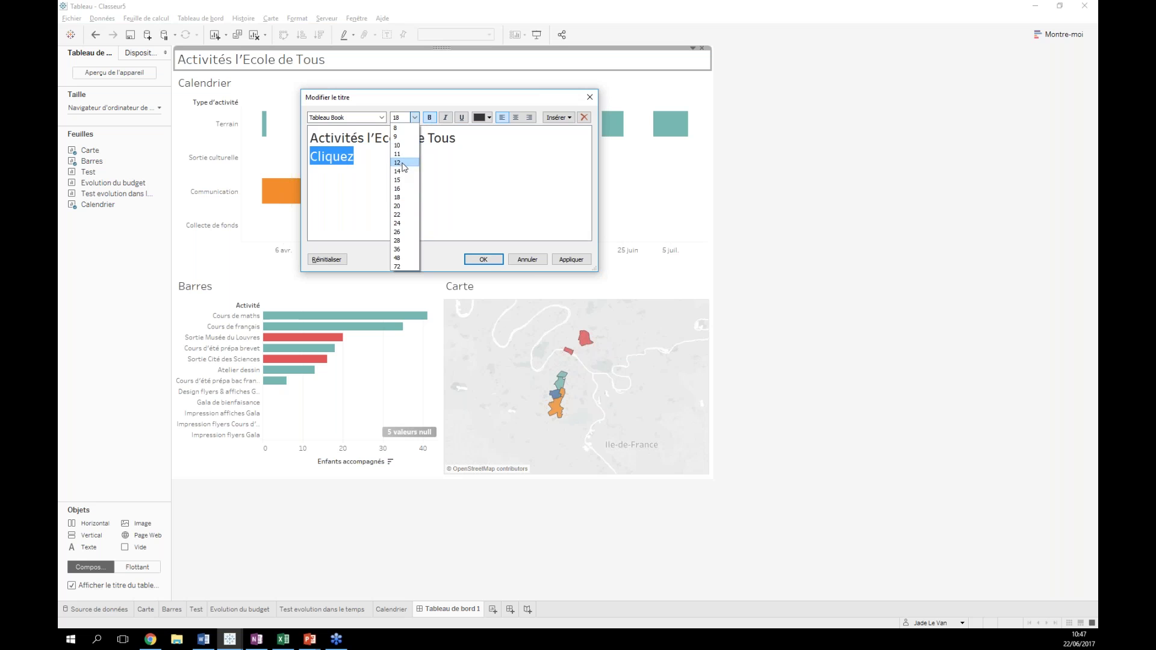
{"action": "left_click", "coordinate": [405, 163]}
{"action": "left_click", "coordinate": [374, 157]}
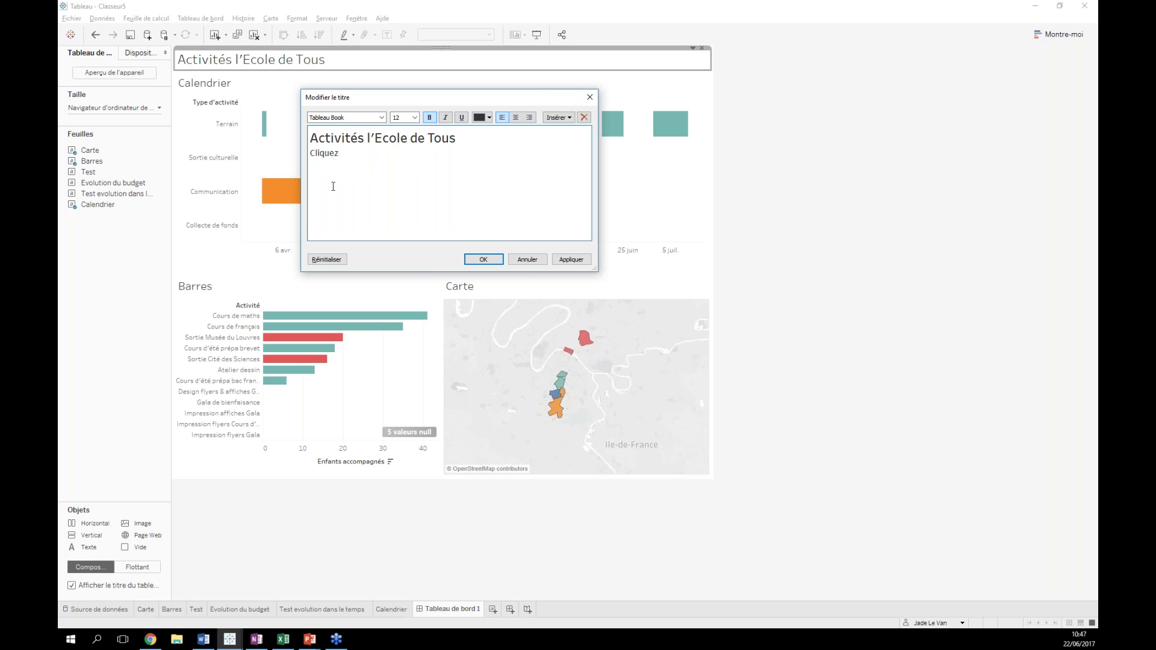
{"action": "left_click", "coordinate": [480, 259]}
{"action": "left_click", "coordinate": [843, 219]}
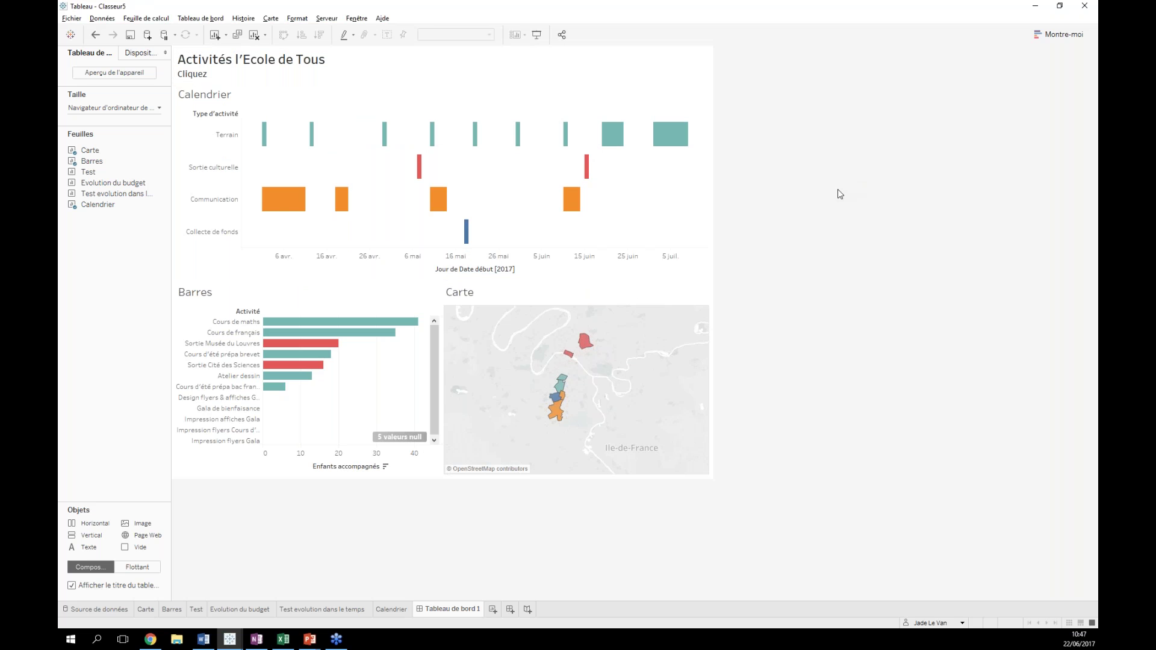
{"action": "left_click", "coordinate": [71, 19]}
- Save the workbook as Classeur complet Tableau (*.twbx) named LEcolepourTous
{"action": "left_click", "coordinate": [70, 19]}
{"action": "left_click", "coordinate": [68, 19]}
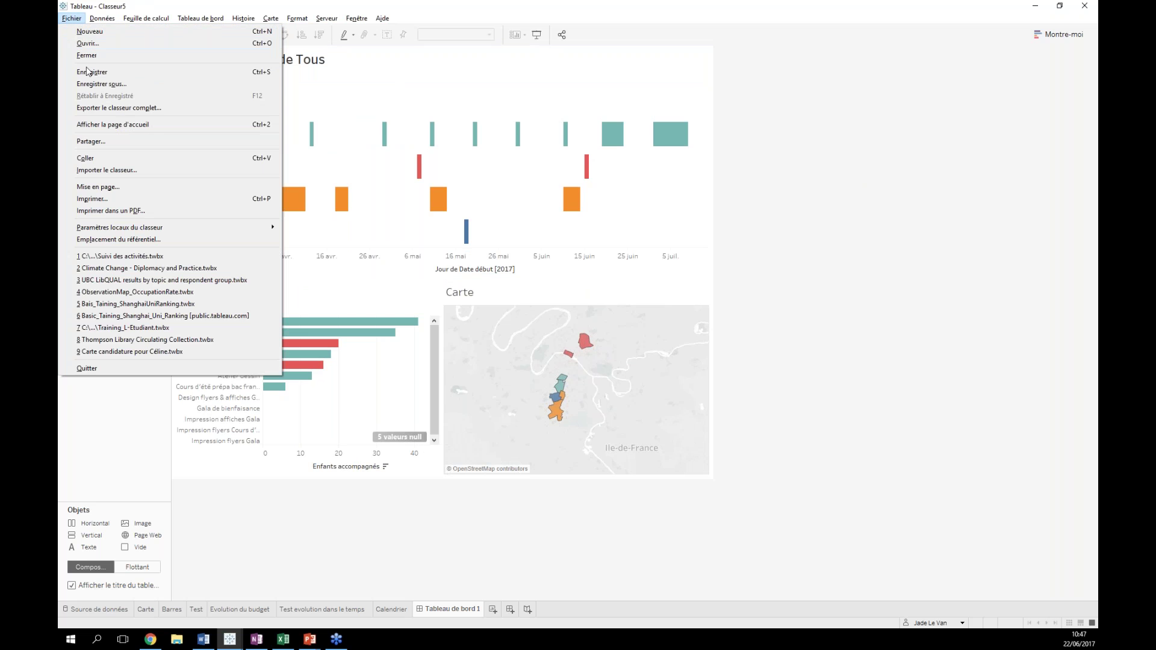
{"action": "left_click", "coordinate": [93, 84]}
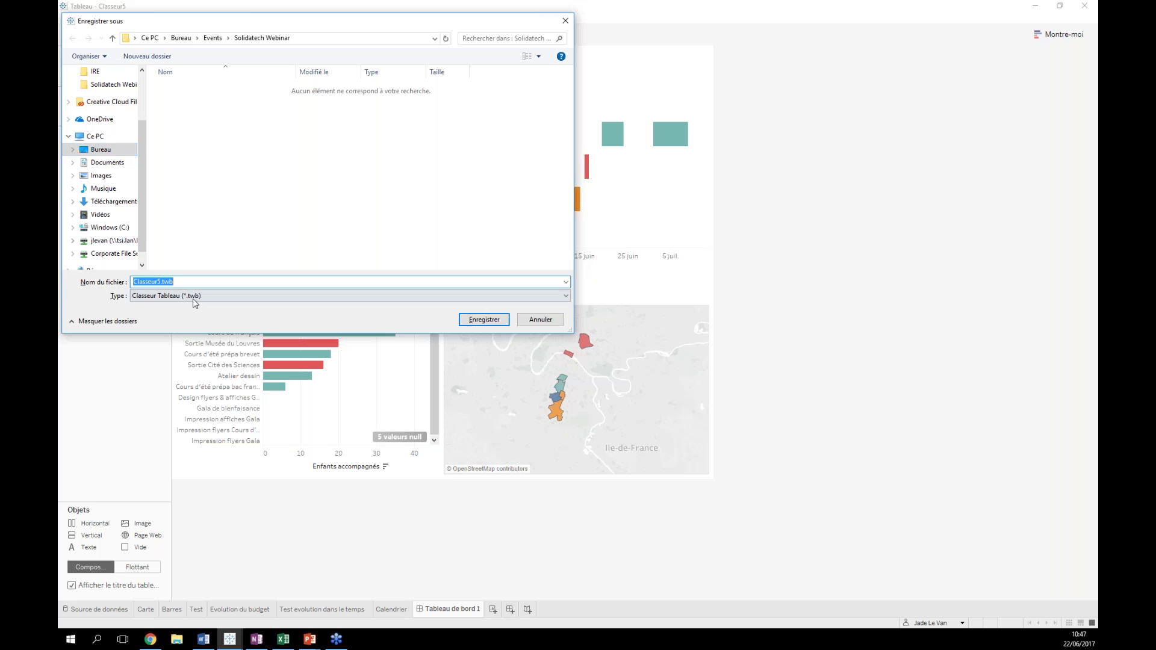
{"action": "left_click", "coordinate": [203, 300]}
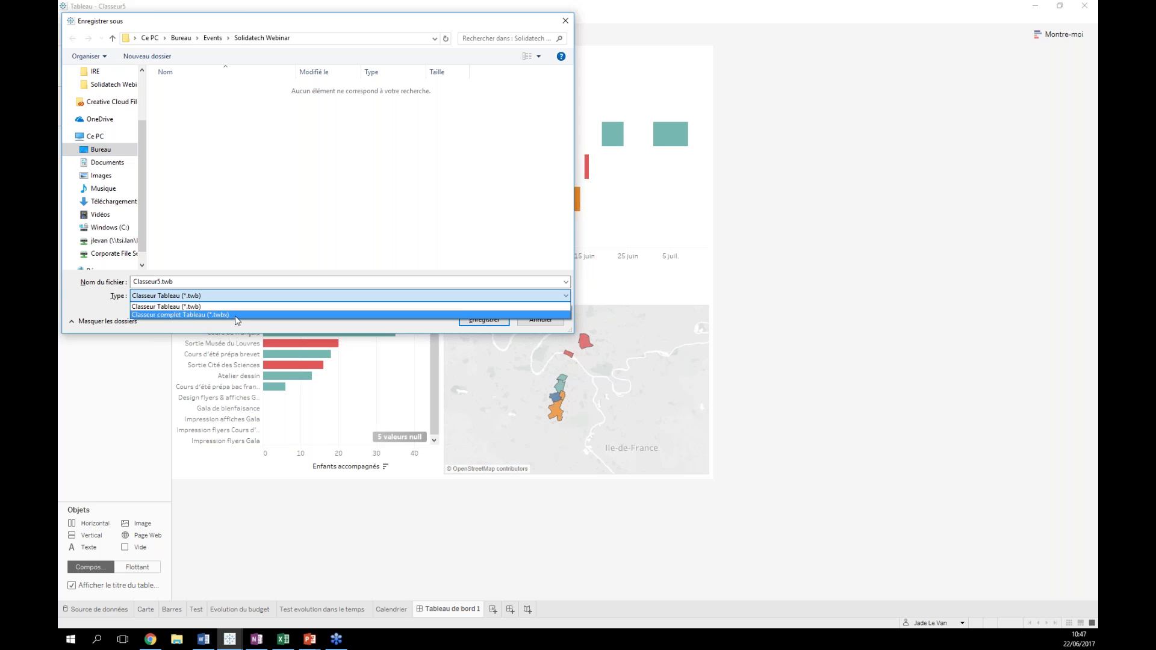
{"action": "left_click", "coordinate": [235, 315]}
{"action": "left_click", "coordinate": [159, 282]}
{"action": "double_click", "coordinate": [155, 281]}
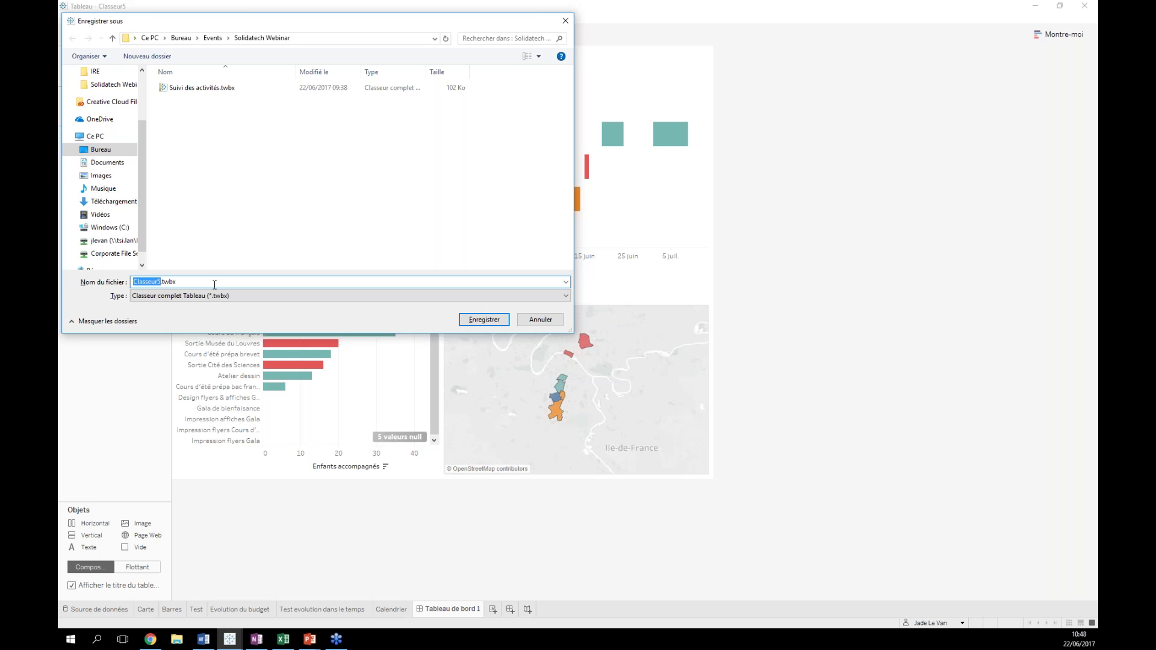
{"action": "type", "text": "L4"}
{"action": "key", "text": "BackSpace"}
{"action": "type", "text": "EcolepourTous"}
{"action": "left_click", "coordinate": [492, 324]}
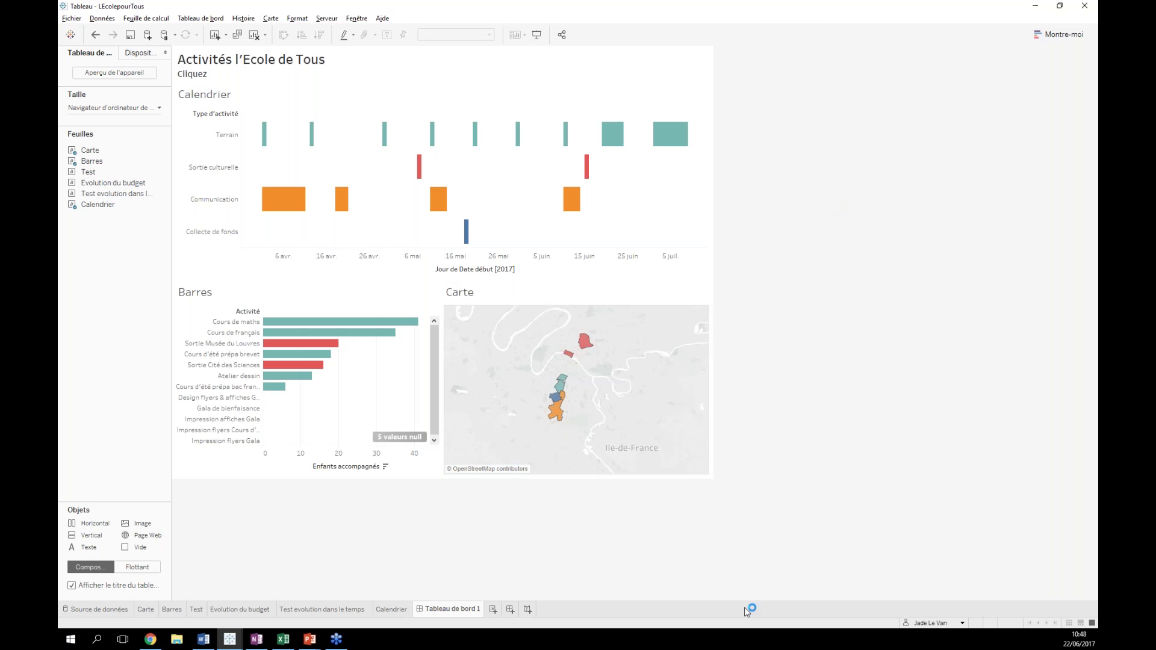
{"action": "left_click", "coordinate": [150, 636]}
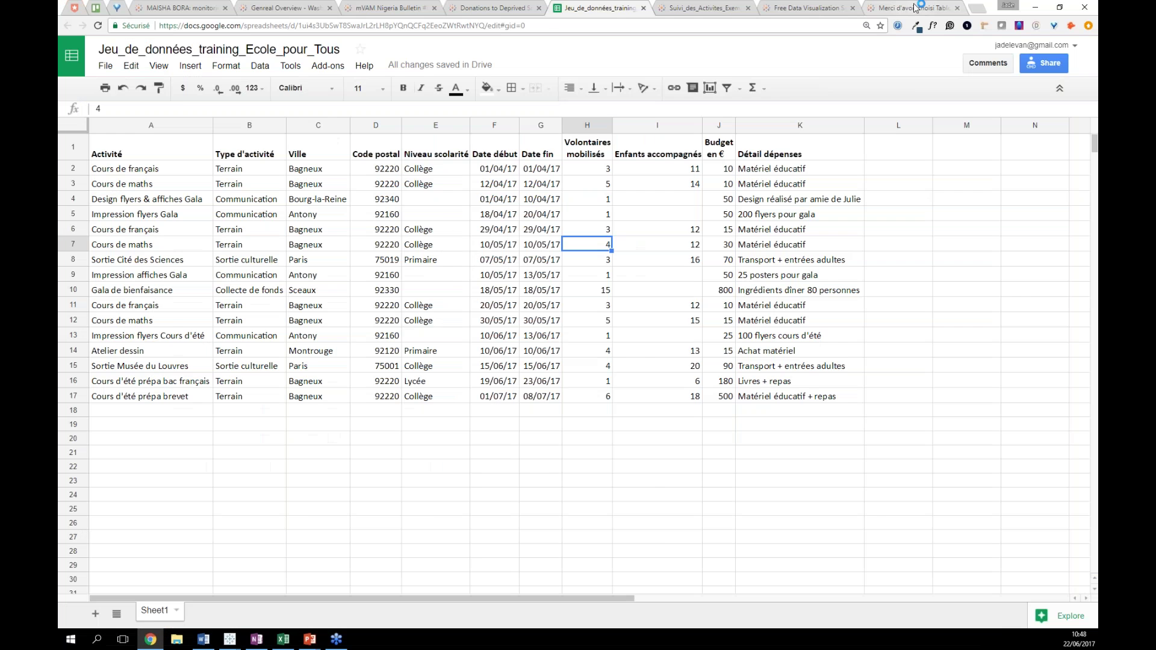
{"action": "key", "text": "ctrl+9"}
{"action": "left_click", "coordinate": [308, 641]}
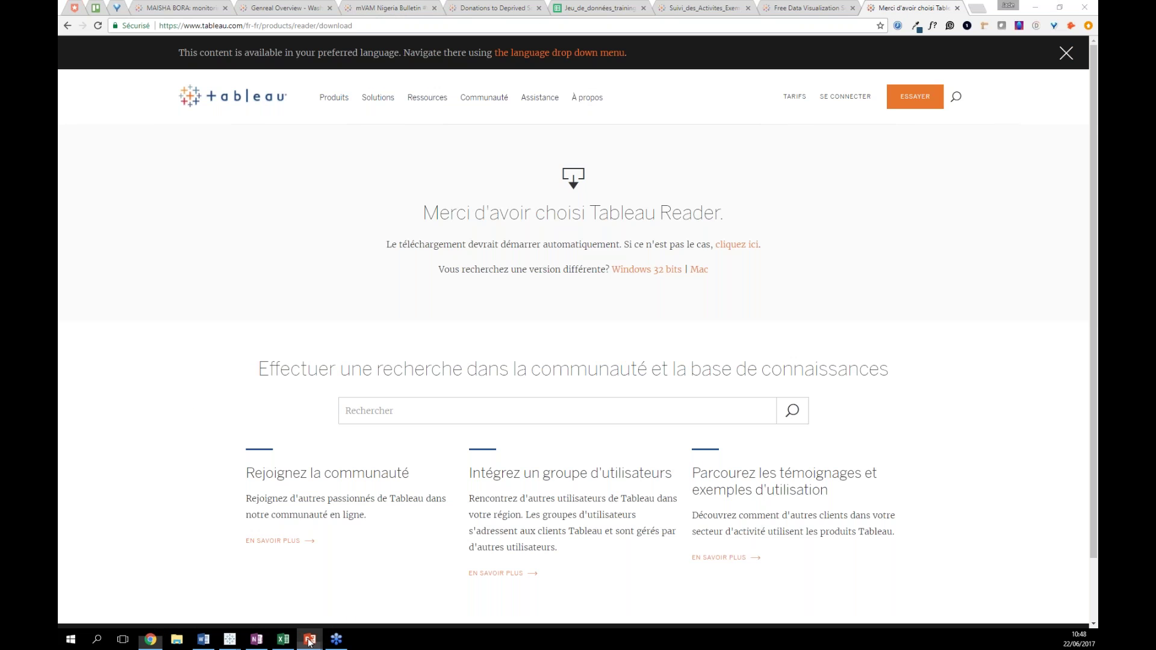
{"action": "left_click", "coordinate": [306, 600]}
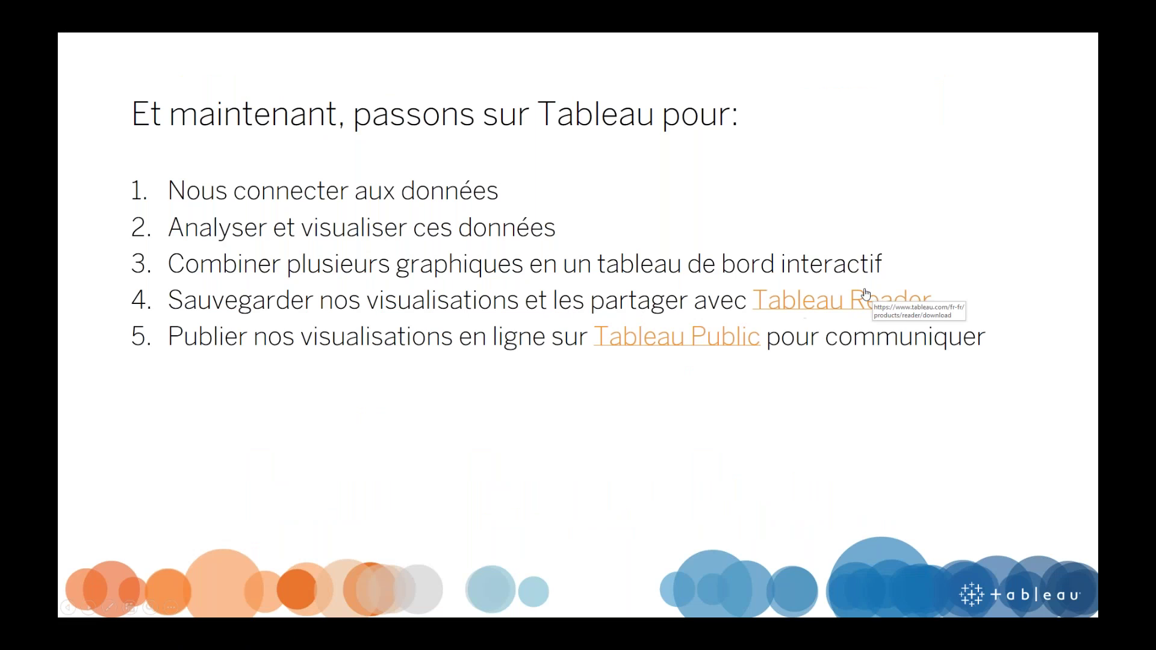
{"action": "left_click", "coordinate": [837, 300]}
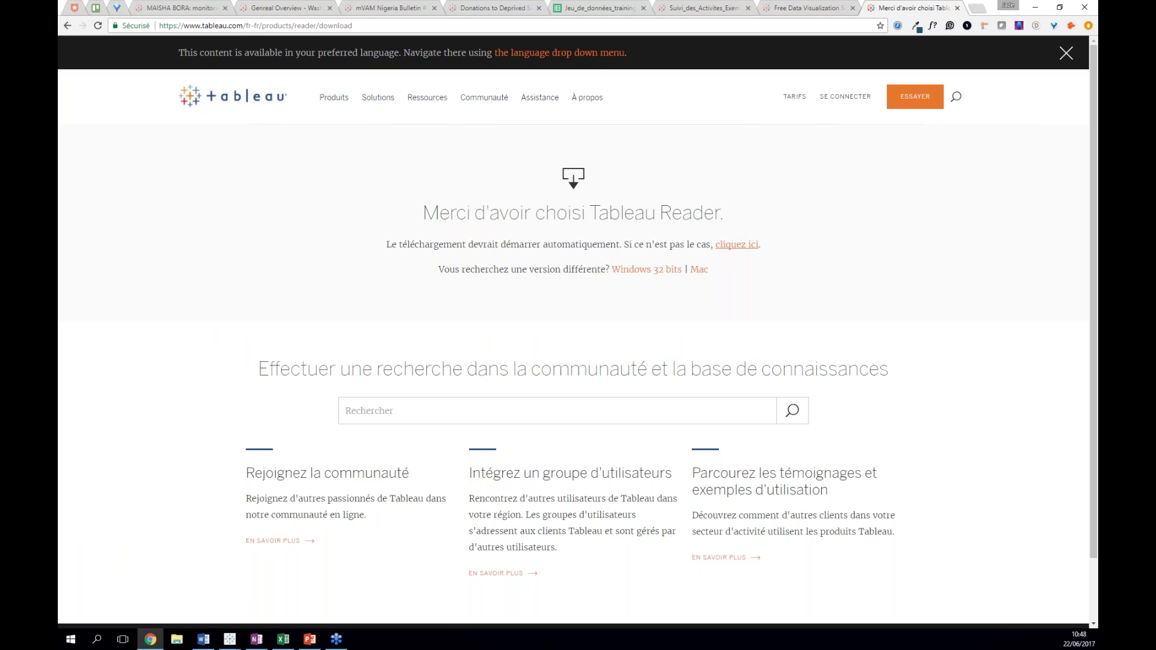
{"action": "left_click", "coordinate": [1035, 8]}
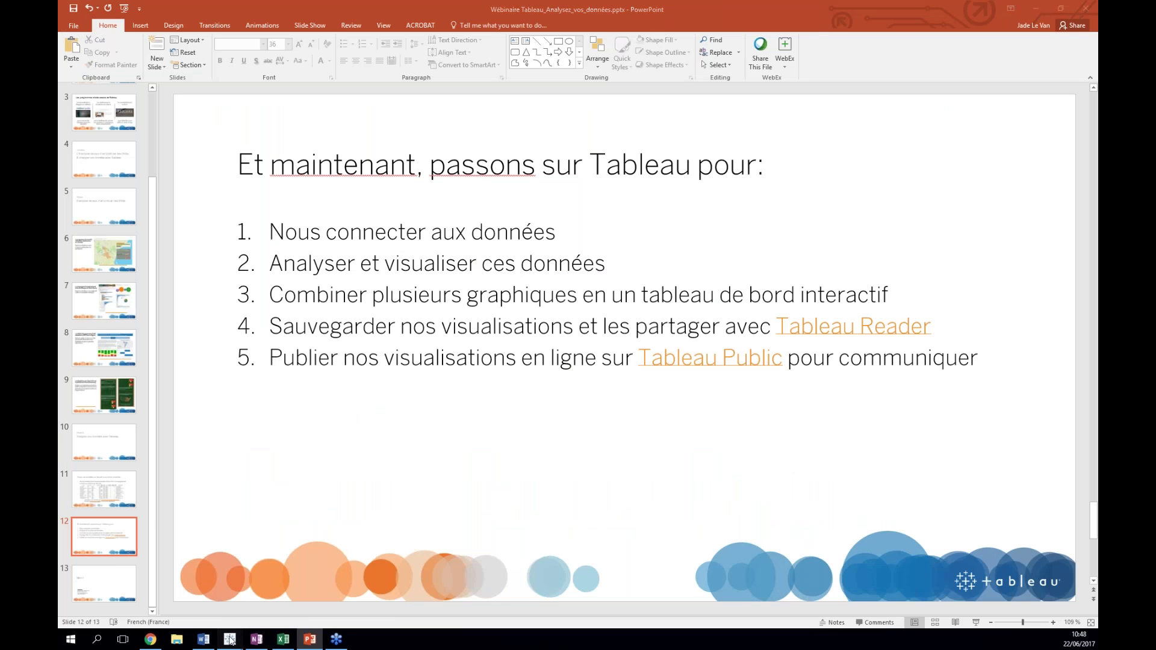
{"action": "mouse_move", "coordinate": [229, 639]}
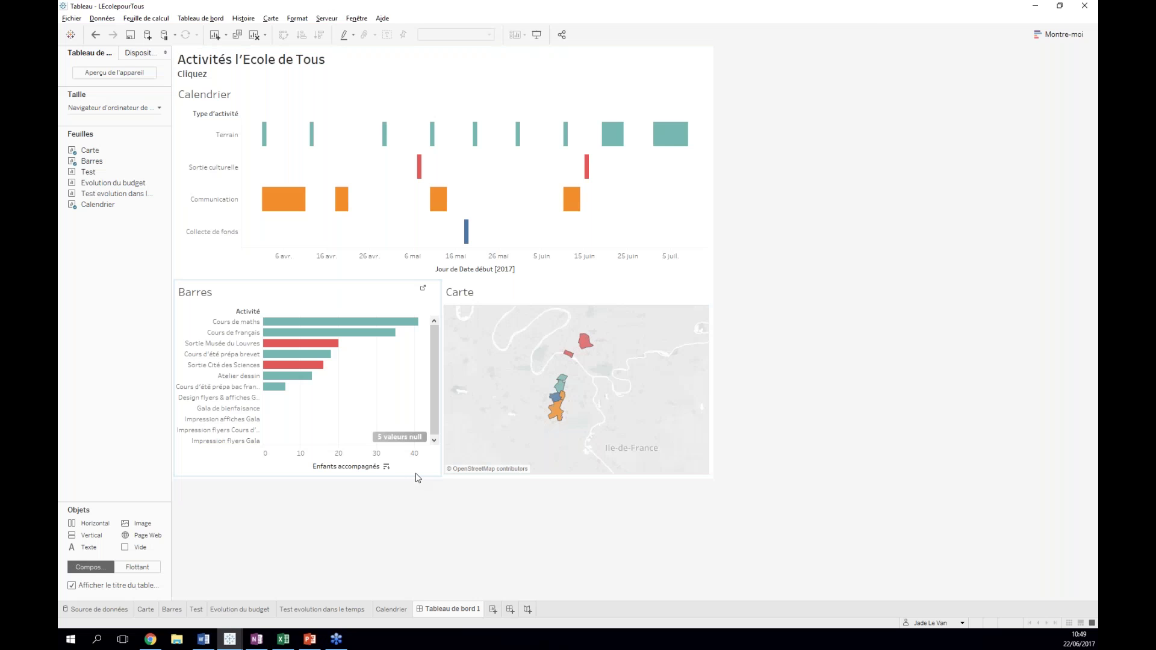
- Browse the MAISHA BORA and mVAM Nigeria Bulletin examples, ending on the Tableau Public home page
{"action": "left_click", "coordinate": [151, 641]}
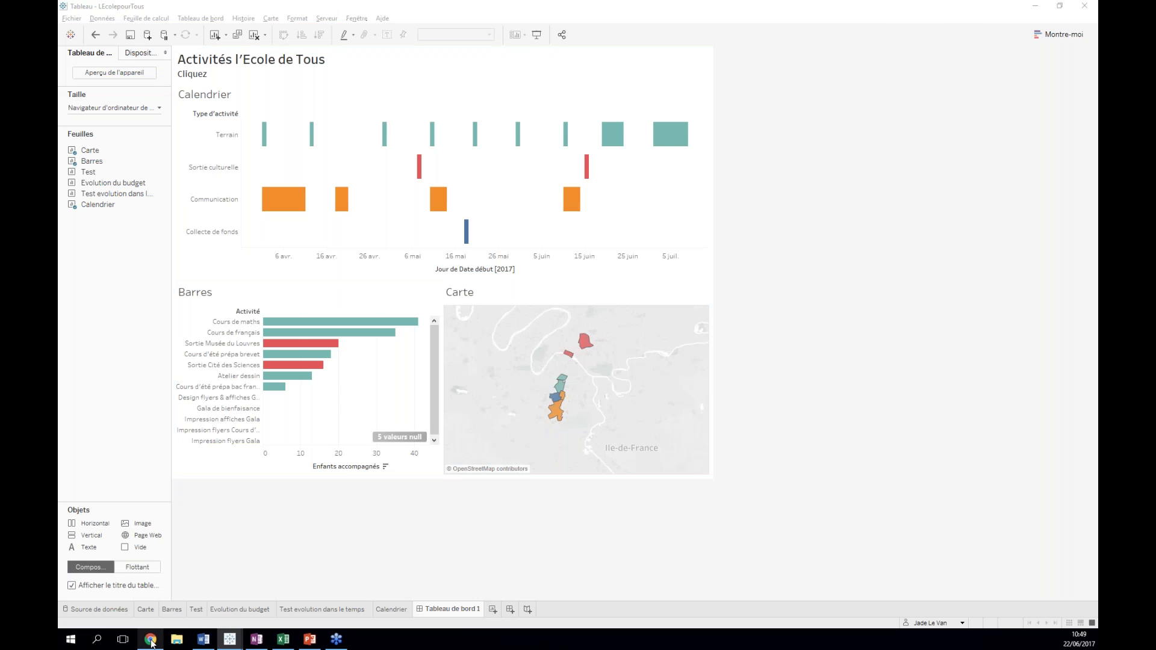
{"action": "key", "text": "ctrl+1"}
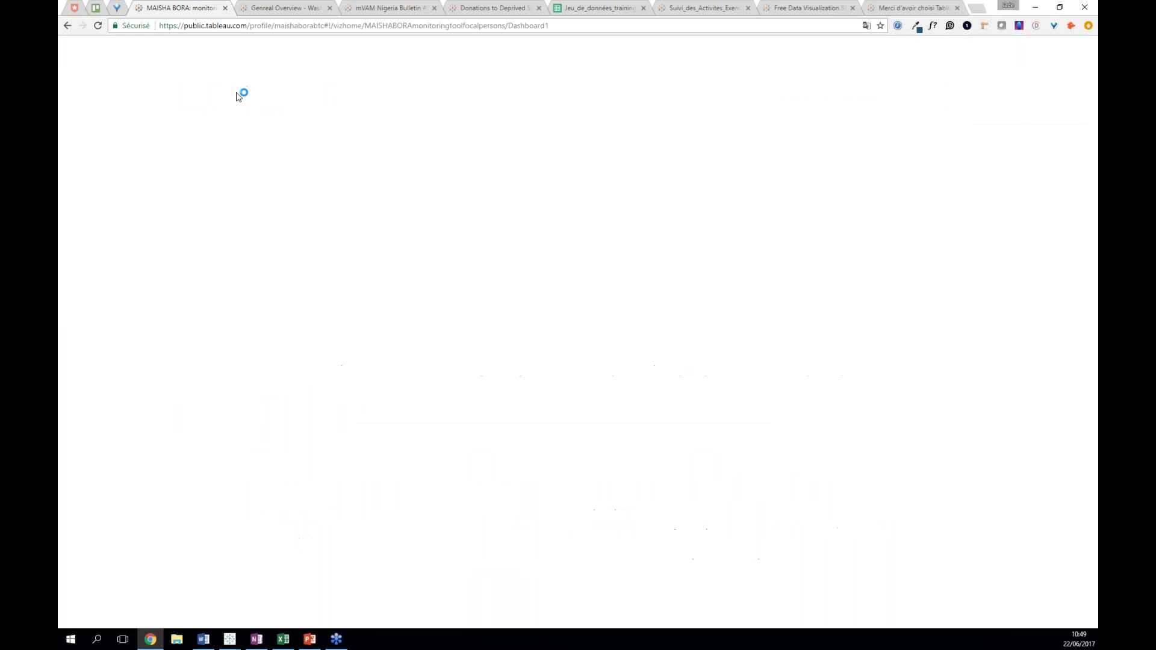
{"action": "scroll", "coordinate": [159, 163], "scroll_direction": "down", "scroll_amount": 3}
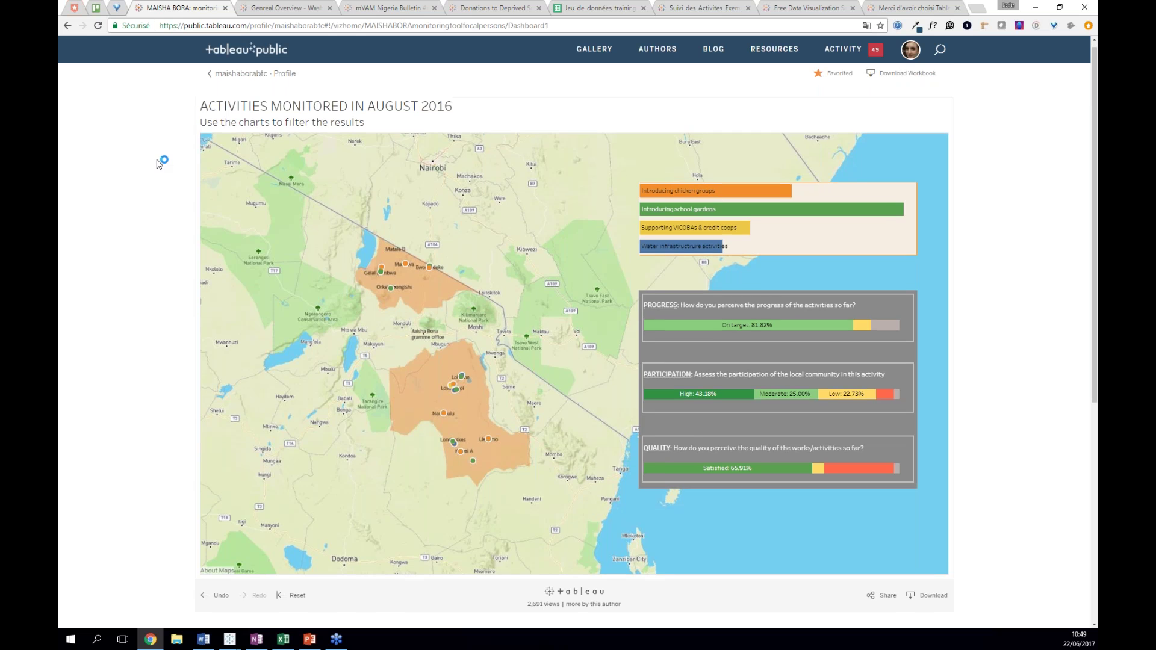
{"action": "key", "text": "ctrl+Tab"}
{"action": "left_click", "coordinate": [380, 12]}
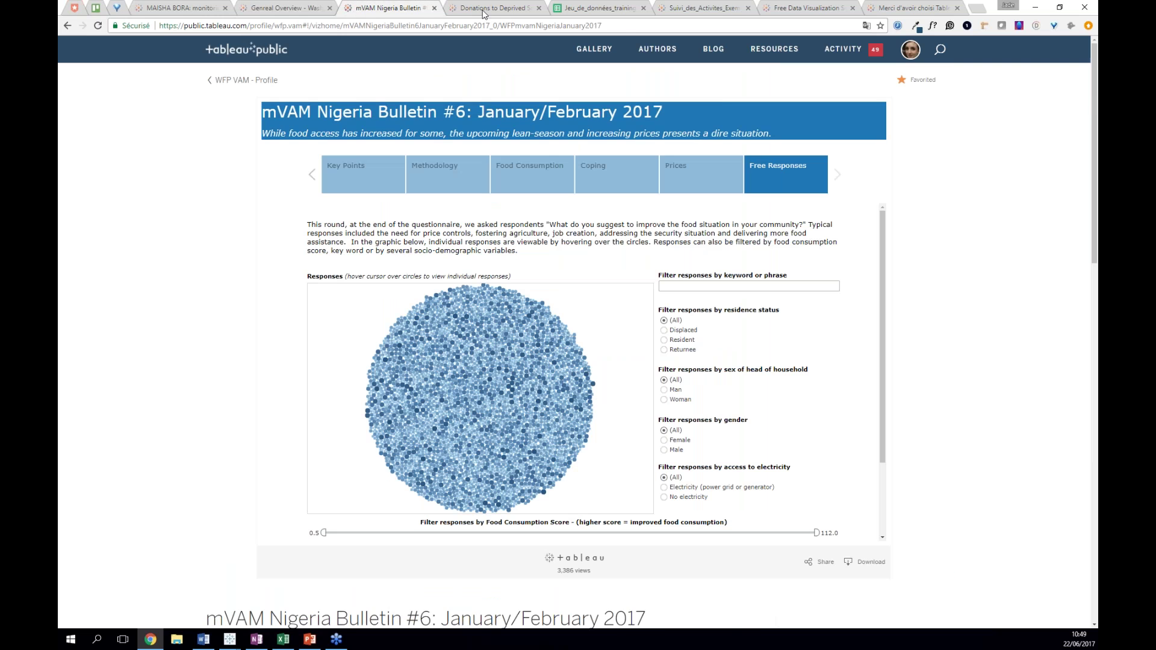
{"action": "key", "text": "ctrl+Tab"}
{"action": "scroll", "coordinate": [269, 136], "scroll_direction": "up", "scroll_amount": 2}
{"action": "left_click", "coordinate": [260, 50]}
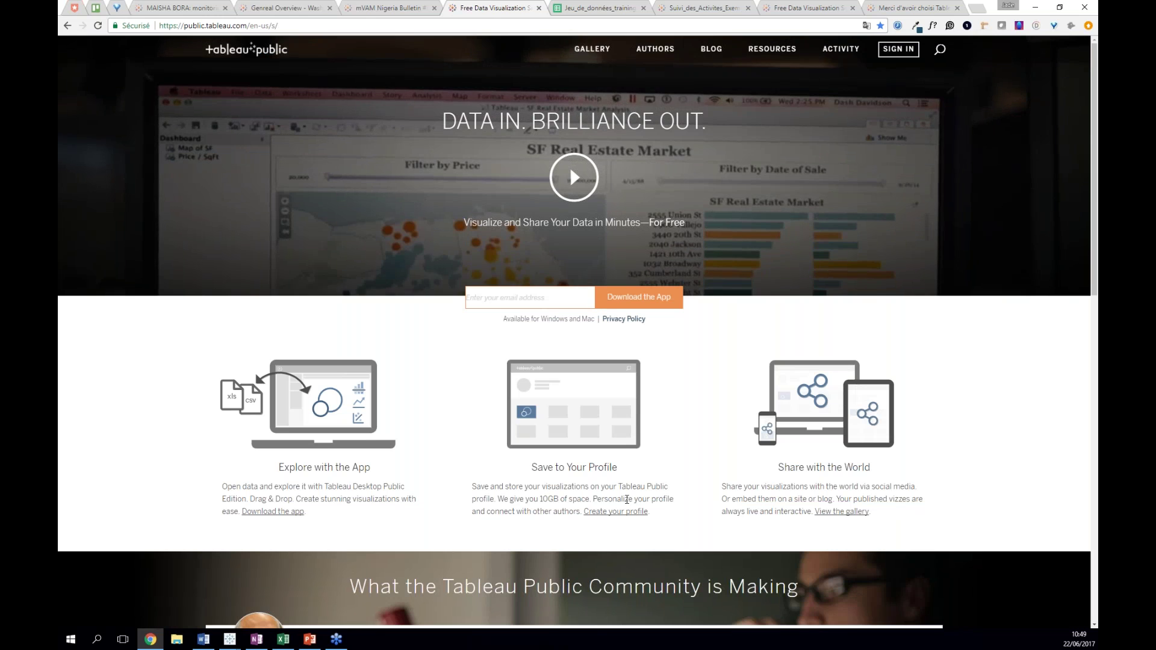
{"action": "scroll", "coordinate": [627, 499], "scroll_direction": "down", "scroll_amount": 1}
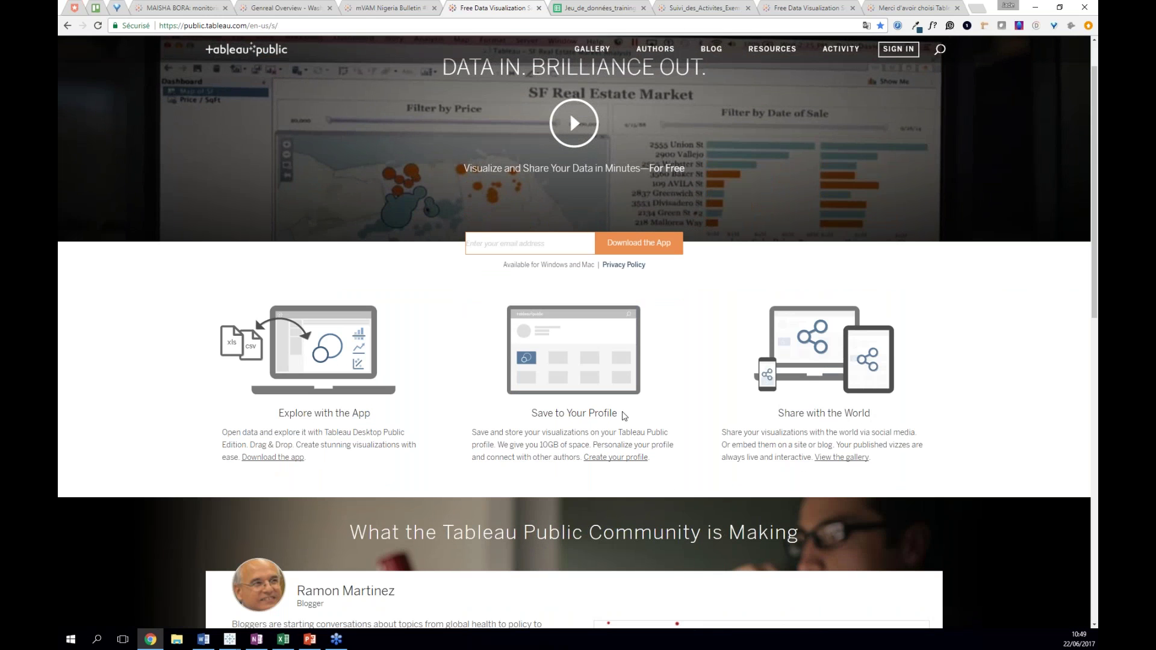
- Open the Create a Profile form twice and close it without signing up
{"action": "left_click", "coordinate": [615, 458]}
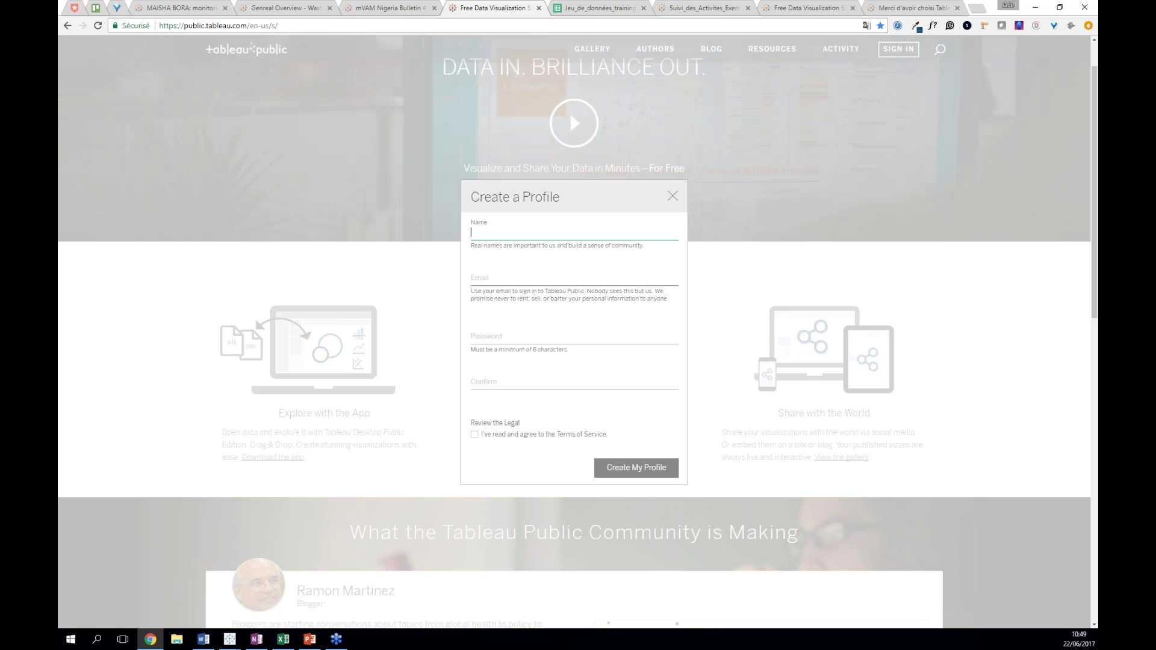
{"action": "left_click", "coordinate": [334, 322]}
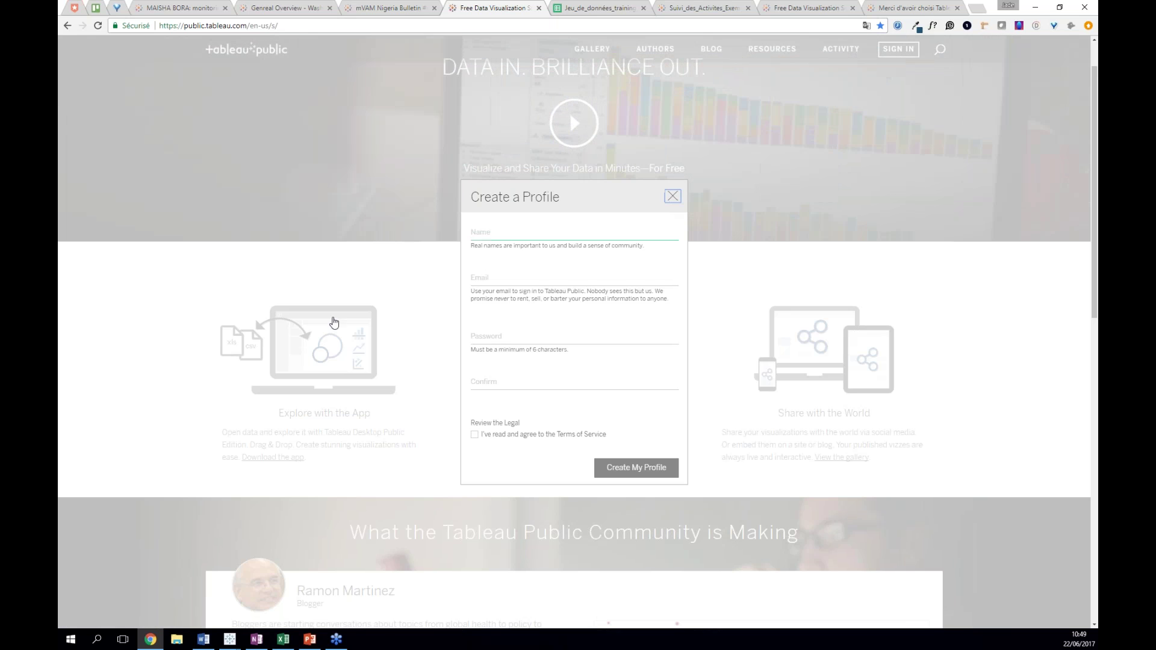
{"action": "left_click", "coordinate": [334, 322]}
{"action": "scroll", "coordinate": [157, 540], "scroll_direction": "down", "scroll_amount": 15}
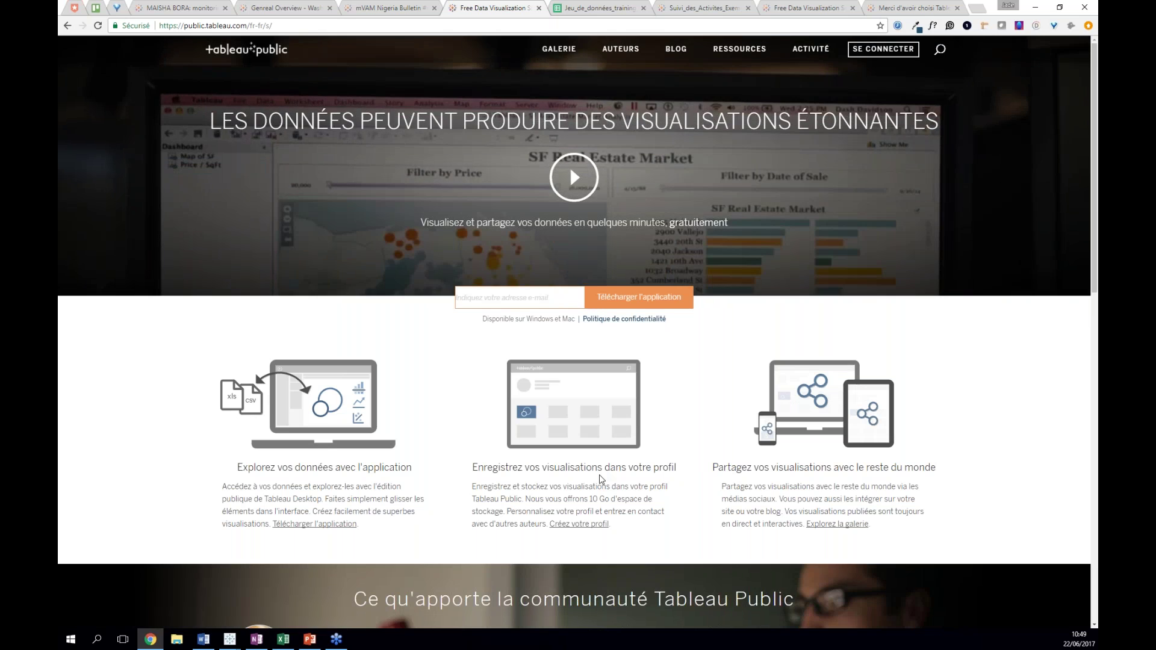
{"action": "left_click", "coordinate": [493, 232]}
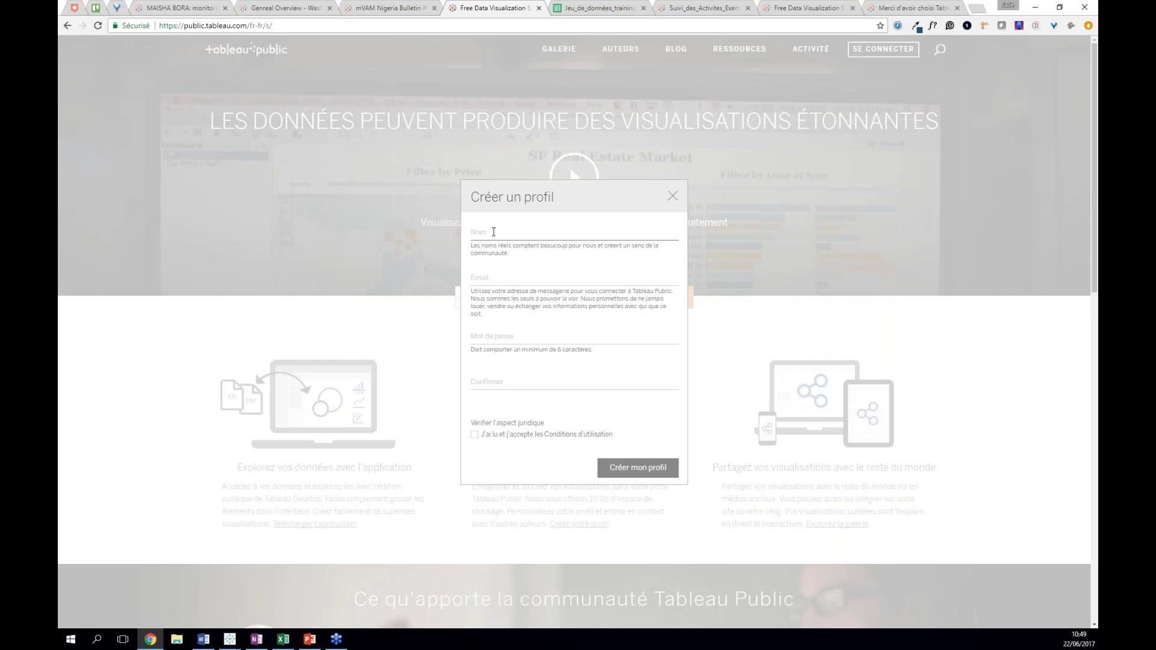
{"action": "left_click", "coordinate": [672, 198]}
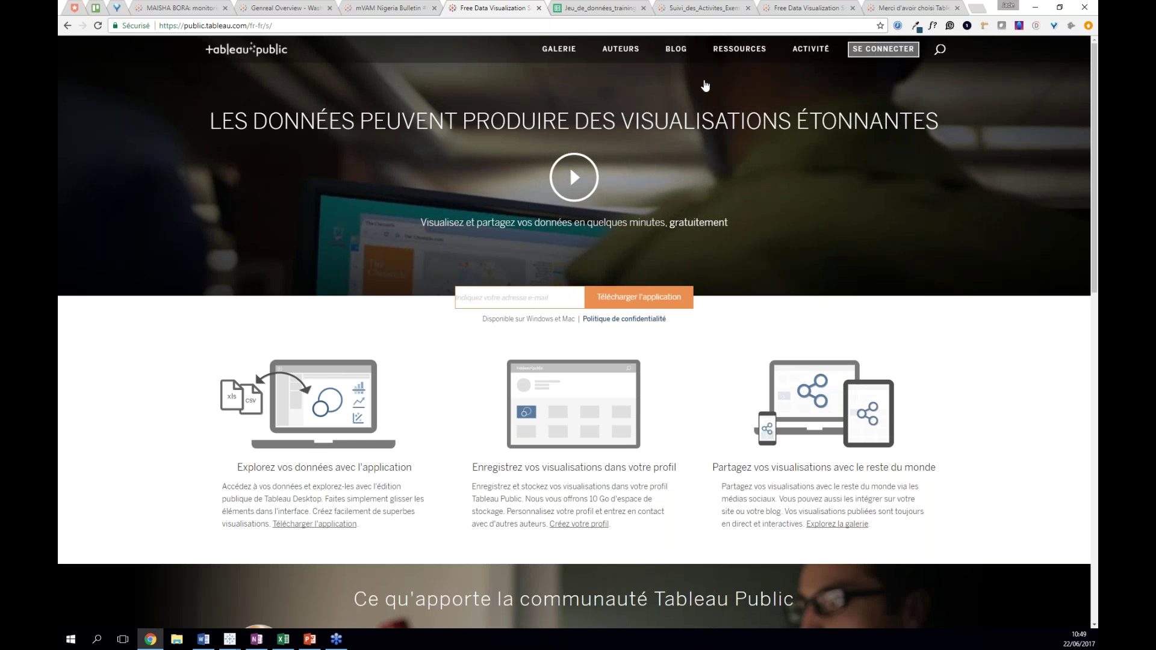
- Sign in to Tableau Public with the account e-mail and password
{"action": "left_click", "coordinate": [883, 49]}
{"action": "key", "text": "Tab"}
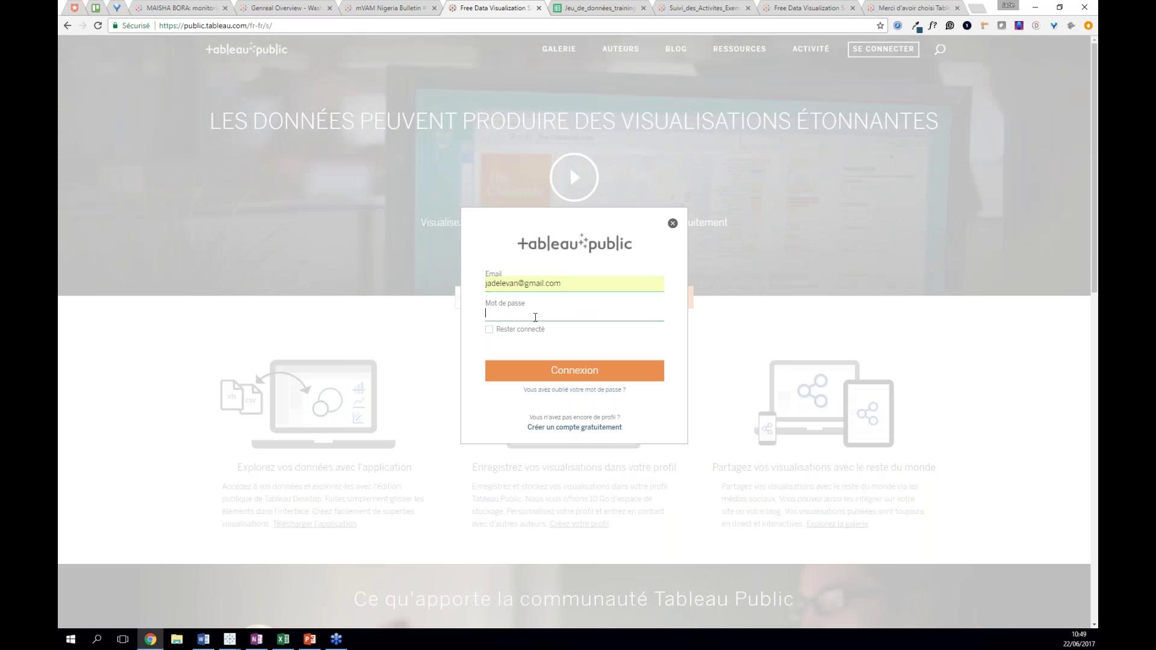
{"action": "type", "text": "••"}
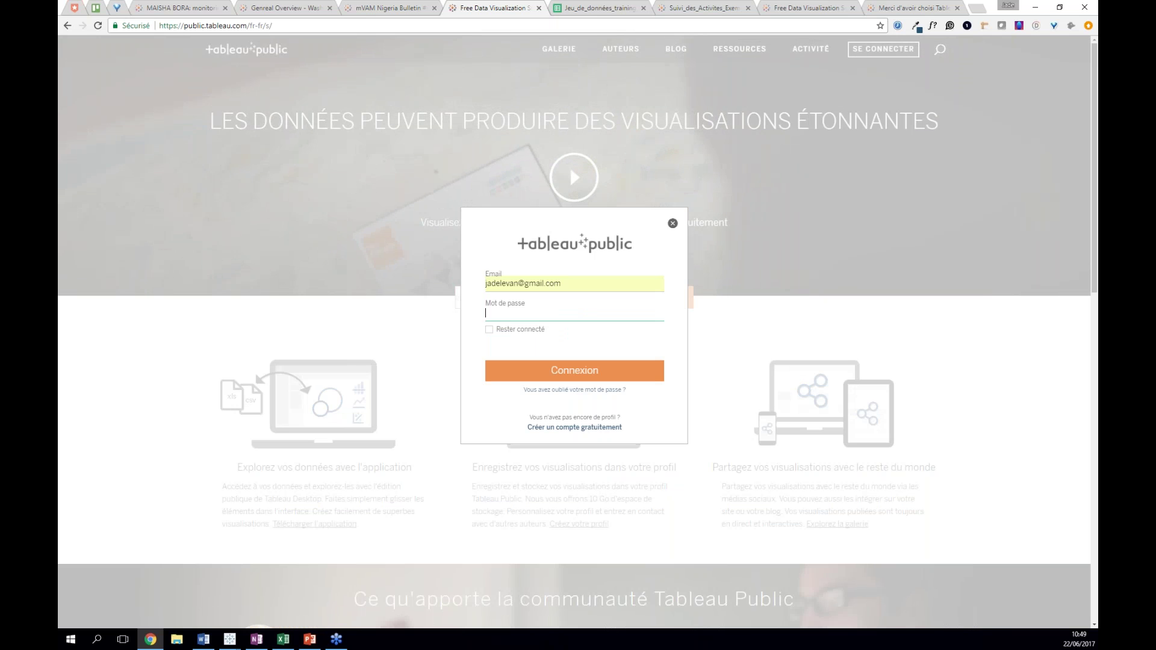
{"action": "type", "text": "••••••••••"}
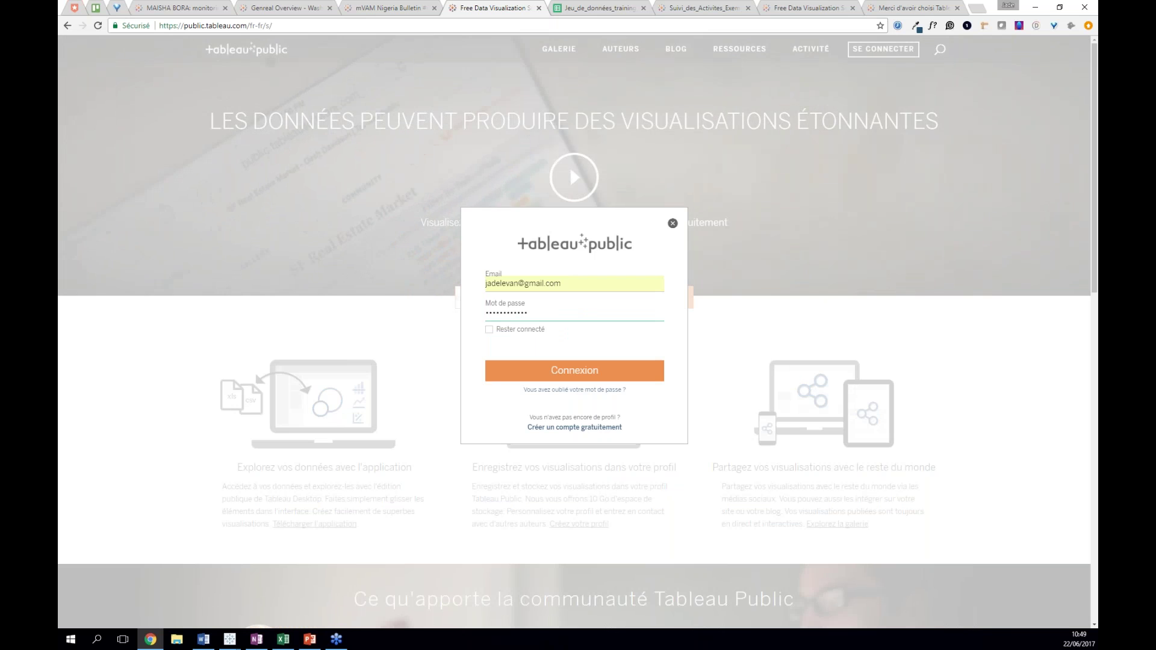
{"action": "left_click", "coordinate": [574, 371]}
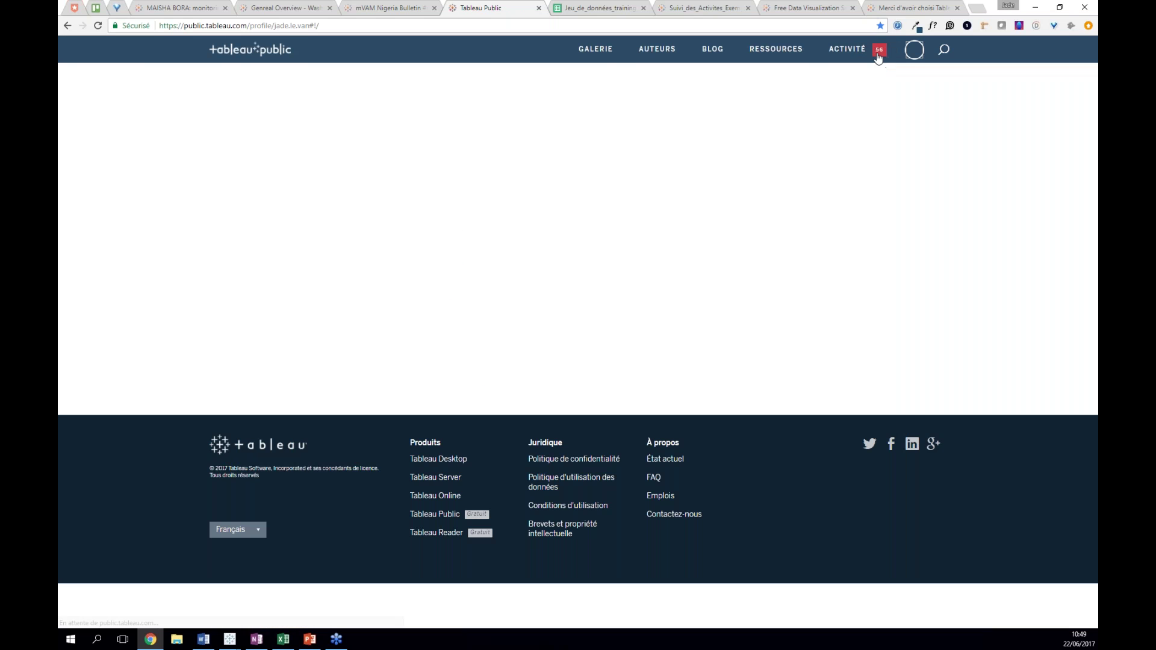
{"action": "mouse_move", "coordinate": [913, 57]}
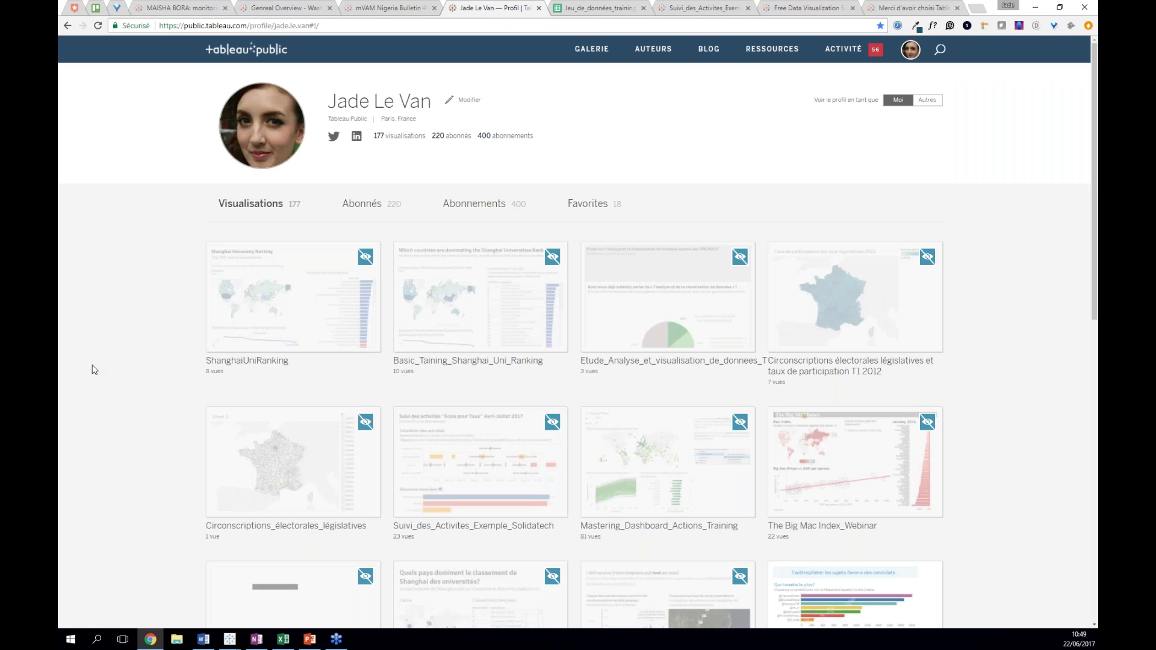
- Open the Suivi_des_Activites_Exemple_Solidatech viz, try a Communication activity and glance at its source data
{"action": "scroll", "coordinate": [94, 373], "scroll_direction": "down", "scroll_amount": 1}
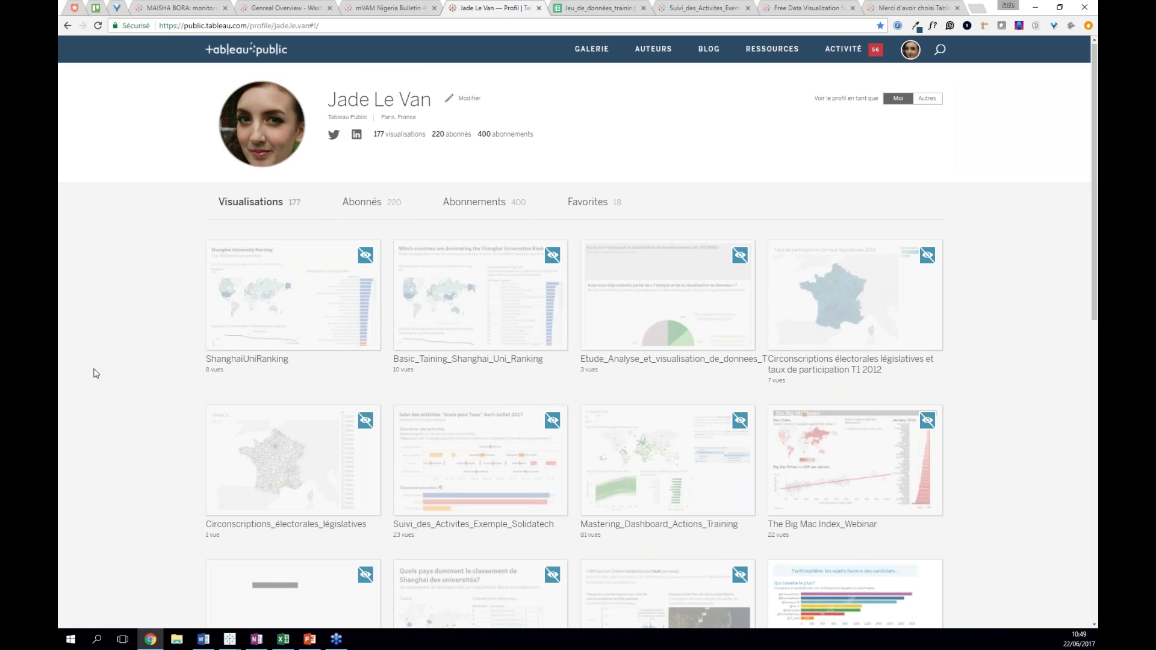
{"action": "scroll", "coordinate": [94, 373], "scroll_direction": "down", "scroll_amount": 1}
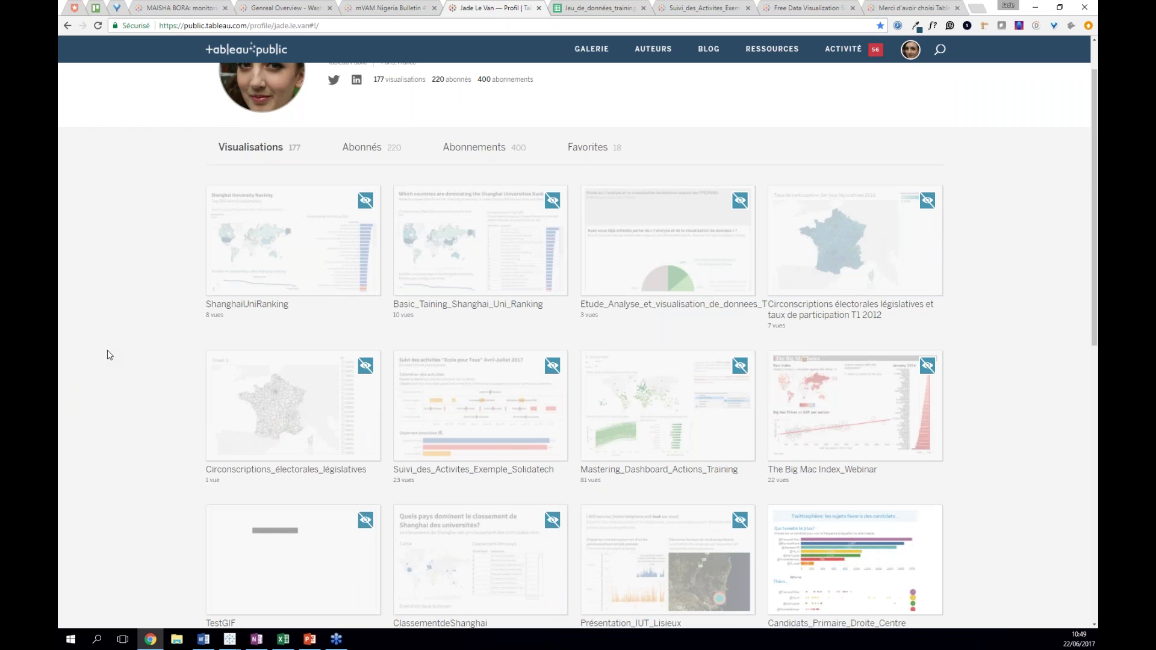
{"action": "scroll", "coordinate": [106, 361], "scroll_direction": "down", "scroll_amount": 3}
{"action": "left_click", "coordinate": [461, 255]}
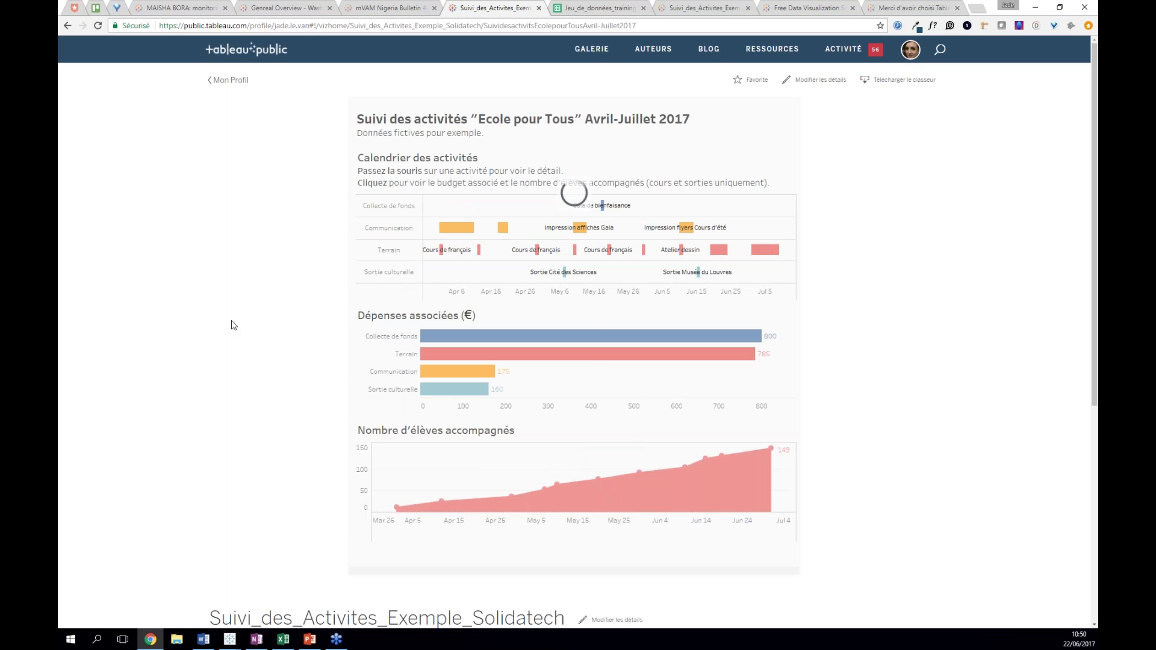
{"action": "left_click", "coordinate": [461, 226]}
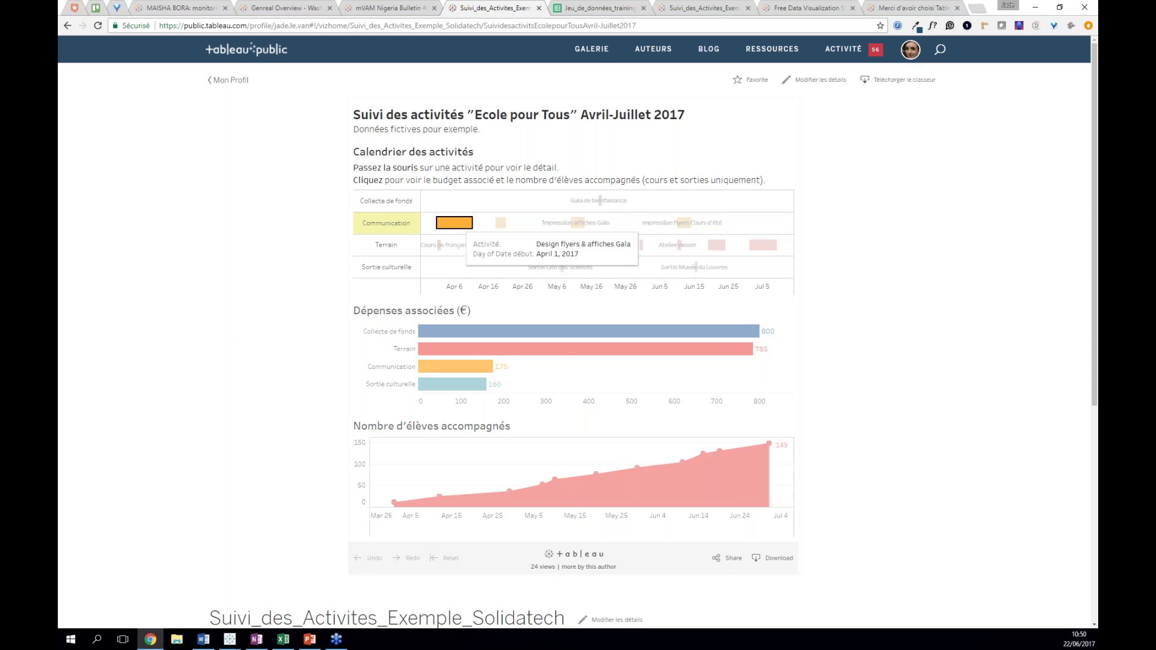
{"action": "left_click", "coordinate": [460, 226]}
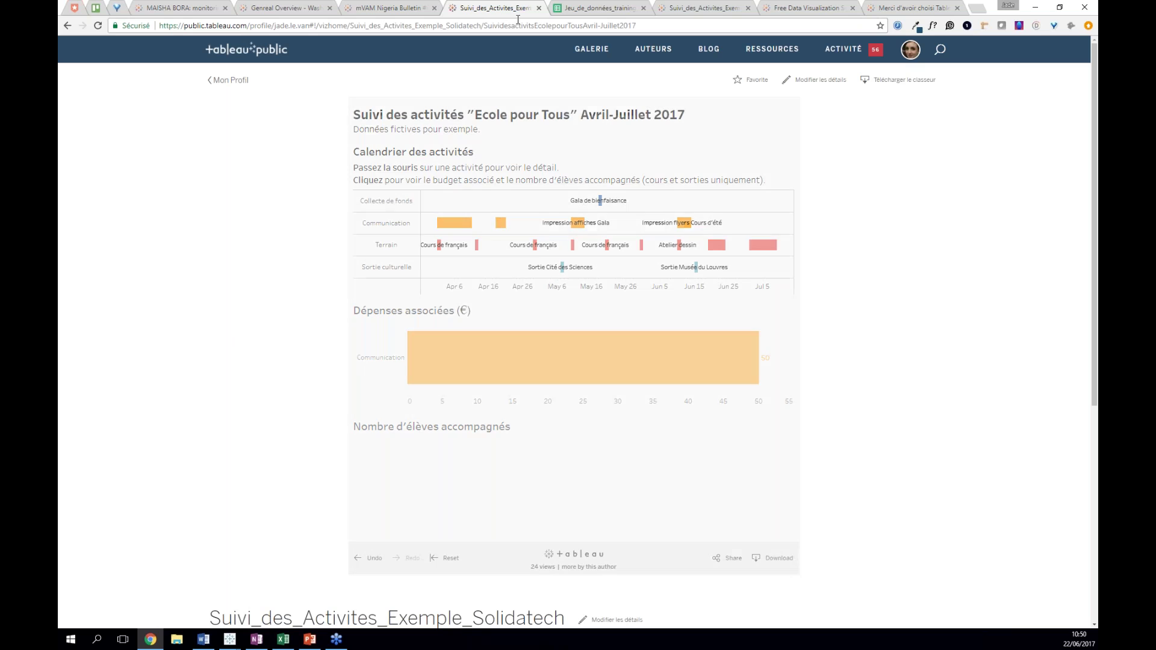
{"action": "left_click", "coordinate": [599, 8]}
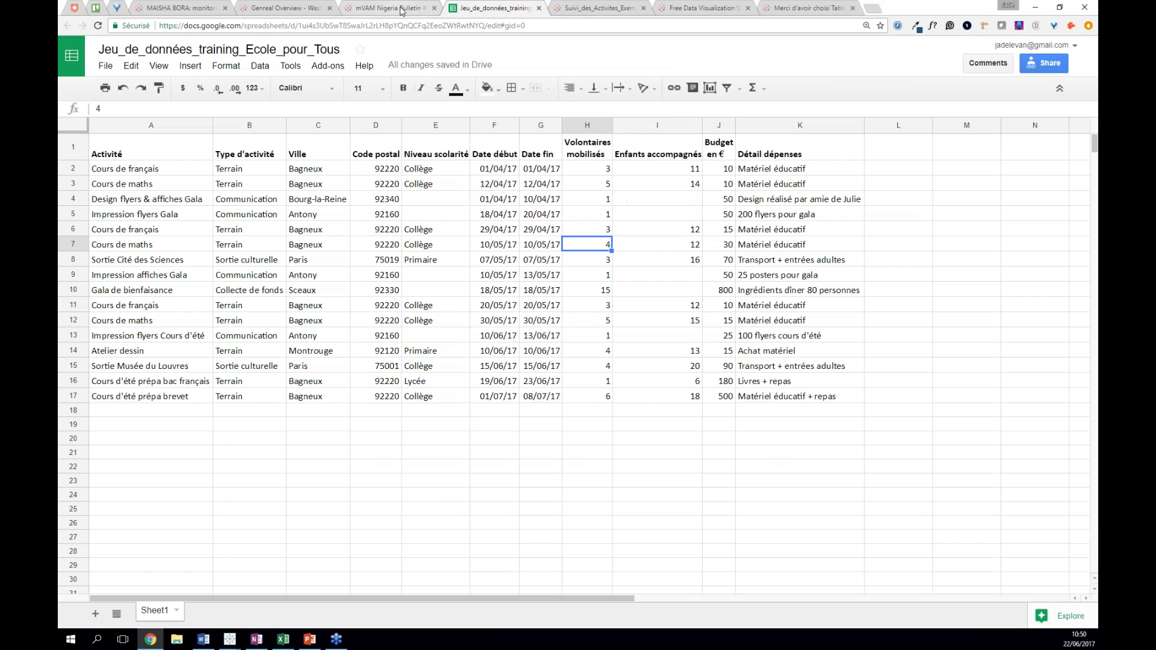
{"action": "left_click", "coordinate": [488, 7]}
{"action": "key", "text": "F5"}
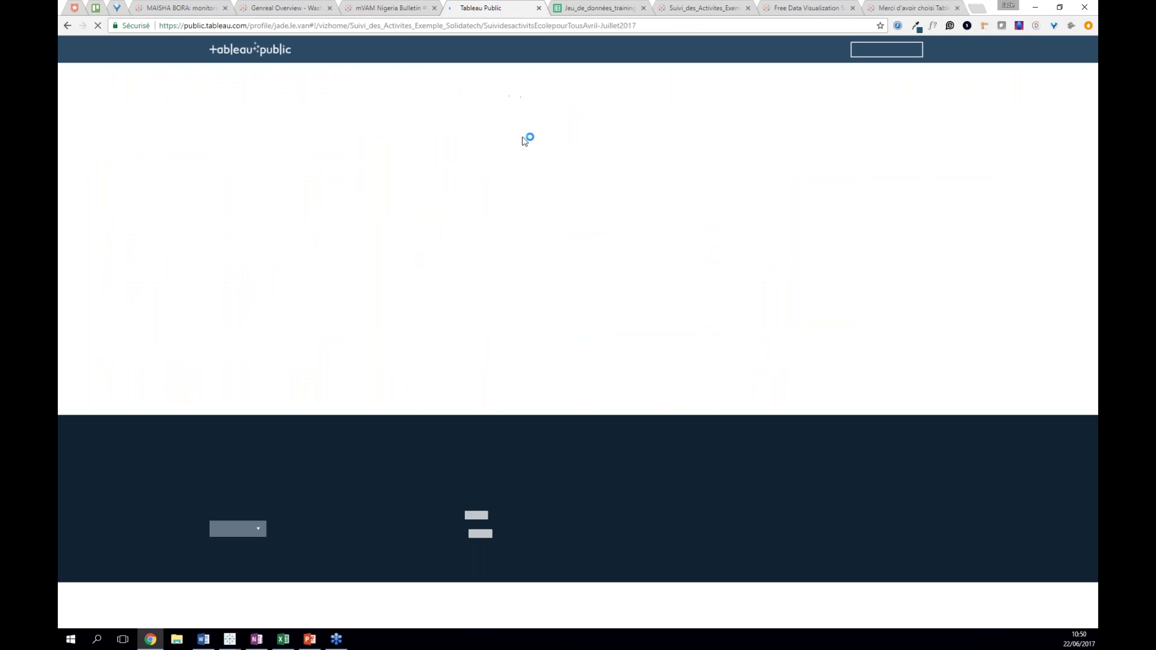
- Return to the profile page via the account menu and minimise the browser
{"action": "left_click", "coordinate": [915, 52]}
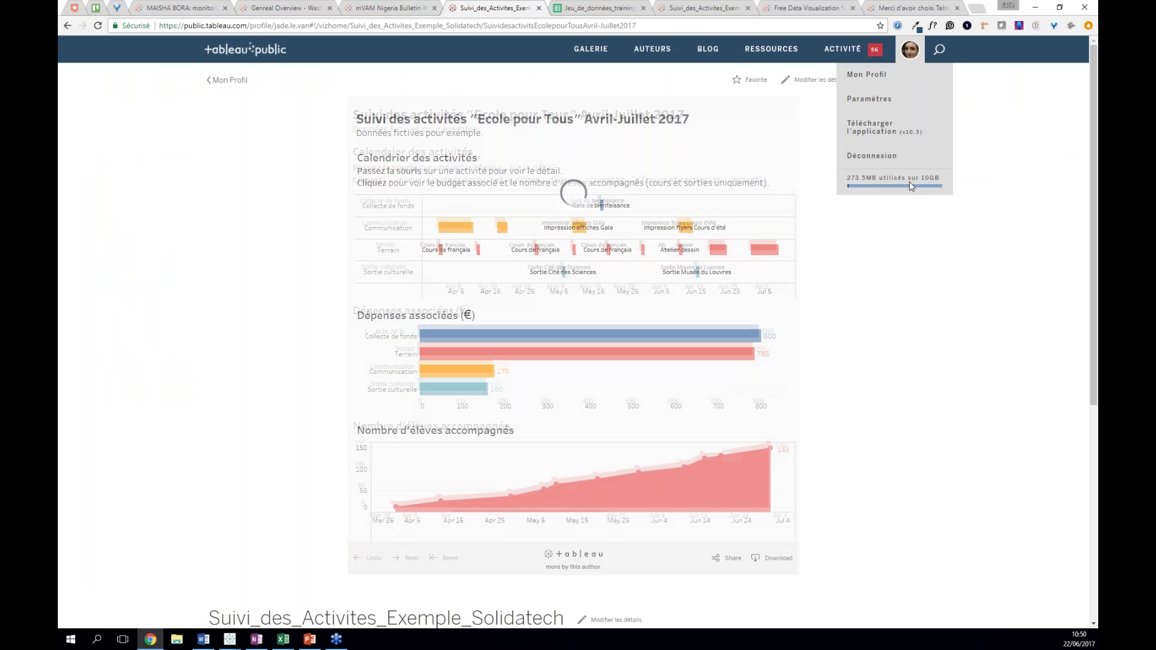
{"action": "left_click", "coordinate": [222, 81]}
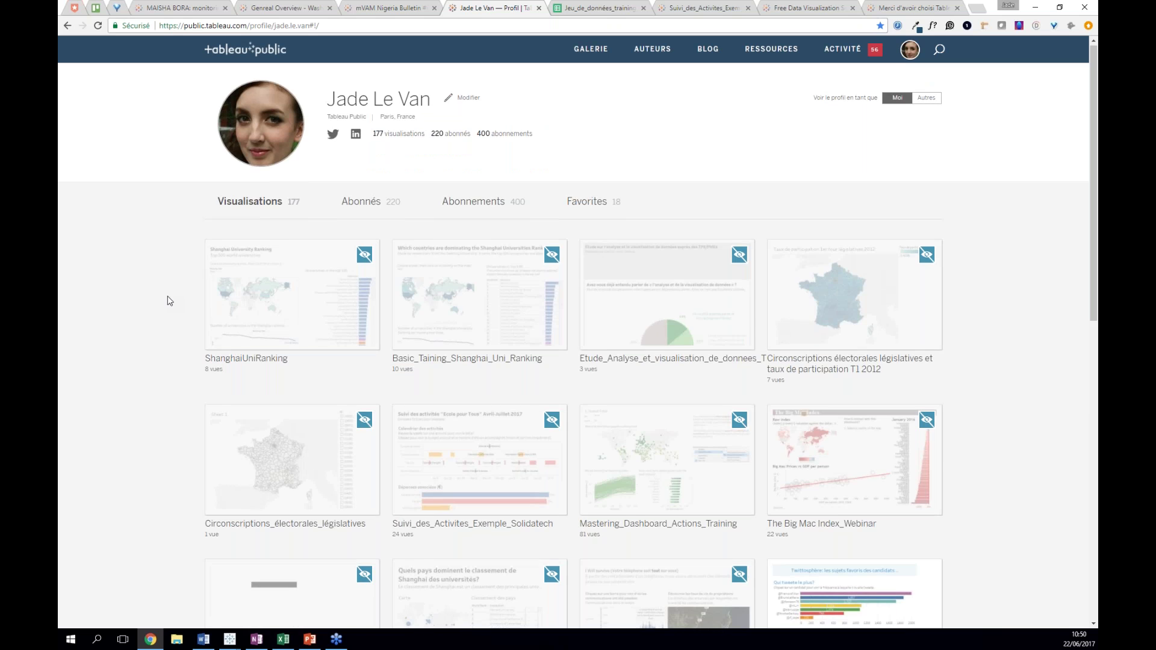
{"action": "scroll", "coordinate": [165, 296], "scroll_direction": "down", "scroll_amount": 12}
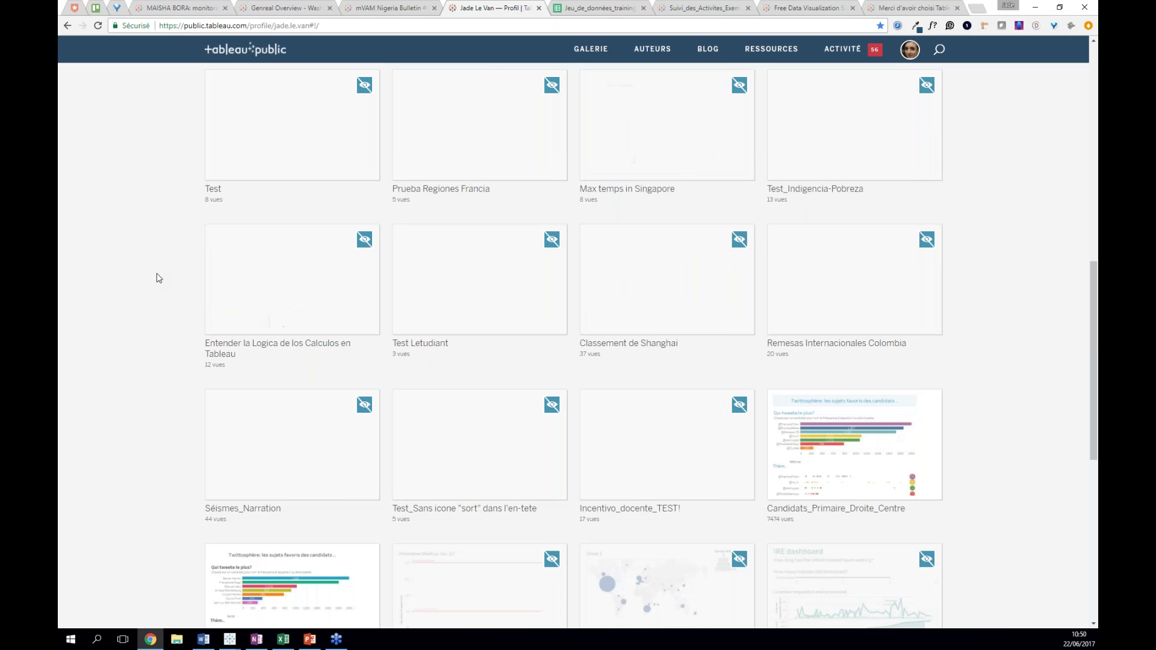
{"action": "scroll", "coordinate": [162, 279], "scroll_direction": "up", "scroll_amount": 7}
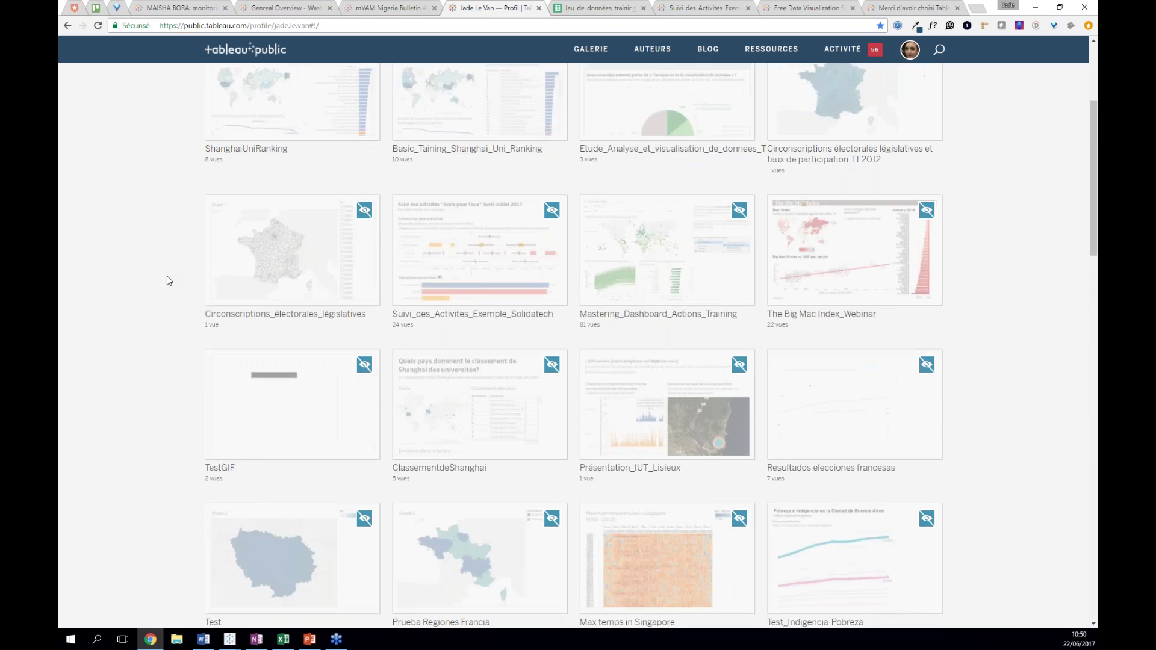
{"action": "scroll", "coordinate": [169, 281], "scroll_direction": "up", "scroll_amount": 4}
{"action": "left_click", "coordinate": [1037, 7]}
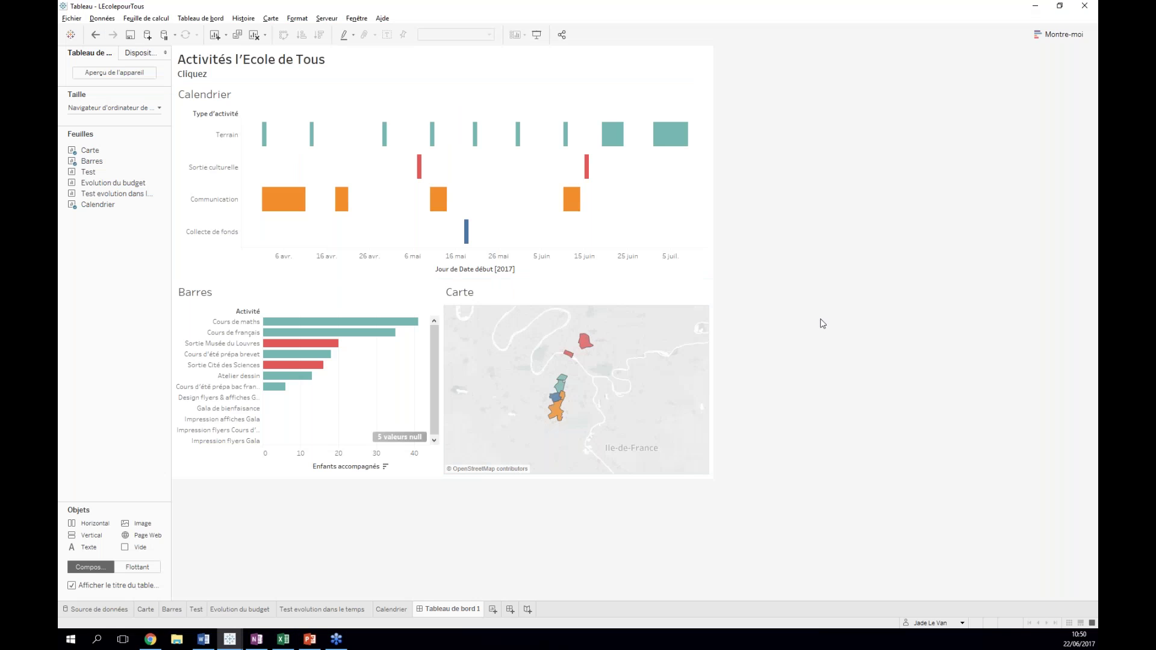
- Start Enregistrer dans Tableau Public and create a data extract including all rows
{"action": "left_click", "coordinate": [329, 19]}
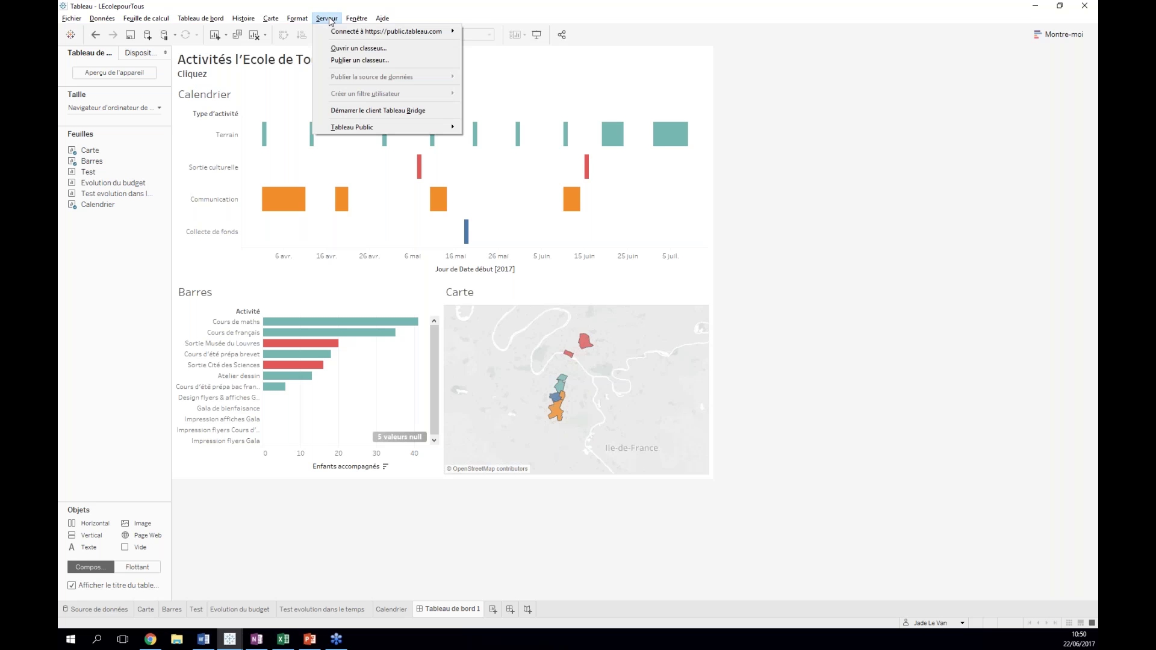
{"action": "left_click", "coordinate": [328, 20]}
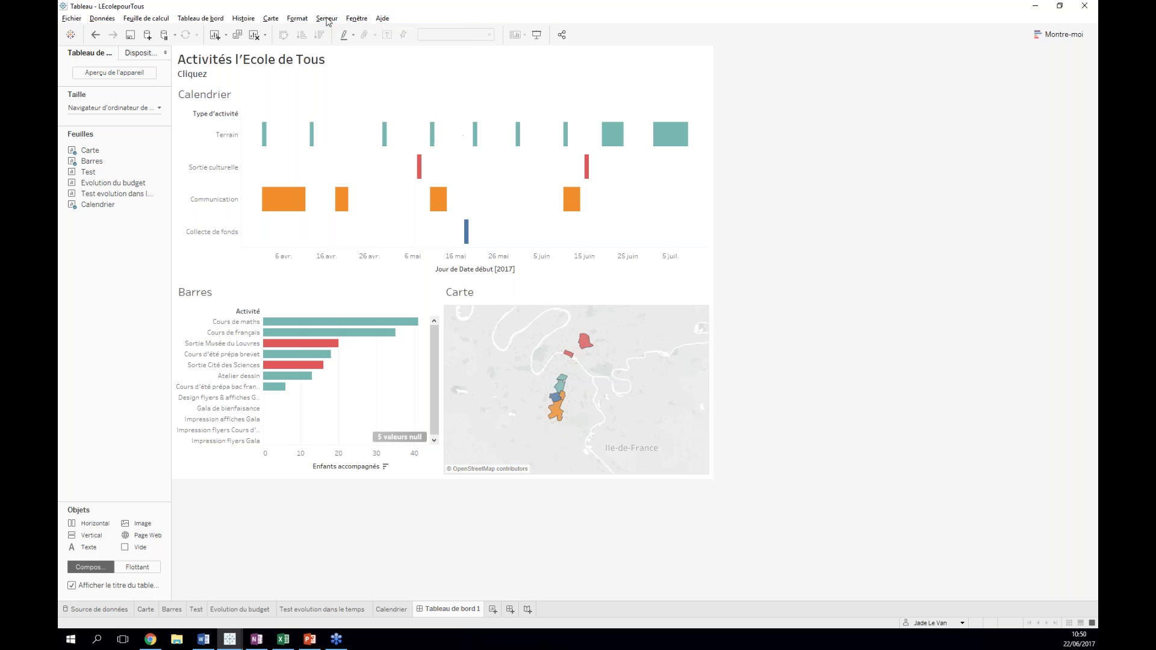
{"action": "left_click", "coordinate": [328, 20]}
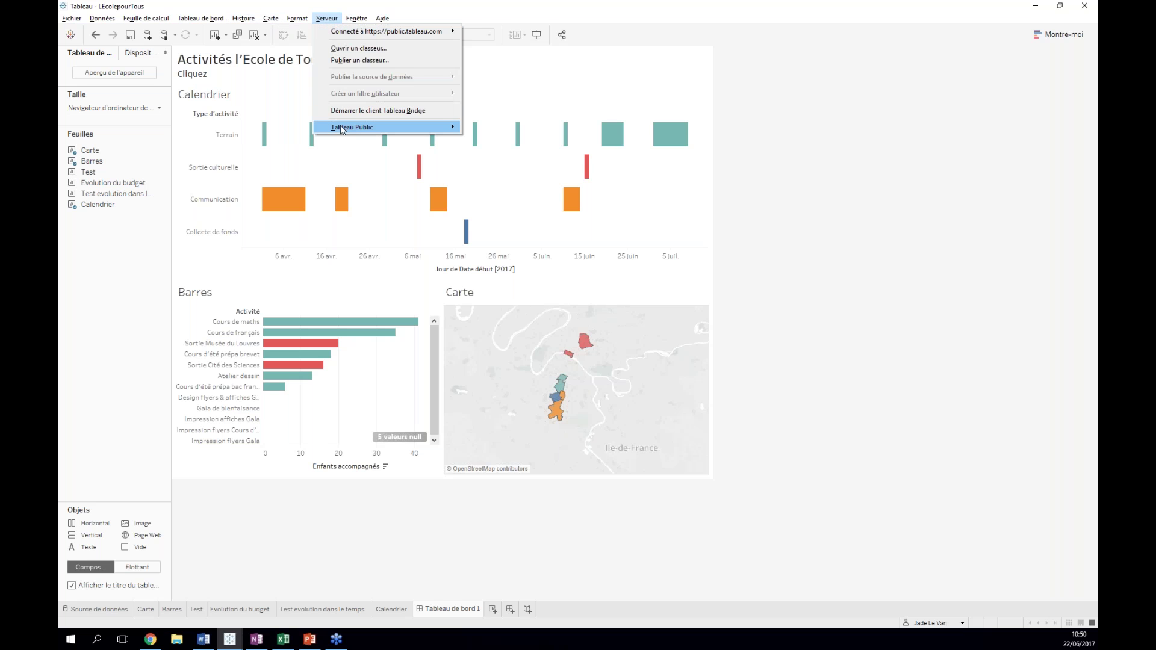
{"action": "mouse_move", "coordinate": [341, 129]}
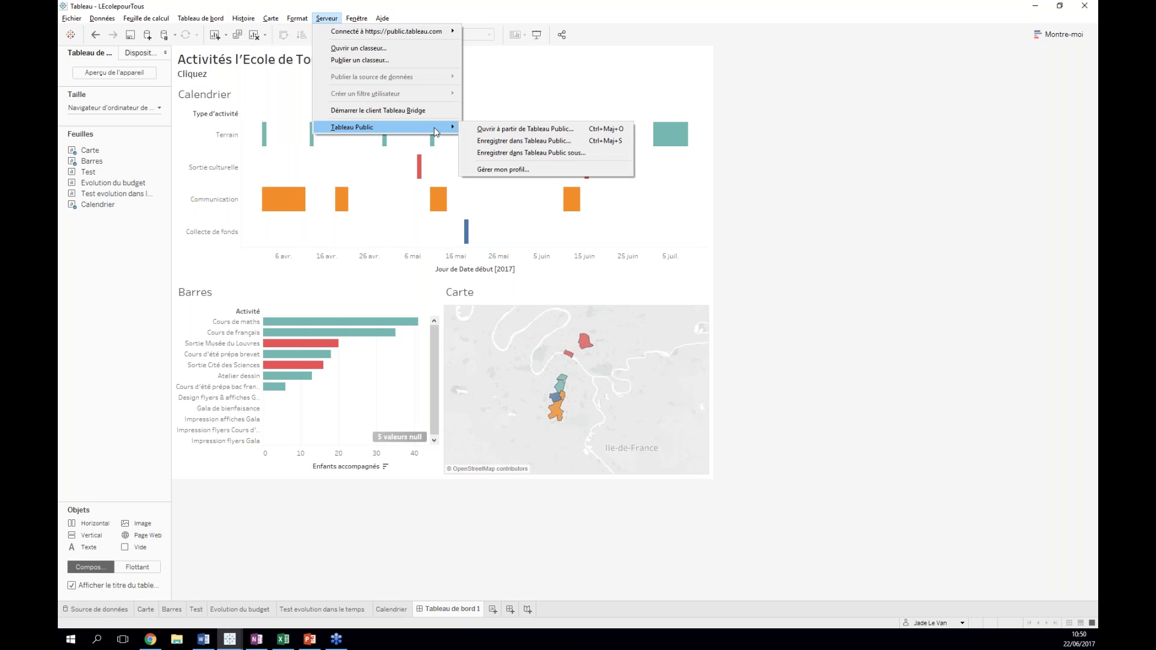
{"action": "left_click", "coordinate": [553, 142]}
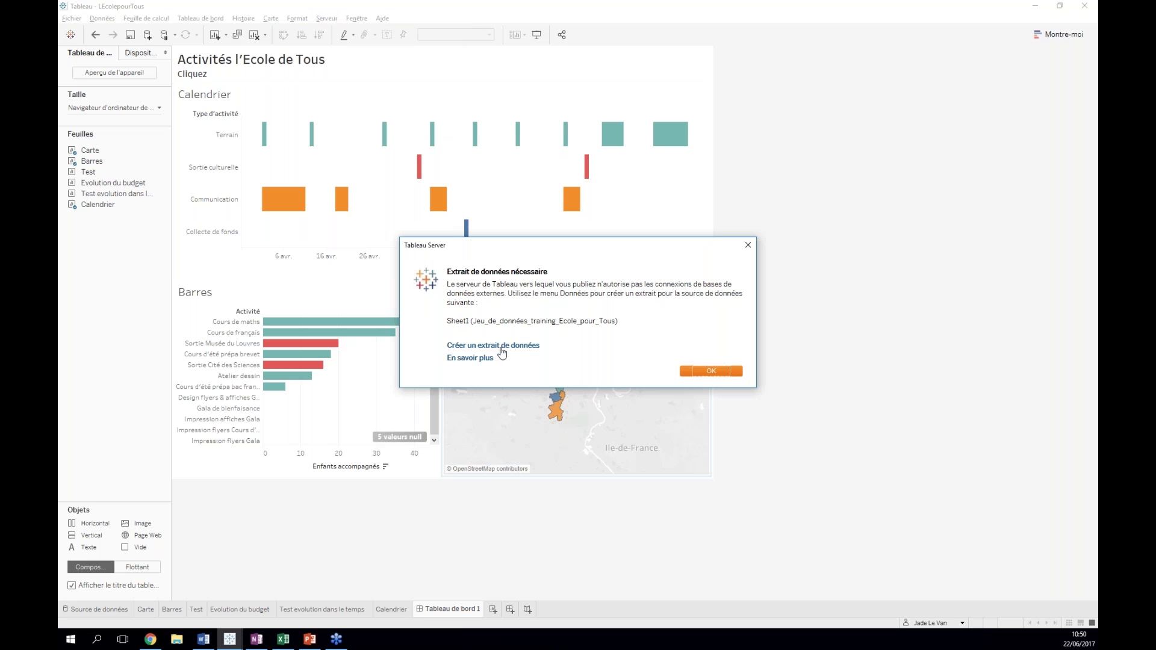
{"action": "left_click", "coordinate": [506, 348]}
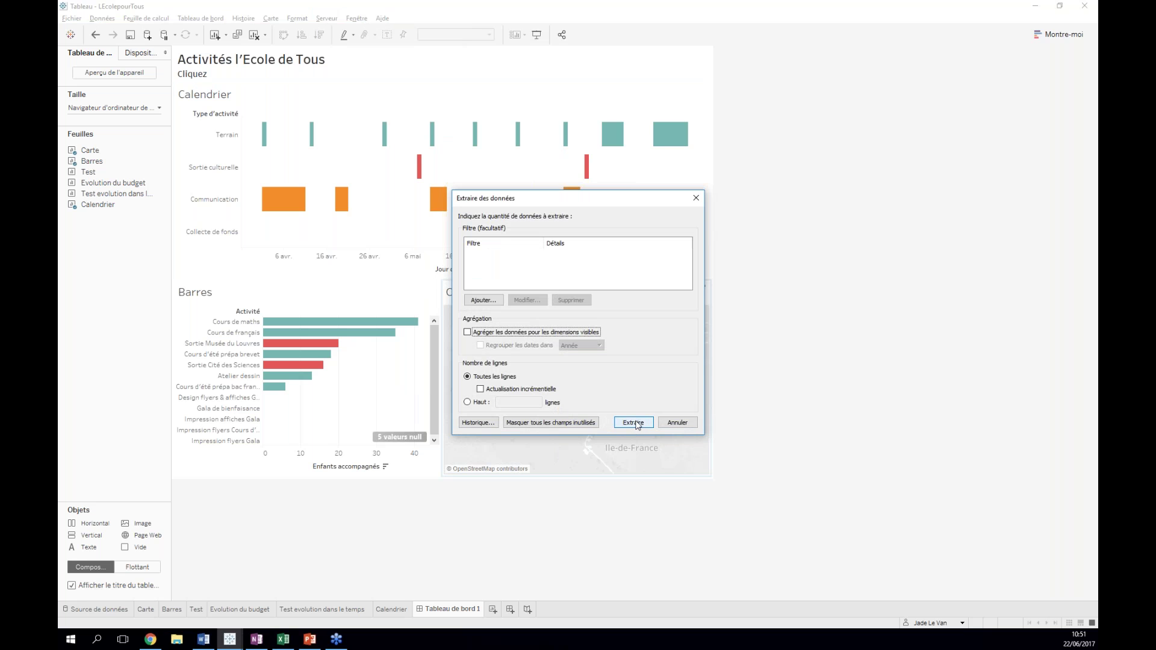
{"action": "left_click", "coordinate": [634, 423]}
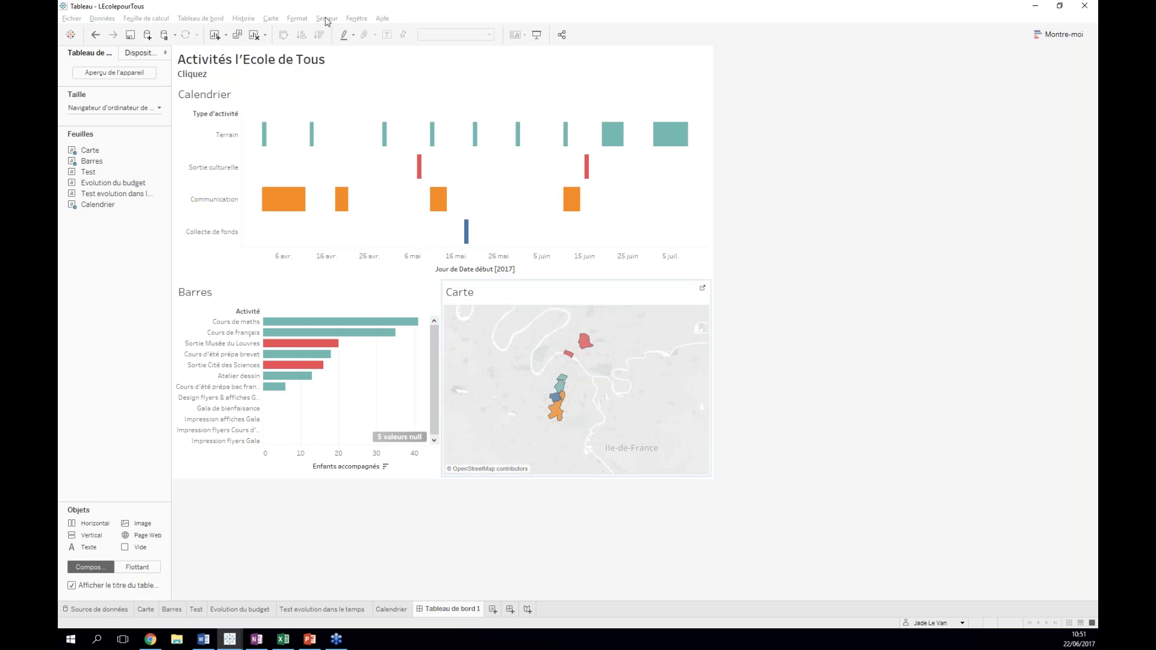
{"action": "left_click", "coordinate": [325, 20]}
{"action": "mouse_move", "coordinate": [397, 129]}
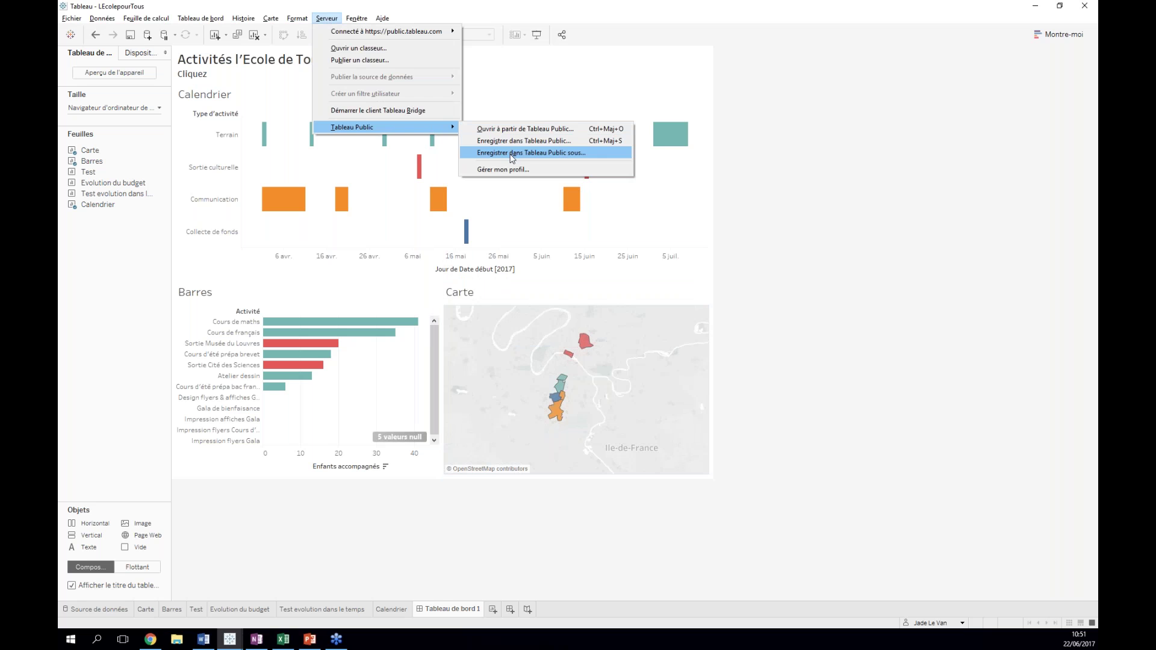
- Save the workbook to Tableau Public as LEcolepourTous, keeping its data synced with Google Sheets
{"action": "left_click", "coordinate": [511, 154]}
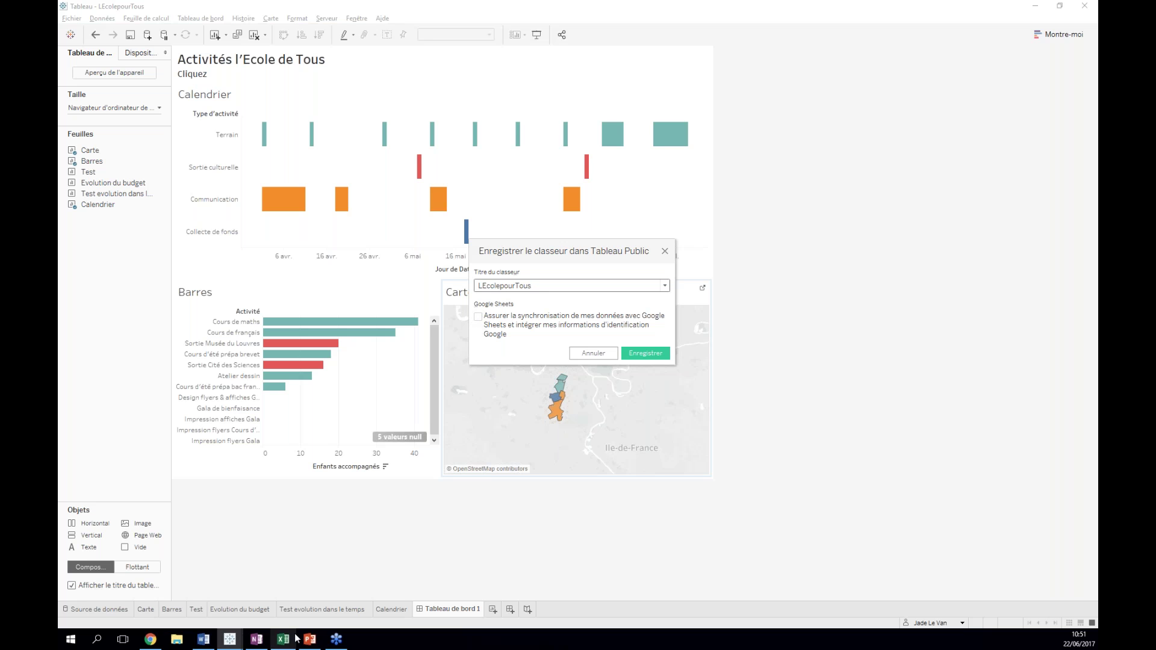
{"action": "mouse_move", "coordinate": [281, 638]}
{"action": "left_click", "coordinate": [479, 319]}
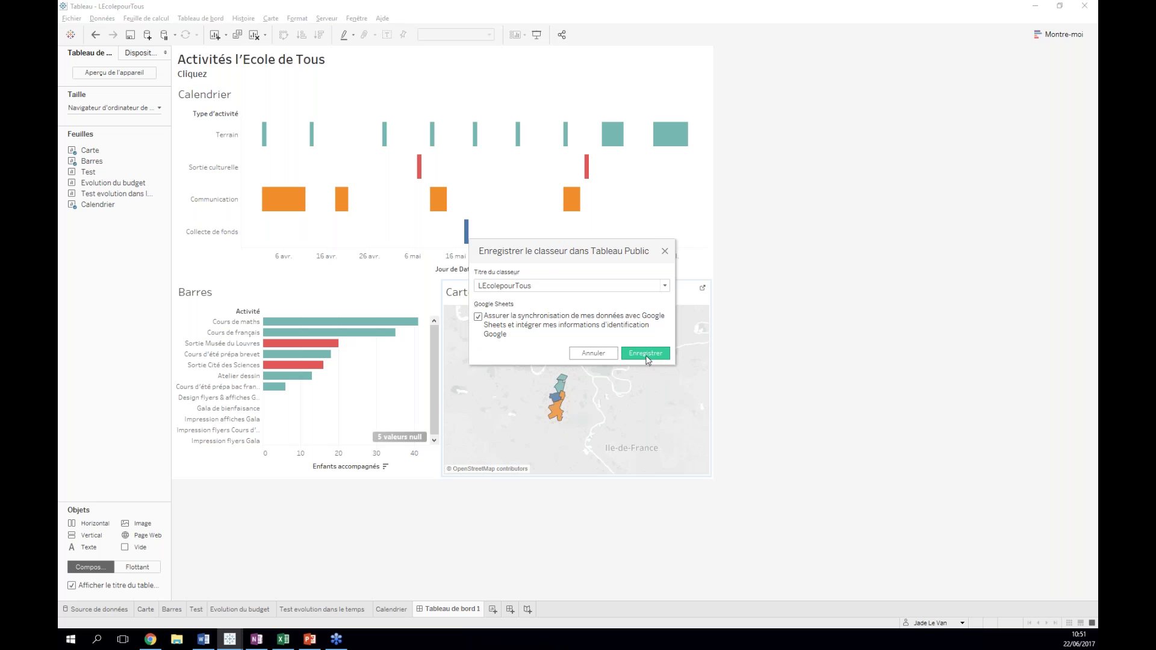
{"action": "left_click", "coordinate": [646, 357]}
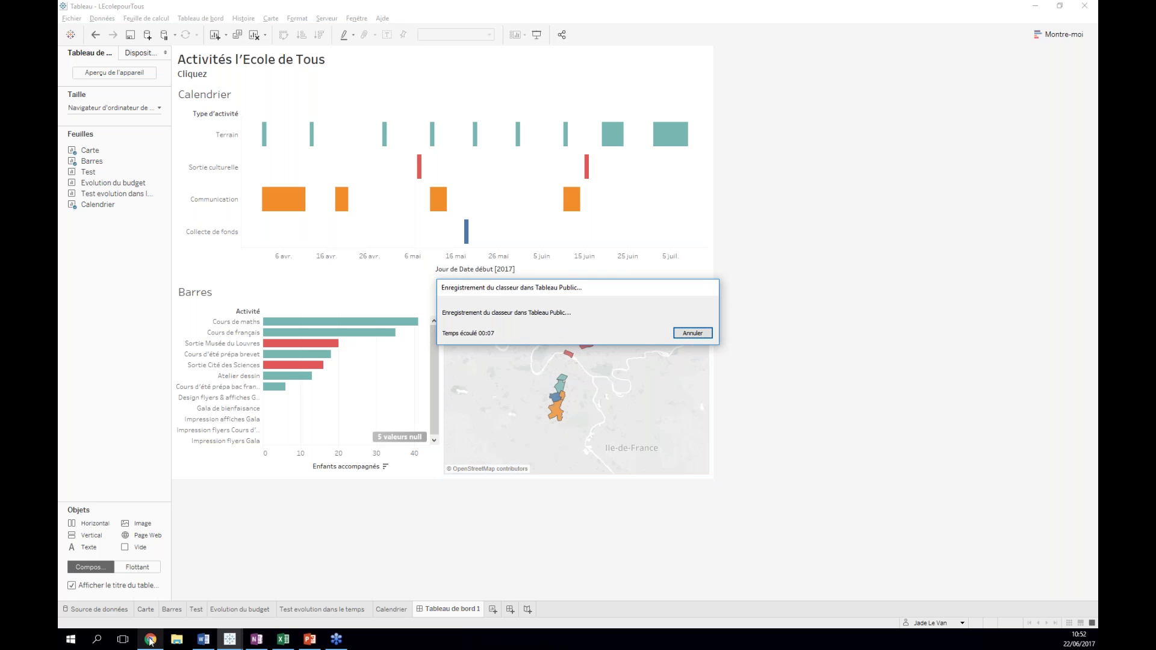
{"action": "mouse_move", "coordinate": [151, 642]}
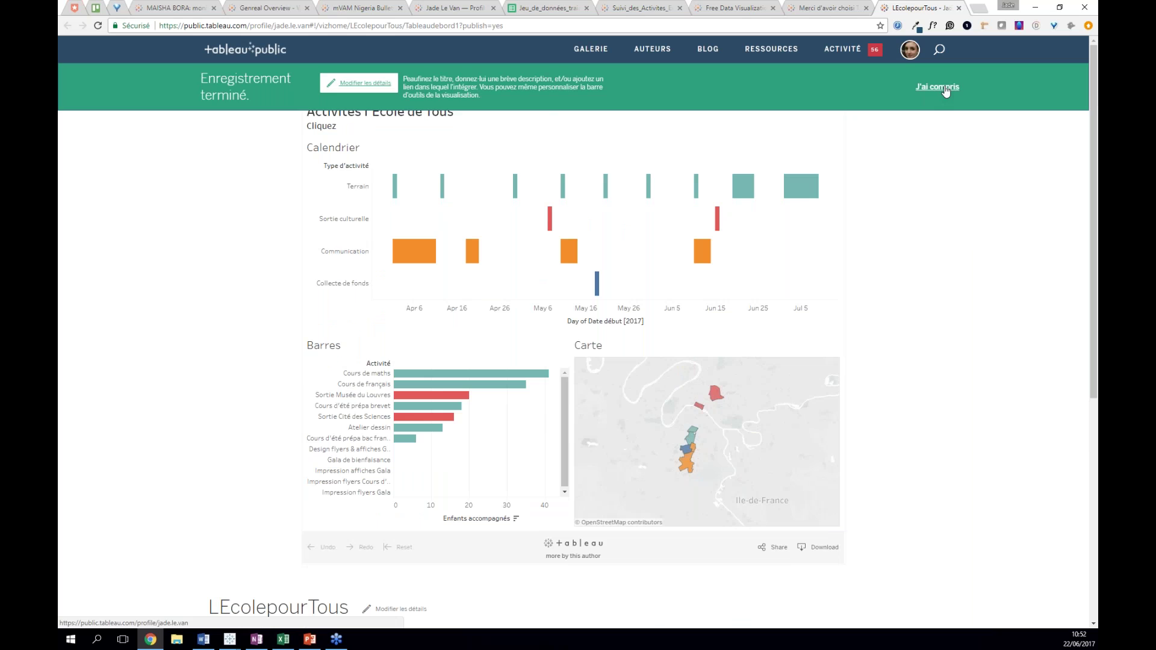
- Dismiss the save notice and look at the visualization's embed code under Share
{"action": "left_click", "coordinate": [945, 88]}
{"action": "left_click", "coordinate": [773, 547]}
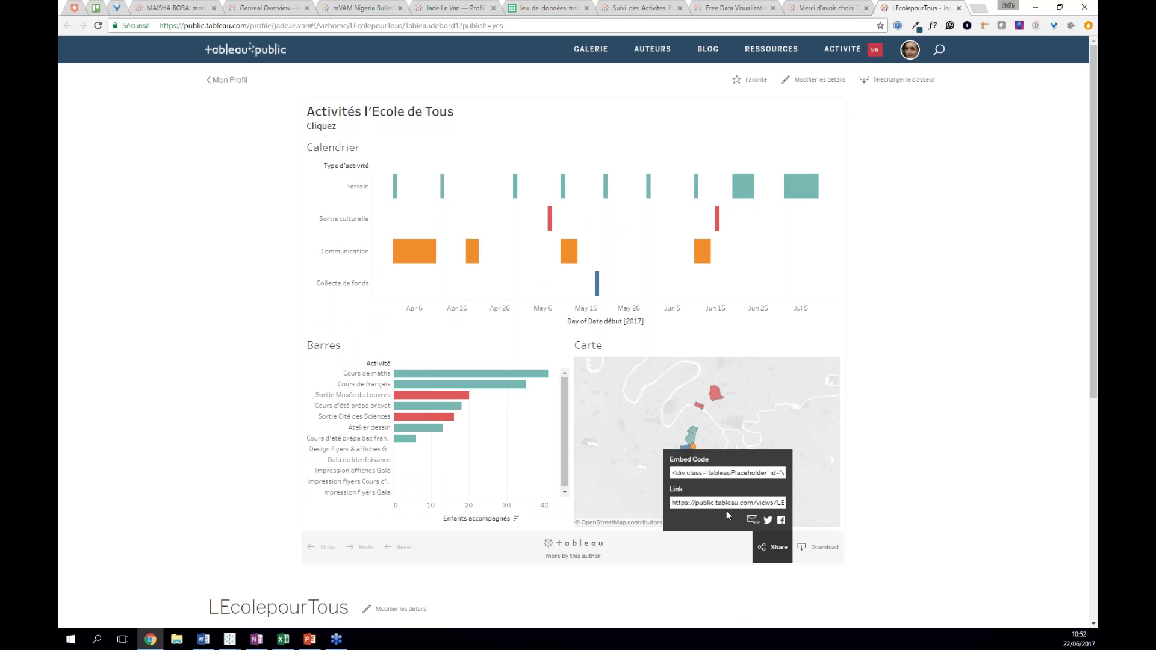
{"action": "left_click", "coordinate": [743, 475]}
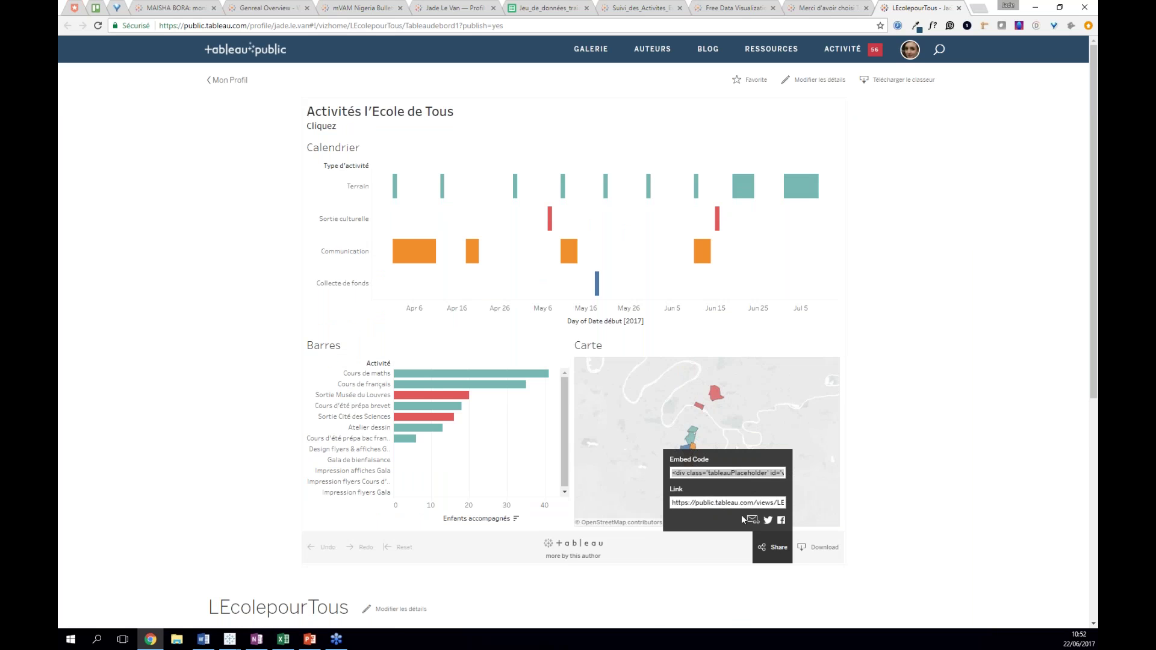
{"action": "left_click", "coordinate": [761, 547]}
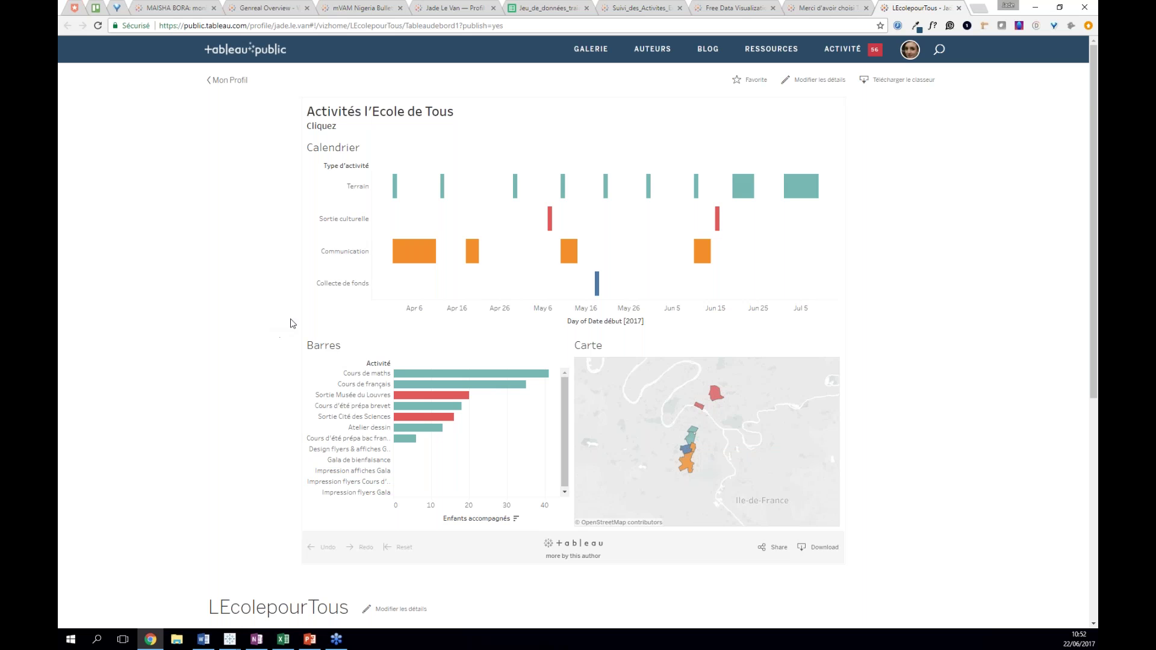
- Test calendar filtering on the April 1 Communication activity, then clear the selection
{"action": "left_click", "coordinate": [394, 187]}
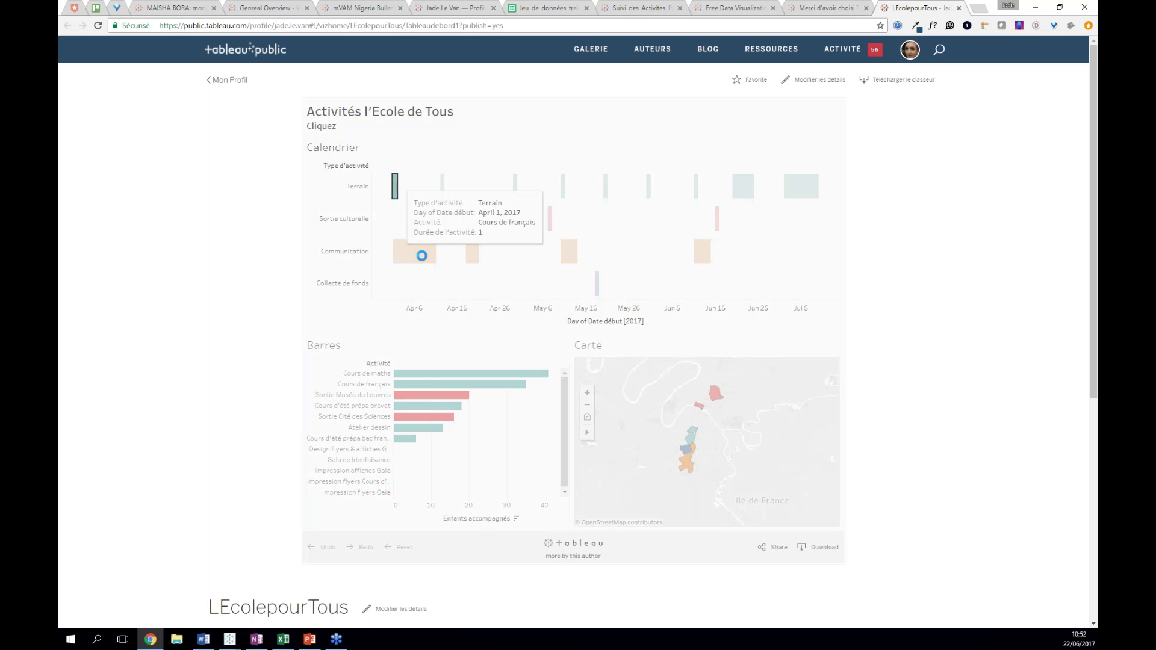
{"action": "left_click", "coordinate": [408, 261]}
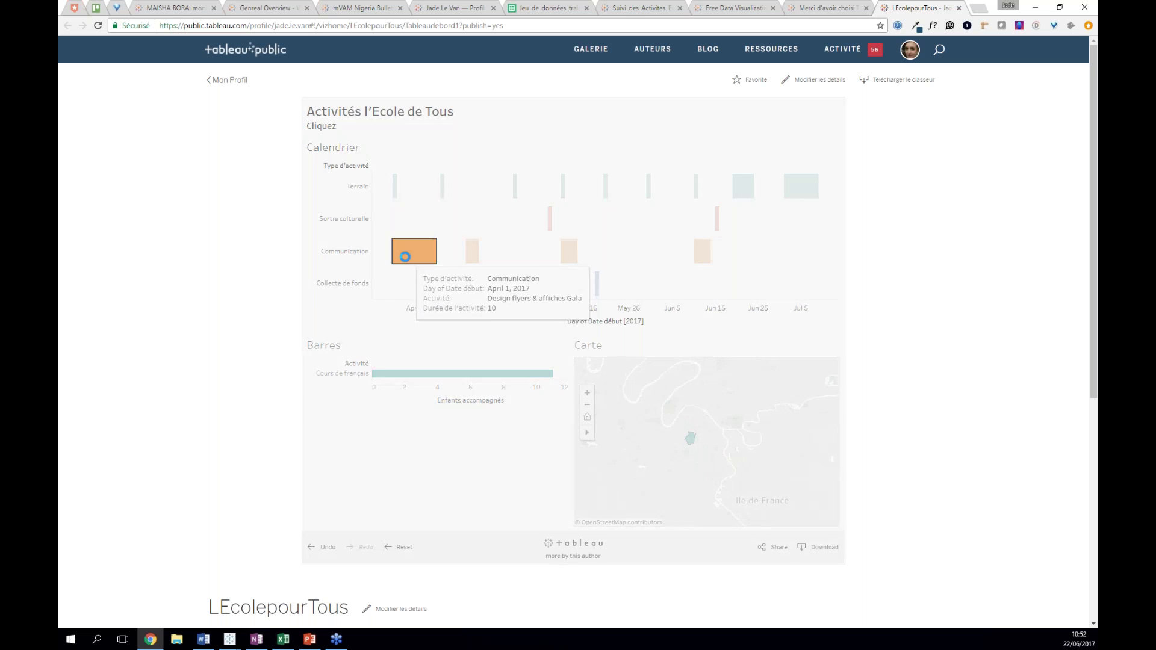
{"action": "left_click", "coordinate": [399, 257]}
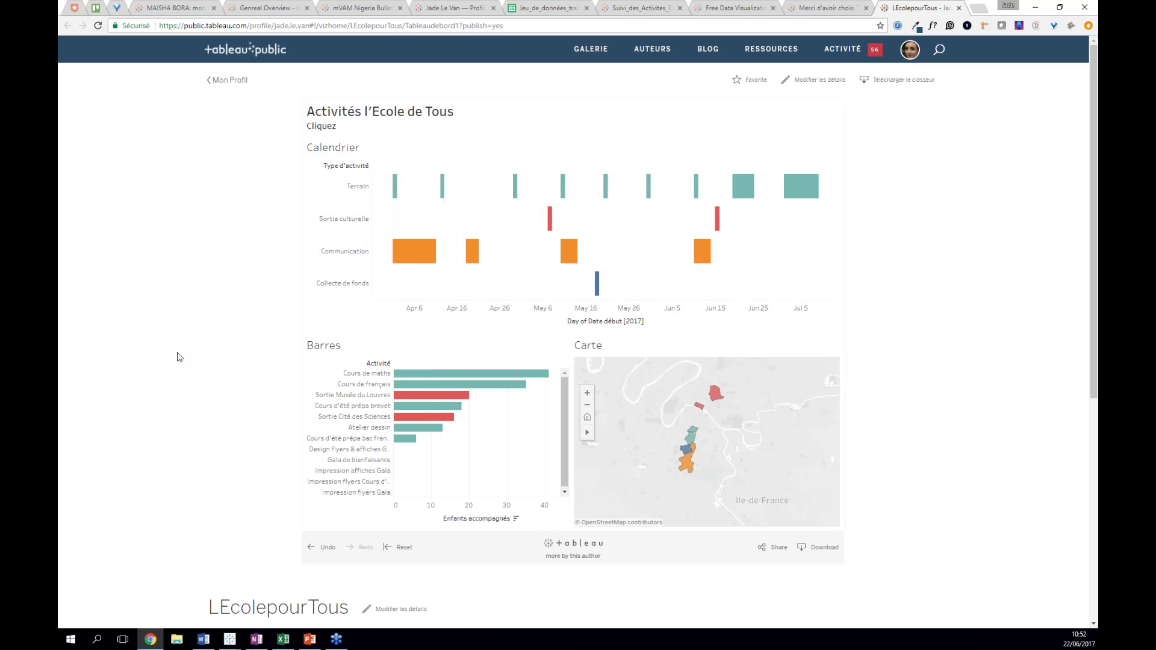
- Open the Edit Details form and select the LEcolepourTous description text
{"action": "scroll", "coordinate": [289, 349], "scroll_direction": "down", "scroll_amount": 5}
{"action": "left_click", "coordinate": [397, 339]}
{"action": "left_click", "coordinate": [343, 426]}
{"action": "double_click", "coordinate": [343, 427]}
{"action": "left_click", "coordinate": [464, 389]}
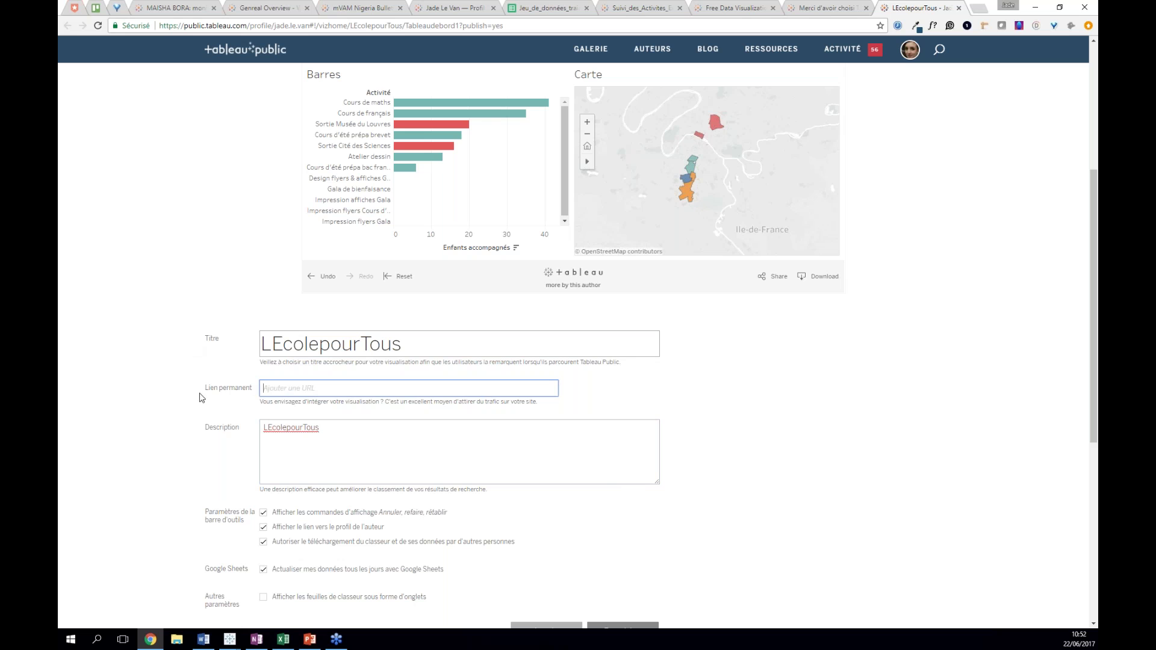
{"action": "scroll", "coordinate": [143, 454], "scroll_direction": "down", "scroll_amount": 3}
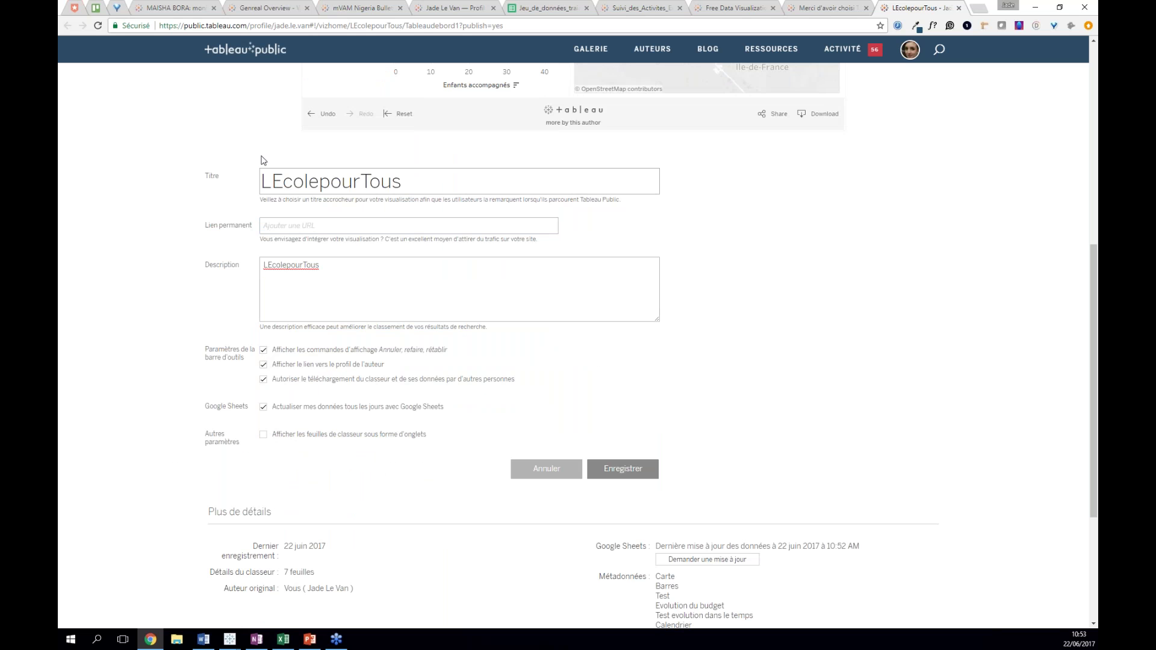
{"action": "scroll", "coordinate": [160, 216], "scroll_direction": "up", "scroll_amount": 3}
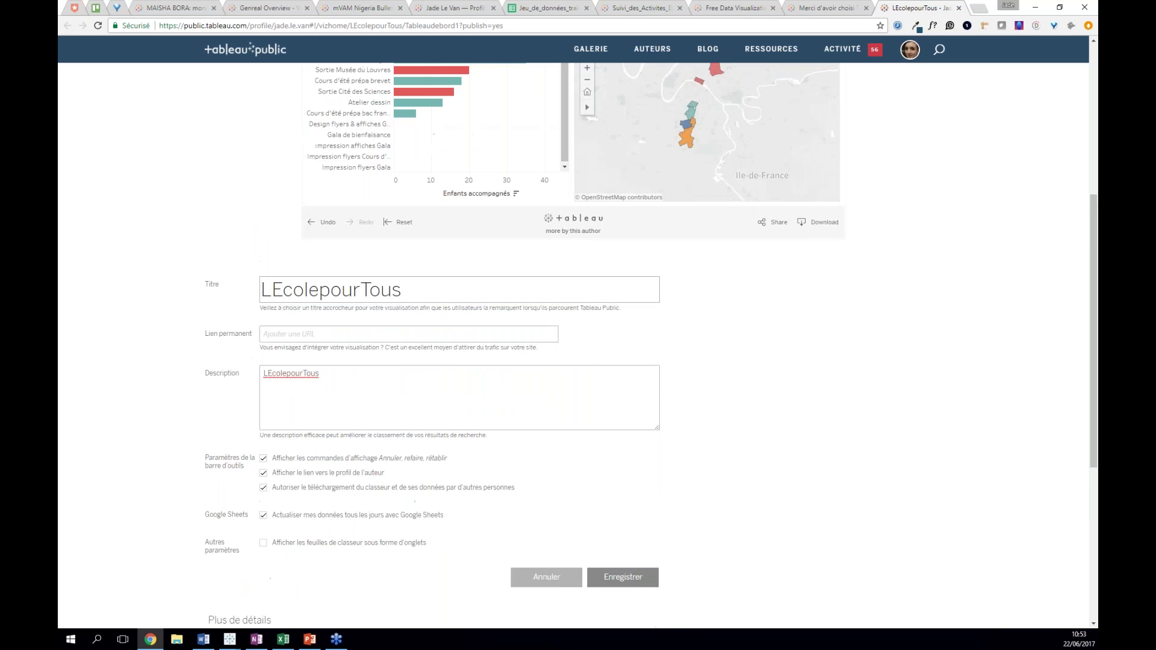
{"action": "scroll", "coordinate": [680, 180], "scroll_direction": "up", "scroll_amount": 1}
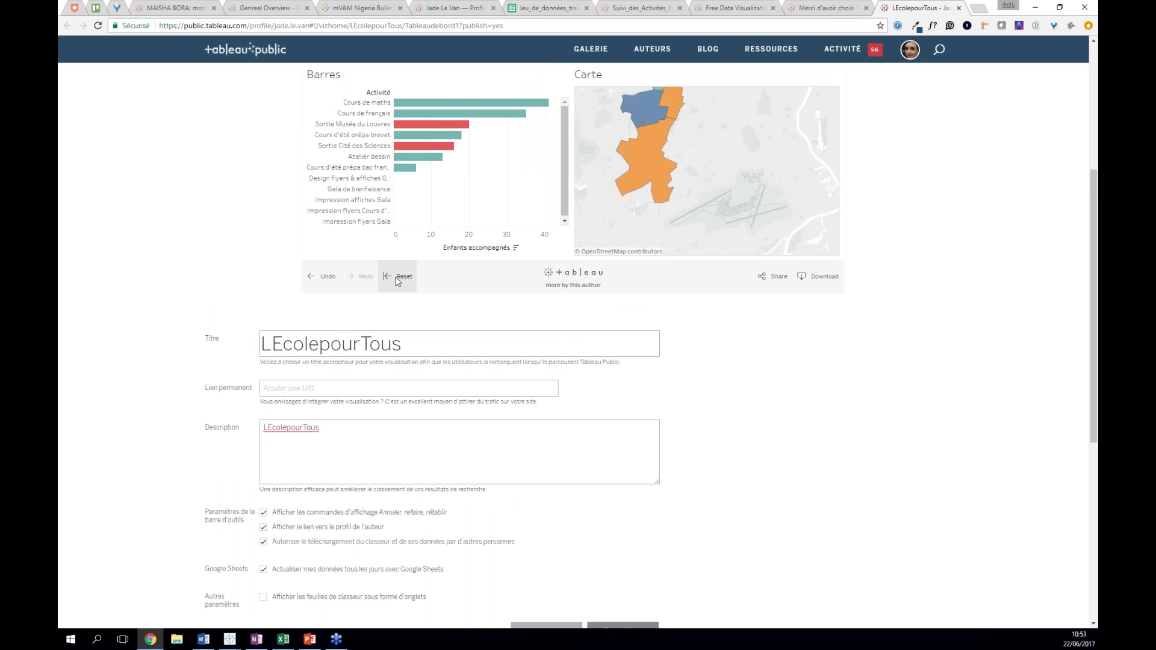
{"action": "scroll", "coordinate": [207, 318], "scroll_direction": "down", "scroll_amount": 1}
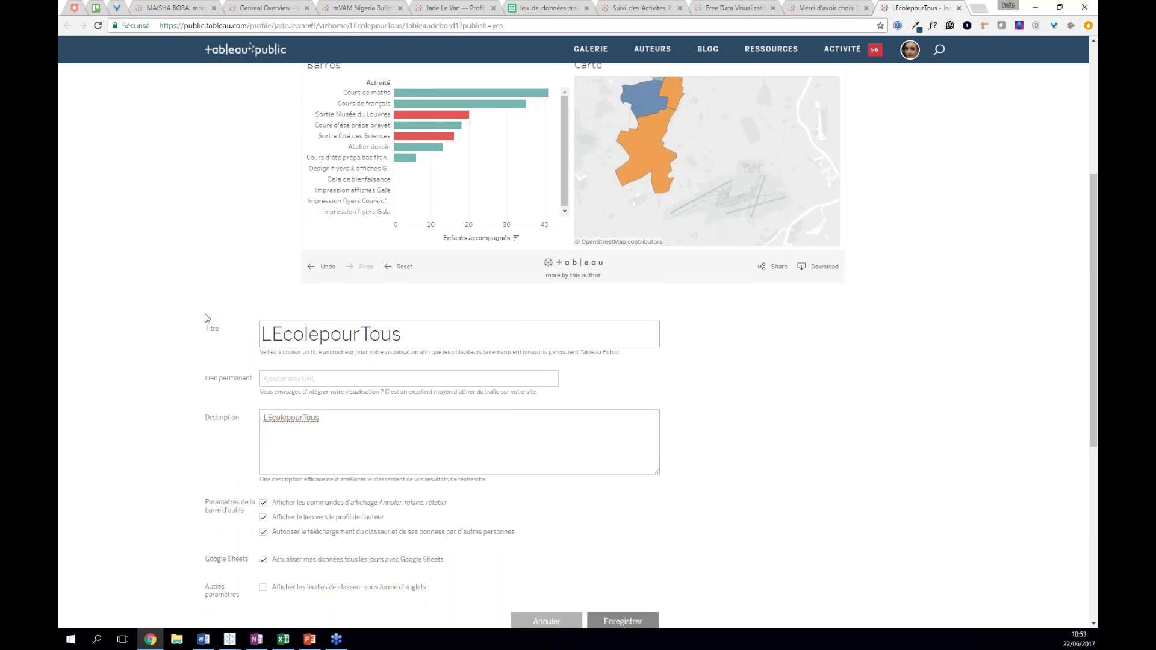
{"action": "scroll", "coordinate": [207, 317], "scroll_direction": "down", "scroll_amount": 3}
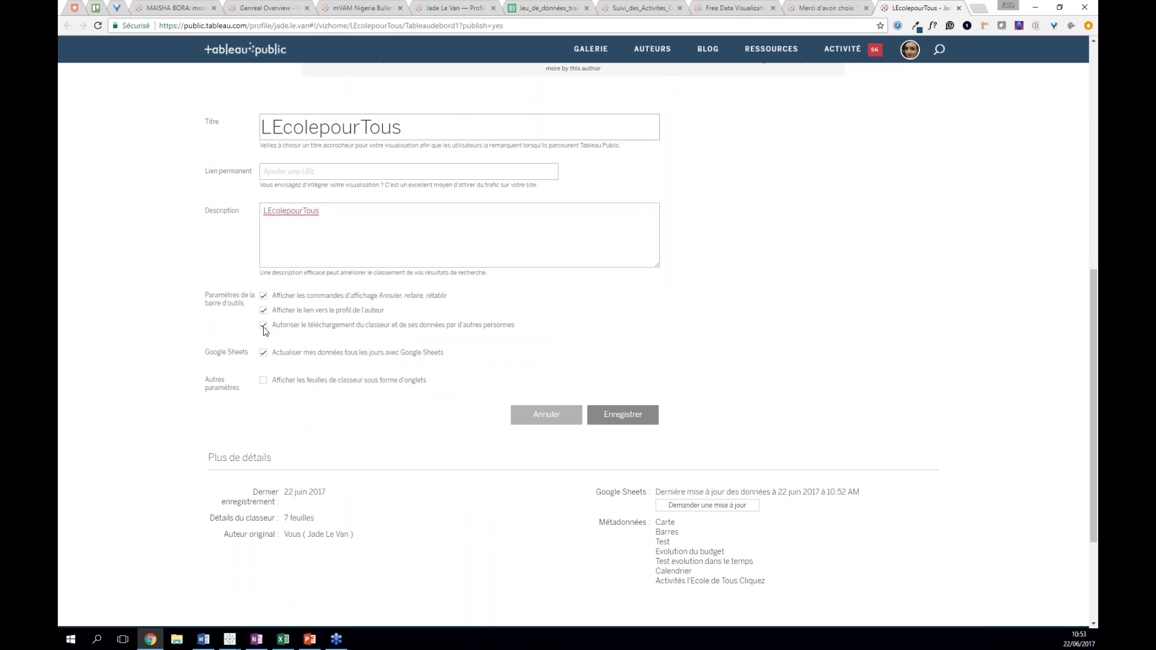
{"action": "scroll", "coordinate": [514, 343], "scroll_direction": "up", "scroll_amount": 5}
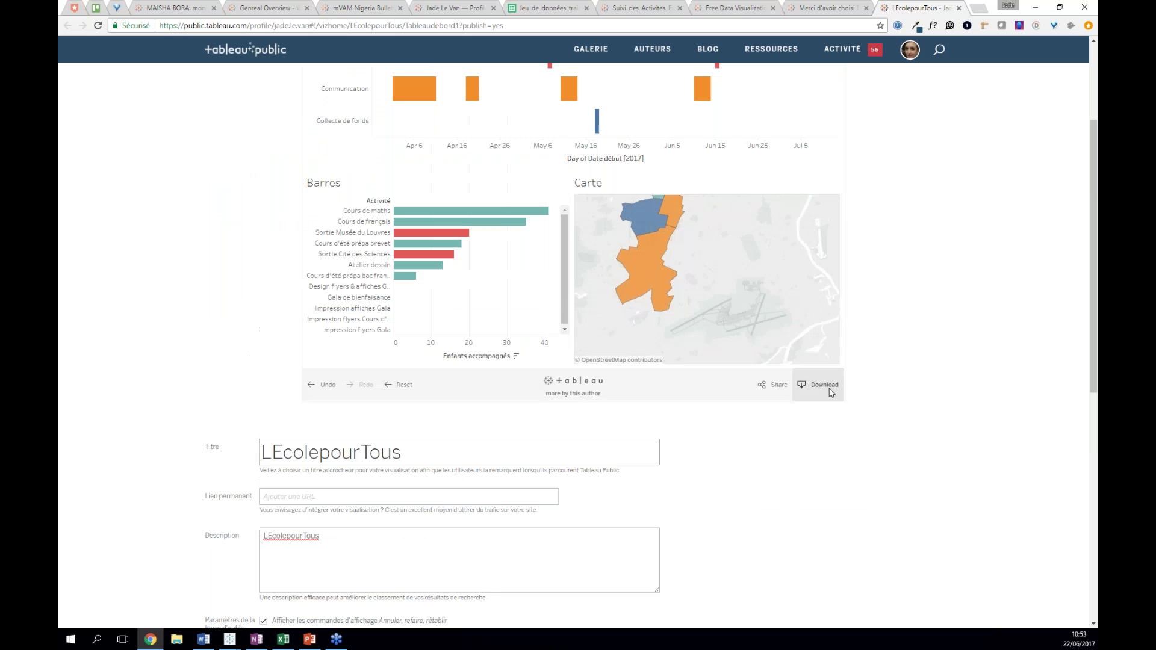
{"action": "left_click", "coordinate": [830, 390]}
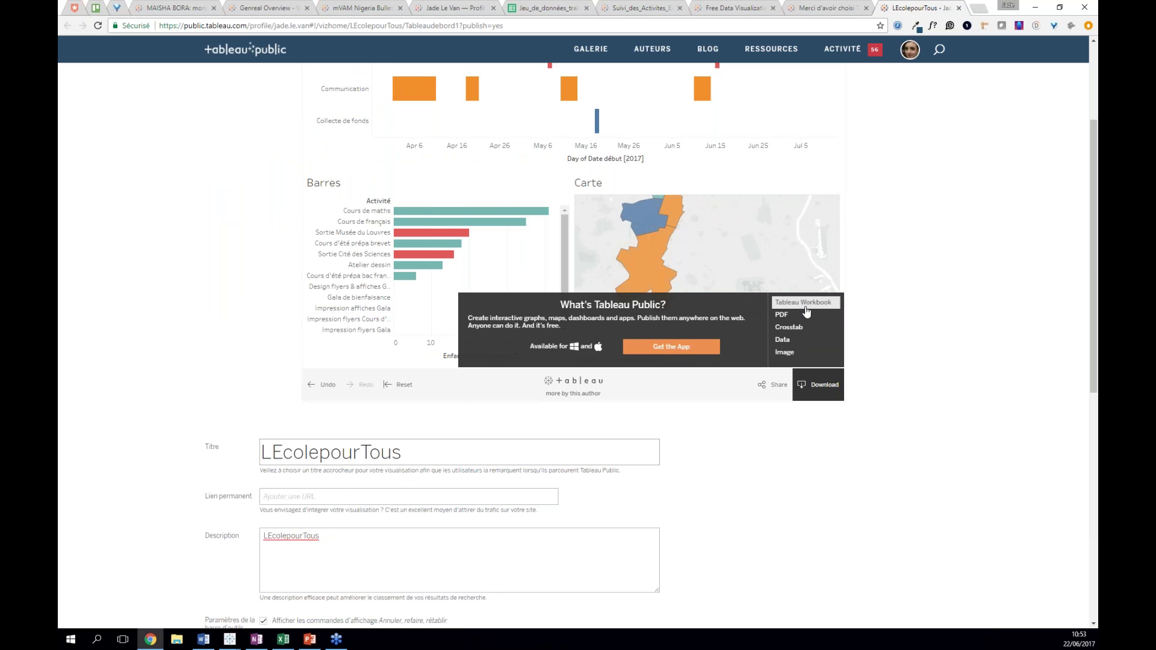
{"action": "left_click", "coordinate": [815, 385]}
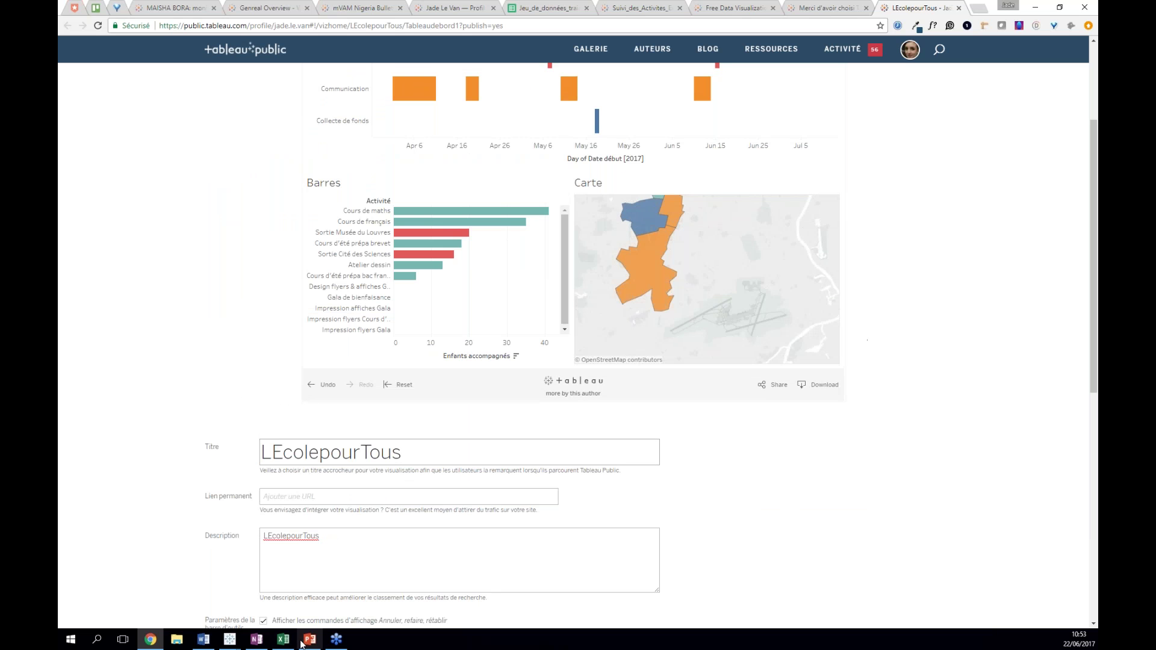
{"action": "mouse_move", "coordinate": [230, 638]}
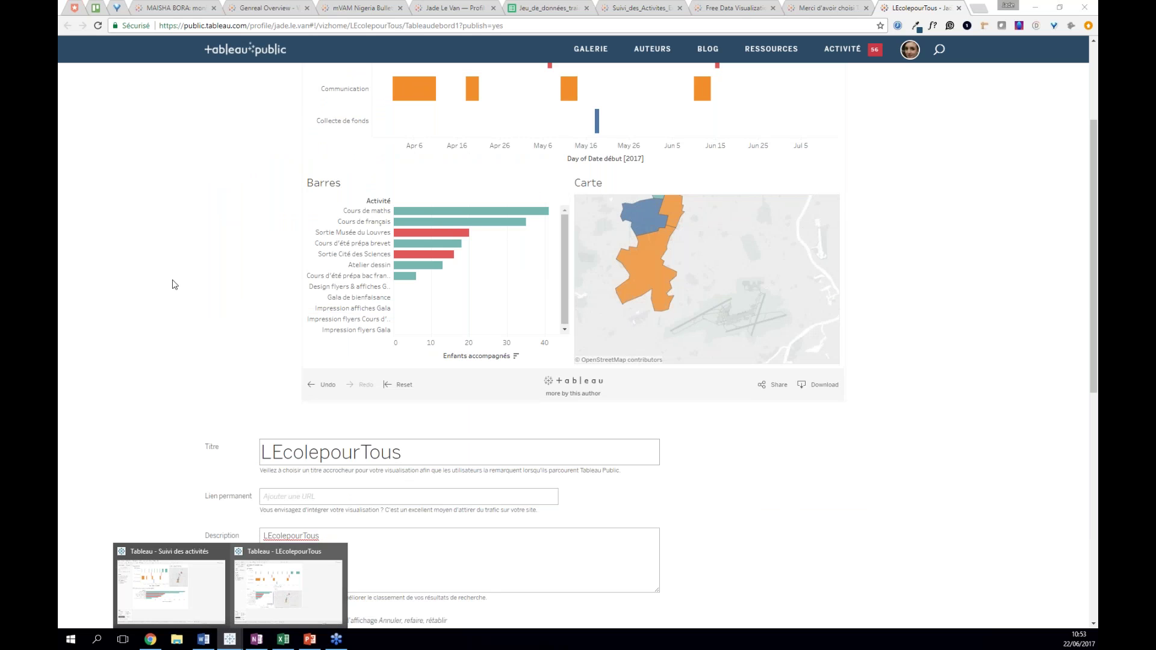
{"action": "scroll", "coordinate": [118, 256], "scroll_direction": "up", "scroll_amount": 3}
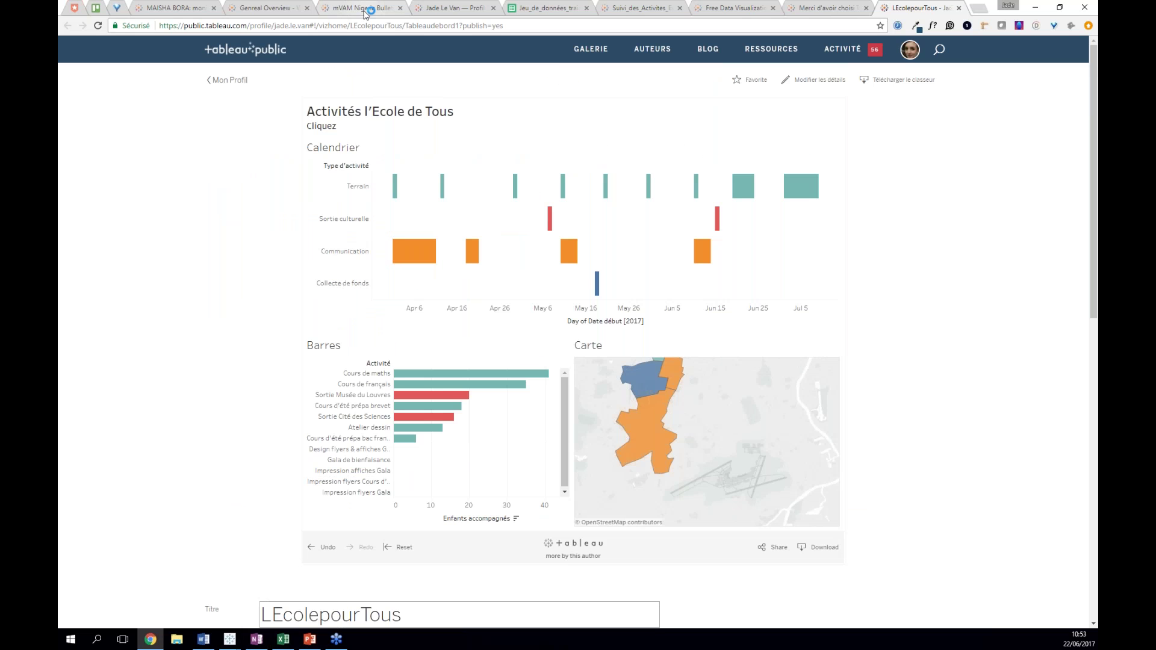
- Browse the mVAM Nigeria Bulletin and WASH Cluster Ethiopia dashboards, checking the Download options
{"action": "left_click", "coordinate": [365, 10]}
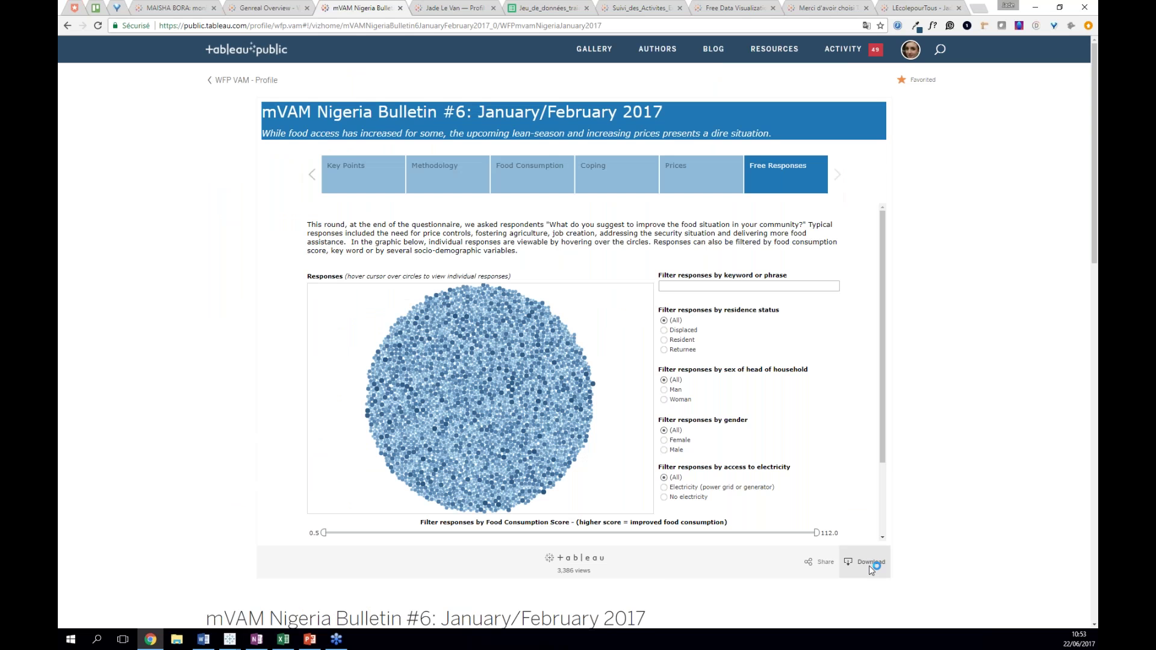
{"action": "left_click", "coordinate": [459, 6]}
{"action": "left_click", "coordinate": [265, 8]}
{"action": "scroll", "coordinate": [885, 500], "scroll_direction": "down", "scroll_amount": 5}
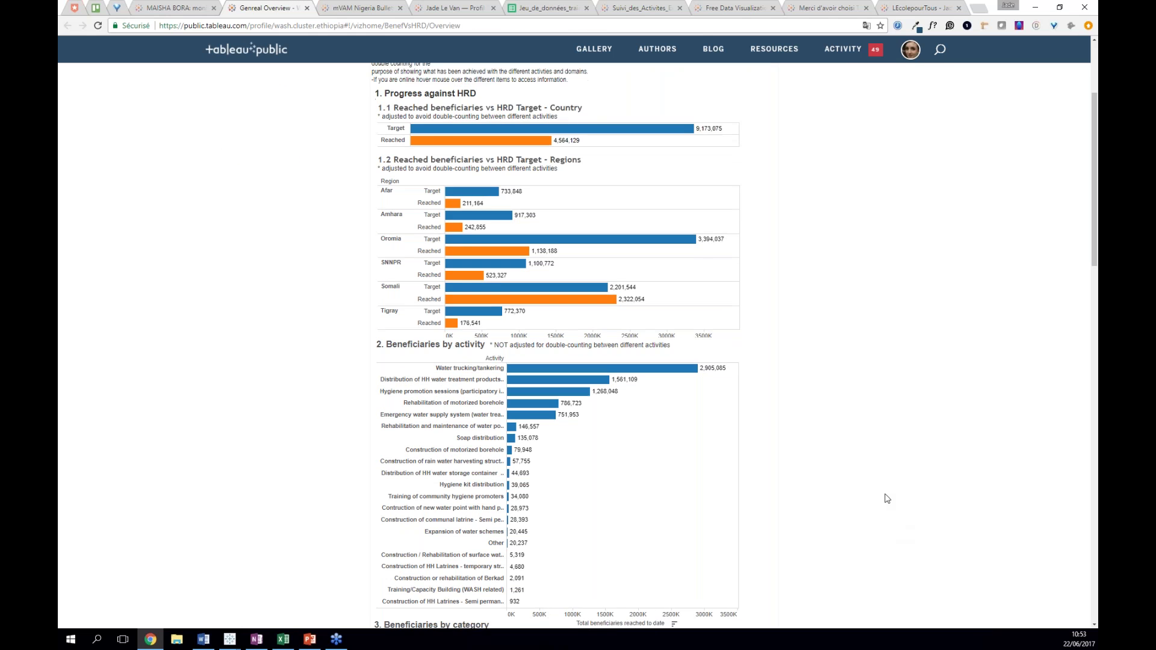
{"action": "scroll", "coordinate": [842, 505], "scroll_direction": "down", "scroll_amount": 8}
{"action": "left_click", "coordinate": [753, 493]}
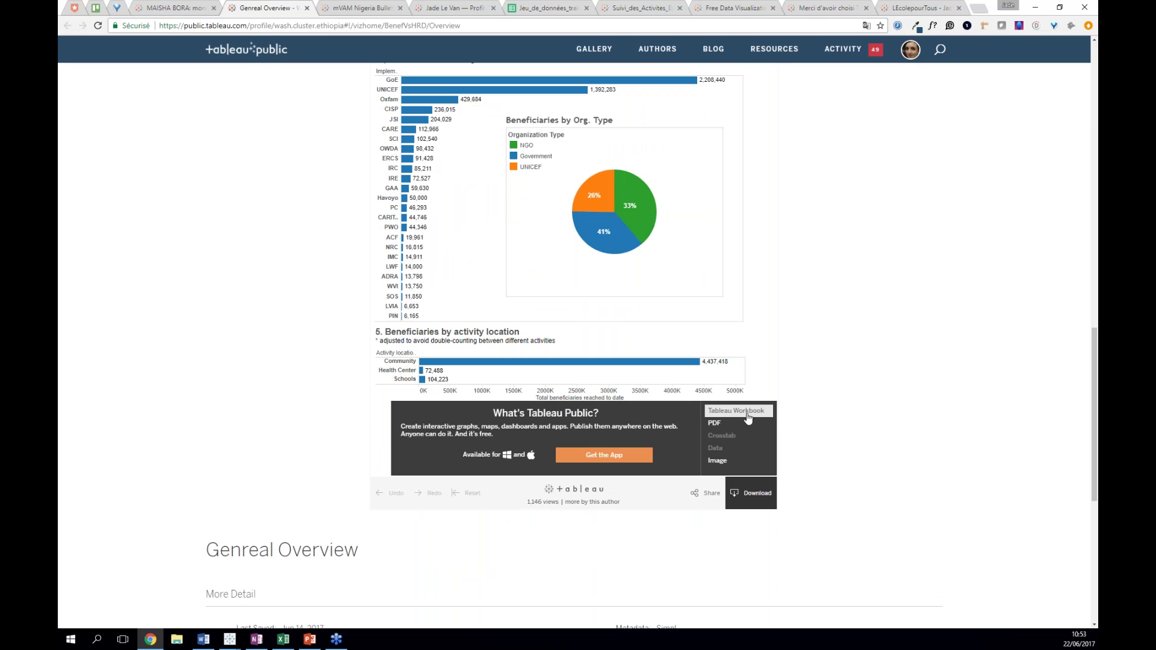
{"action": "left_click", "coordinate": [752, 498]}
{"action": "scroll", "coordinate": [884, 482], "scroll_direction": "up", "scroll_amount": 20}
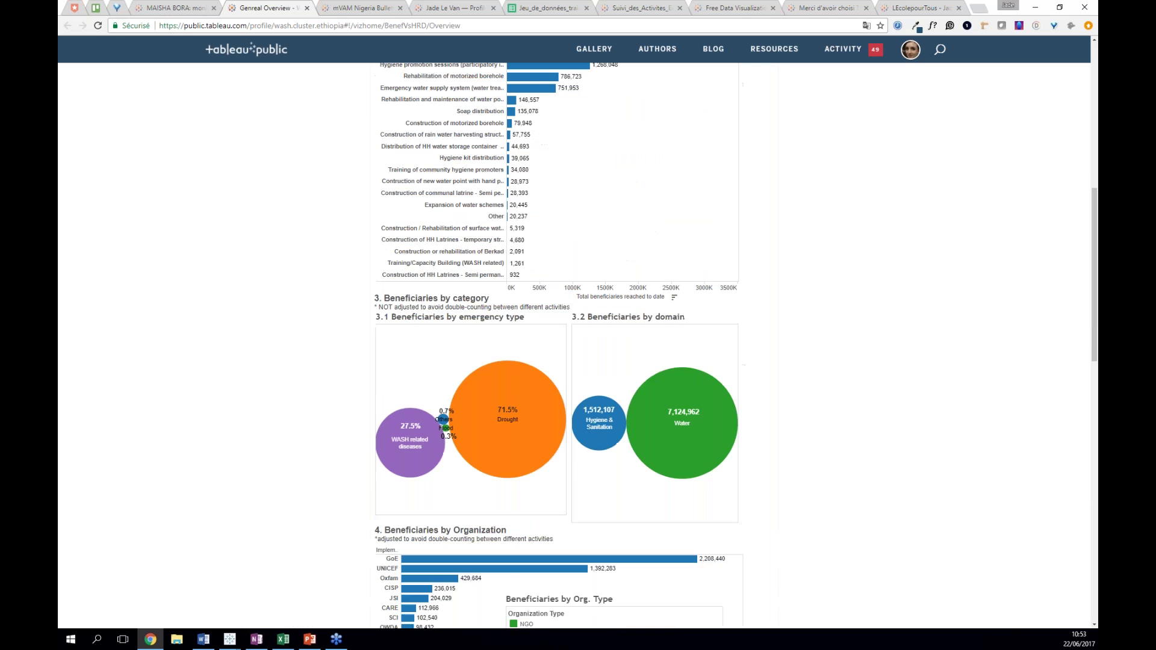
- Scroll through the Tableau Public Gallery's Greatest Hits vizzes, then return to the LEcolepourTous page
{"action": "left_click", "coordinate": [573, 55]}
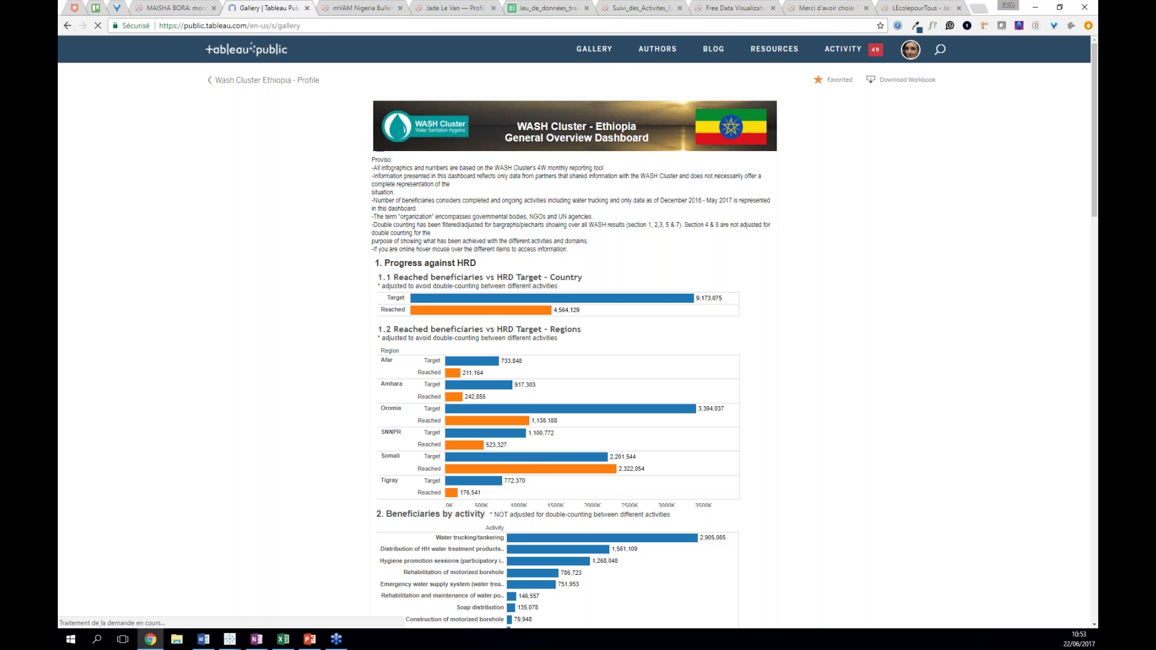
{"action": "scroll", "coordinate": [231, 323], "scroll_direction": "down", "scroll_amount": 5}
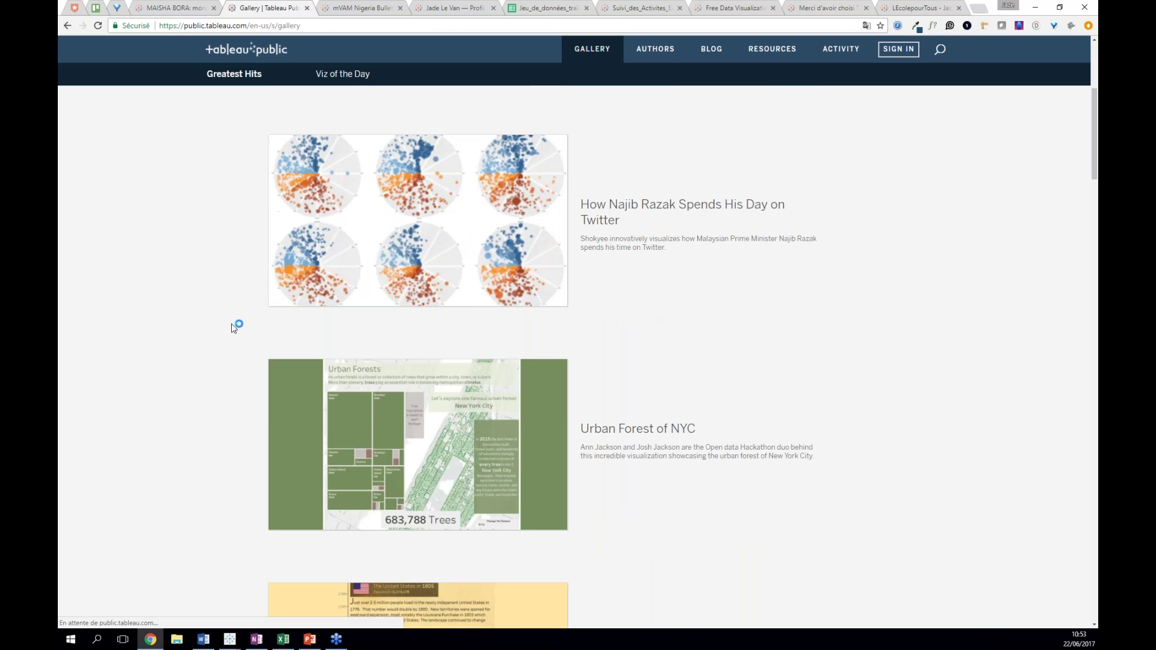
{"action": "scroll", "coordinate": [234, 336], "scroll_direction": "down", "scroll_amount": 2}
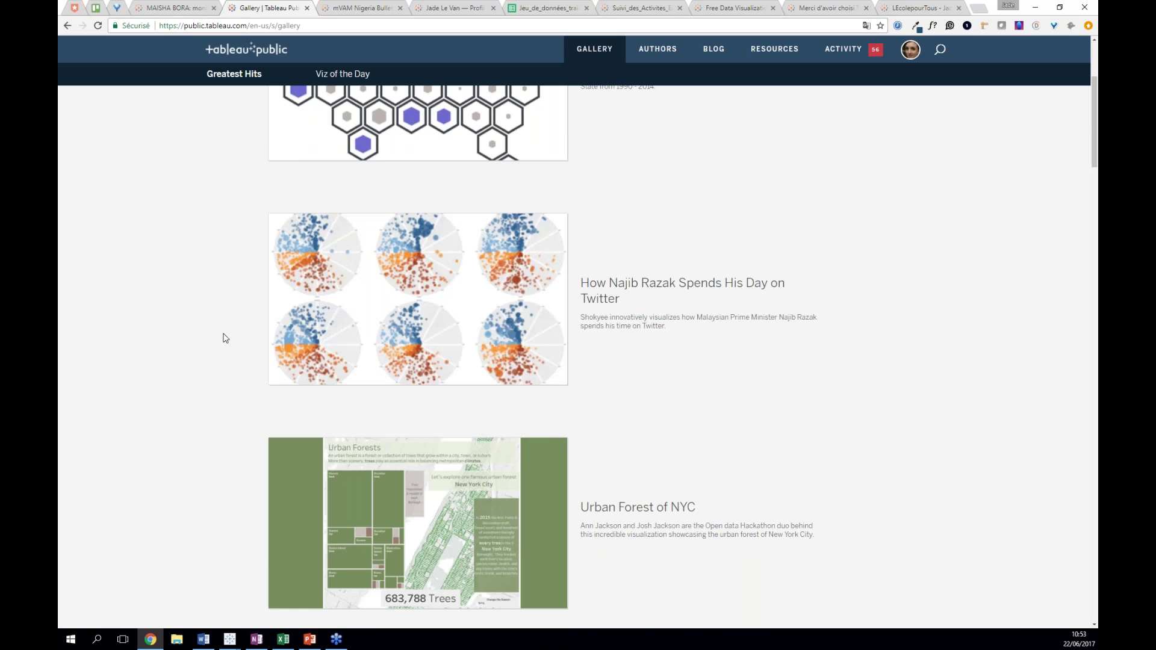
{"action": "scroll", "coordinate": [225, 338], "scroll_direction": "down", "scroll_amount": 6}
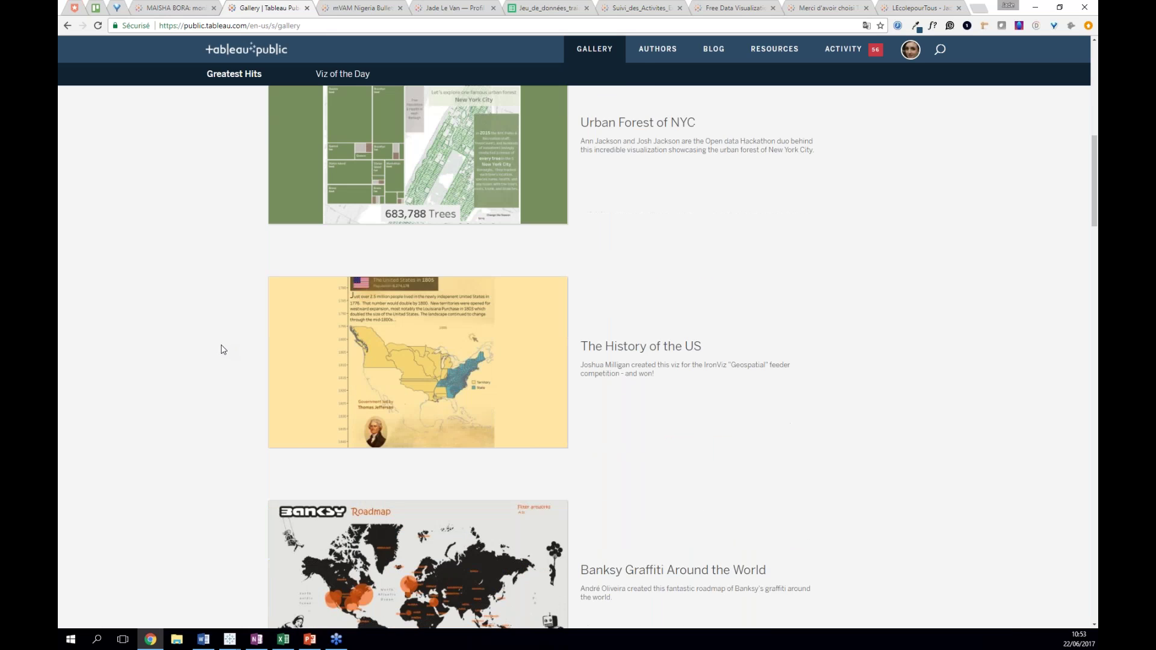
{"action": "scroll", "coordinate": [223, 349], "scroll_direction": "down", "scroll_amount": 3}
{"action": "scroll", "coordinate": [223, 349], "scroll_direction": "down", "scroll_amount": 1}
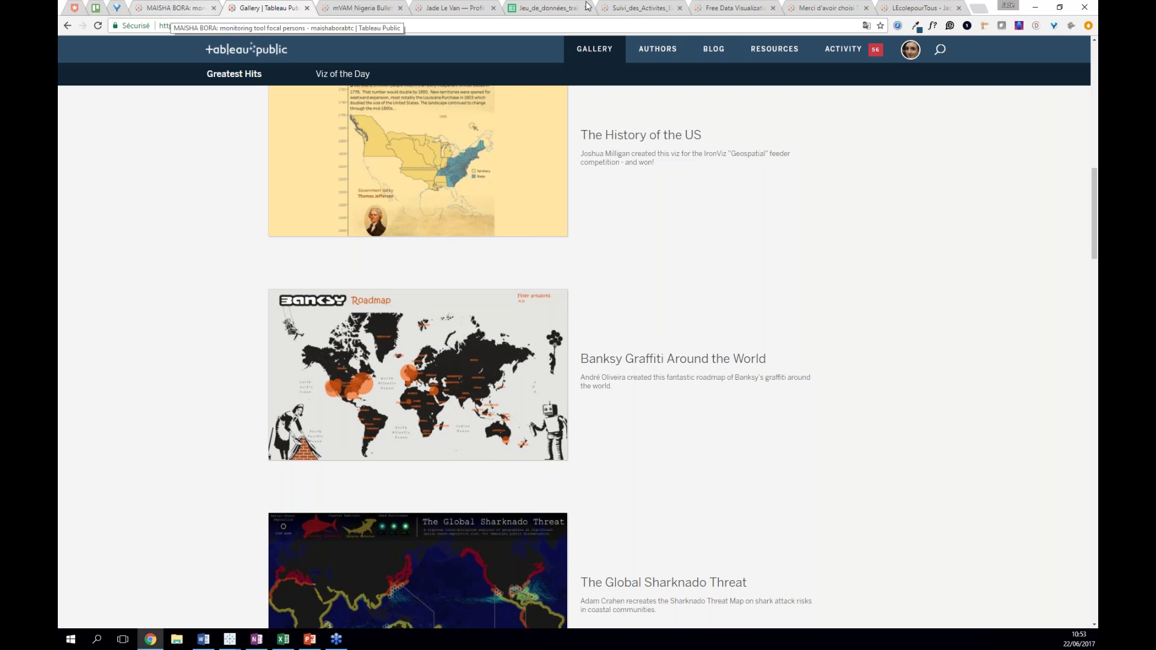
{"action": "left_click", "coordinate": [899, 13]}
- Select the LEcolepourTous dashboard's embed code from the Share options
{"action": "scroll", "coordinate": [890, 448], "scroll_direction": "down", "scroll_amount": 3}
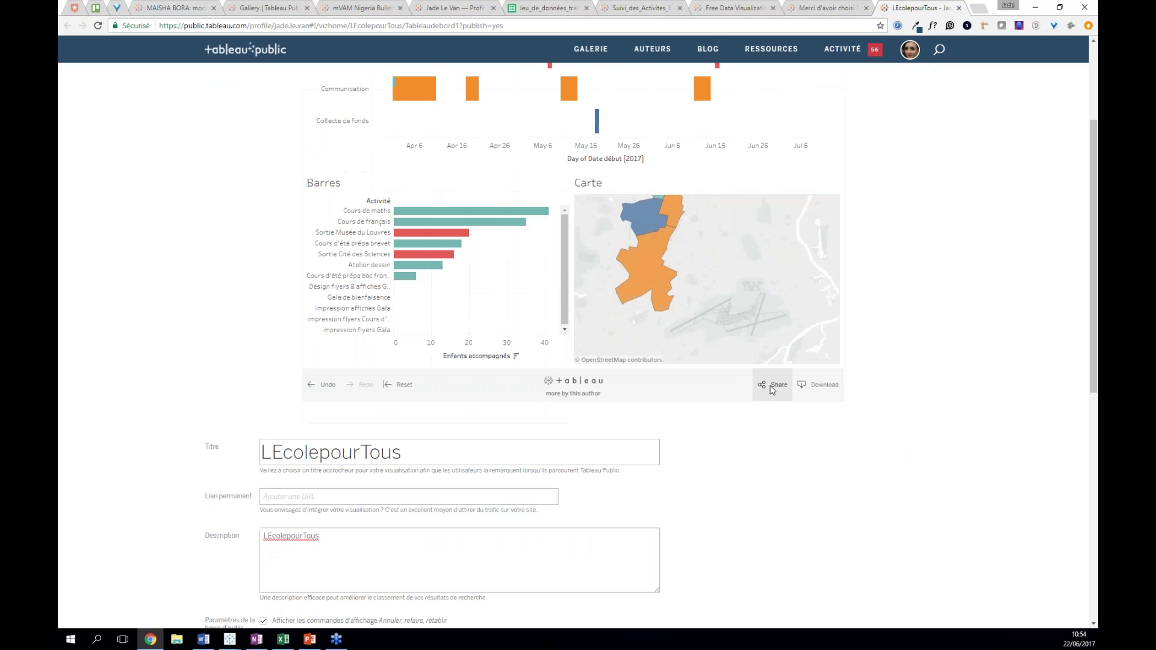
{"action": "left_click", "coordinate": [772, 388]}
{"action": "left_click", "coordinate": [724, 312]}
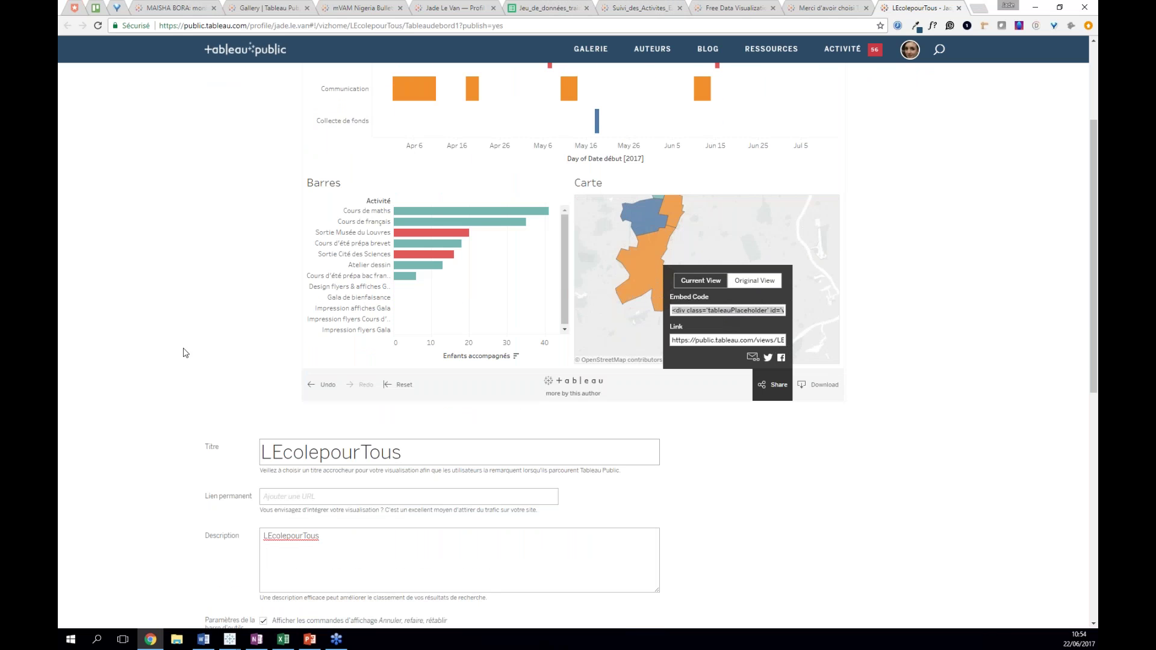
{"action": "scroll", "coordinate": [185, 353], "scroll_direction": "up", "scroll_amount": 3}
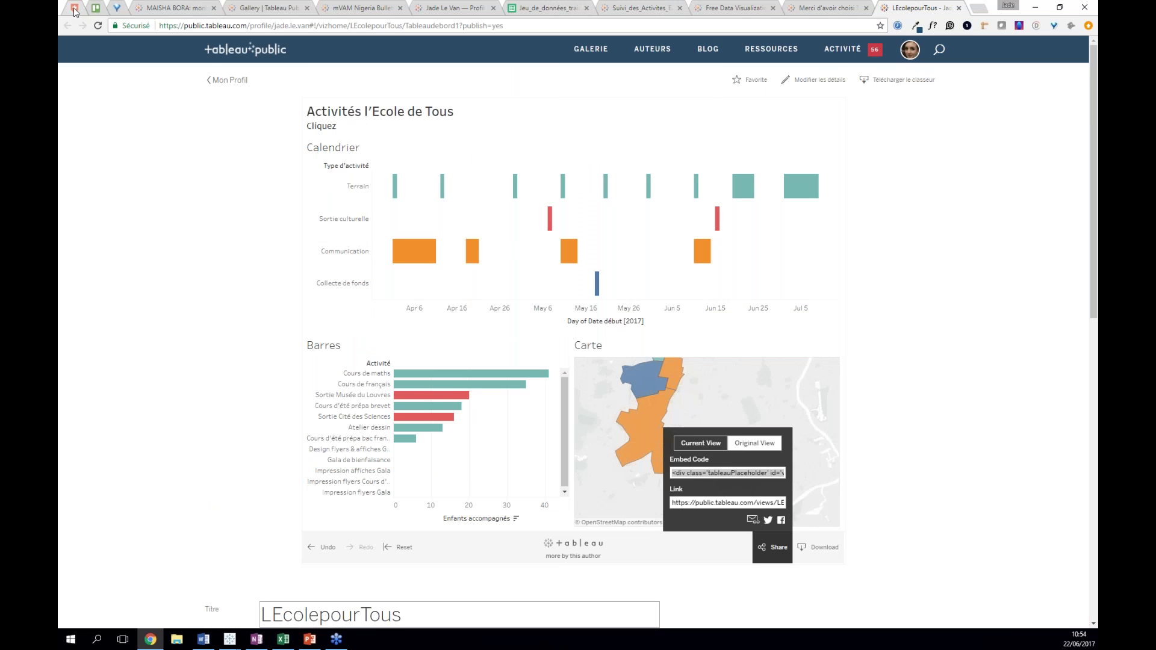
- Filter the atavi start page tiles with 'jadein' and open the blog's WordPress login
{"action": "left_click", "coordinate": [75, 8]}
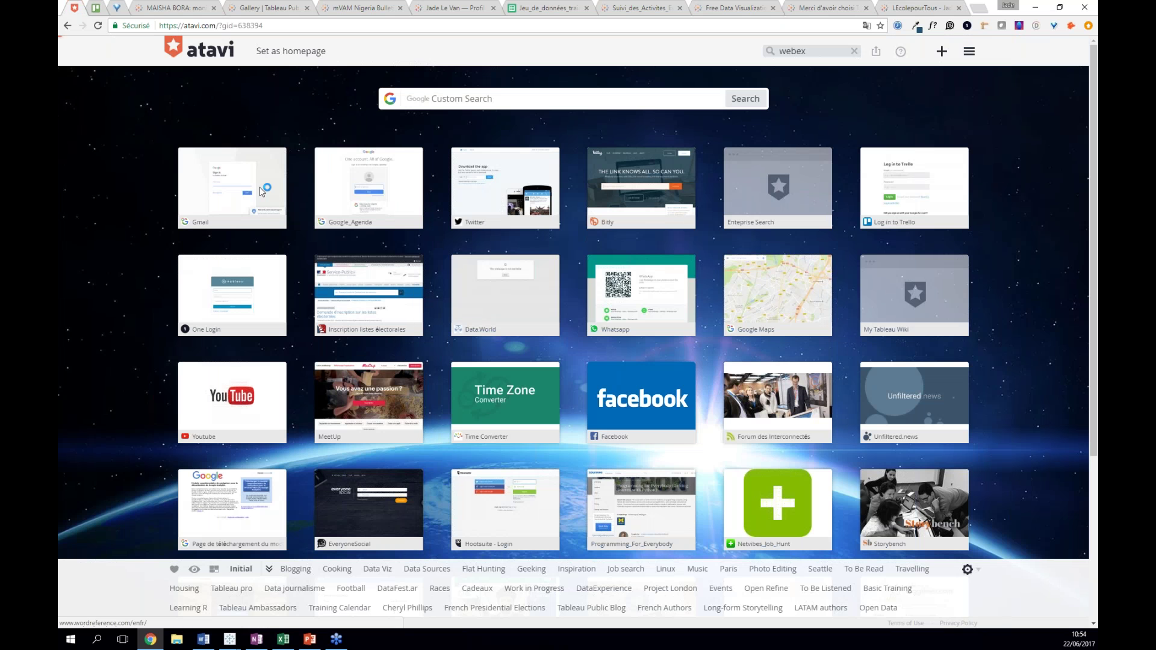
{"action": "scroll", "coordinate": [262, 191], "scroll_direction": "down", "scroll_amount": 1}
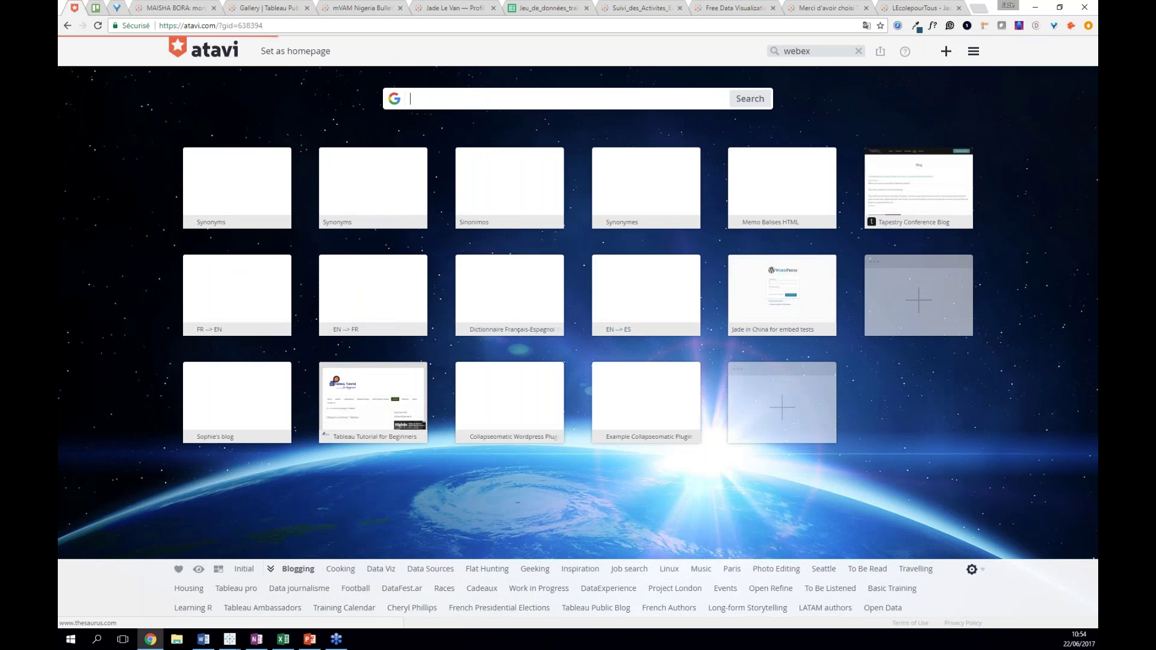
{"action": "left_click", "coordinate": [858, 51]}
{"action": "type", "text": "jadein"}
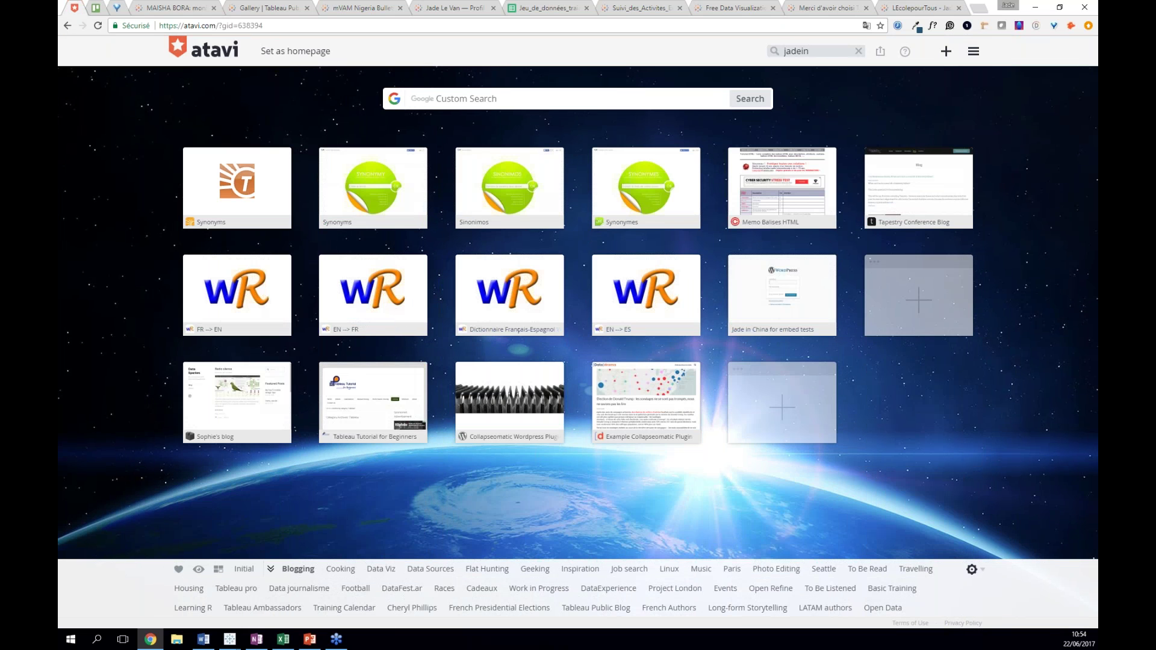
{"action": "key", "text": "Return"}
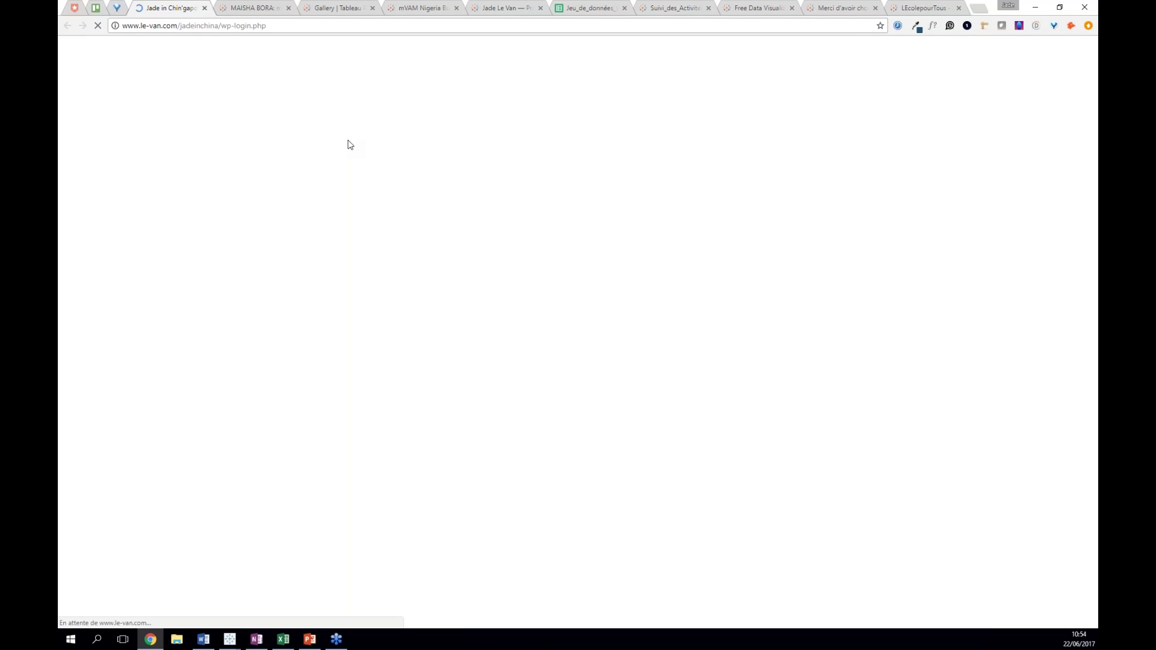
- Log in to the WordPress blog with the account's username and password
{"action": "type", "text": "jadeinchina"}
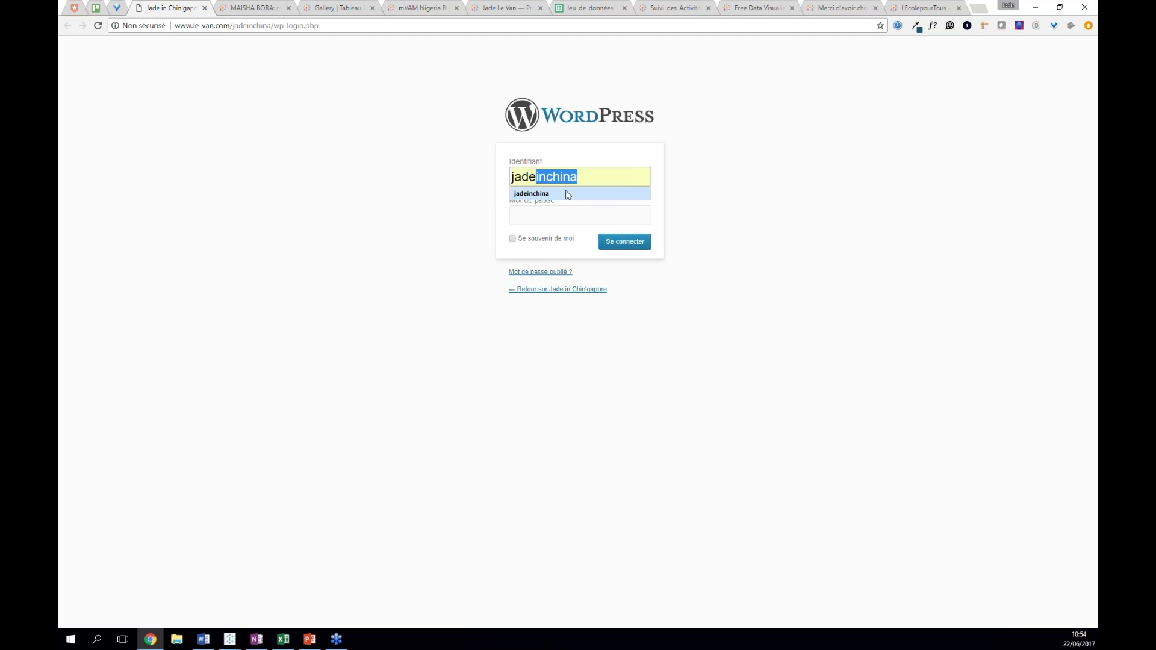
{"action": "left_click", "coordinate": [568, 194]}
{"action": "left_click", "coordinate": [530, 213]}
{"action": "type", "text": "••••••••••"}
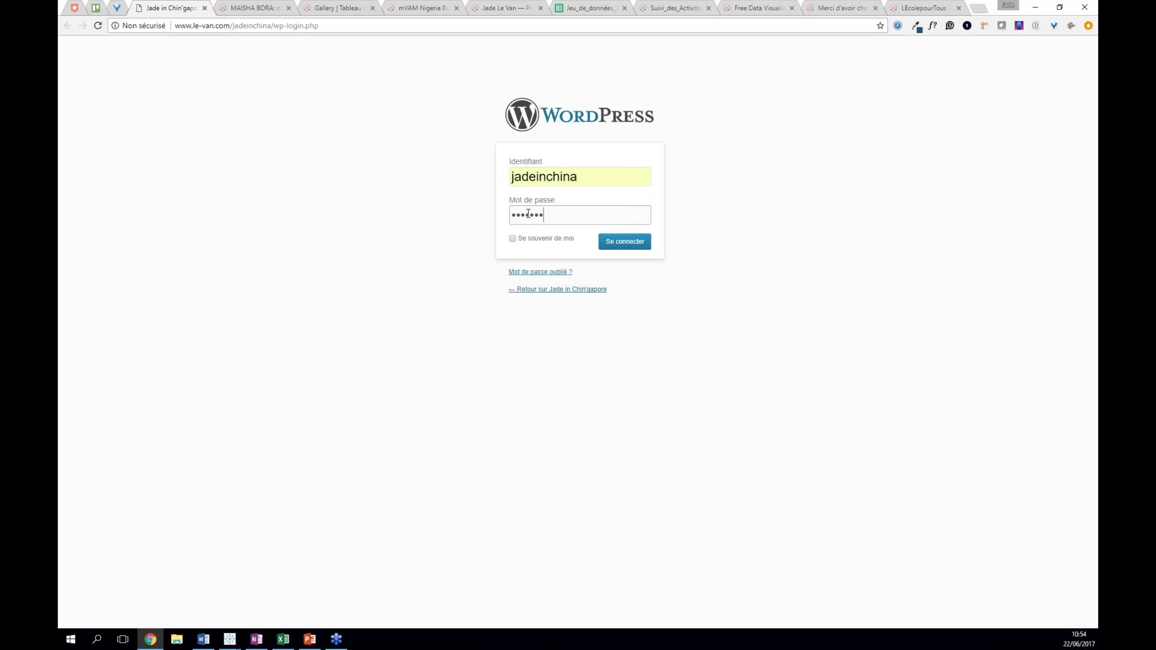
{"action": "type", "text": "•"}
{"action": "left_click", "coordinate": [638, 247]}
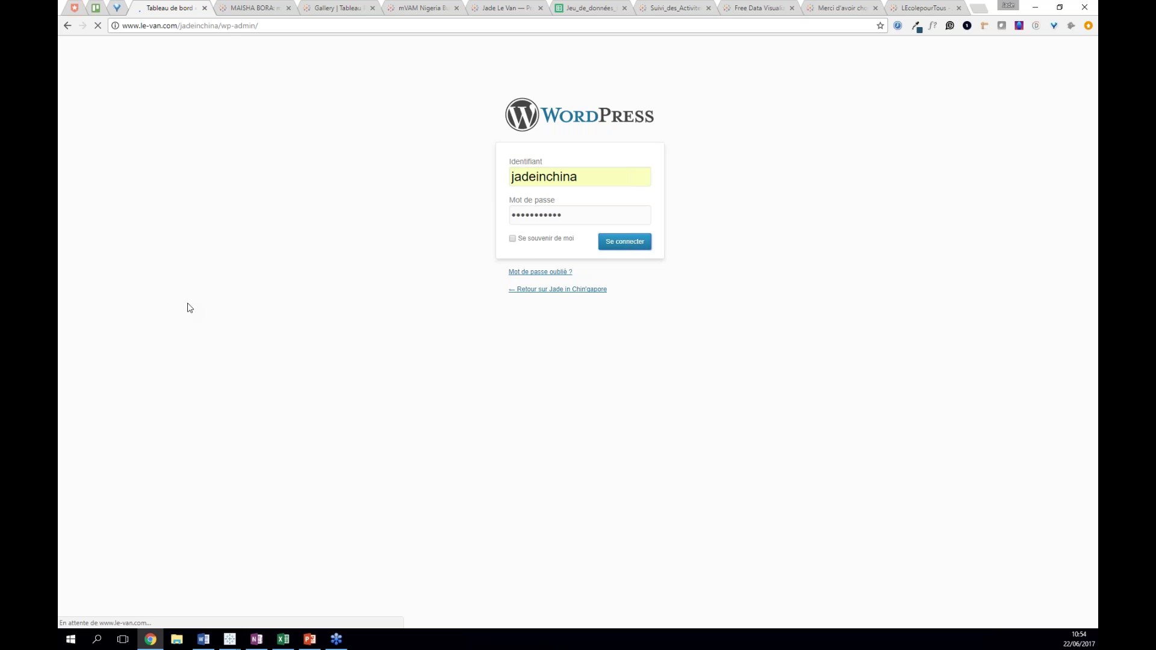
- Replace the post's old Tableau embed code with the LEcolepourTous code, save the draft, and preview
{"action": "left_click", "coordinate": [86, 106]}
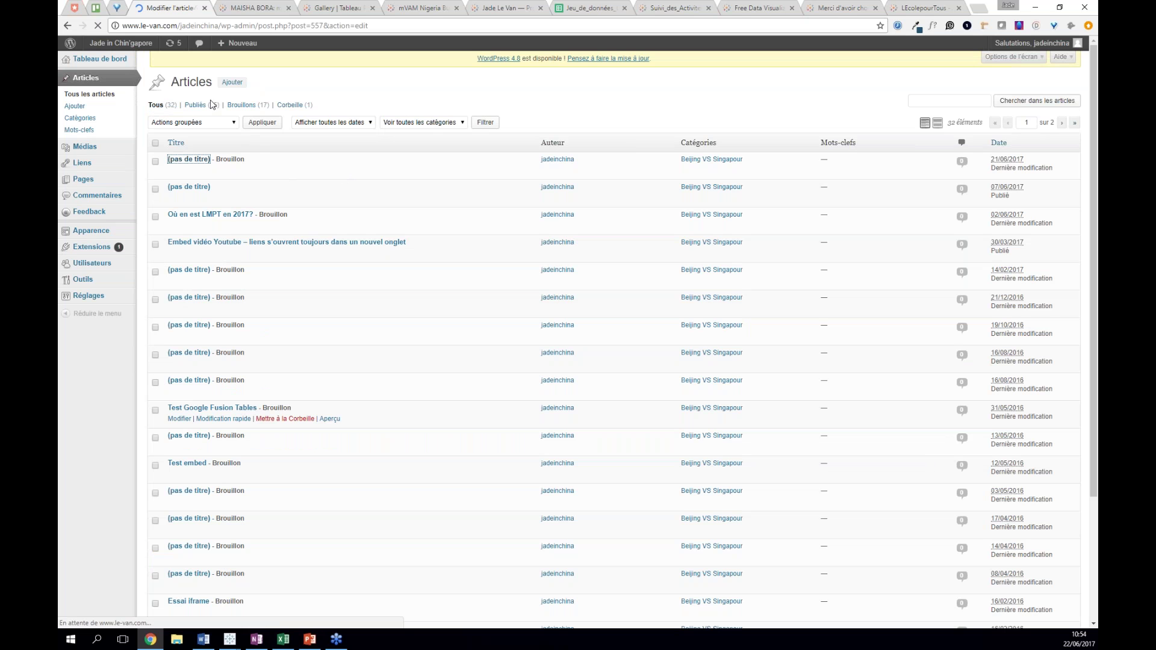
{"action": "left_click", "coordinate": [200, 268]}
{"action": "left_click_drag", "start_coordinate": [201, 268], "coordinate": [153, 180]}
{"action": "key", "text": "BackSpace"}
{"action": "key", "text": "ctrl+v"}
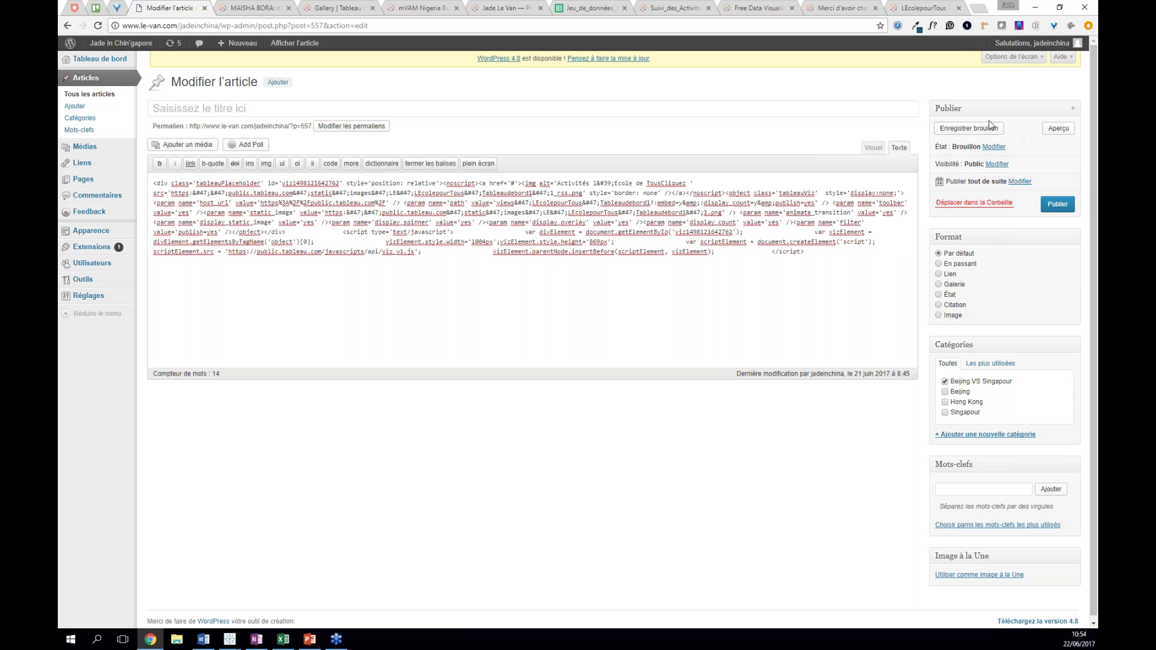
{"action": "left_click", "coordinate": [983, 130]}
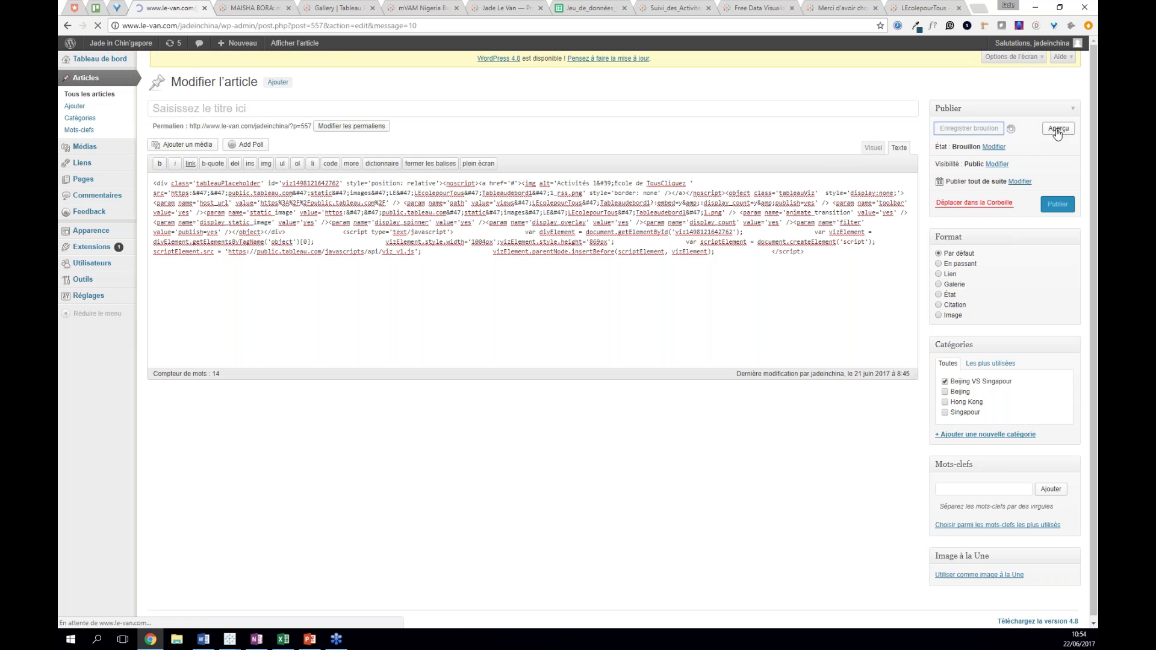
{"action": "left_click", "coordinate": [1057, 154]}
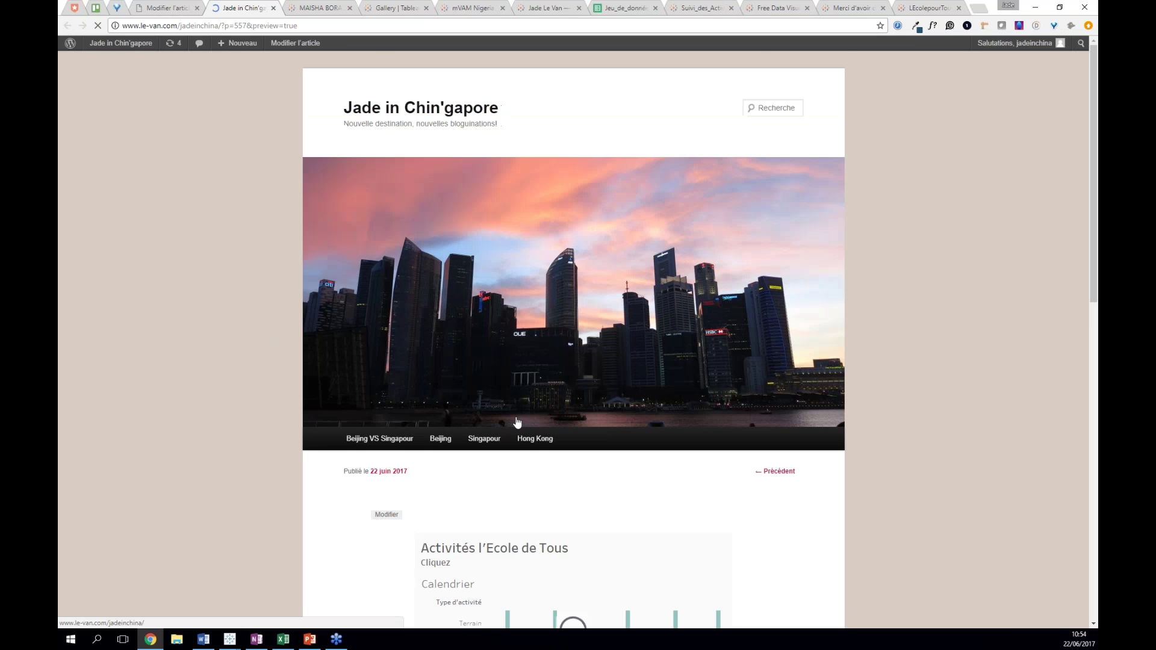
- Scroll the preview to the embedded dashboard showing Calendrier, Barres and Carte
{"action": "scroll", "coordinate": [786, 441], "scroll_direction": "down", "scroll_amount": 5}
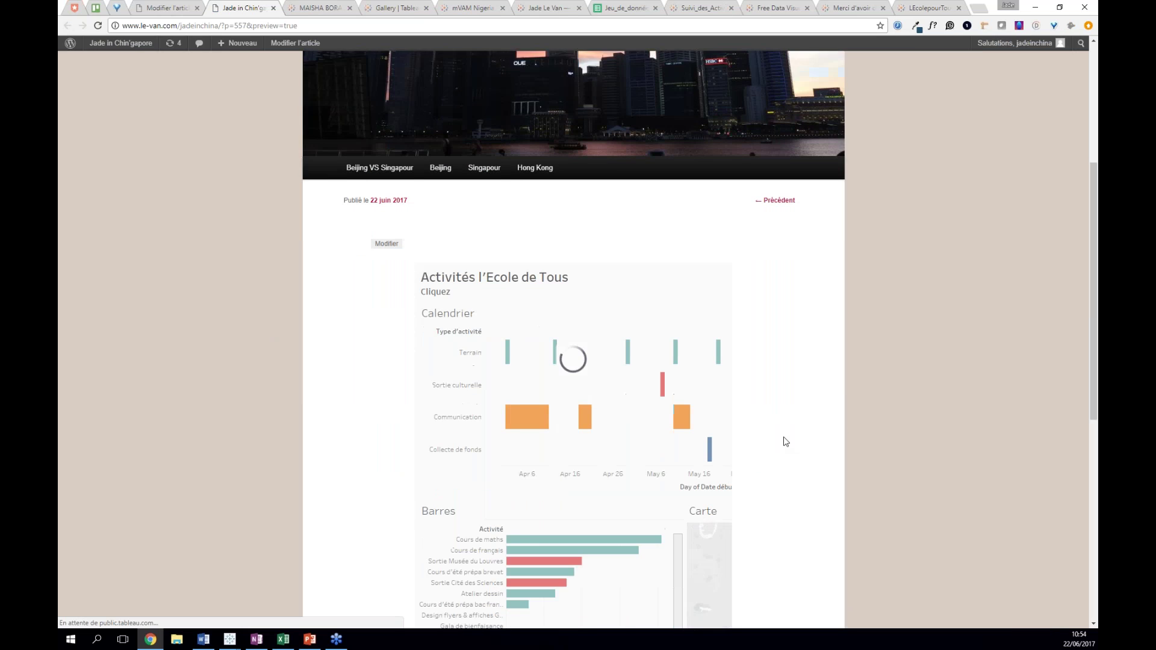
{"action": "scroll", "coordinate": [786, 441], "scroll_direction": "down", "scroll_amount": 3}
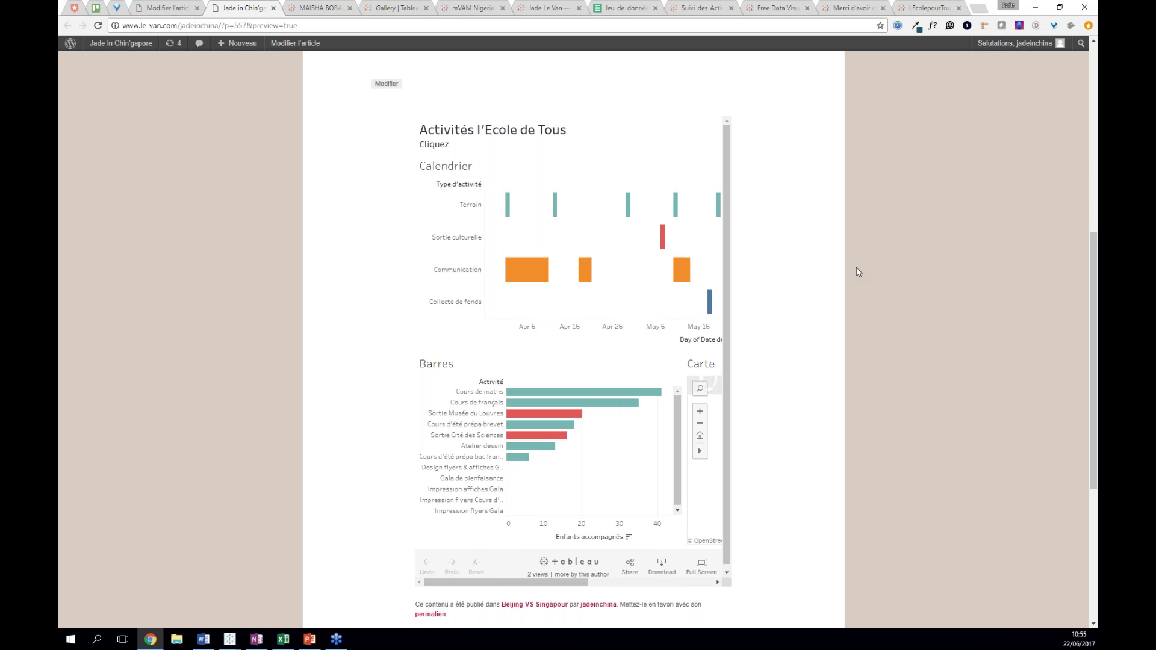
{"action": "scroll", "coordinate": [807, 398], "scroll_direction": "up", "scroll_amount": 4}
{"action": "scroll", "coordinate": [818, 439], "scroll_direction": "down", "scroll_amount": 5}
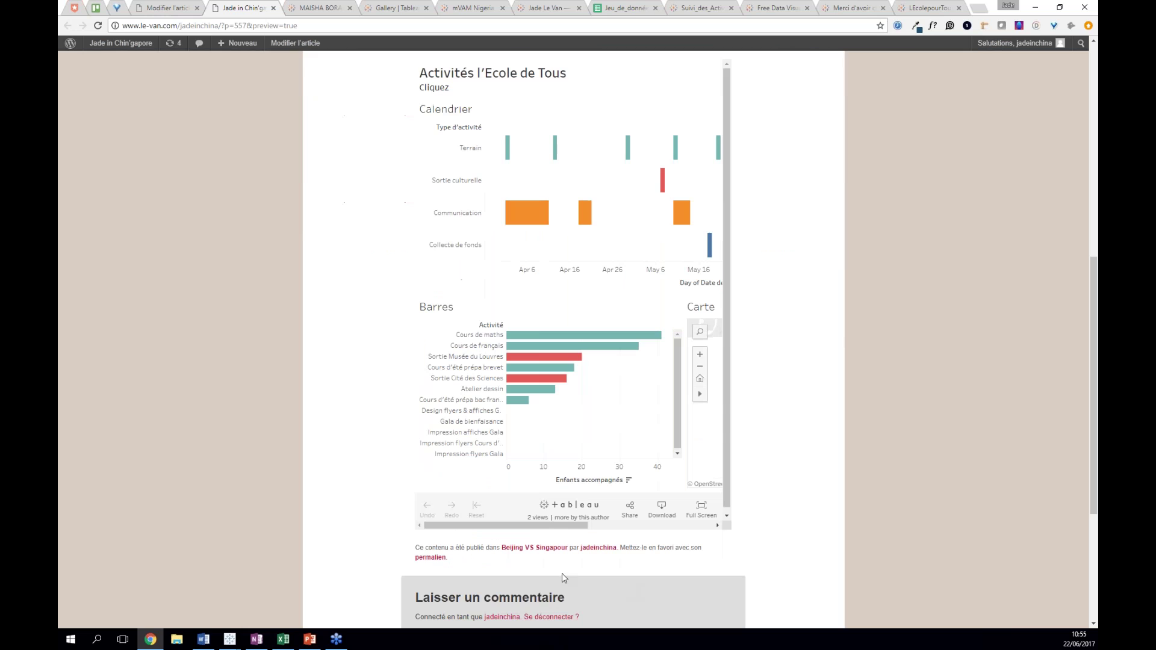
{"action": "mouse_move", "coordinate": [226, 642]}
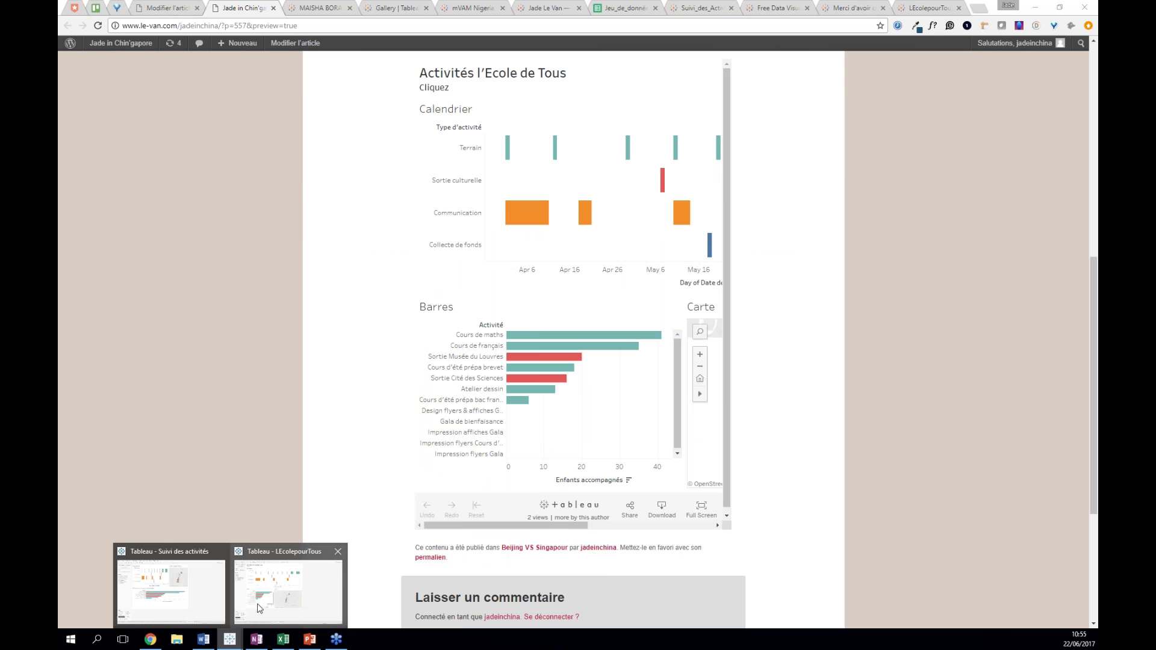
- In the LEcolepourTous workbook, review the dashboard's Fixed size presets and 1000 px width
{"action": "left_click", "coordinate": [288, 584]}
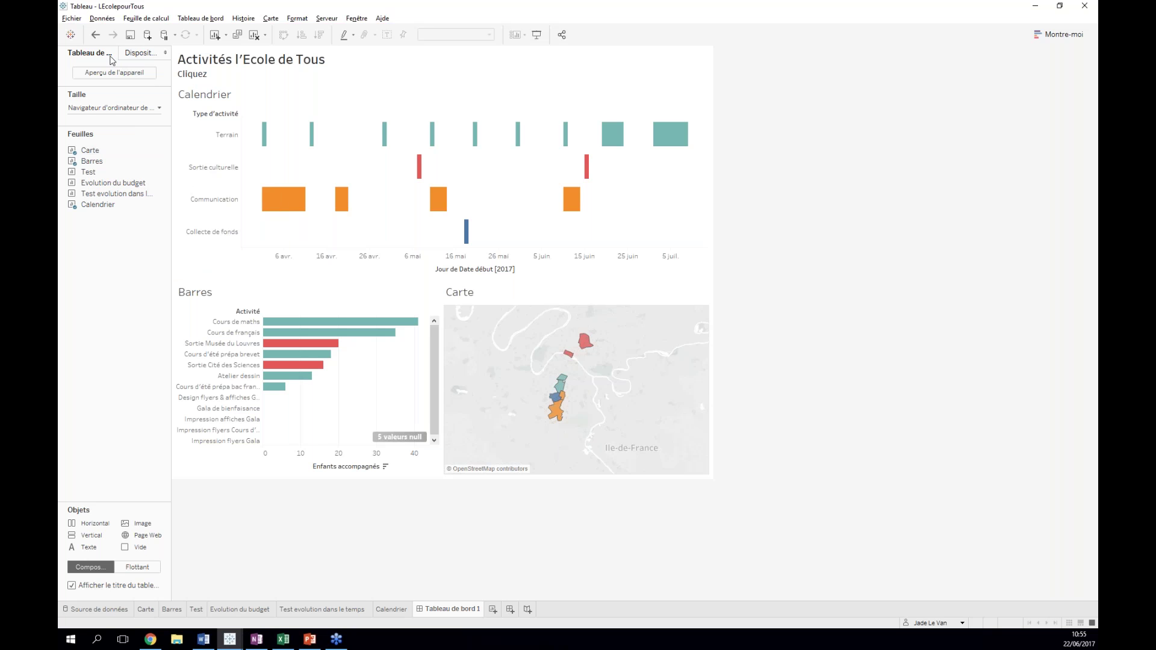
{"action": "left_click", "coordinate": [150, 110]}
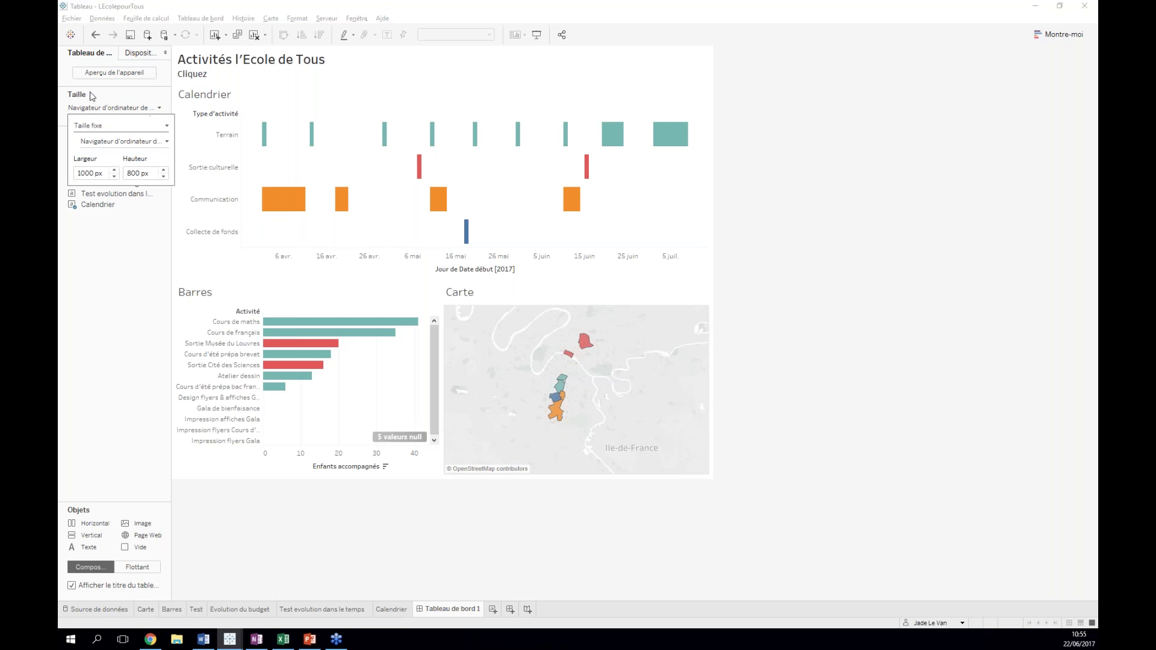
{"action": "left_click", "coordinate": [122, 95]}
{"action": "left_click", "coordinate": [151, 112]}
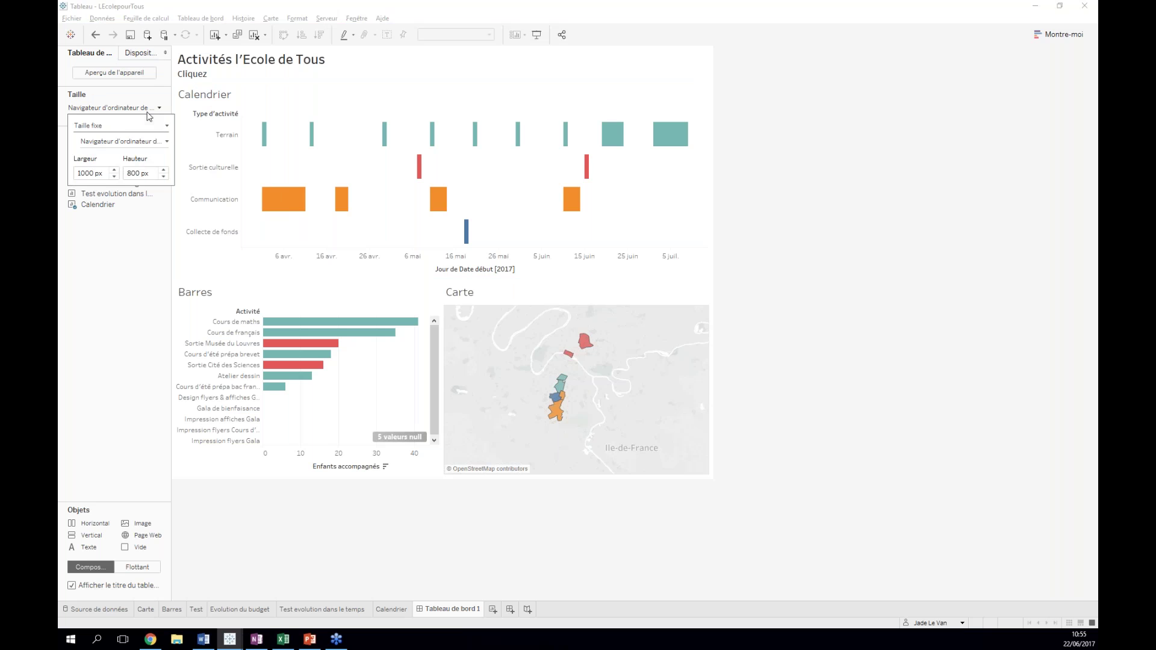
{"action": "left_click", "coordinate": [130, 128]}
{"action": "left_click", "coordinate": [123, 139]}
{"action": "left_click", "coordinate": [146, 145]}
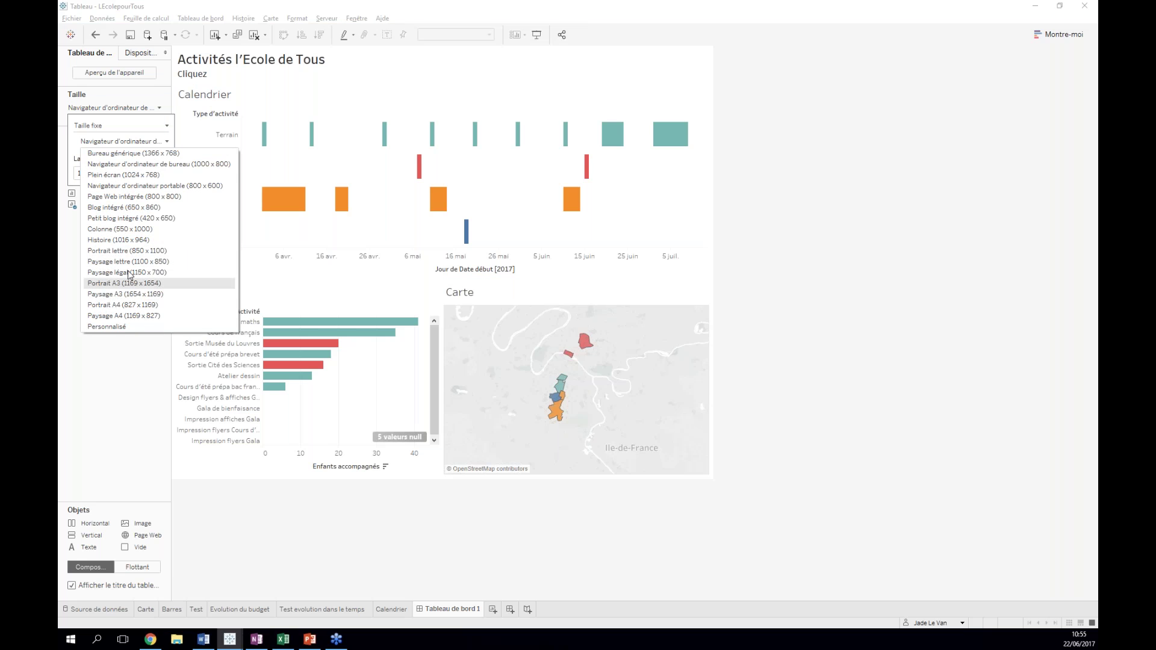
{"action": "left_click", "coordinate": [112, 128]}
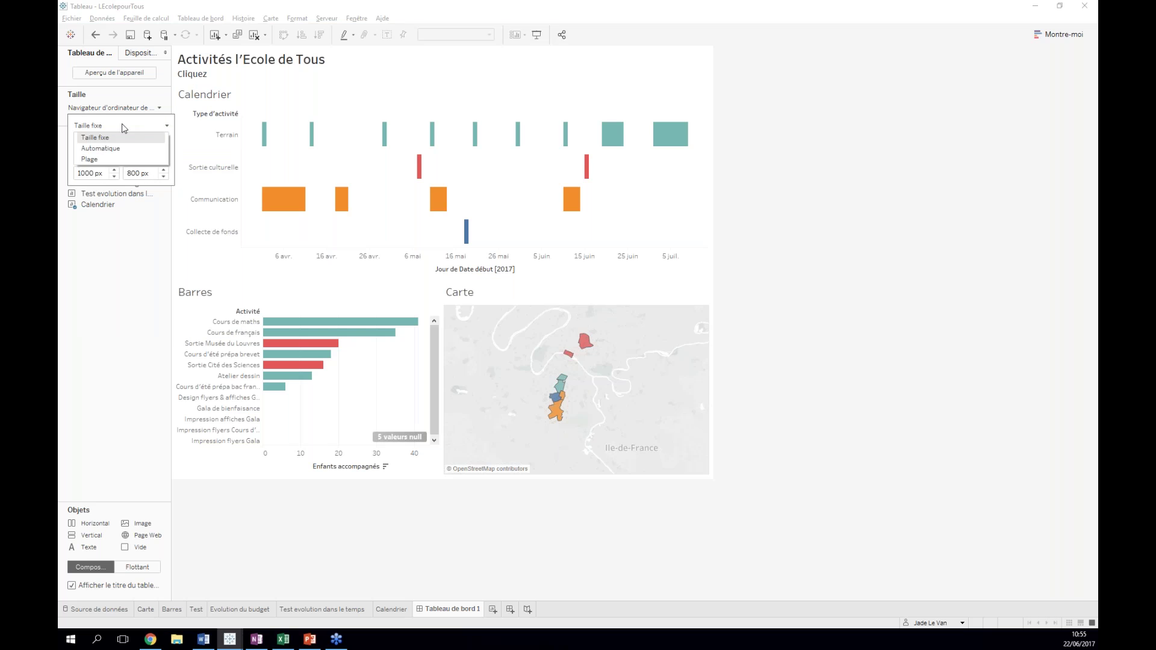
{"action": "double_click", "coordinate": [97, 173]}
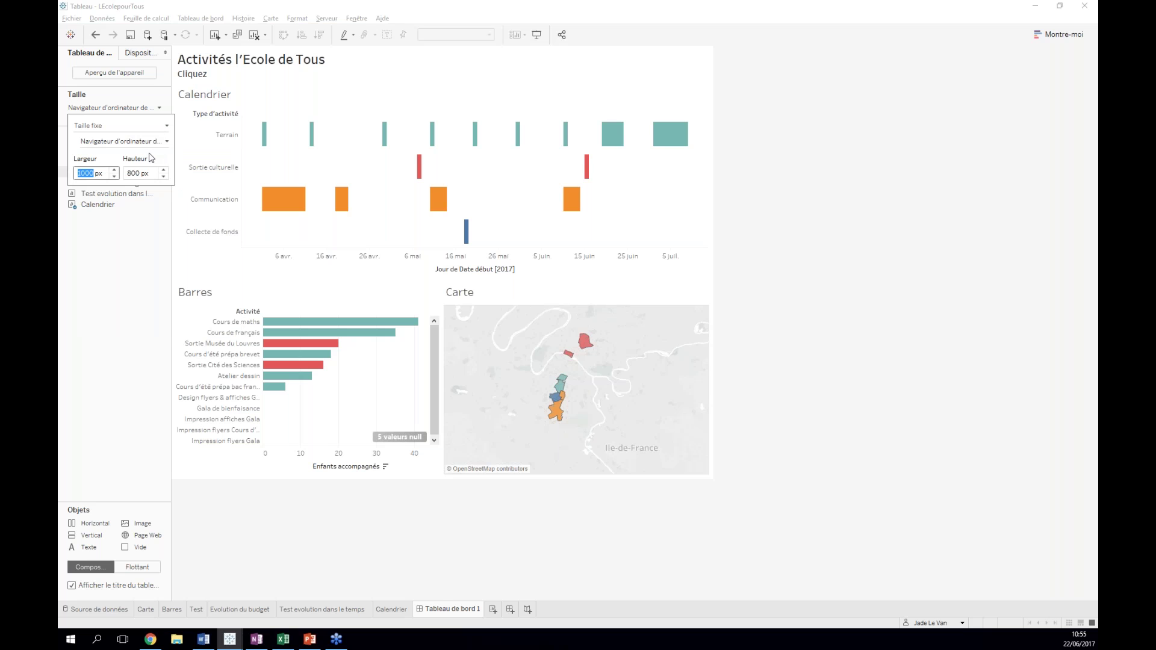
- Try the Plage size range, then set the dashboard size to Automatique
{"action": "left_click", "coordinate": [166, 142]}
{"action": "left_click", "coordinate": [121, 127]}
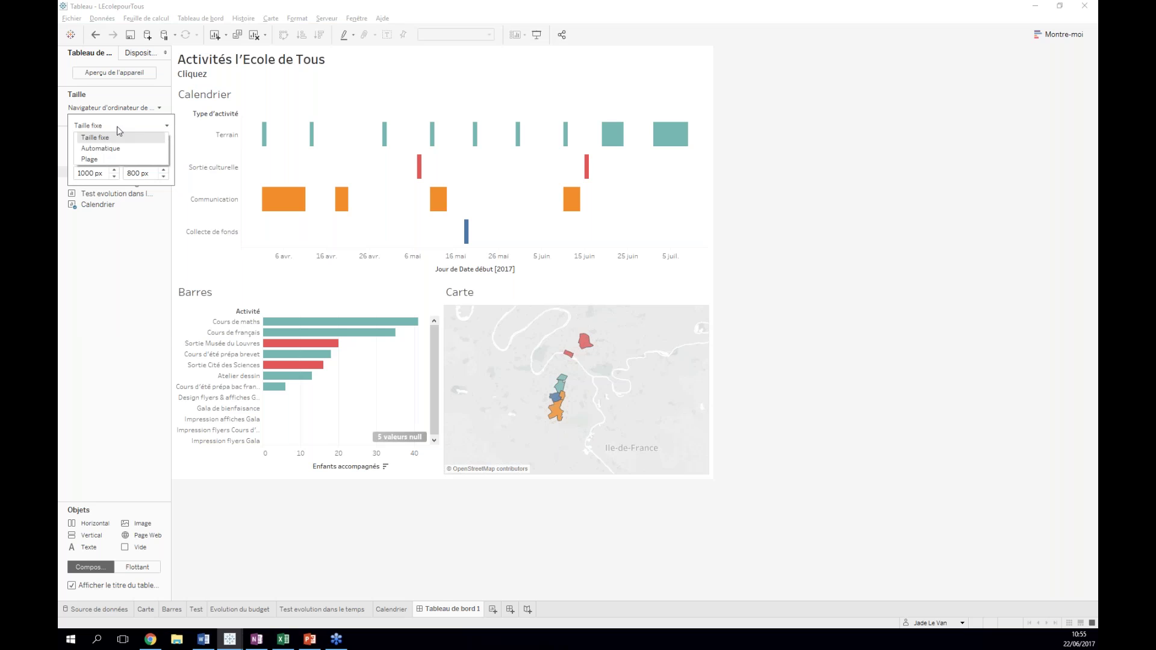
{"action": "left_click", "coordinate": [98, 160]}
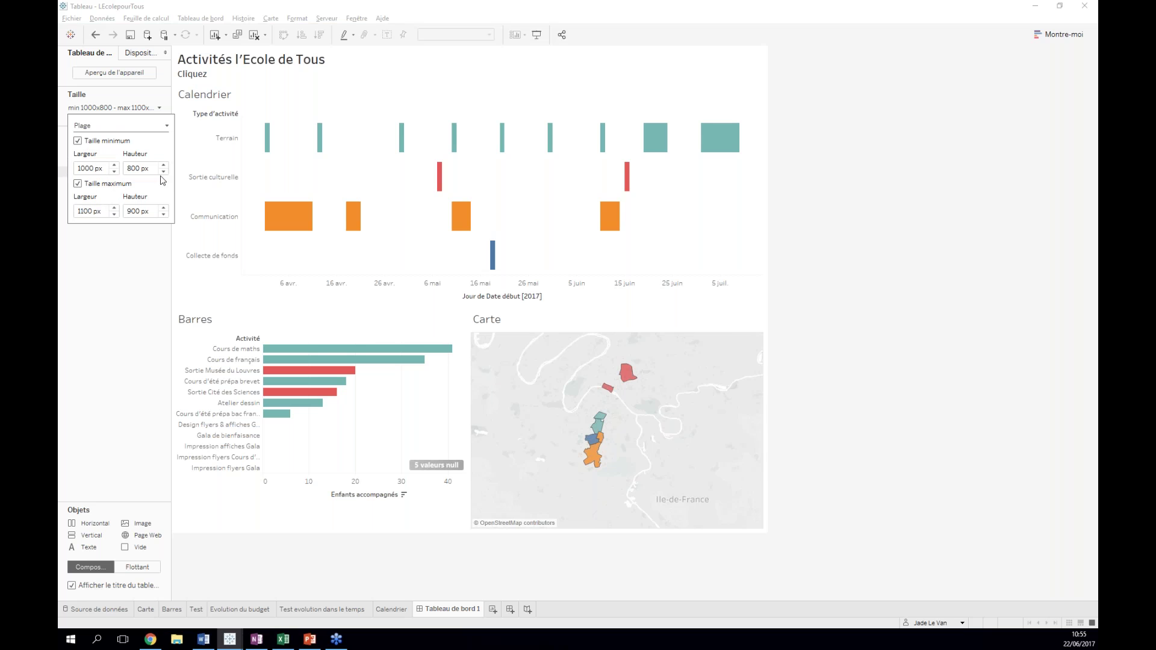
{"action": "left_click", "coordinate": [121, 111]}
{"action": "left_click", "coordinate": [146, 111]}
{"action": "left_click", "coordinate": [110, 128]}
{"action": "left_click", "coordinate": [108, 148]}
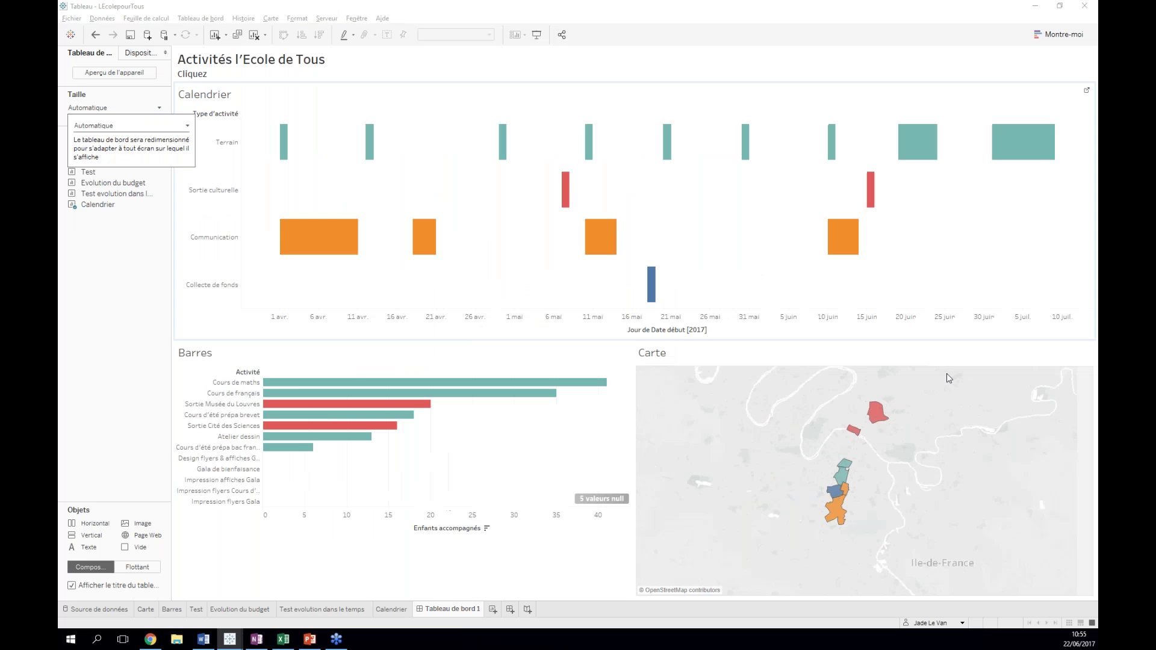
{"action": "left_click", "coordinate": [136, 105]}
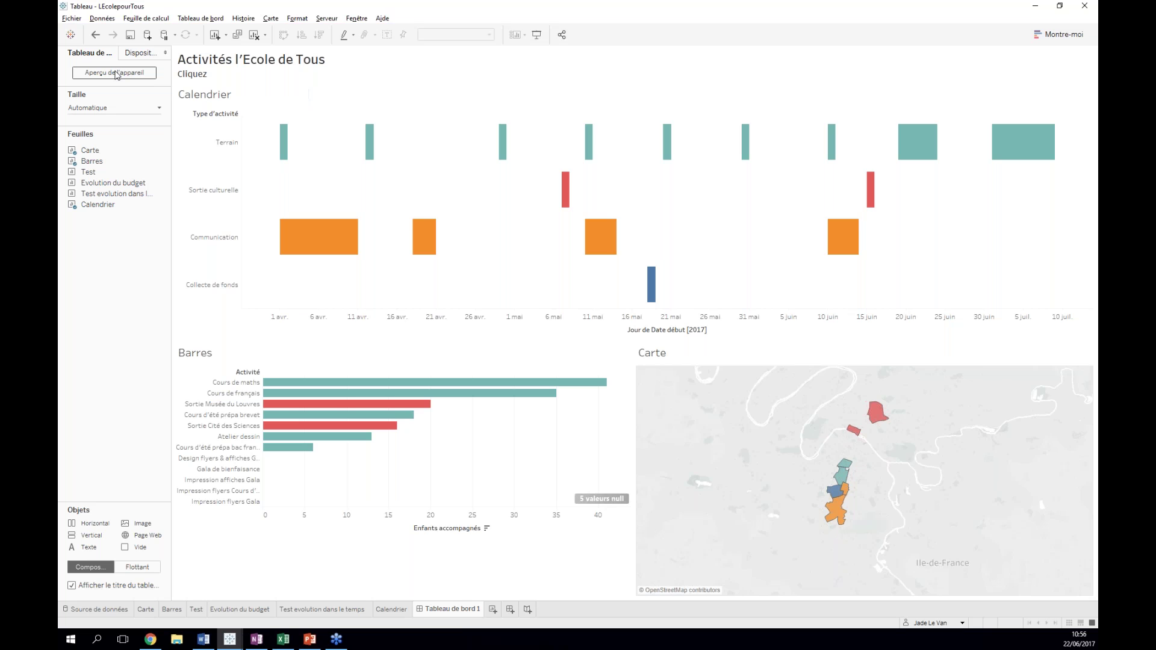
- Preview the dashboard's Téléphone and Tablette layouts, then minimize Tableau to reveal the blog preview
{"action": "left_click", "coordinate": [117, 73]}
{"action": "left_click", "coordinate": [403, 56]}
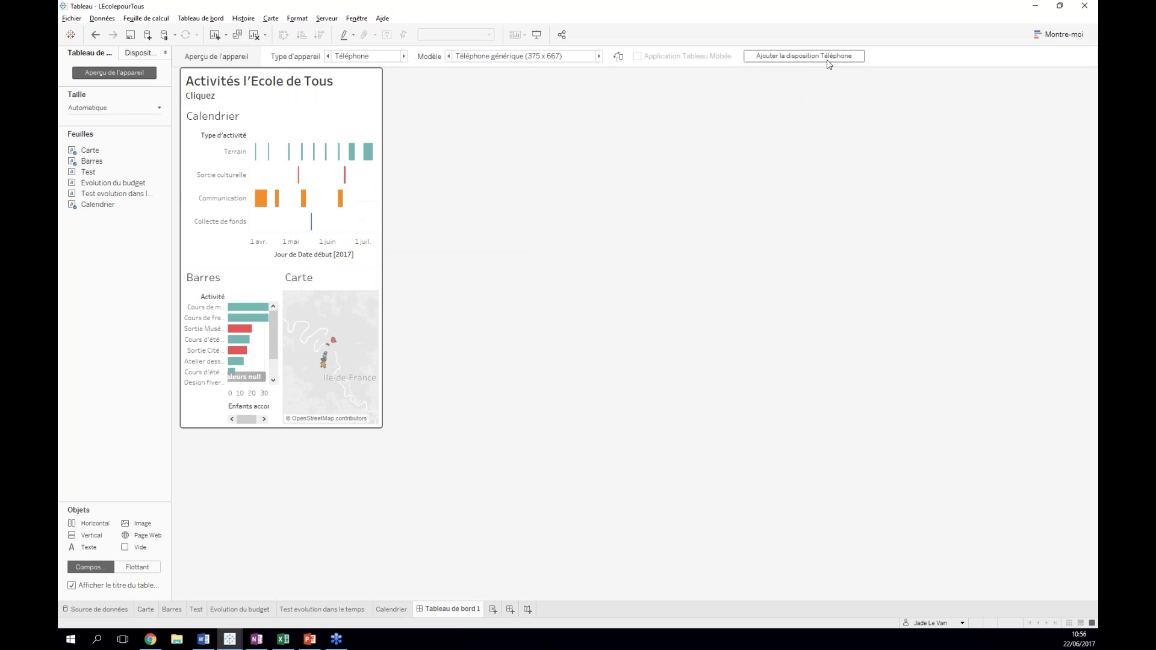
{"action": "left_click", "coordinate": [326, 56]}
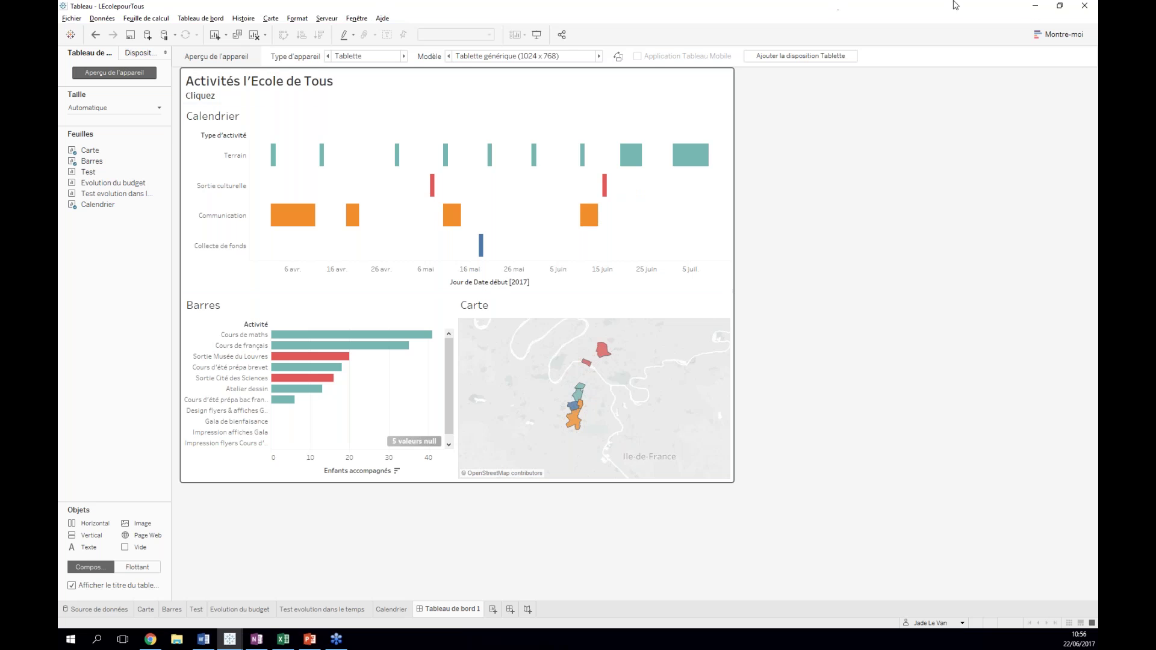
{"action": "left_click", "coordinate": [1034, 7]}
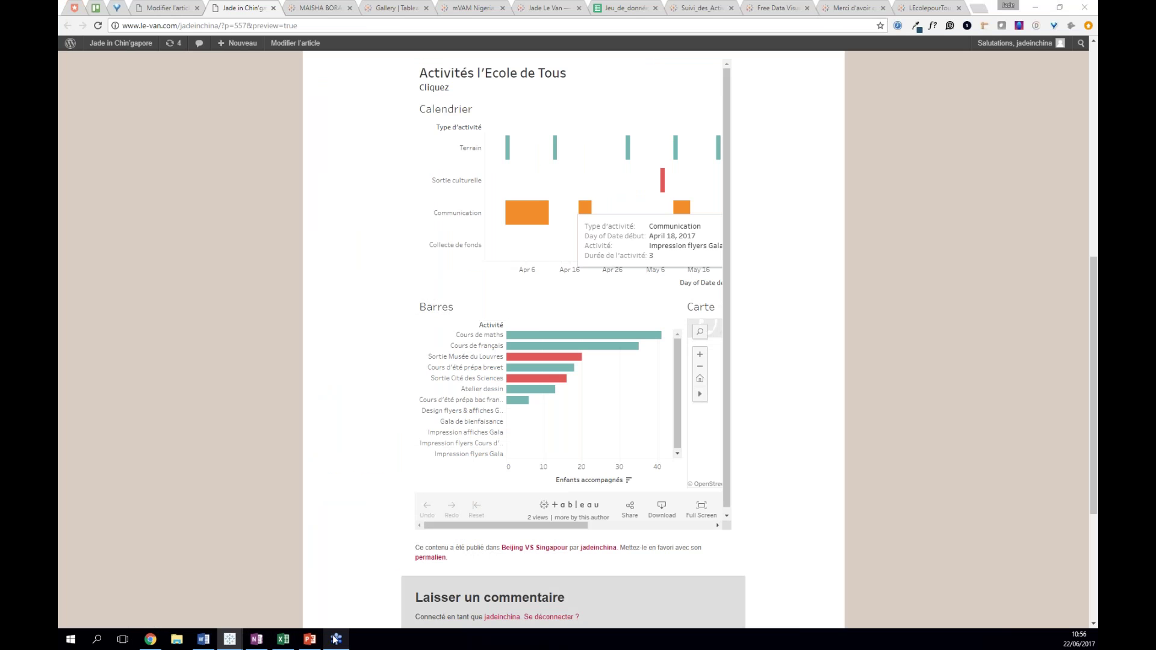
- Bring the LEcolepourTous Tableau workbook window back from the taskbar
{"action": "mouse_move", "coordinate": [335, 639]}
{"action": "mouse_move", "coordinate": [241, 632]}
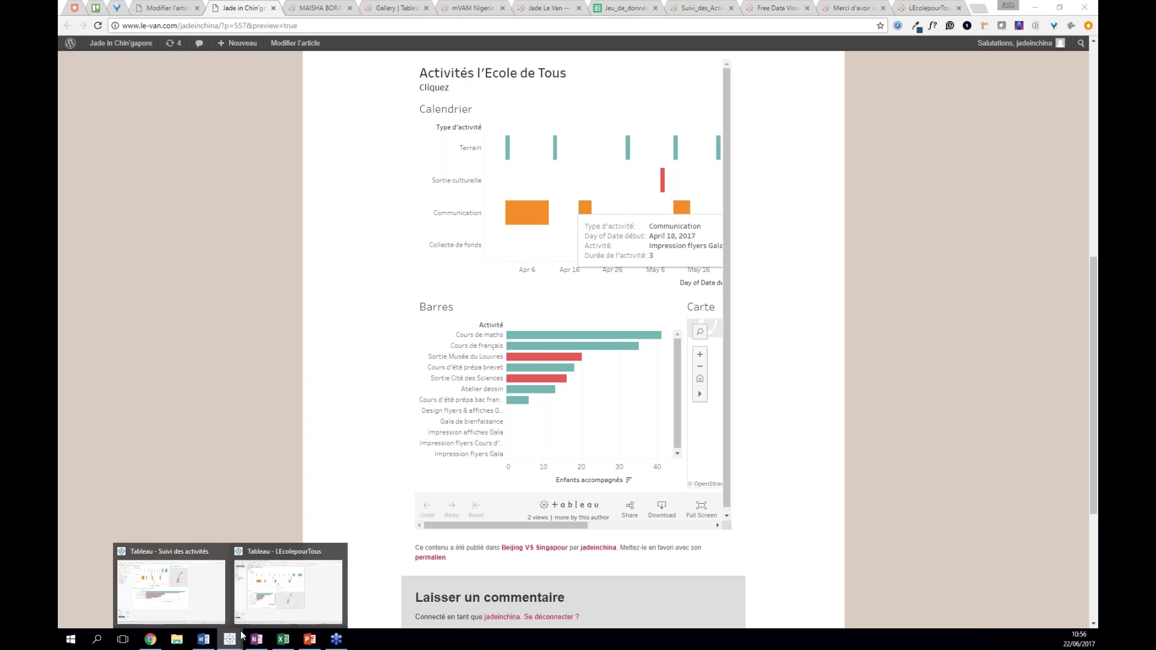
{"action": "left_click", "coordinate": [273, 604]}
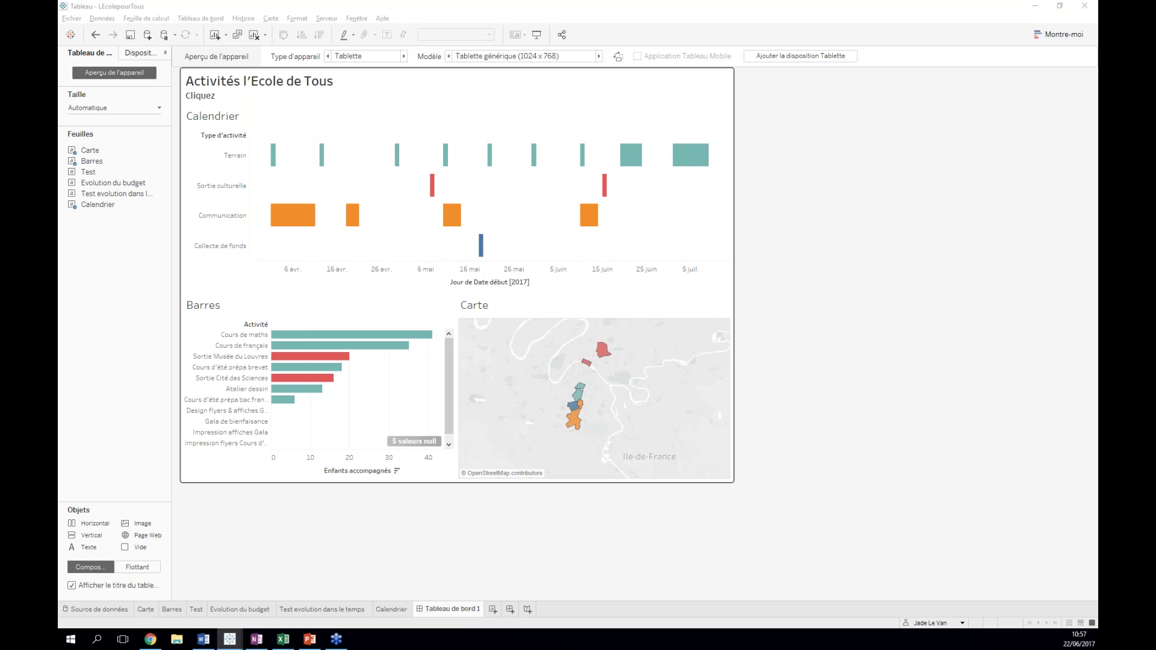
- Bring the Suivi des activités window into view, maximizing and then repositioning it
{"action": "left_click_drag", "start_coordinate": [1097, 17], "coordinate": [613, 29]}
{"action": "double_click", "coordinate": [613, 29]}
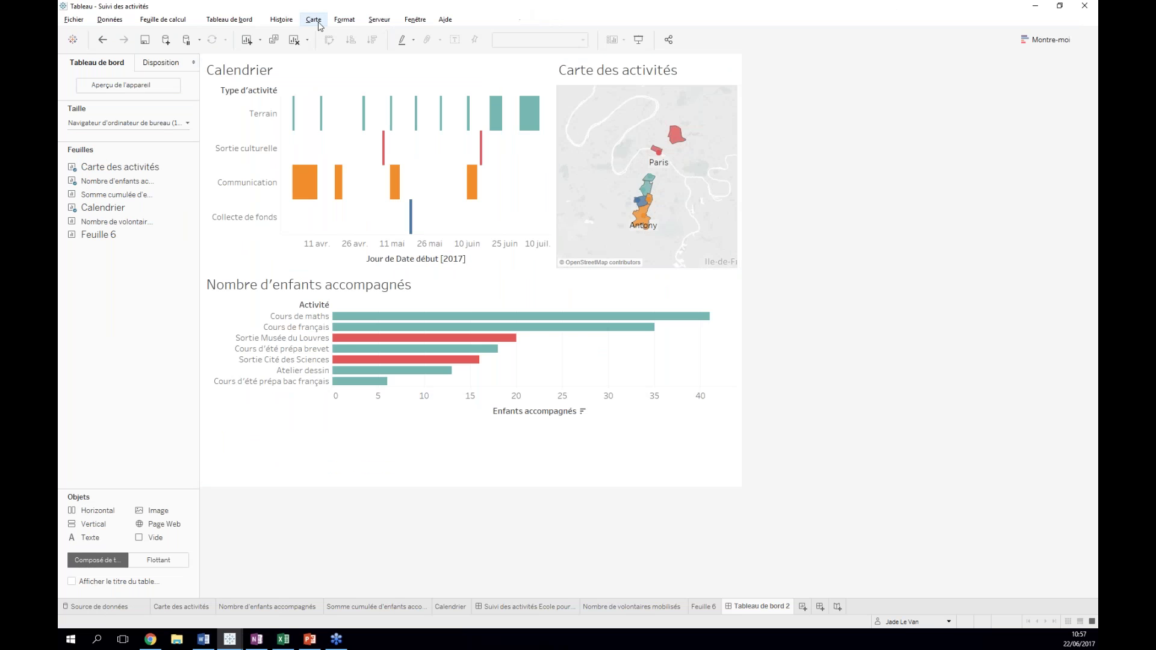
{"action": "left_click_drag", "start_coordinate": [352, 9], "coordinate": [411, 11]}
{"action": "left_click_drag", "start_coordinate": [559, 29], "coordinate": [482, 1]}
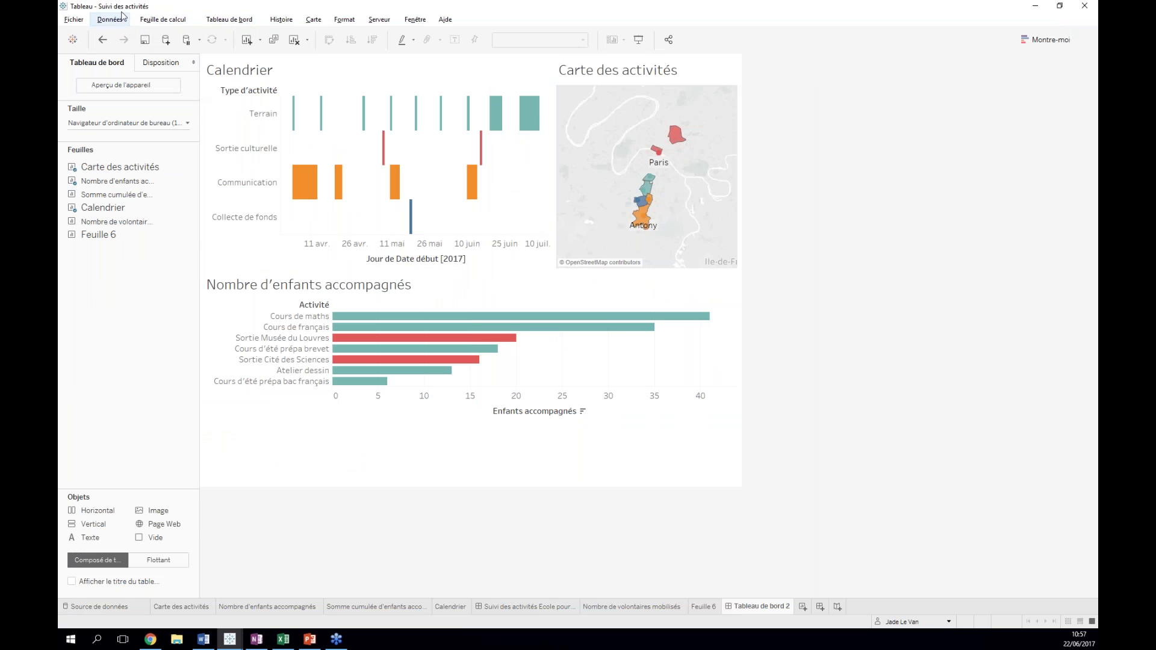
- Check its Source de données rows, then close the Suivi des activités workbook without saving
{"action": "left_click", "coordinate": [72, 19]}
{"action": "left_click", "coordinate": [72, 20]}
{"action": "left_click", "coordinate": [101, 607]}
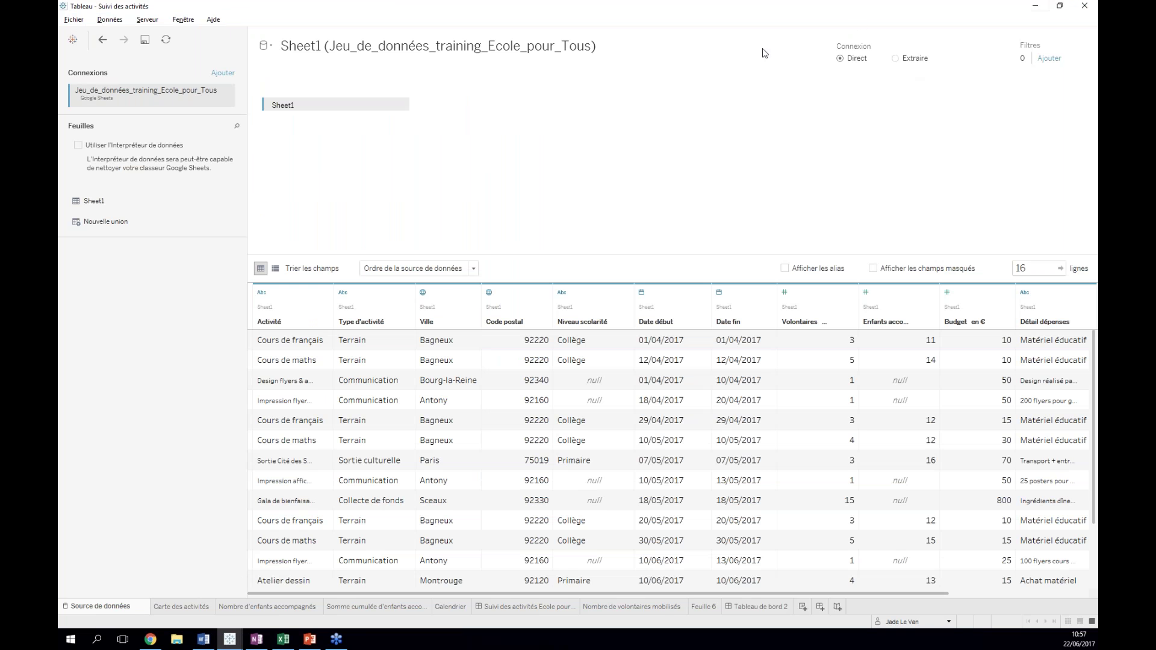
{"action": "left_click", "coordinate": [1064, 6]}
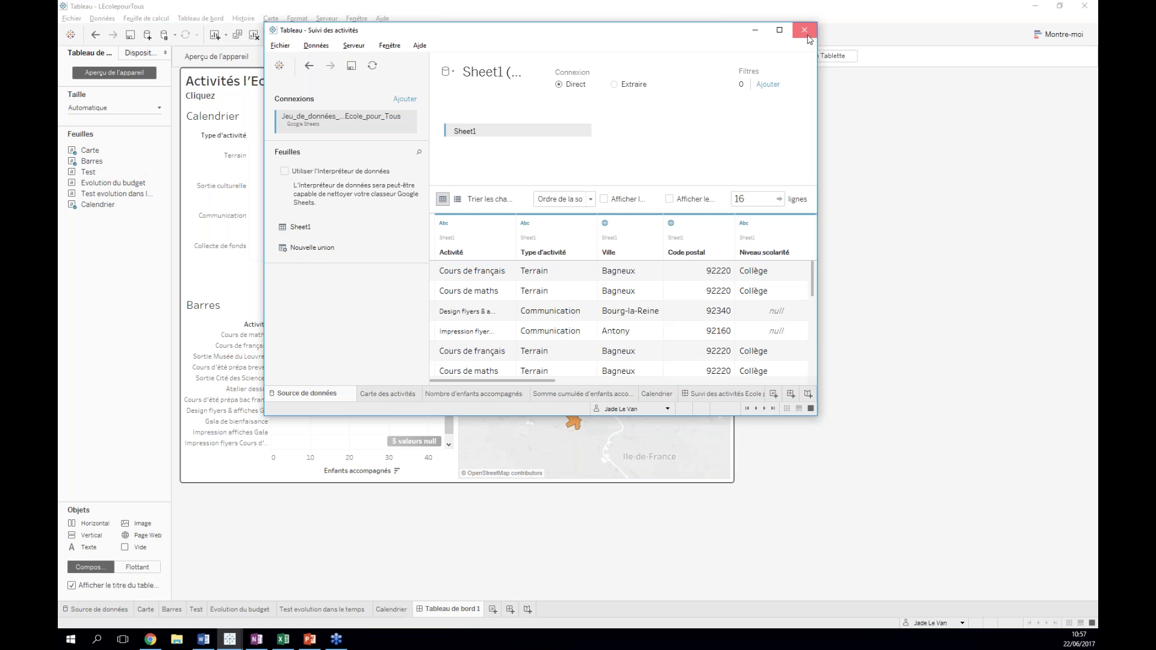
{"action": "left_click", "coordinate": [567, 241]}
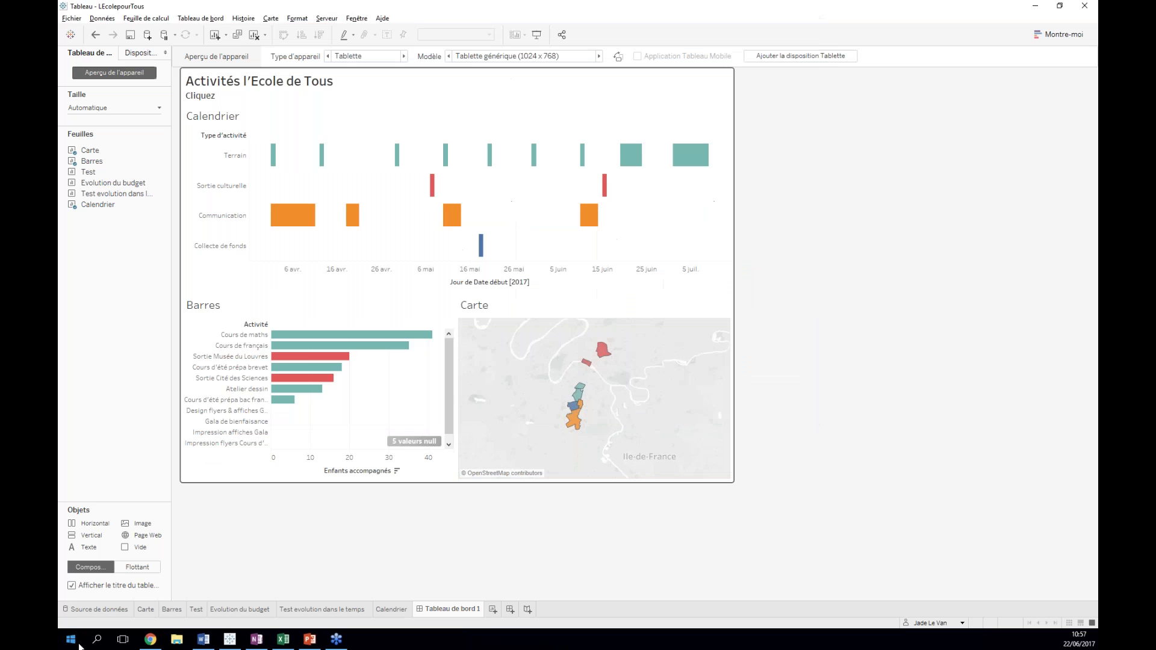
- Launch Tableau 10.3 and connect a new workbook to the Ecole pour Tous Excel file
{"action": "left_click", "coordinate": [70, 639]}
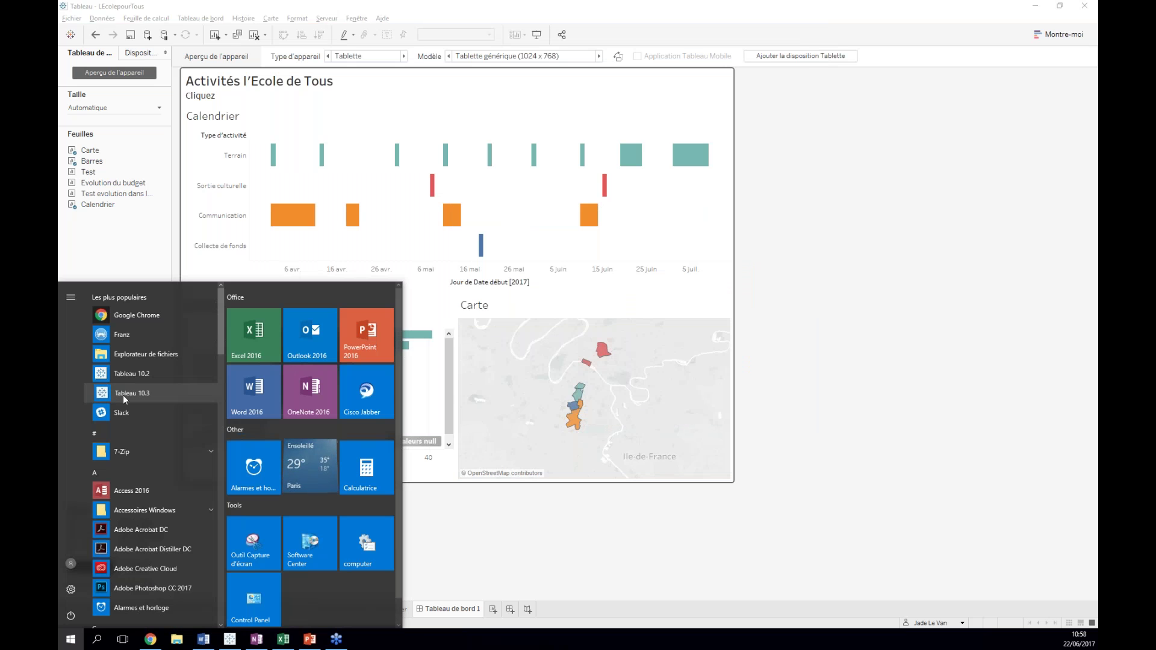
{"action": "left_click", "coordinate": [475, 135]}
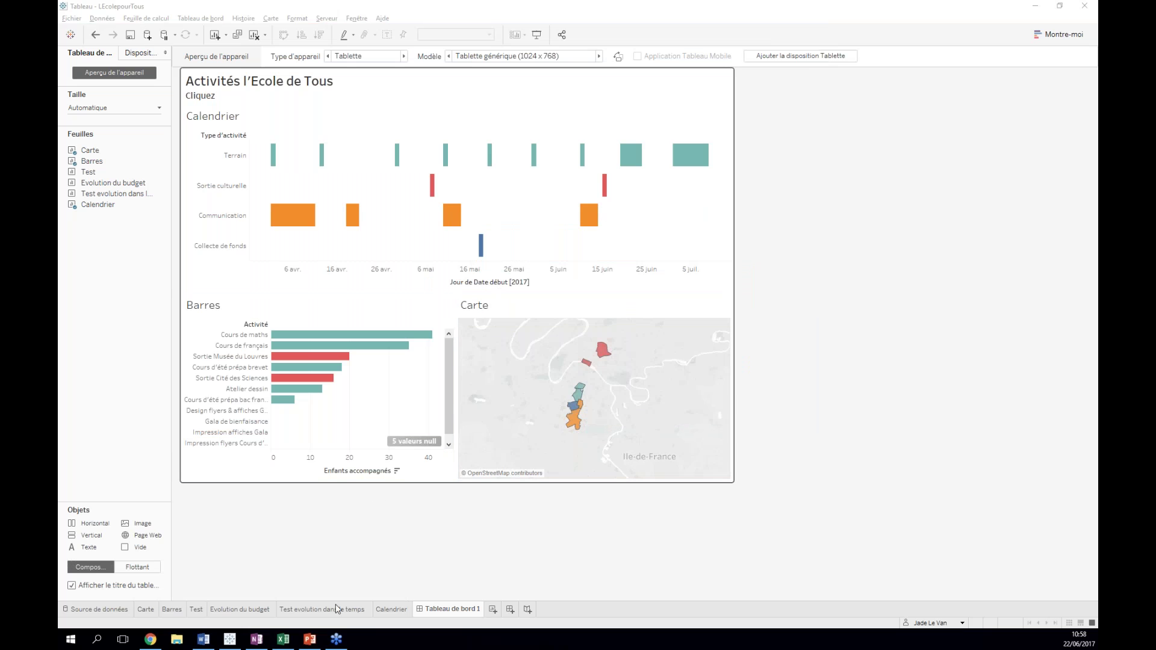
{"action": "key", "text": "ctrl+n"}
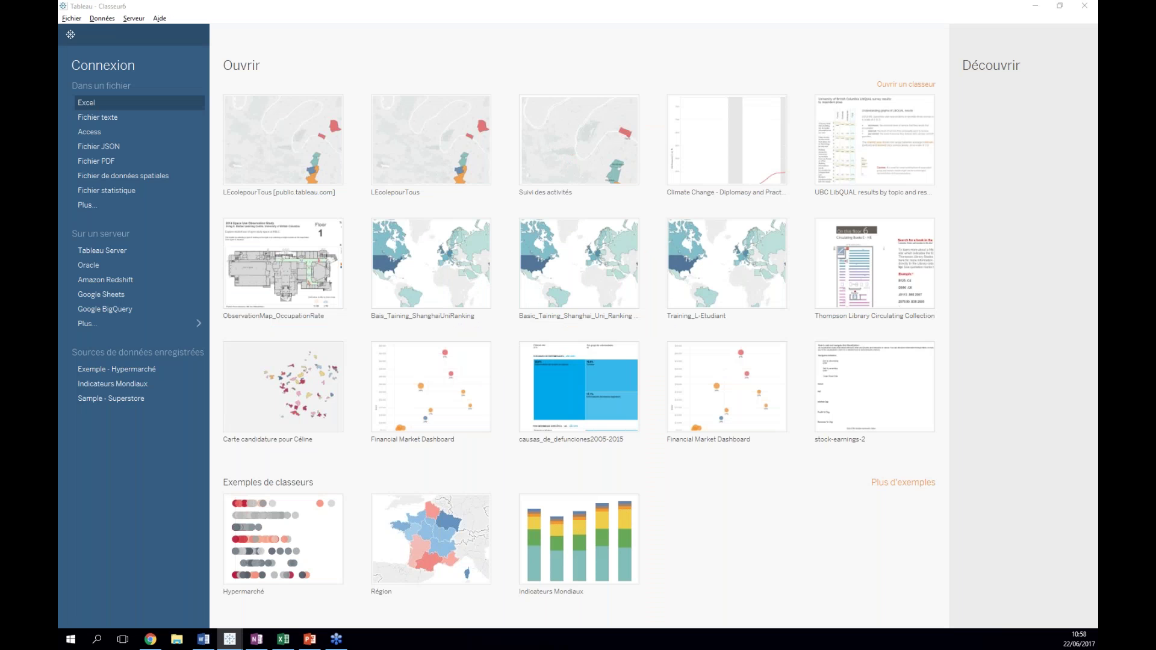
{"action": "left_click", "coordinate": [202, 99]}
{"action": "double_click", "coordinate": [202, 89]}
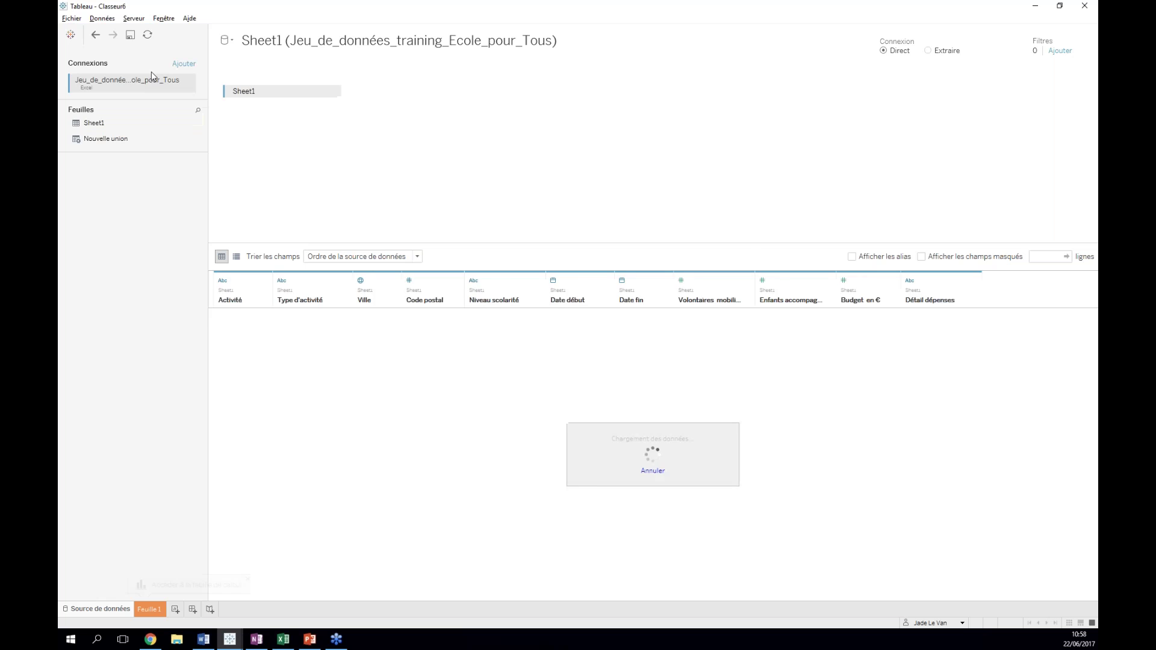
- On Feuille 1, chart summed Budget en € per Activité as horizontal bars
{"action": "left_click", "coordinate": [149, 611]}
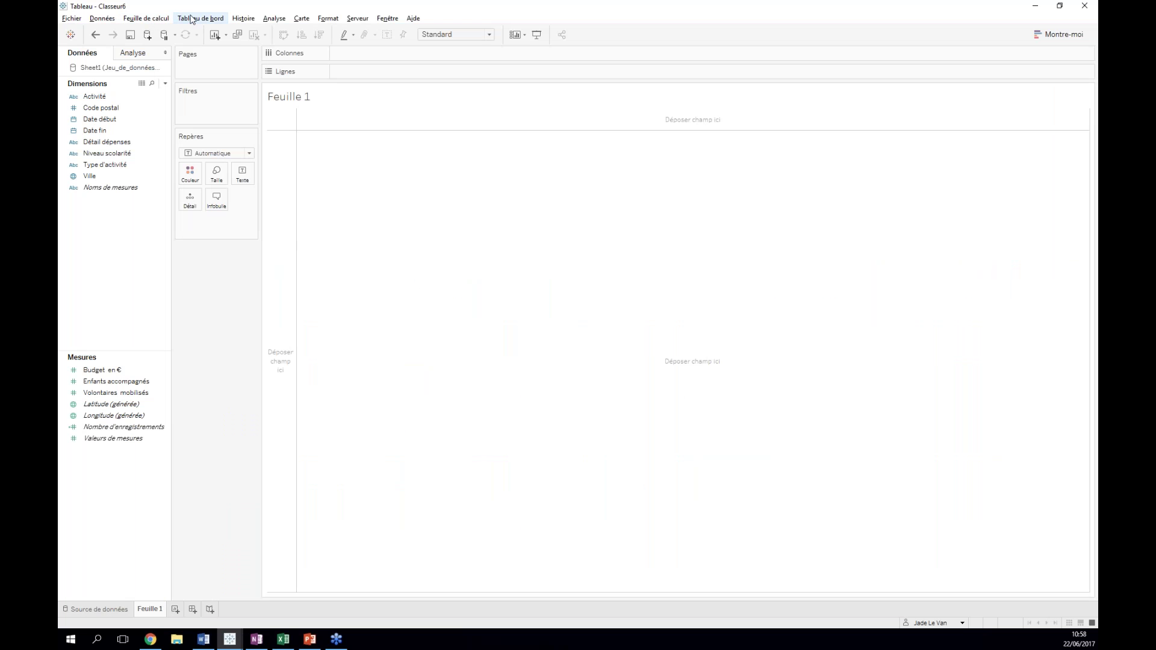
{"action": "double_click", "coordinate": [95, 97]}
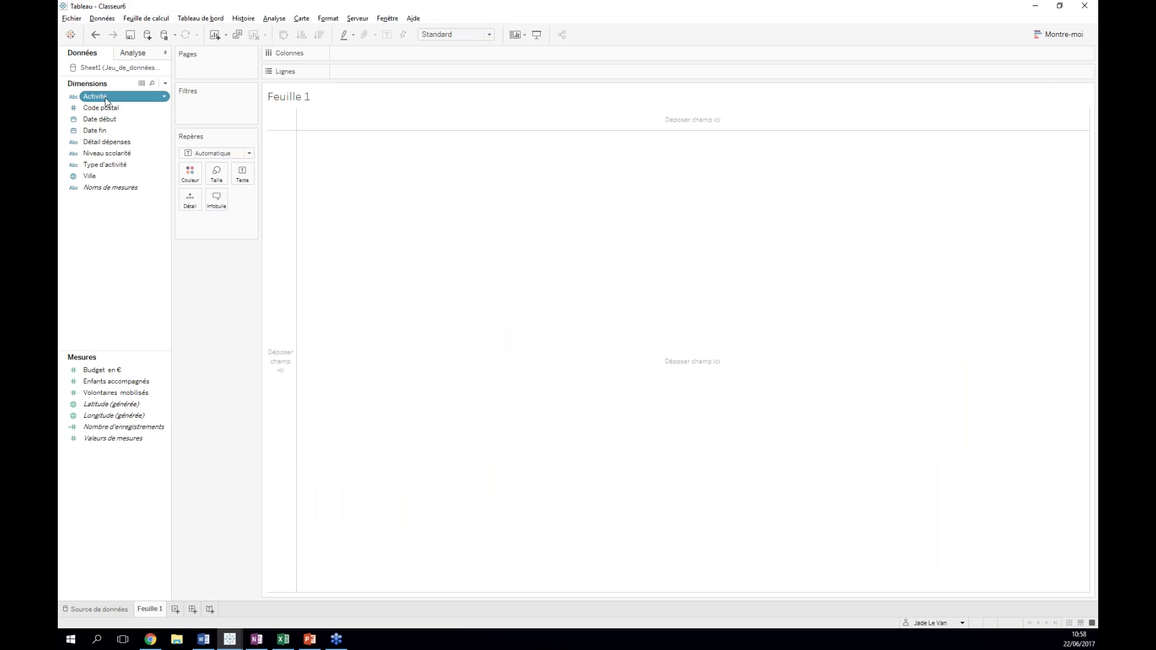
{"action": "double_click", "coordinate": [102, 370]}
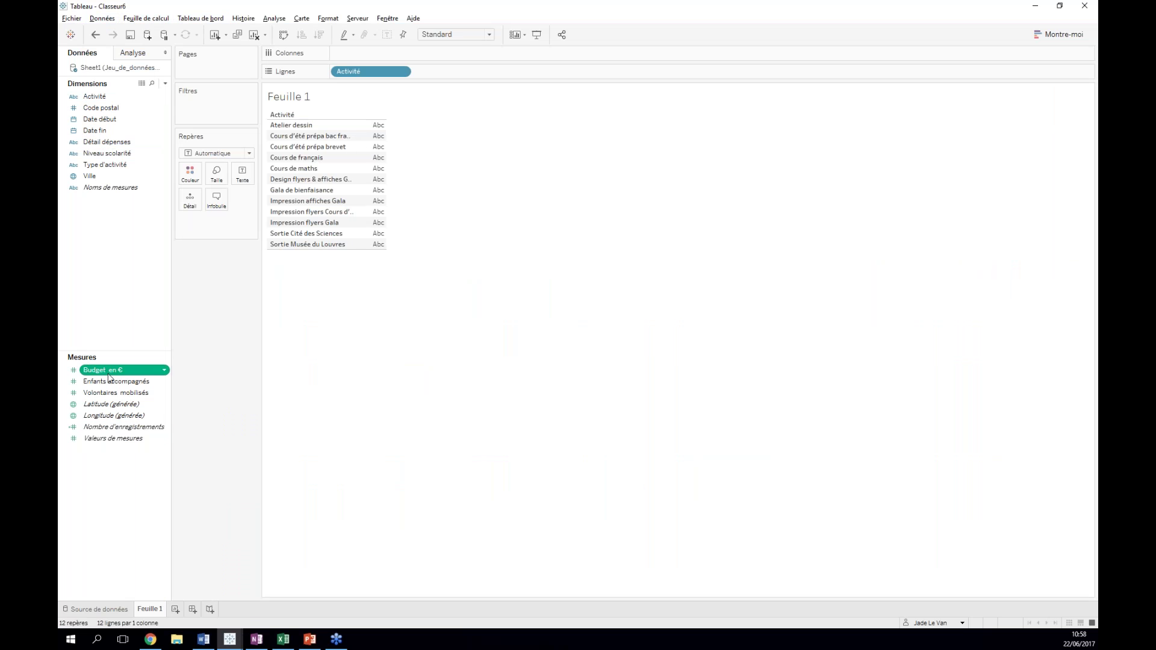
{"action": "left_click", "coordinate": [1061, 35]}
{"action": "left_click", "coordinate": [1009, 114]}
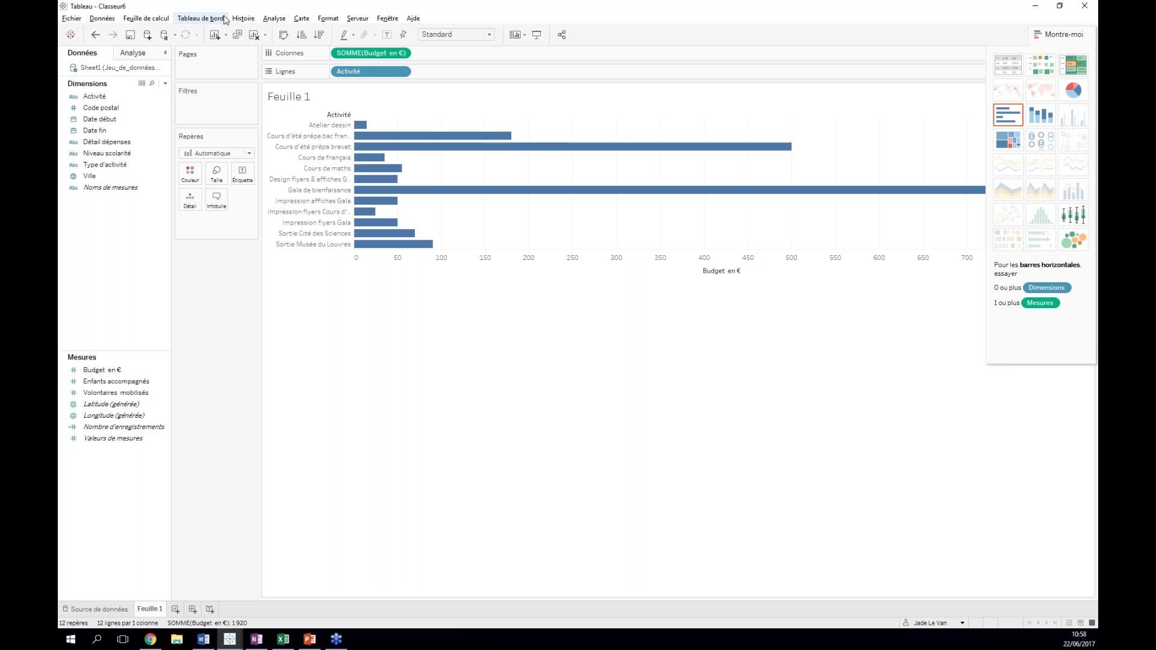
- Refresh the Sheet1 data source from the Données menu
{"action": "left_click", "coordinate": [103, 19]}
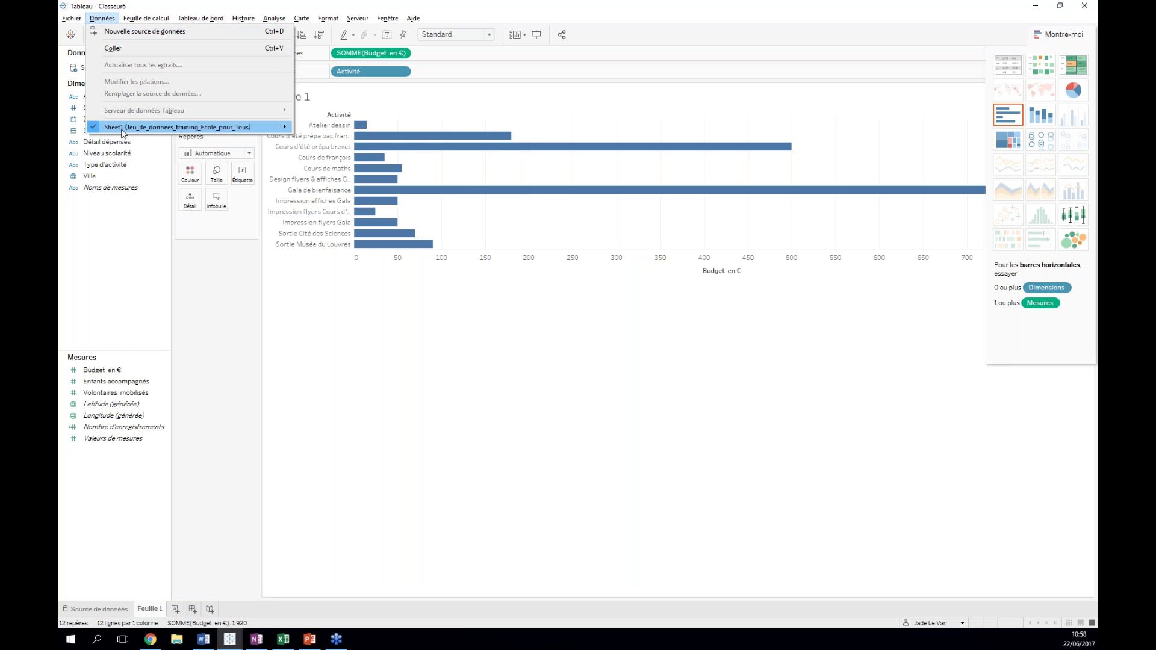
{"action": "mouse_move", "coordinate": [126, 132]}
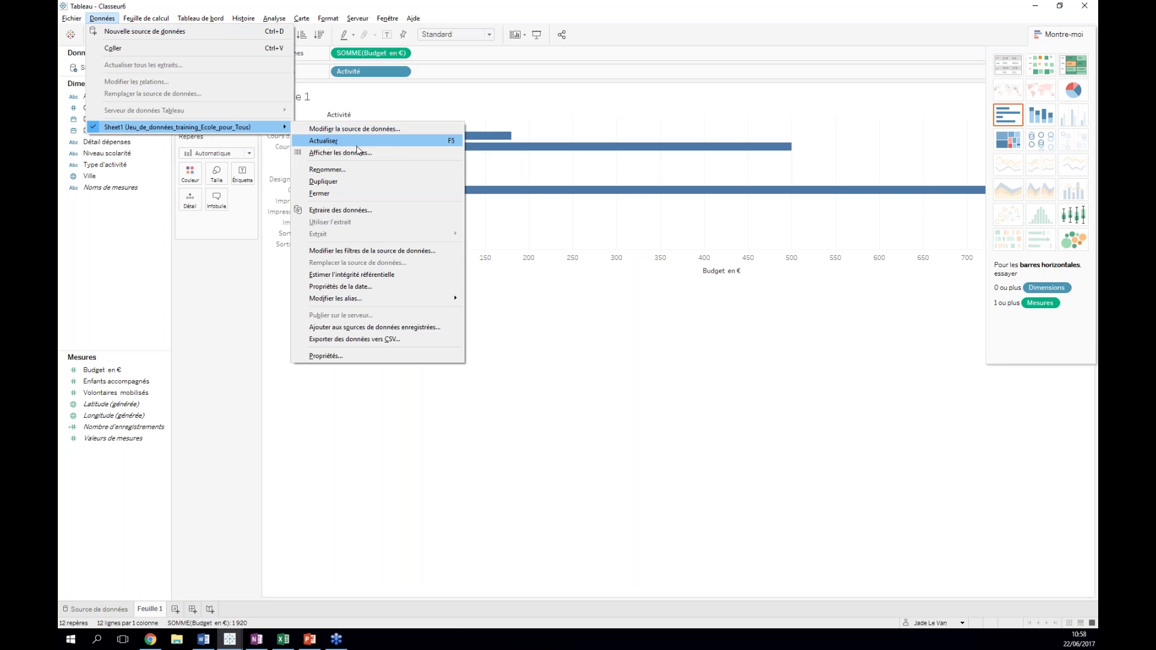
{"action": "left_click", "coordinate": [334, 142]}
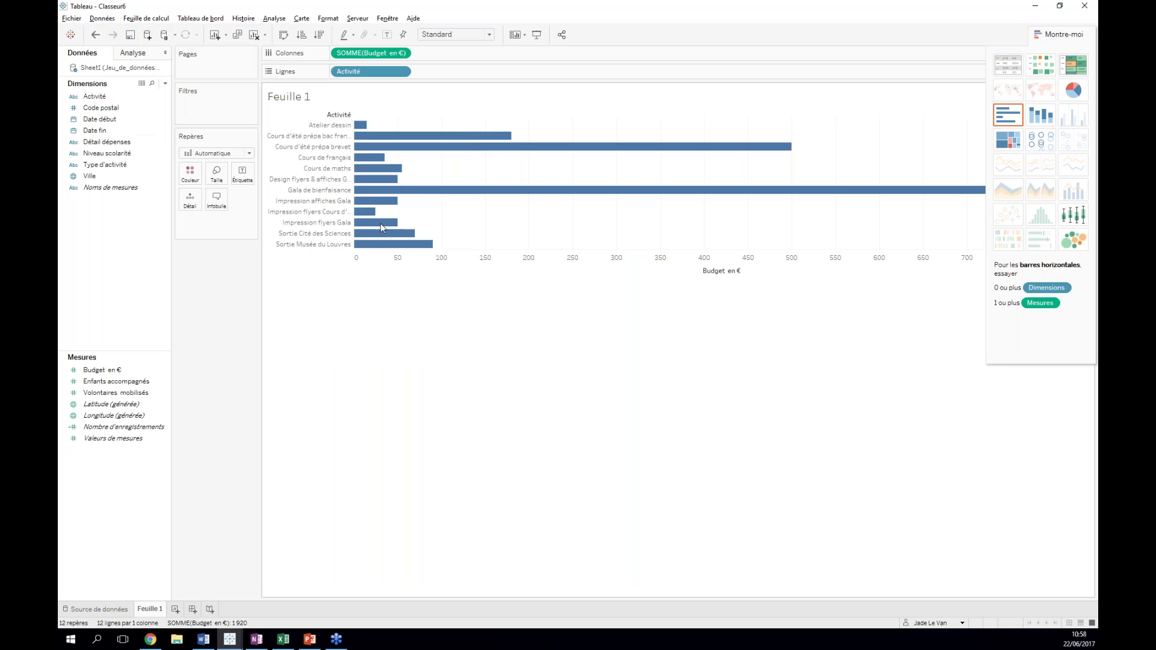
- In Excel, enter 'Cinéma en plein air' as the new activity in cell A18
{"action": "left_click", "coordinate": [285, 641]}
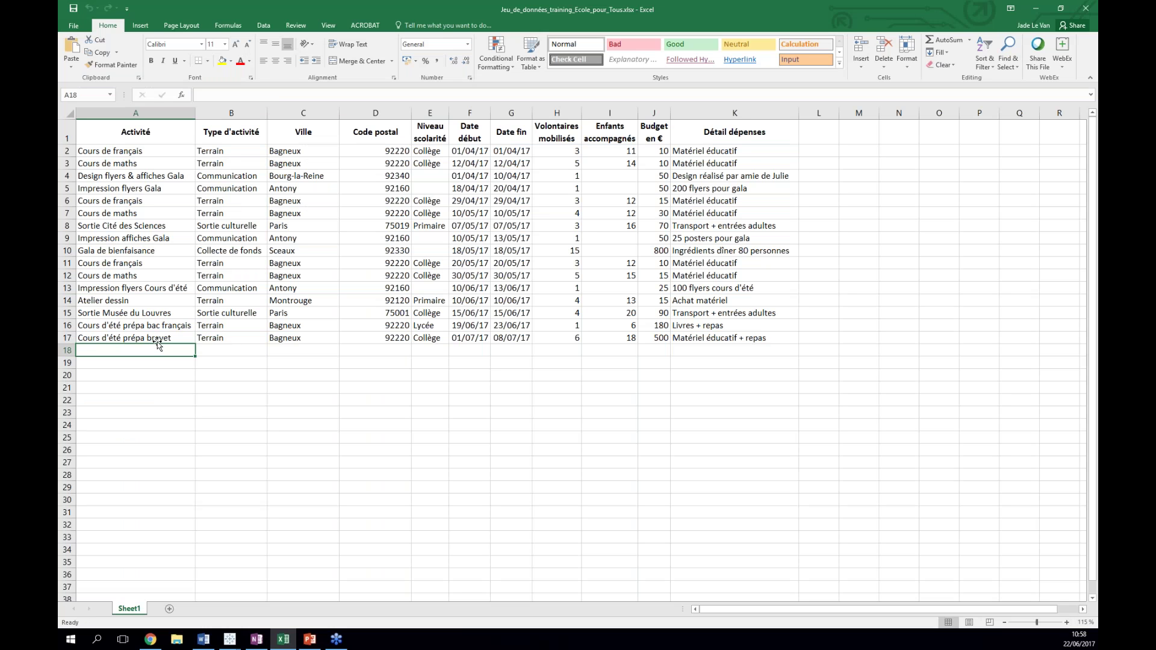
{"action": "type", "text": "Cinéma en plain"}
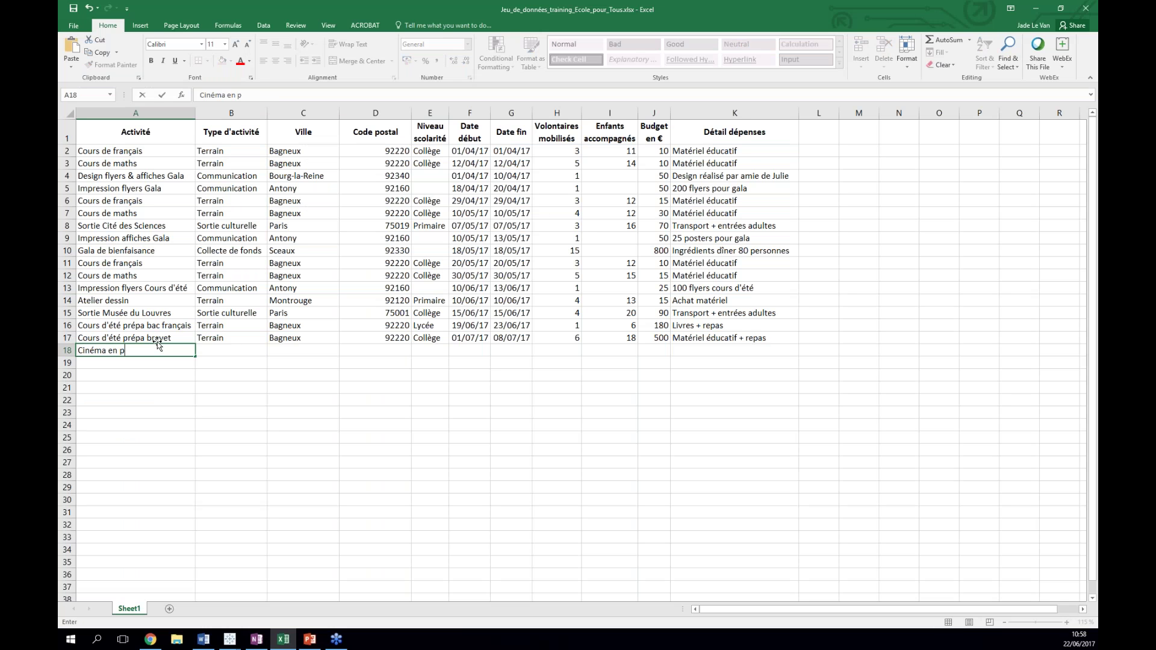
{"action": "key", "text": "BackSpace"}
{"action": "key", "text": "BackSpace"}
{"action": "key", "text": "BackSpace"}
{"action": "type", "text": "ein air"}
{"action": "key", "text": "Tab"}
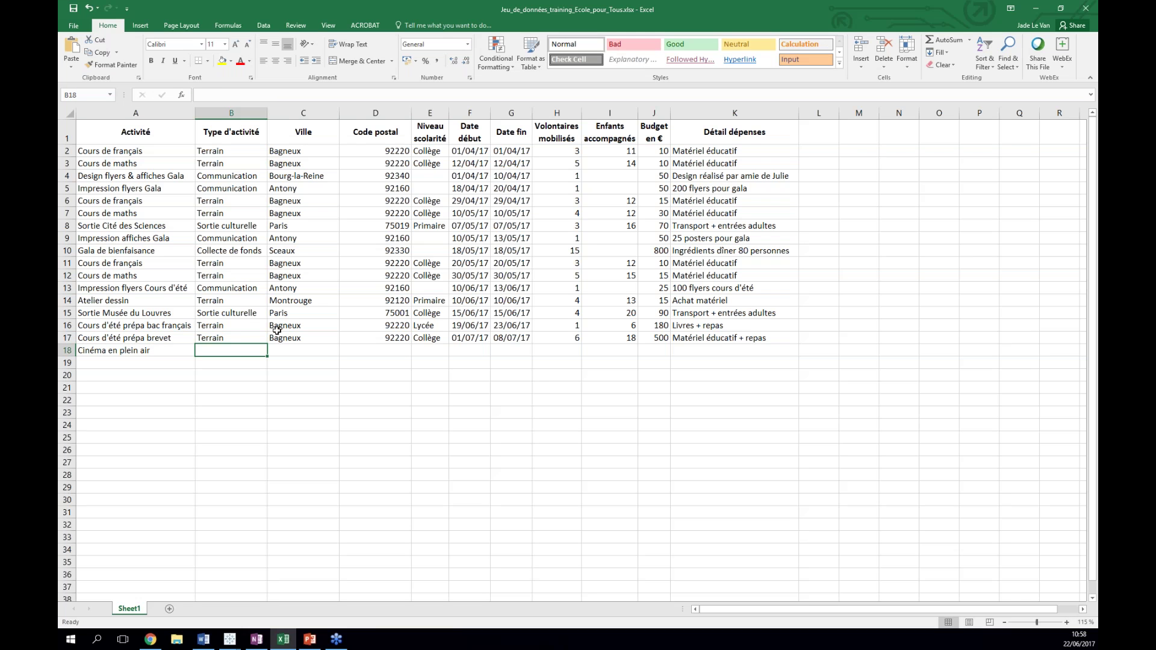
- Copy row 17's details (B17:K17) into row 18 and save the workbook
{"action": "left_click_drag", "start_coordinate": [238, 338], "coordinate": [708, 338]}
{"action": "left_click_drag", "start_coordinate": [241, 338], "coordinate": [723, 339]}
{"action": "key", "text": "ctrl+c"}
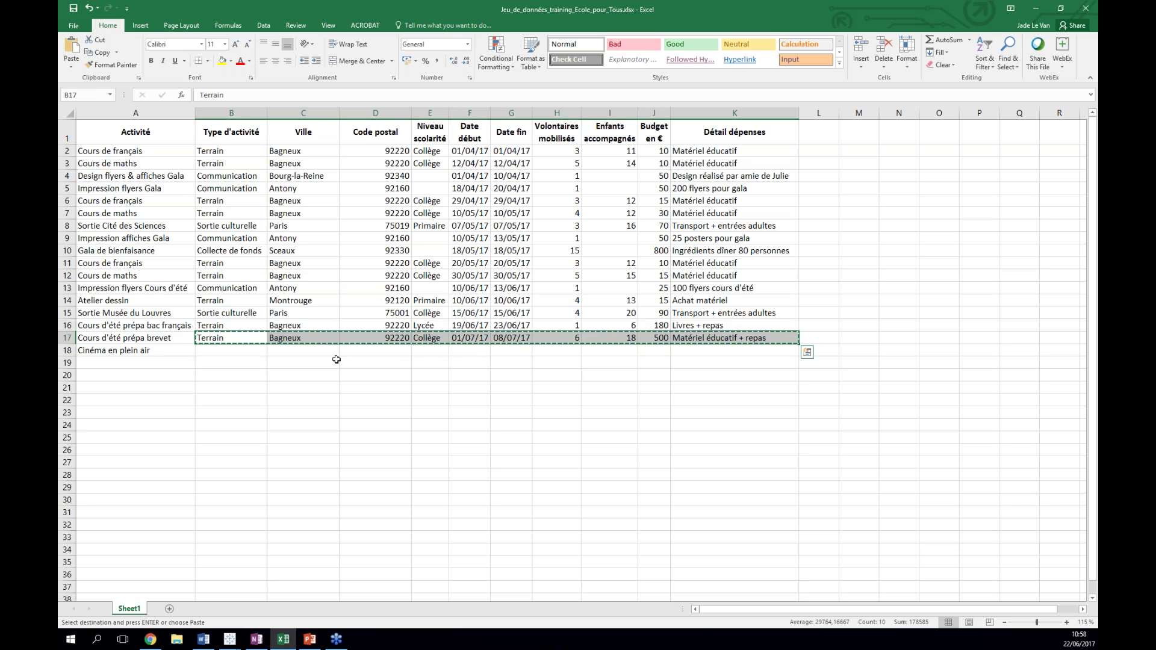
{"action": "left_click", "coordinate": [234, 349]}
{"action": "key", "text": "ctrl+v"}
{"action": "left_click", "coordinate": [73, 9]}
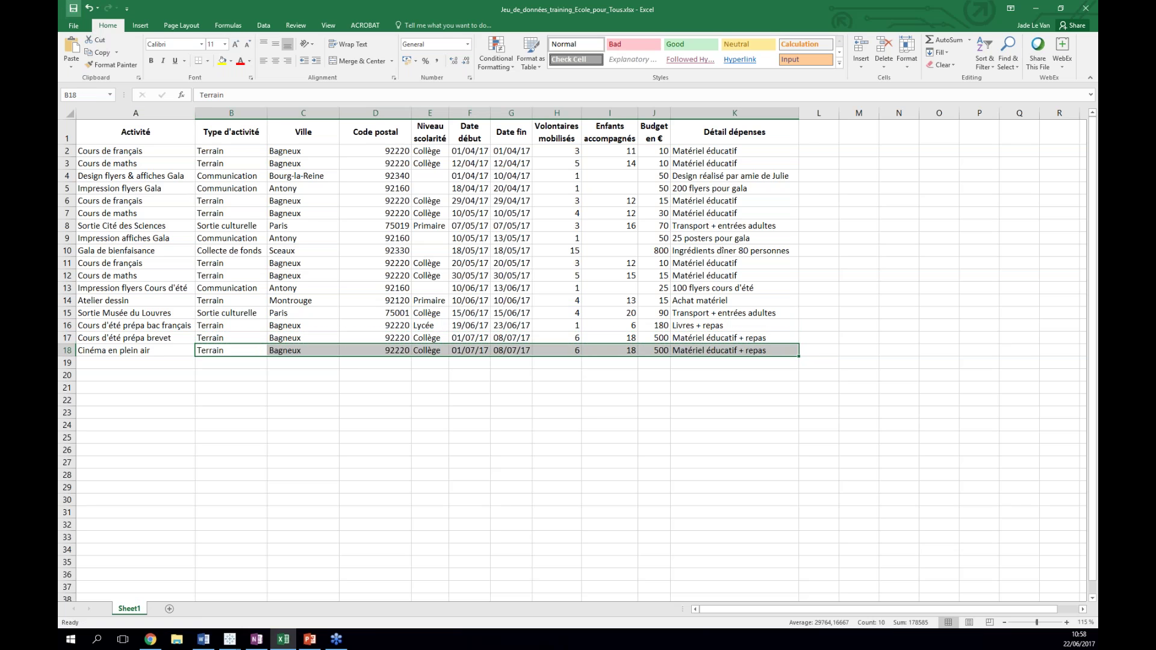
- Close Excel and refresh Sheet1 so the 500 € Cinéma en plein air bar appears
{"action": "left_click", "coordinate": [1085, 8]}
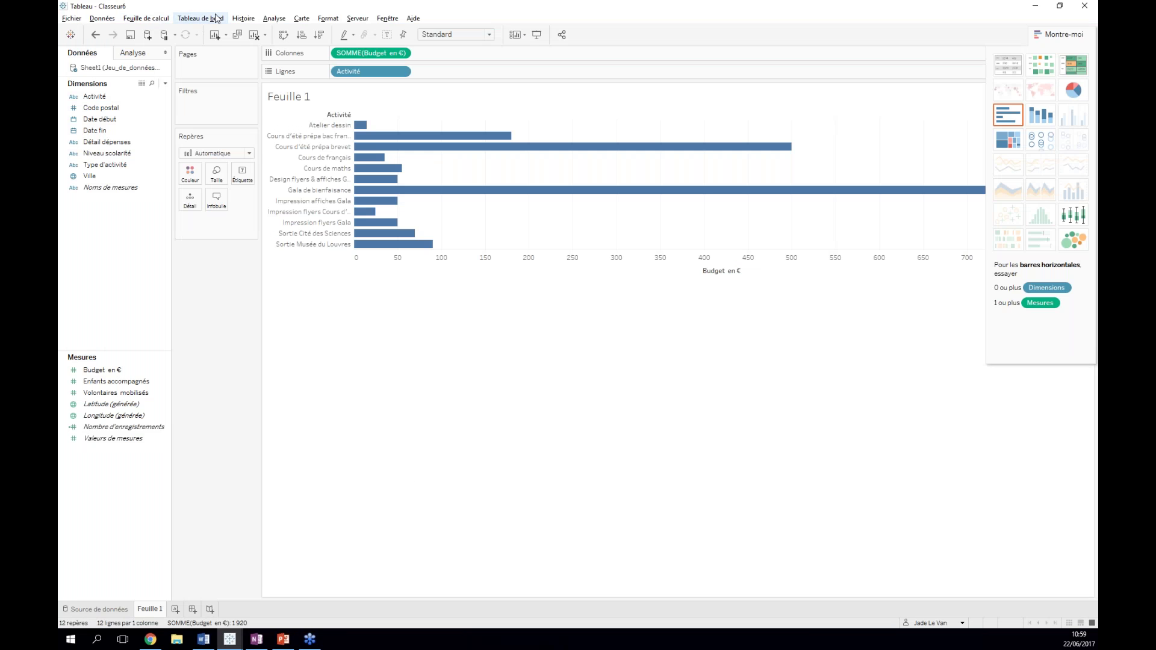
{"action": "left_click", "coordinate": [202, 18]}
{"action": "left_click", "coordinate": [102, 18]}
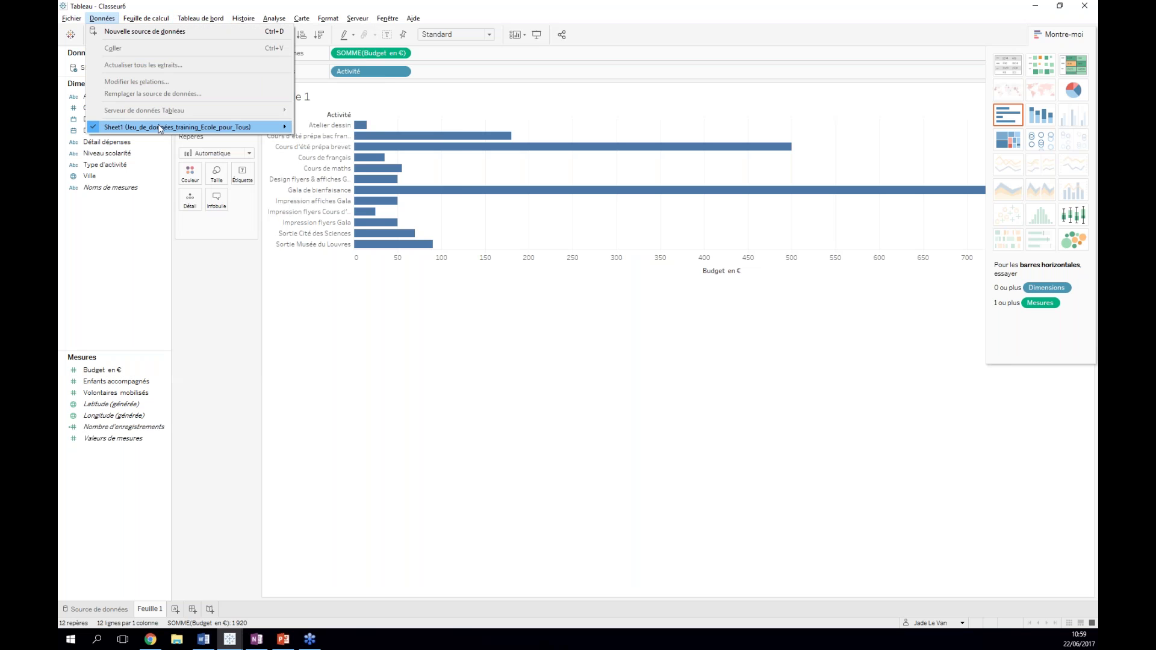
{"action": "mouse_move", "coordinate": [199, 127]}
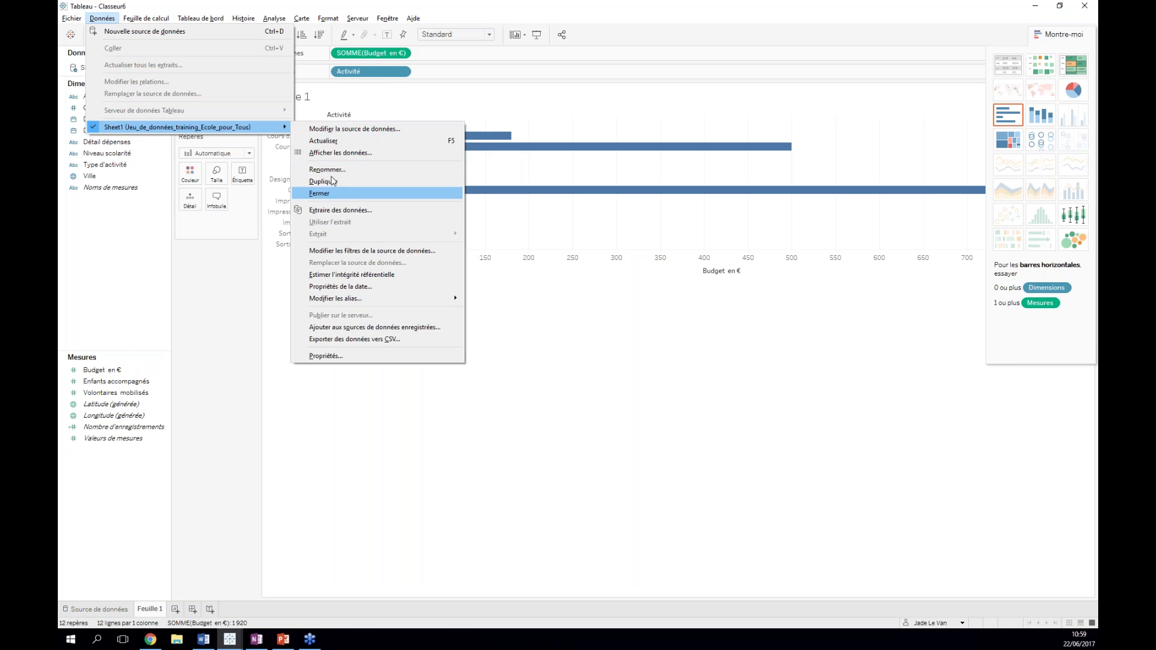
{"action": "left_click", "coordinate": [335, 142]}
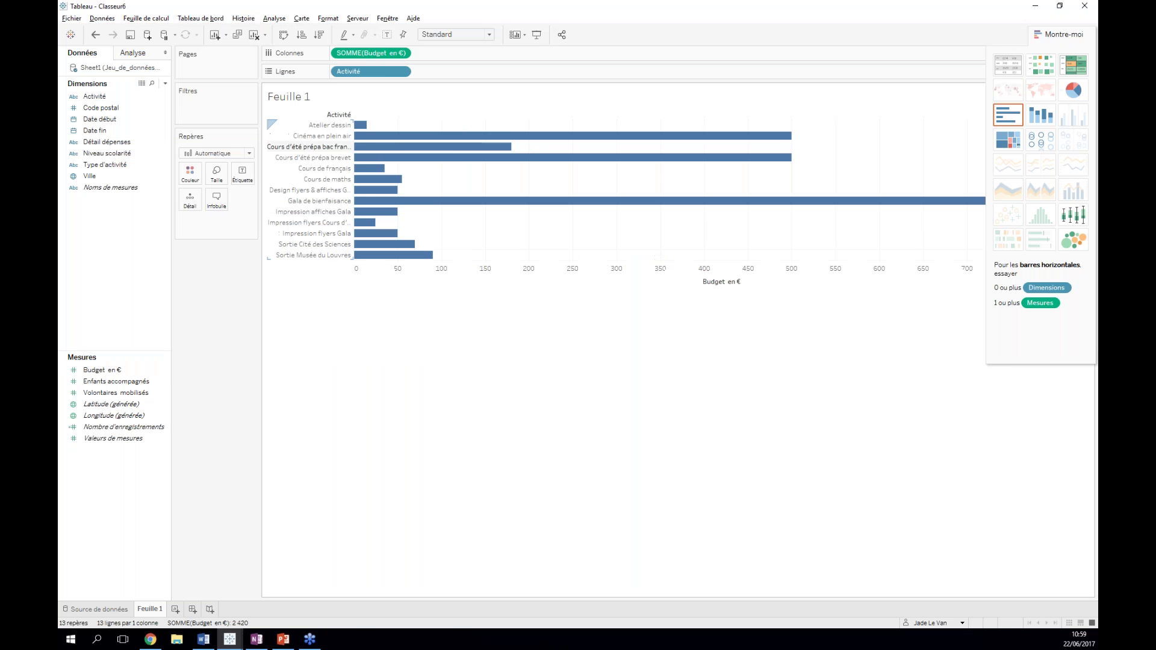
{"action": "mouse_move", "coordinate": [412, 138]}
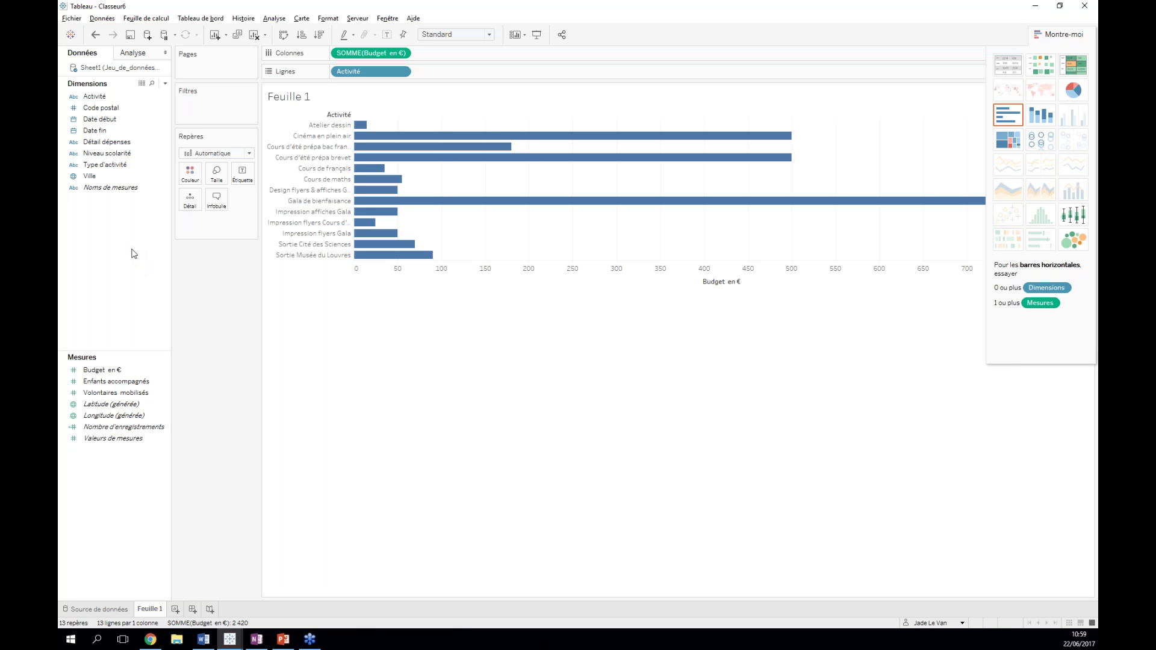
- Go back to the Tableau start page and begin a Fichier texte connection
{"action": "left_click", "coordinate": [69, 34]}
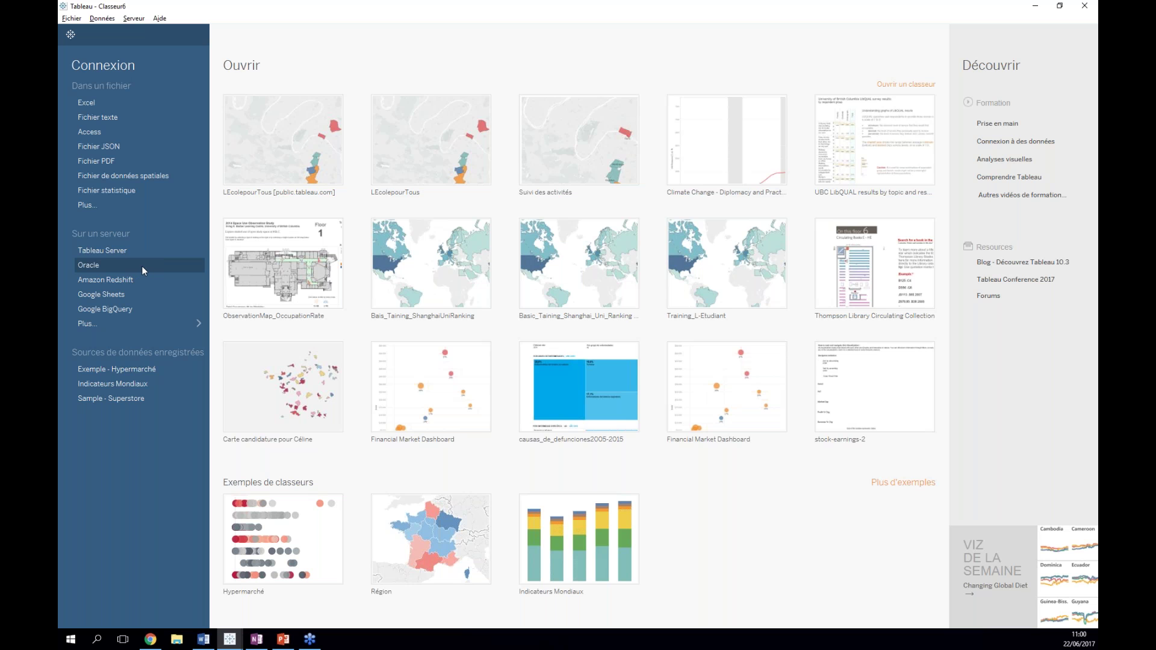
{"action": "left_click", "coordinate": [115, 117]}
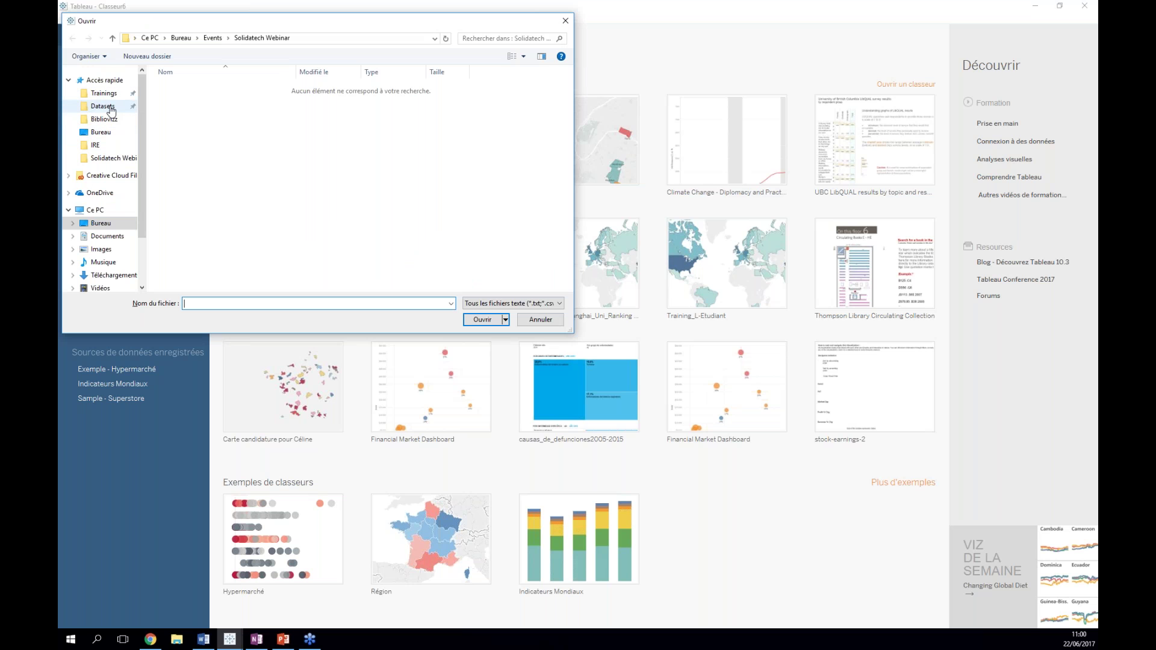
- Browse the Datasets and #MakeOverMondays folders, cancel the file dialog, and switch to Chrome
{"action": "left_click", "coordinate": [103, 106]}
{"action": "double_click", "coordinate": [225, 88]}
{"action": "left_click", "coordinate": [73, 38]}
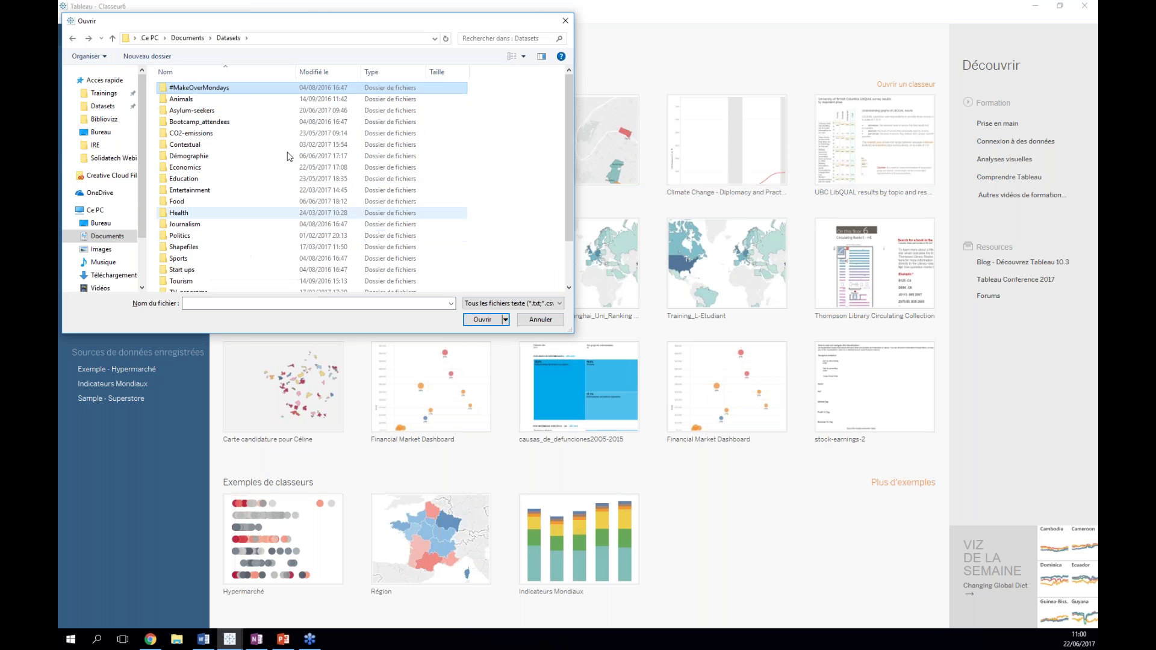
{"action": "left_click", "coordinate": [565, 22]}
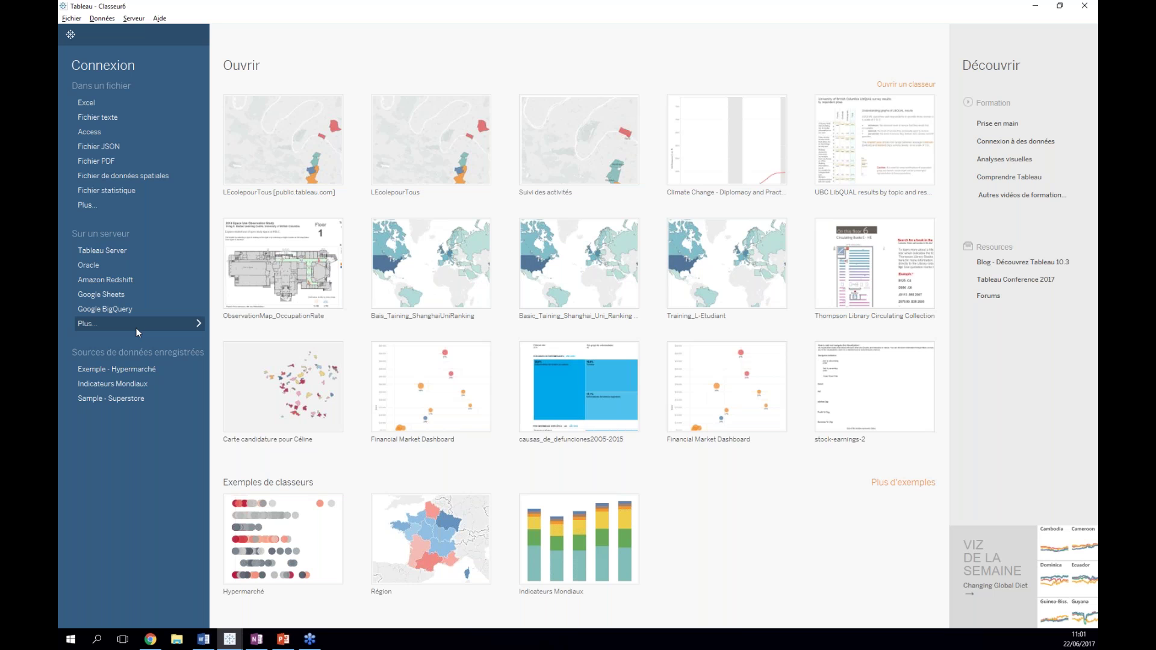
{"action": "left_click", "coordinate": [151, 639]}
- Go from the Tableau Reader download page to the Tableau Community site
{"action": "left_click", "coordinate": [915, 8]}
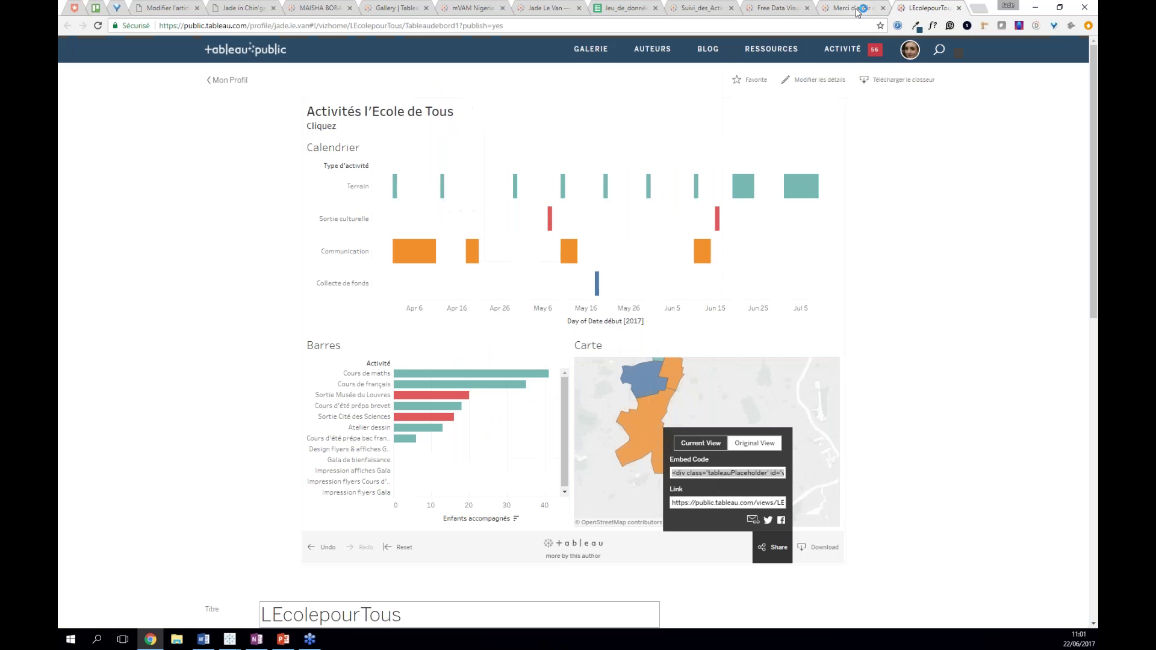
{"action": "left_click", "coordinate": [858, 9]}
{"action": "left_click", "coordinate": [488, 99]}
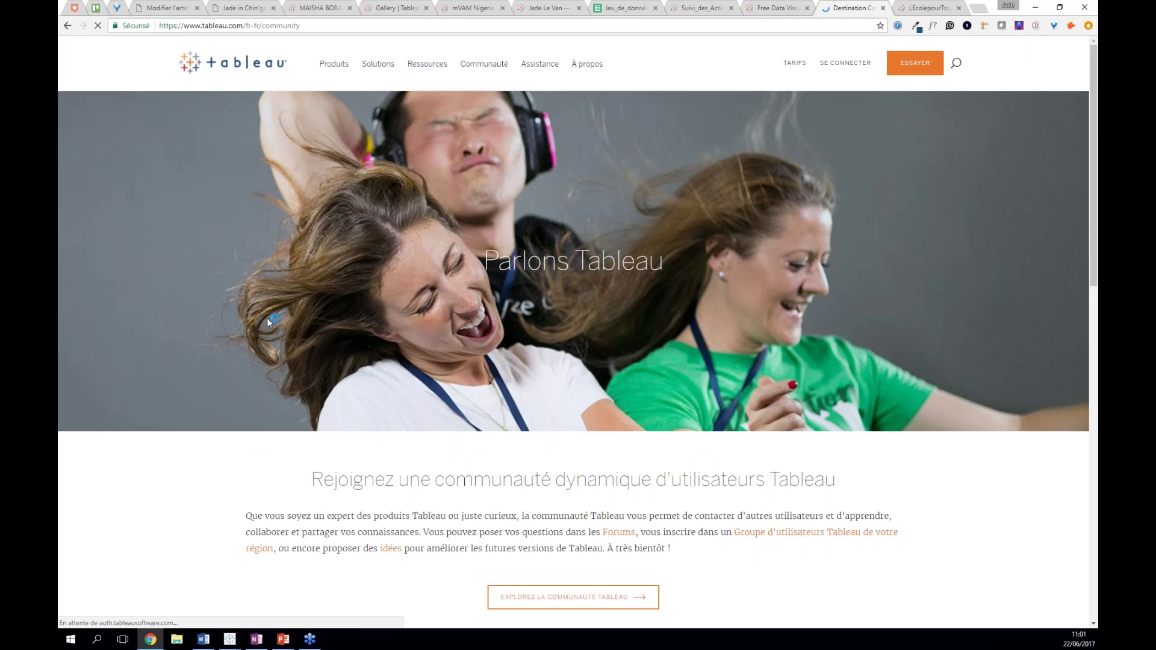
{"action": "scroll", "coordinate": [238, 331], "scroll_direction": "down", "scroll_amount": 1}
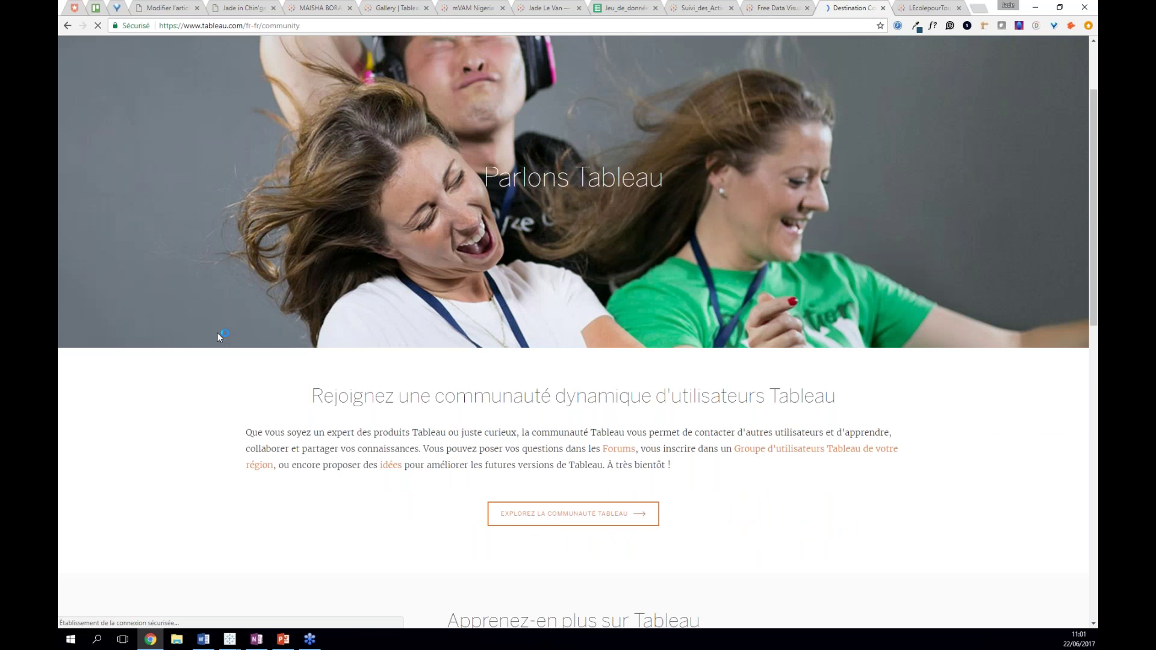
{"action": "scroll", "coordinate": [218, 333], "scroll_direction": "down", "scroll_amount": 3}
{"action": "left_click", "coordinate": [554, 357]}
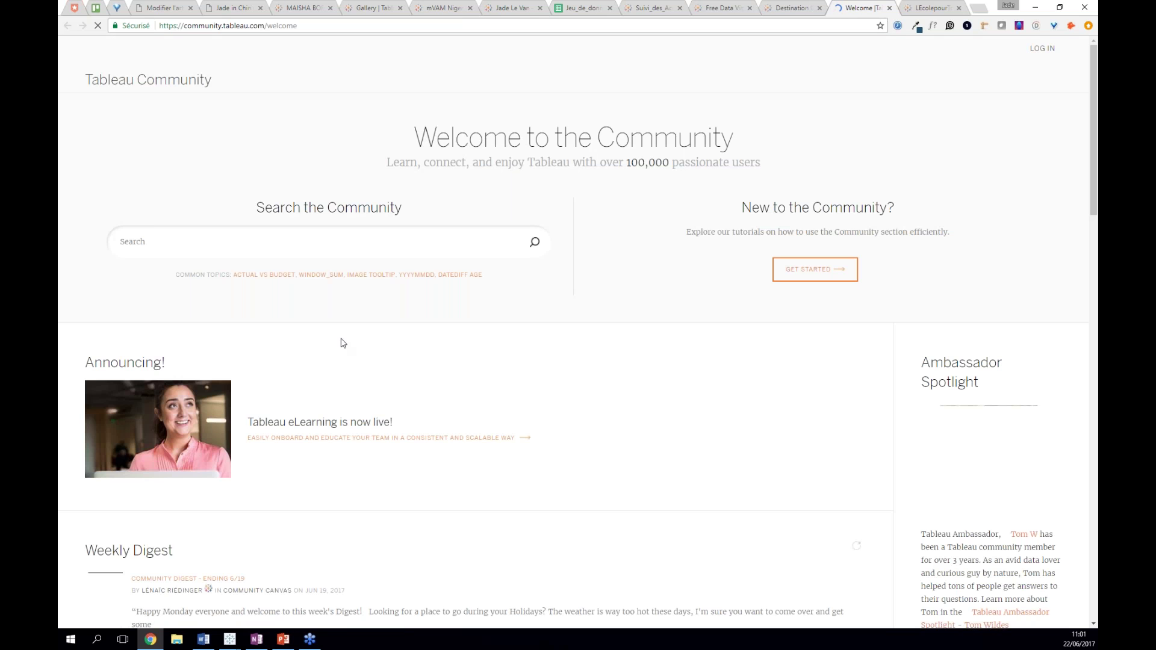
- Read the 'Pie chart in scatter plot.' thread, return to the welcome page, then switch to Word
{"action": "scroll", "coordinate": [342, 343], "scroll_direction": "down", "scroll_amount": 5}
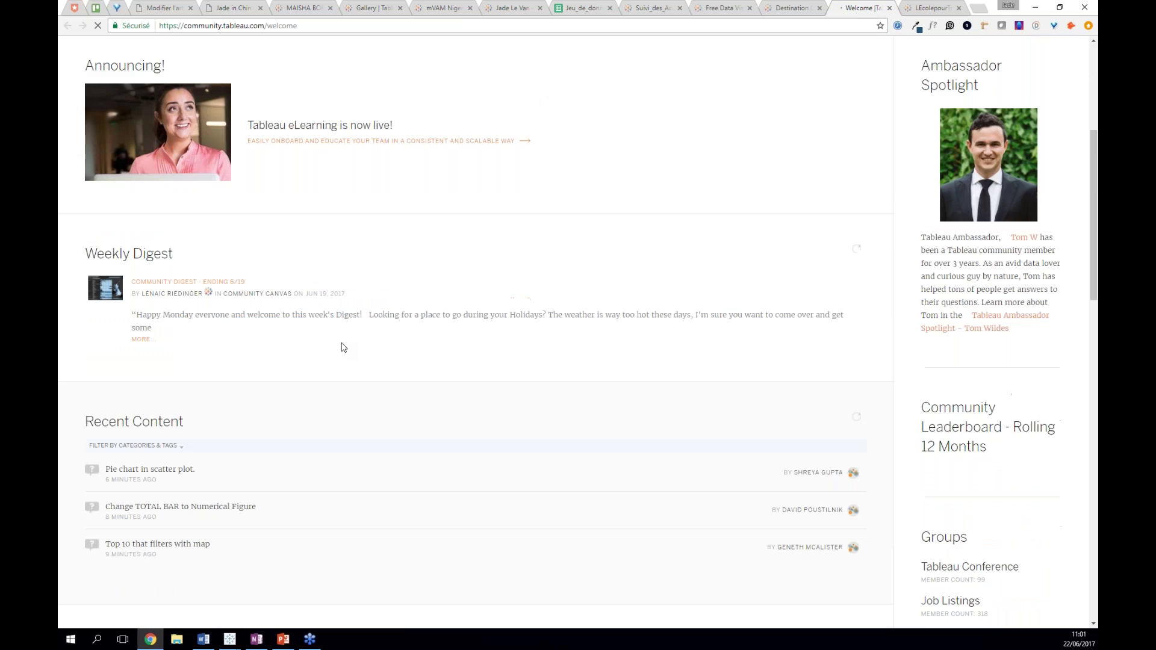
{"action": "scroll", "coordinate": [342, 347], "scroll_direction": "down", "scroll_amount": 1}
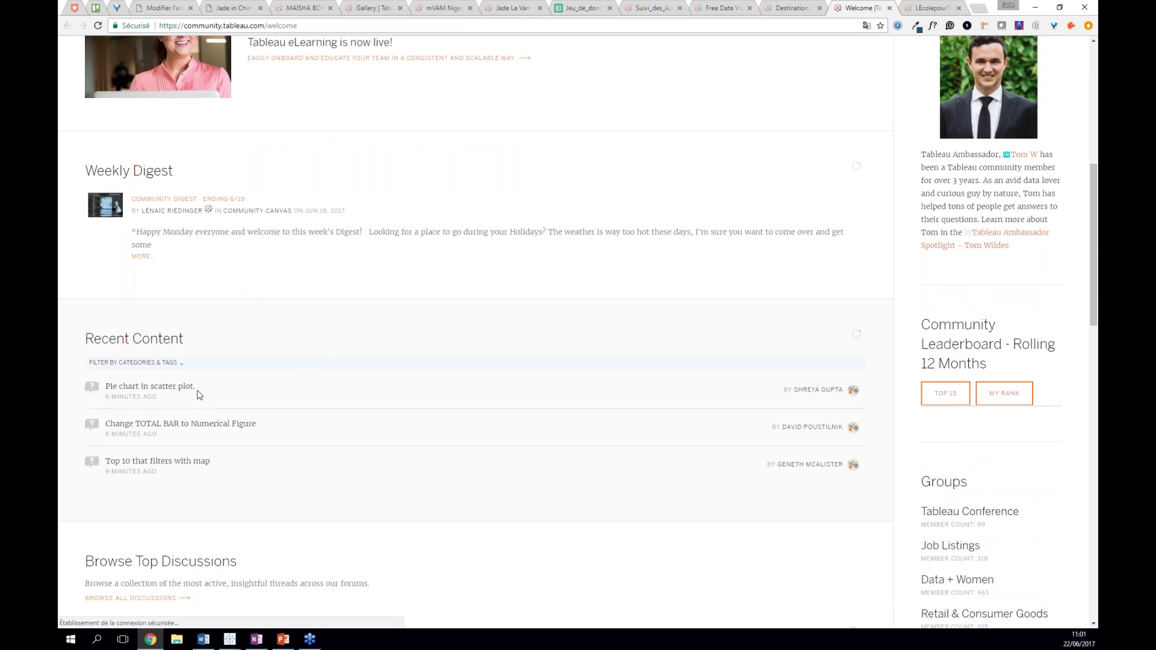
{"action": "scroll", "coordinate": [240, 397], "scroll_direction": "down", "scroll_amount": 1}
{"action": "scroll", "coordinate": [333, 431], "scroll_direction": "down", "scroll_amount": 4}
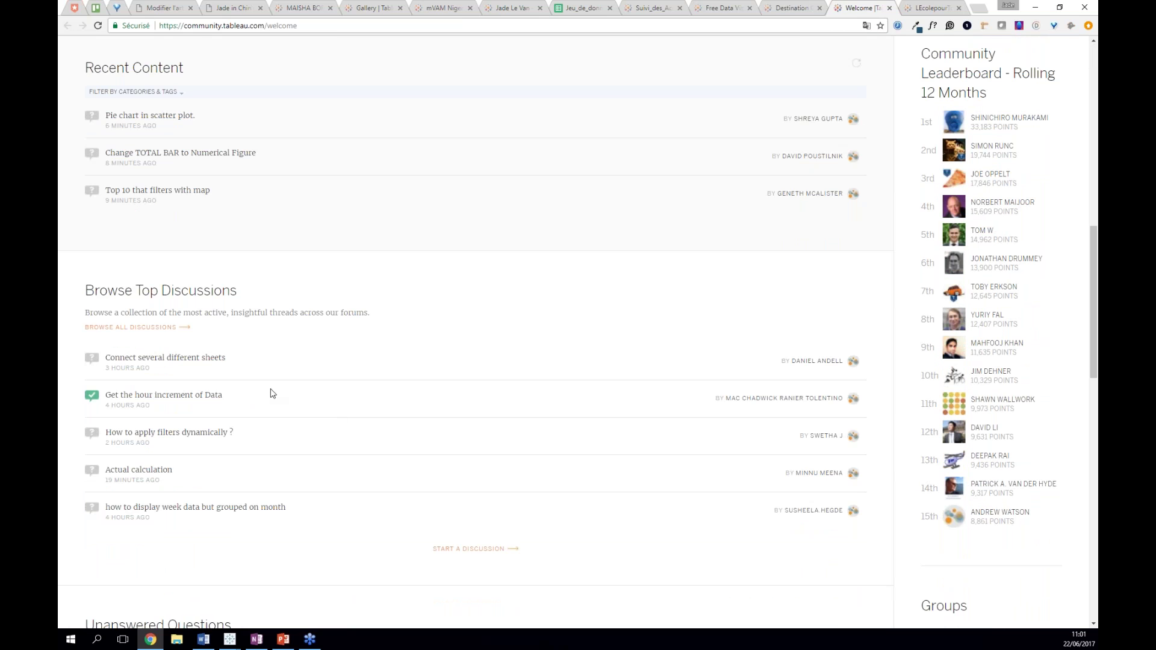
{"action": "scroll", "coordinate": [270, 392], "scroll_direction": "up", "scroll_amount": 4}
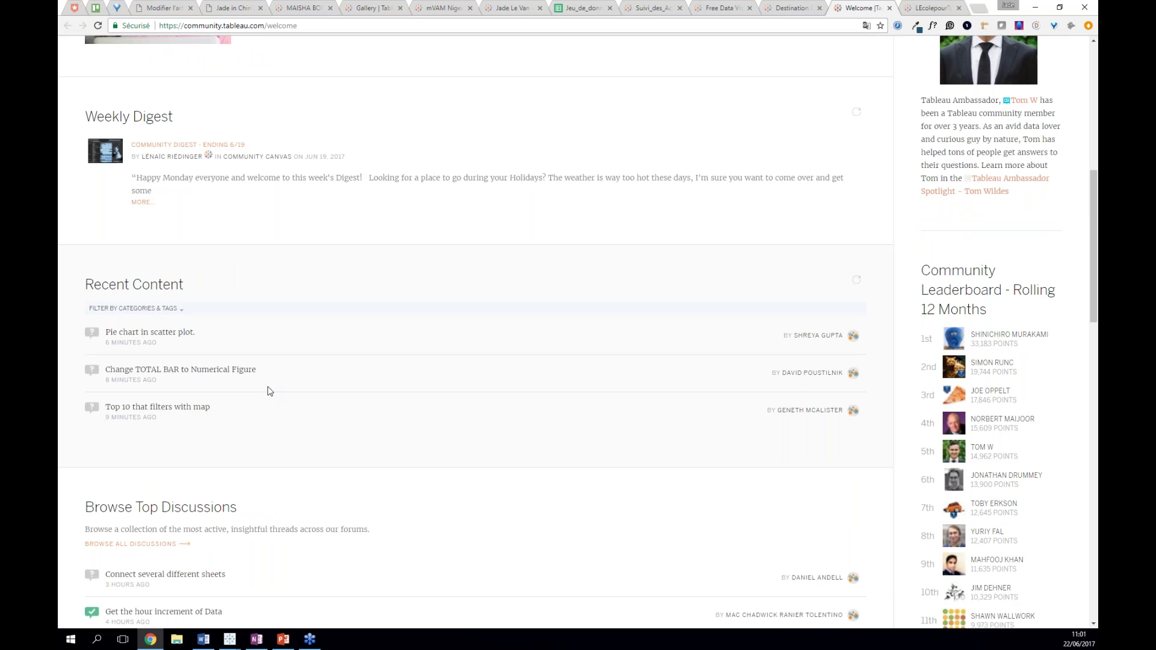
{"action": "left_click", "coordinate": [169, 334]}
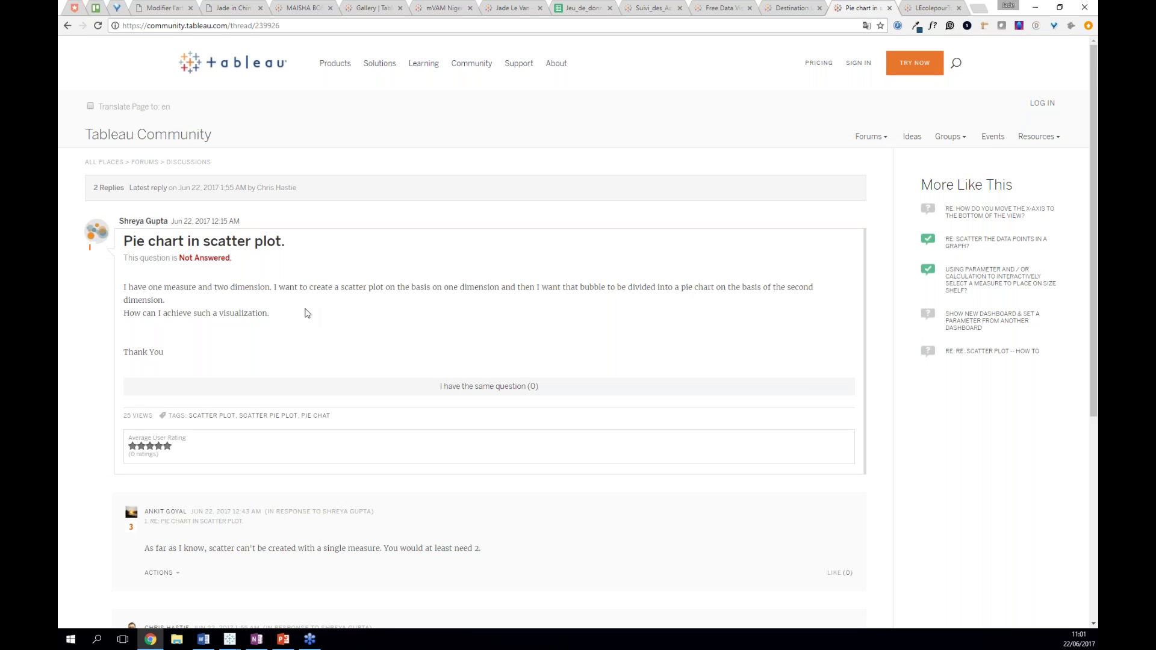
{"action": "scroll", "coordinate": [304, 319], "scroll_direction": "down", "scroll_amount": 3}
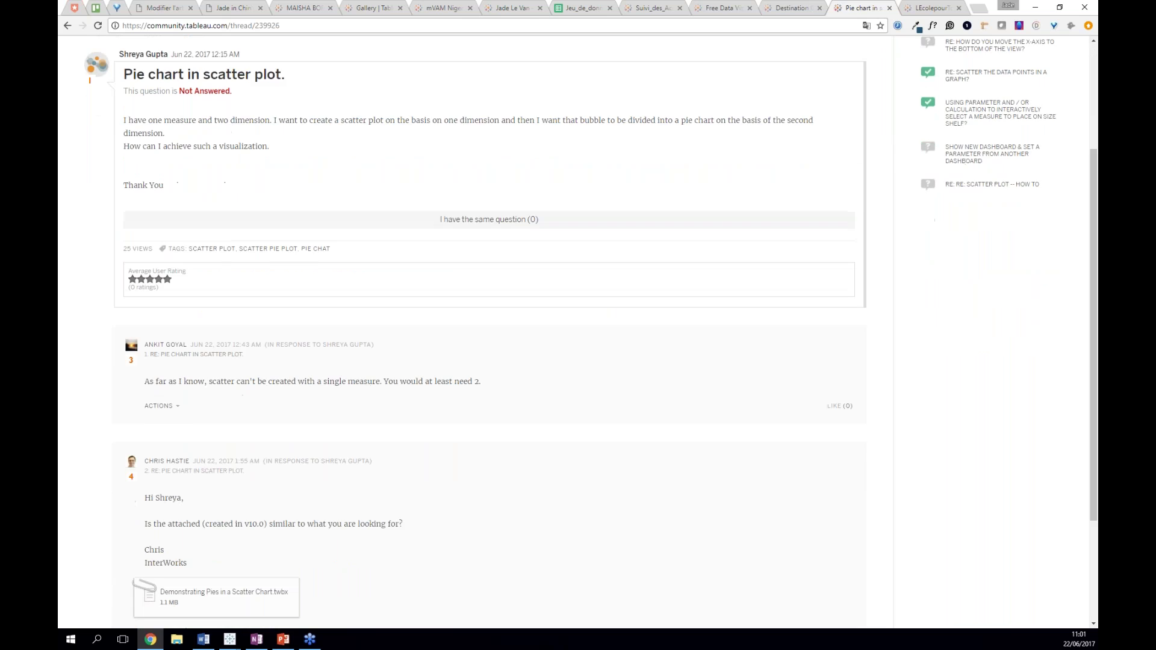
{"action": "scroll", "coordinate": [96, 59], "scroll_direction": "down", "scroll_amount": 3}
{"action": "scroll", "coordinate": [96, 59], "scroll_direction": "up", "scroll_amount": 1}
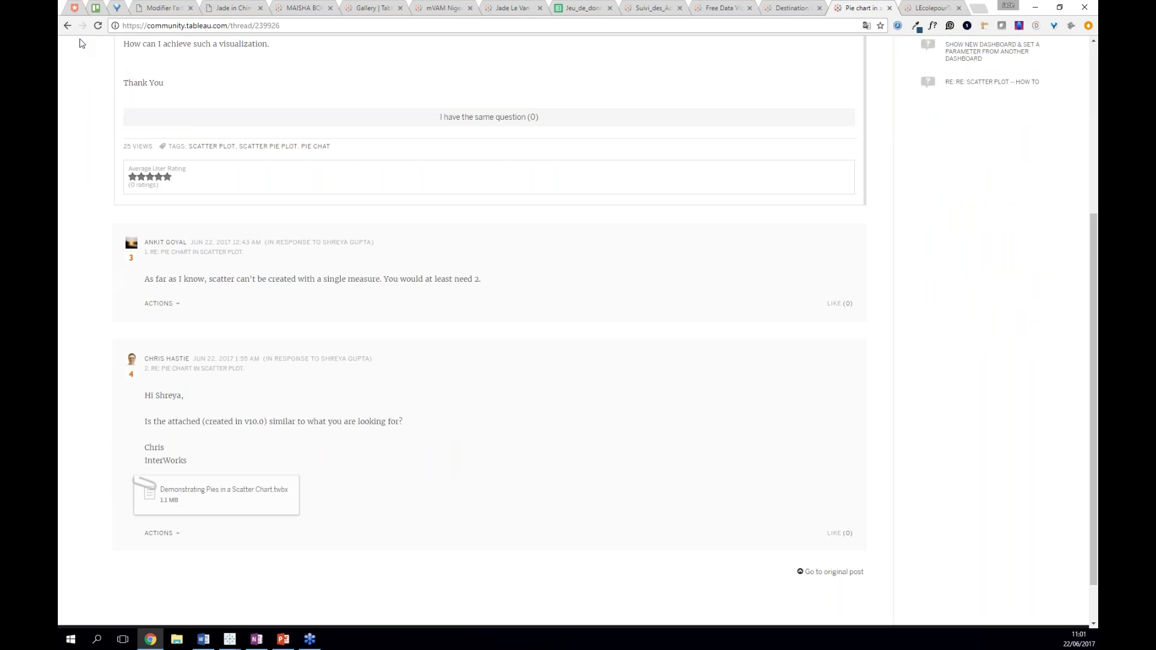
{"action": "left_click", "coordinate": [67, 26]}
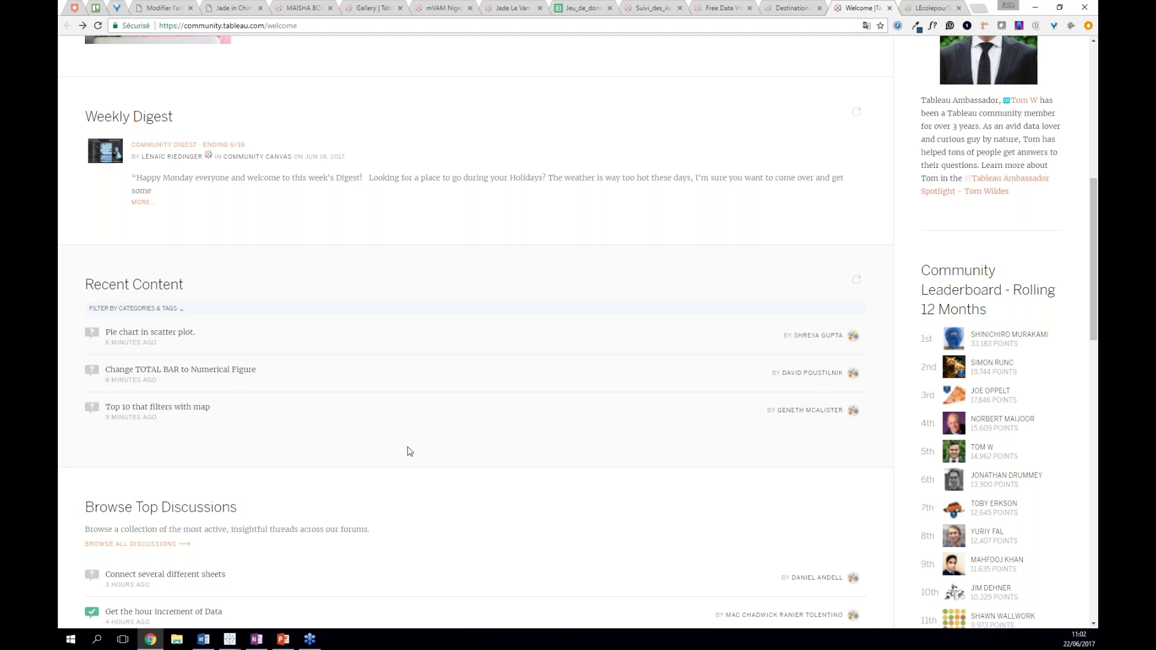
{"action": "scroll", "coordinate": [414, 448], "scroll_direction": "up", "scroll_amount": 5}
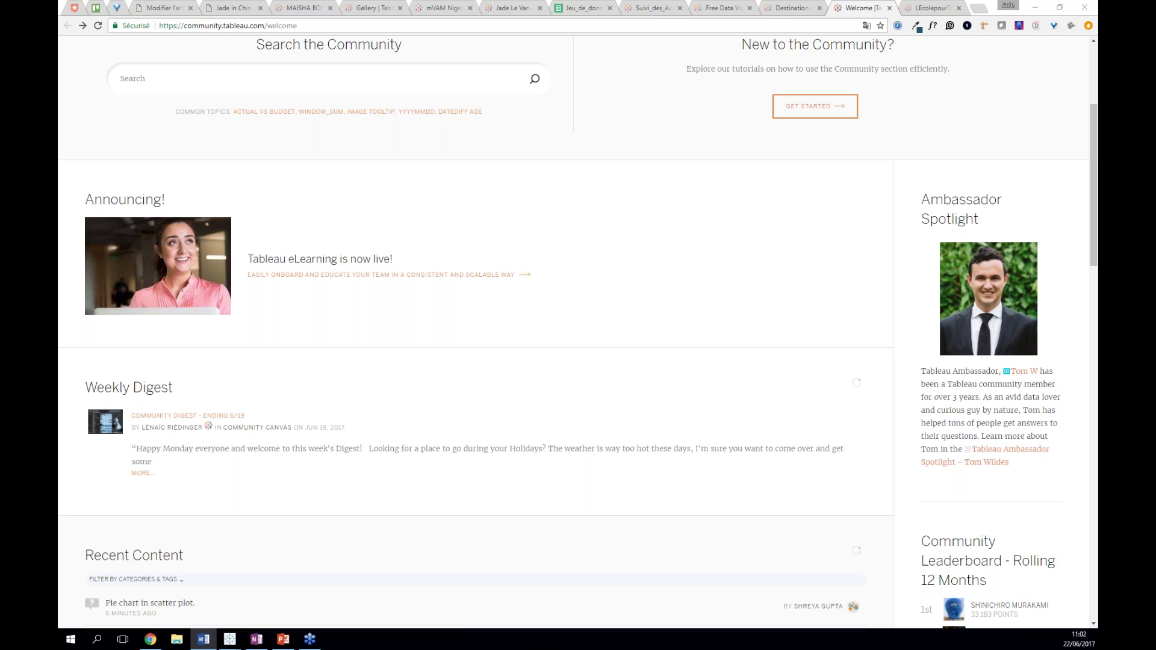
{"action": "left_click", "coordinate": [203, 639]}
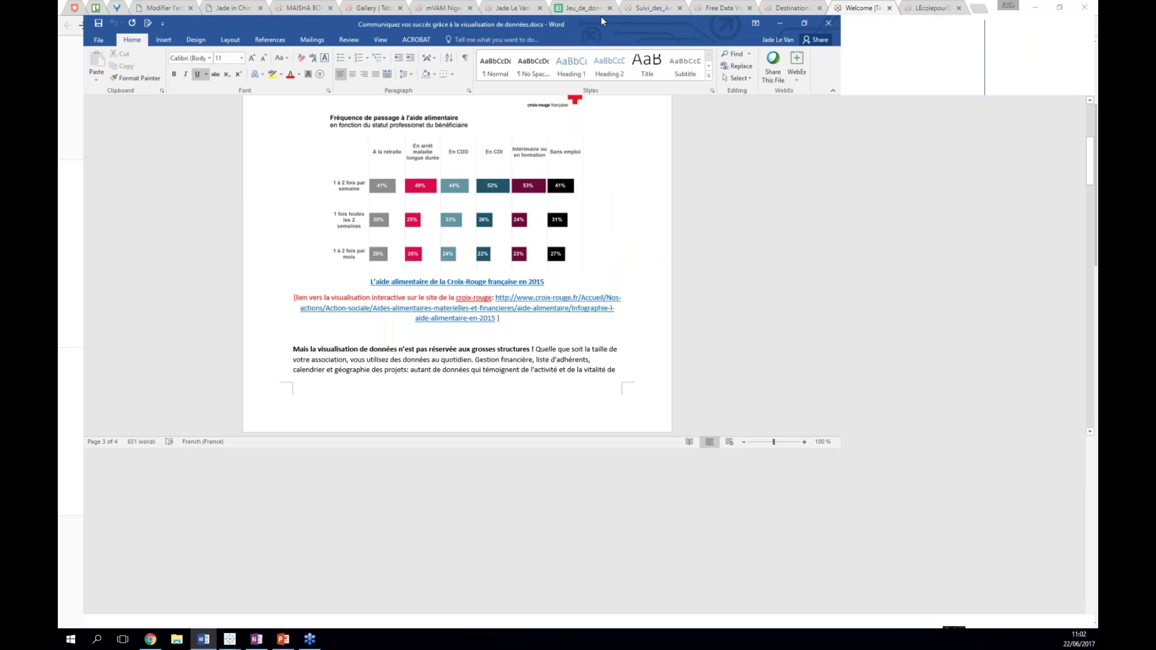
- Maximise the Word article, briefly select 'L'intitulé des colonnes', then minimise Word
{"action": "double_click", "coordinate": [601, 18]}
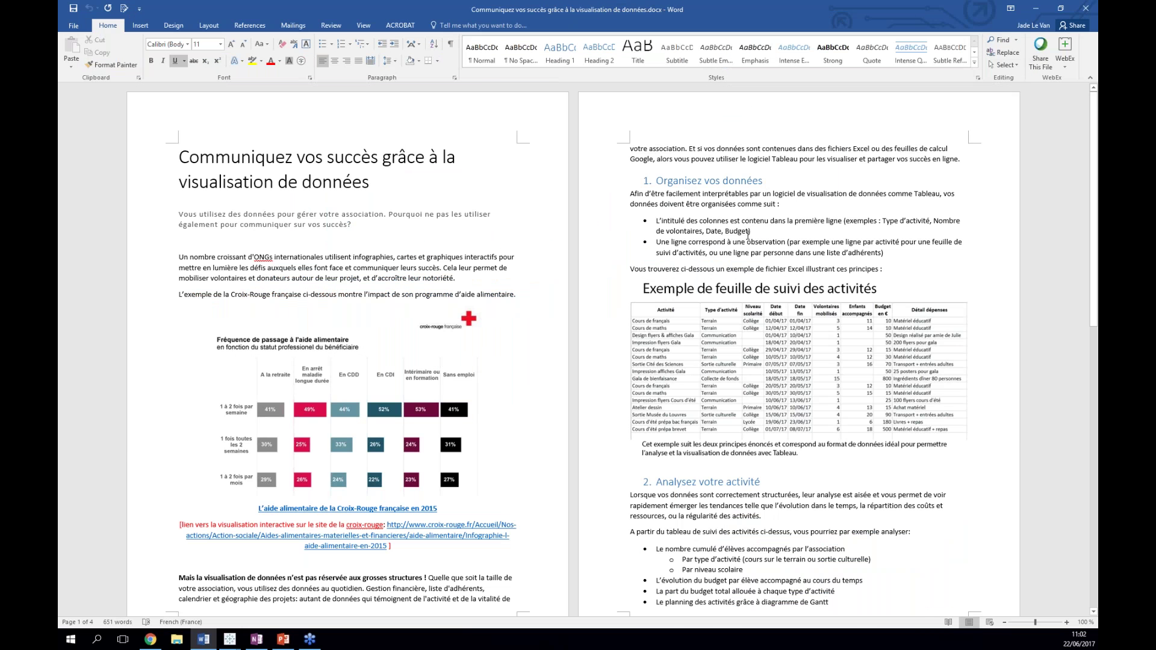
{"action": "left_click", "coordinate": [716, 223], "text": "shift"}
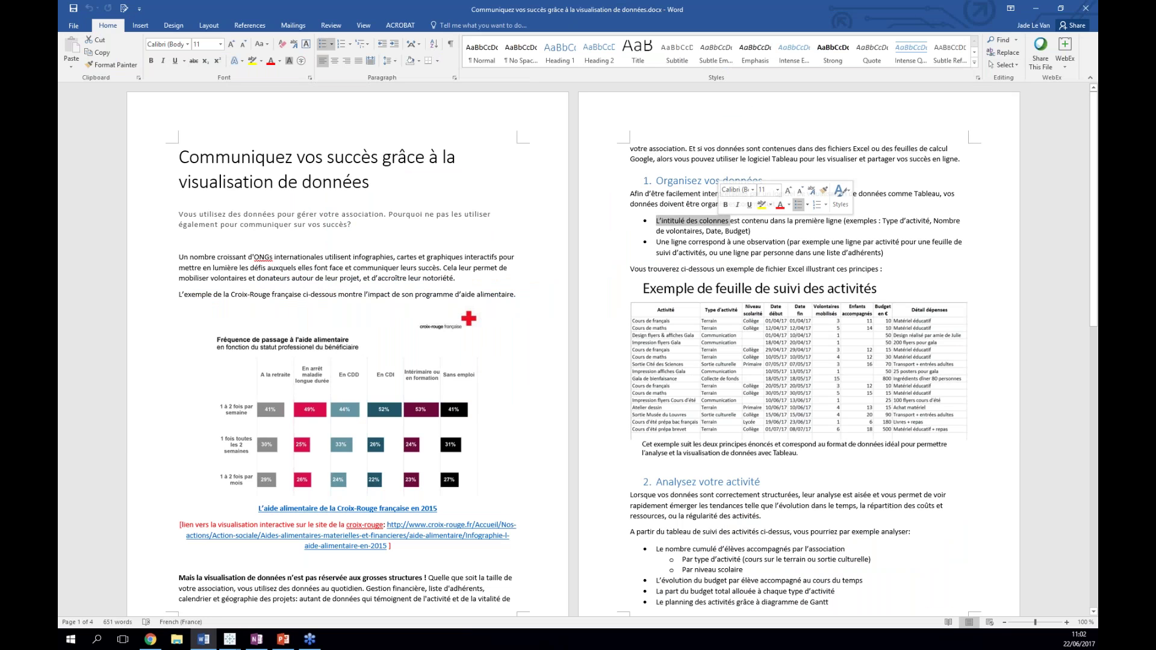
{"action": "left_click", "coordinate": [656, 242]}
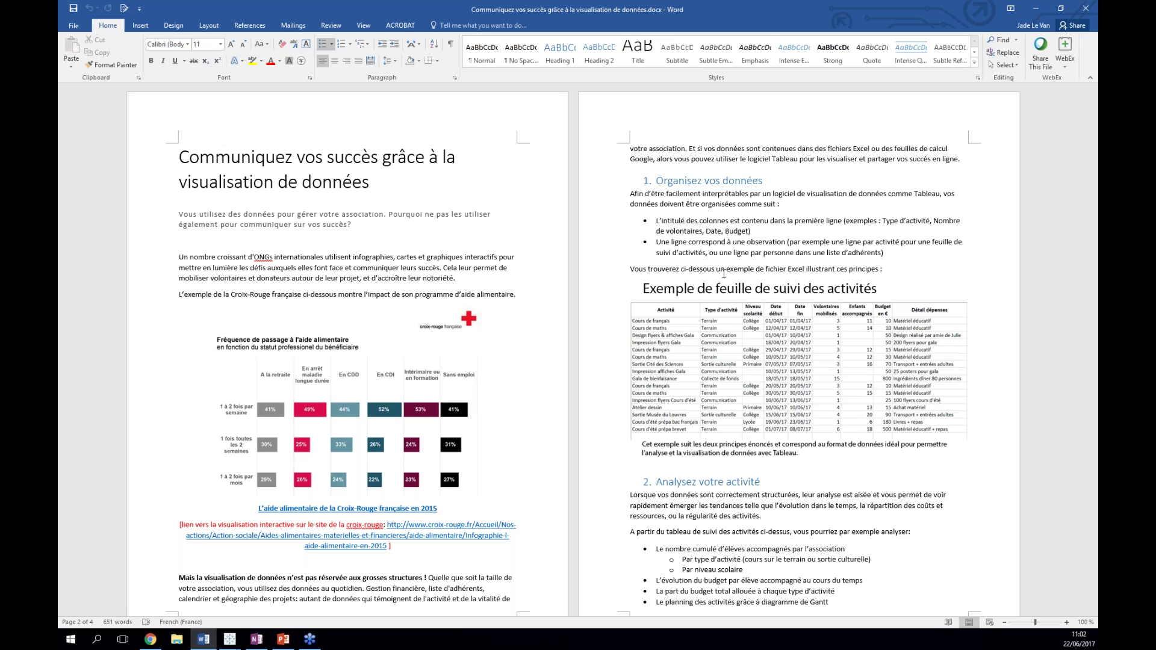
{"action": "left_click", "coordinate": [1036, 9]}
- Bring the LEcolepourTous Tableau window forward and show its start page
{"action": "mouse_move", "coordinate": [230, 639]}
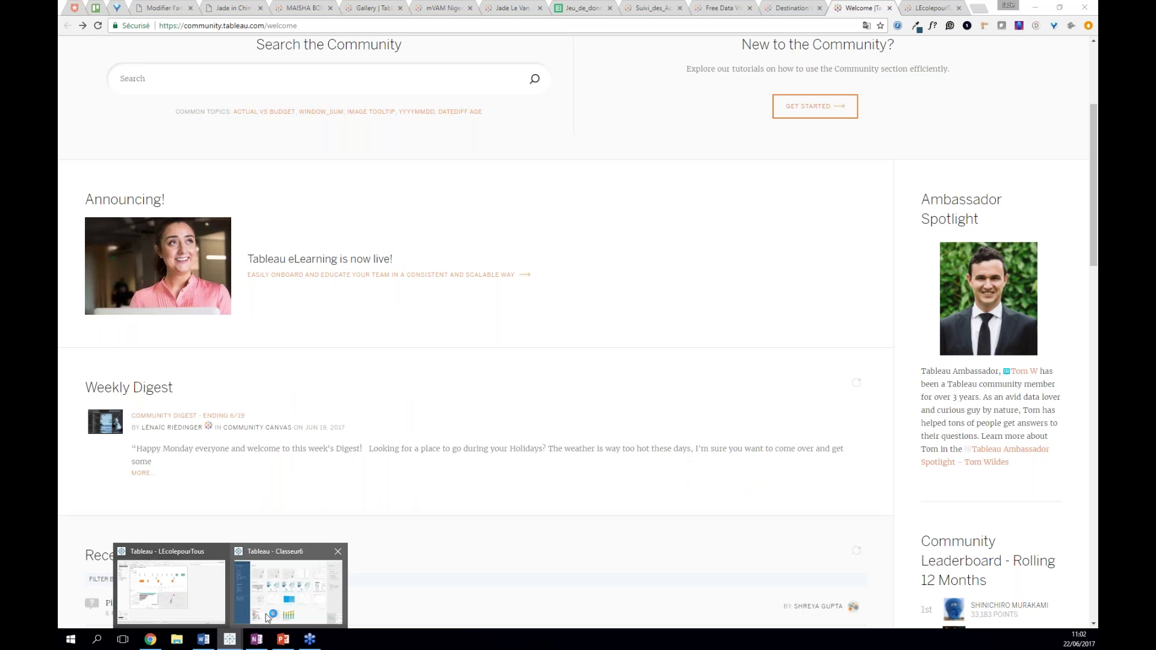
{"action": "mouse_move", "coordinate": [266, 618]}
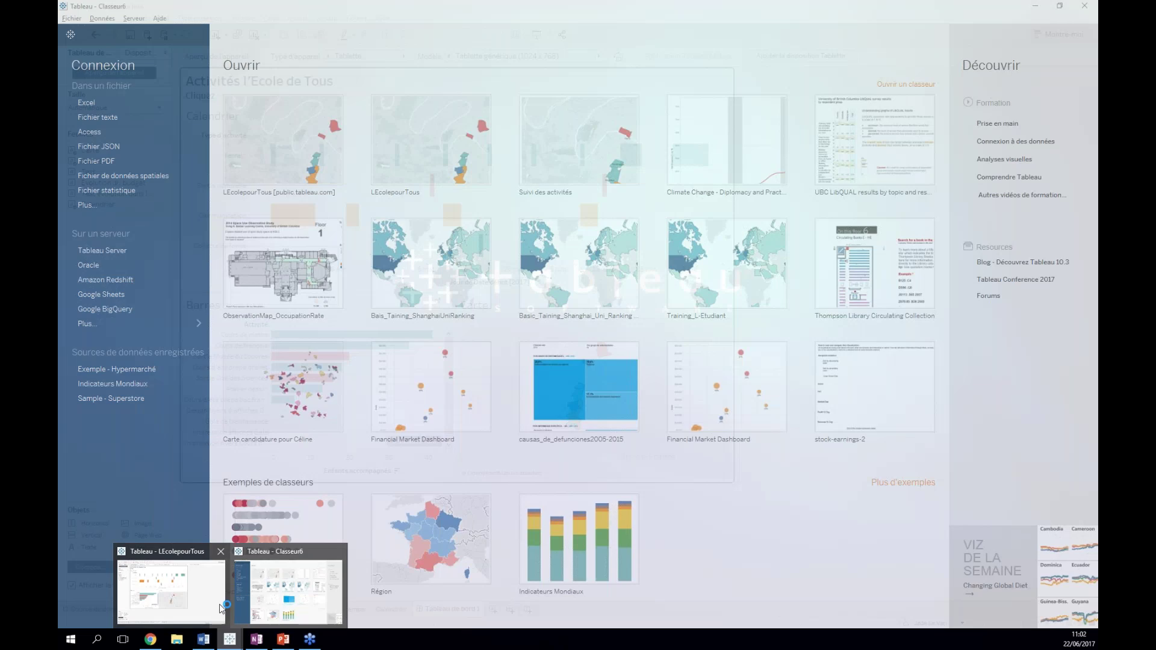
{"action": "left_click", "coordinate": [170, 587]}
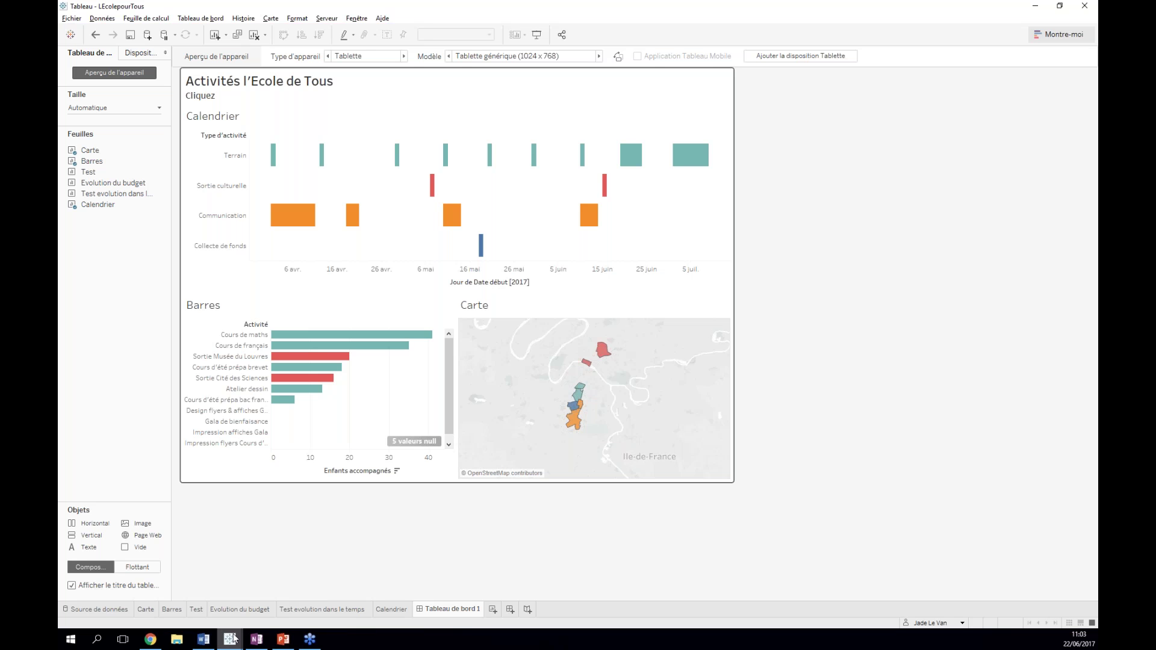
{"action": "left_click", "coordinate": [70, 38]}
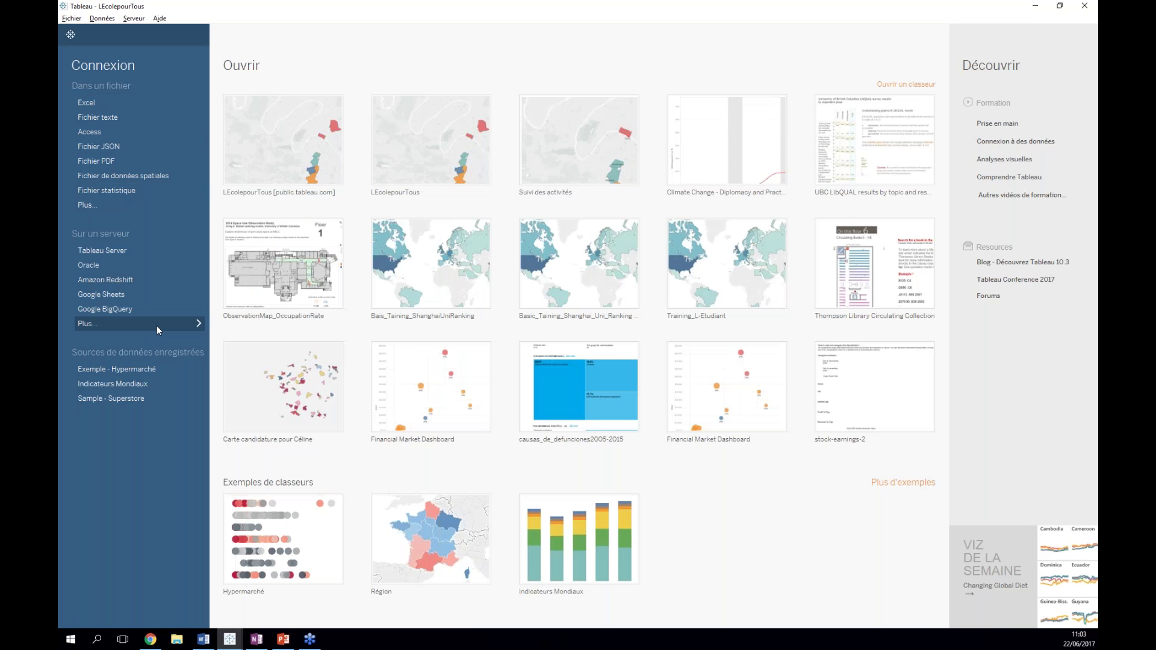
- Try a Tableau Server connection to public.tableau.com, dismiss the error, and return to the start page
{"action": "left_click", "coordinate": [157, 327]}
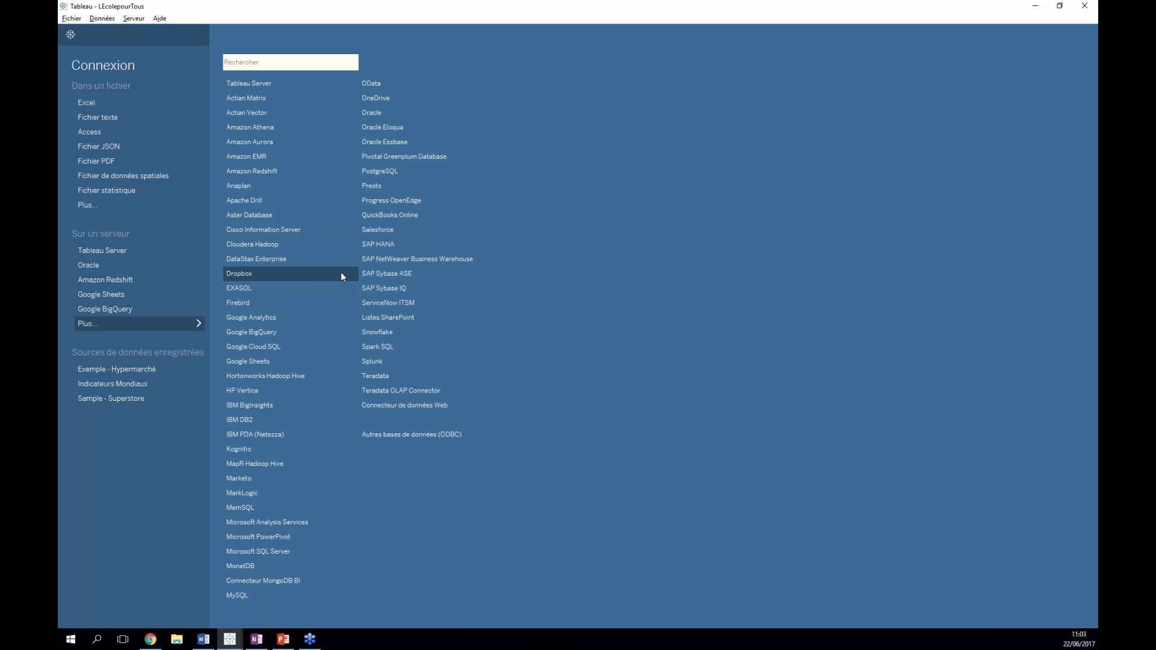
{"action": "left_click", "coordinate": [264, 83]}
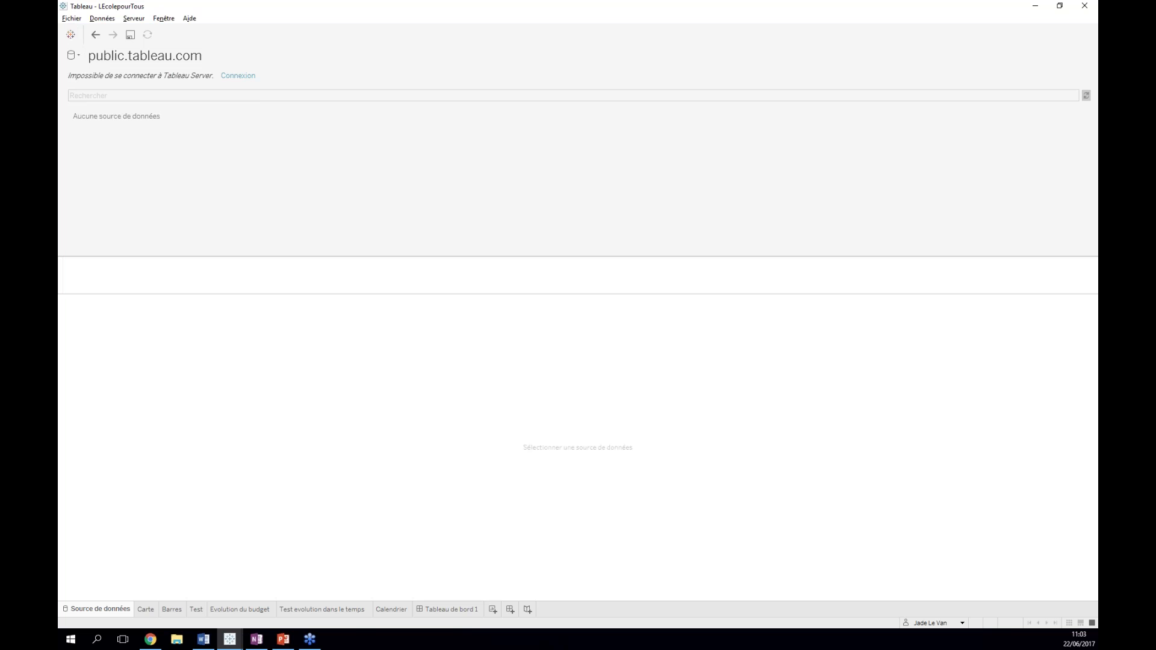
{"action": "left_click", "coordinate": [237, 75]}
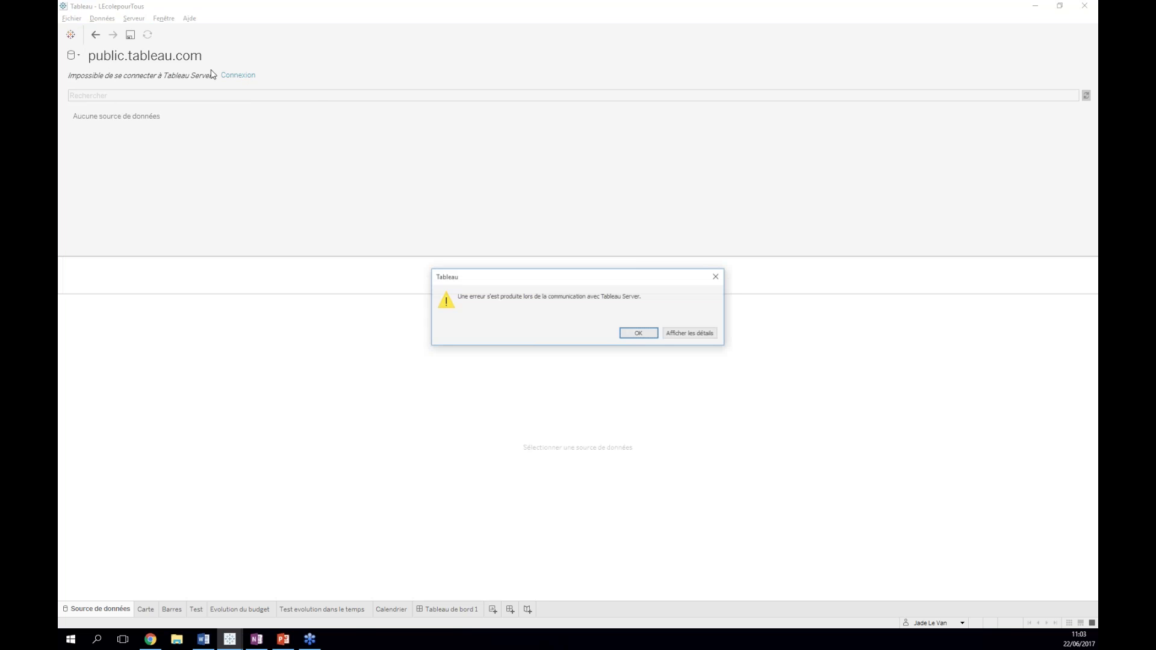
{"action": "left_click", "coordinate": [691, 333]}
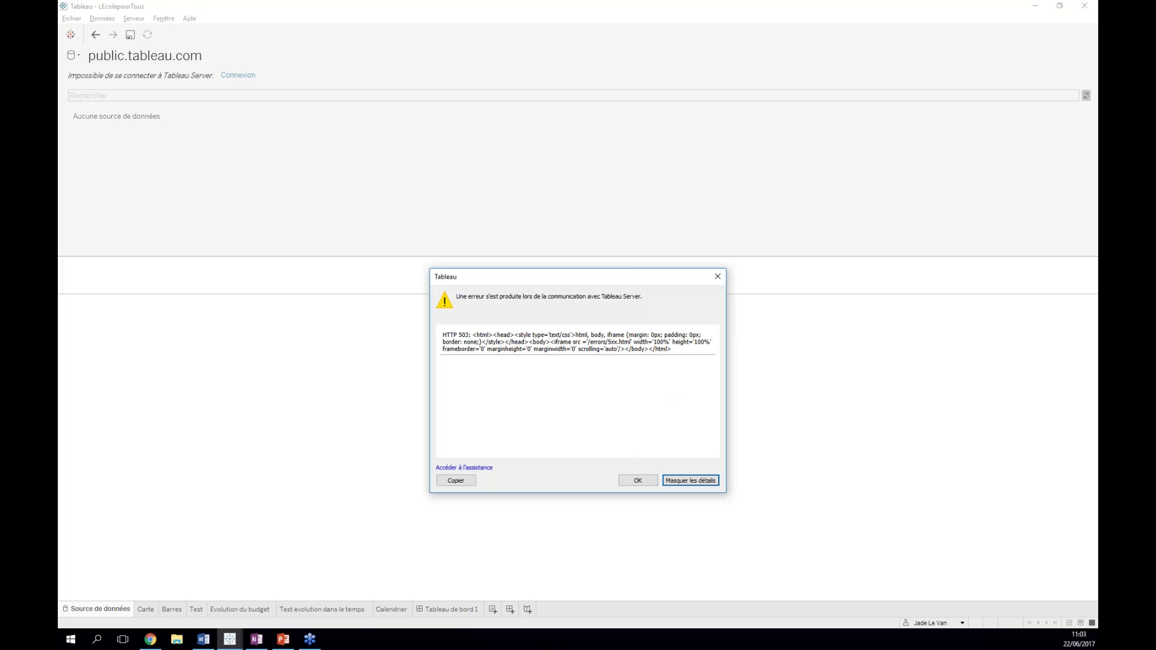
{"action": "left_click", "coordinate": [719, 273]}
{"action": "left_click", "coordinate": [71, 35]}
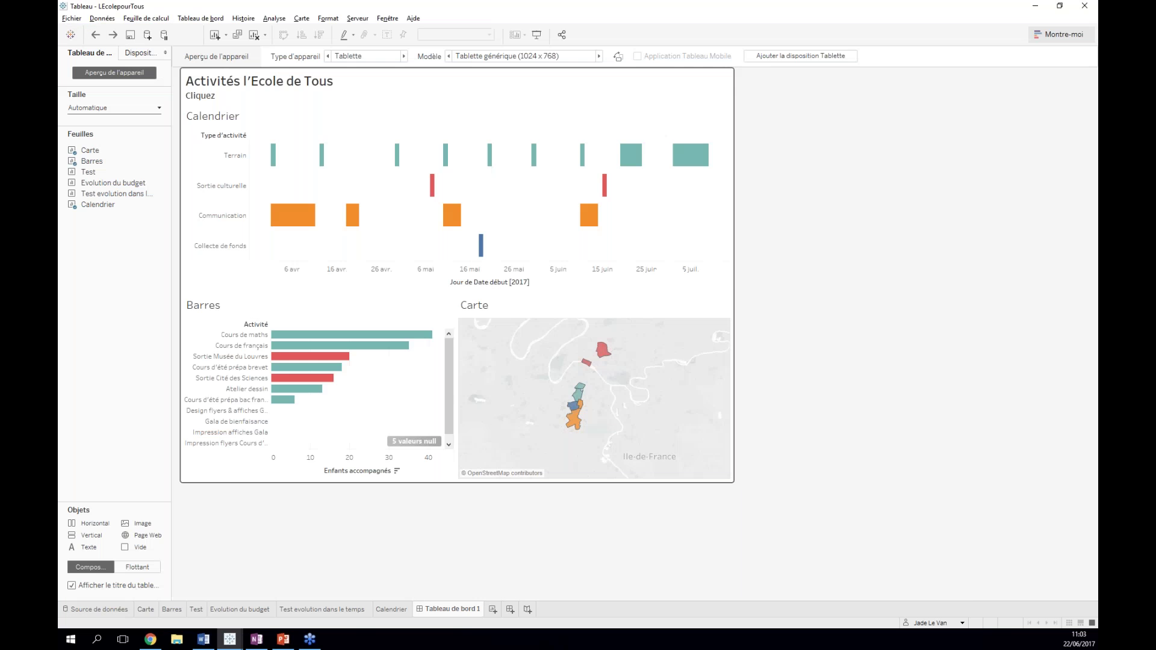
{"action": "left_click", "coordinate": [69, 37]}
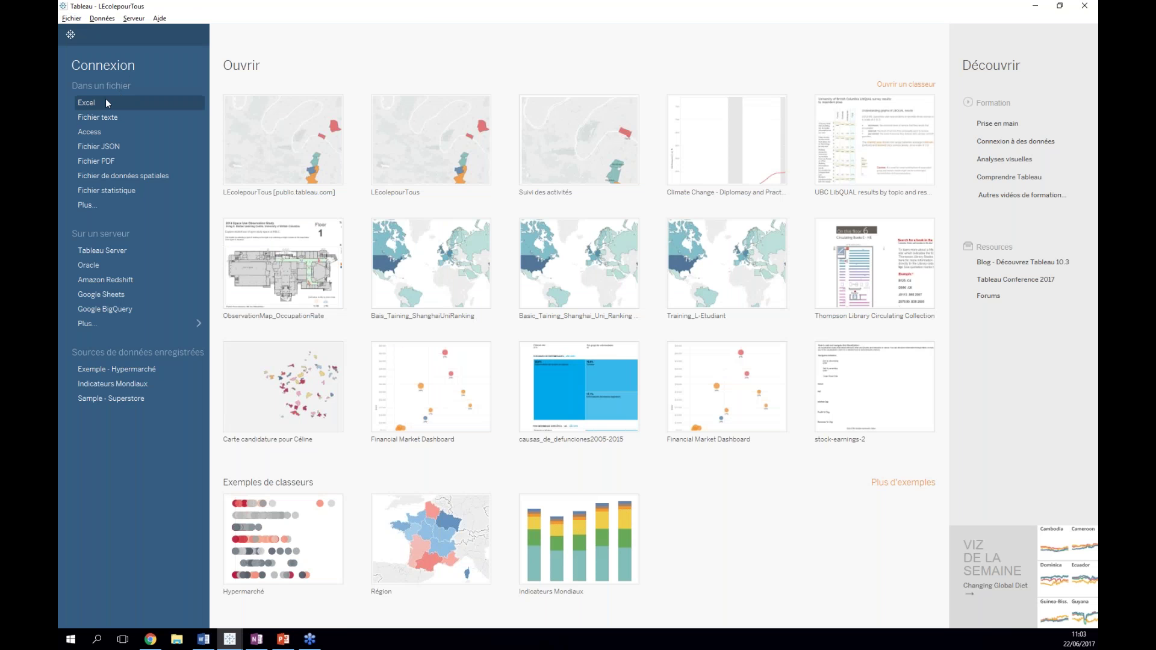
- Open the full server connector list, start a Google BigQuery connection, then cancel its sign-in
{"action": "left_click", "coordinate": [129, 322]}
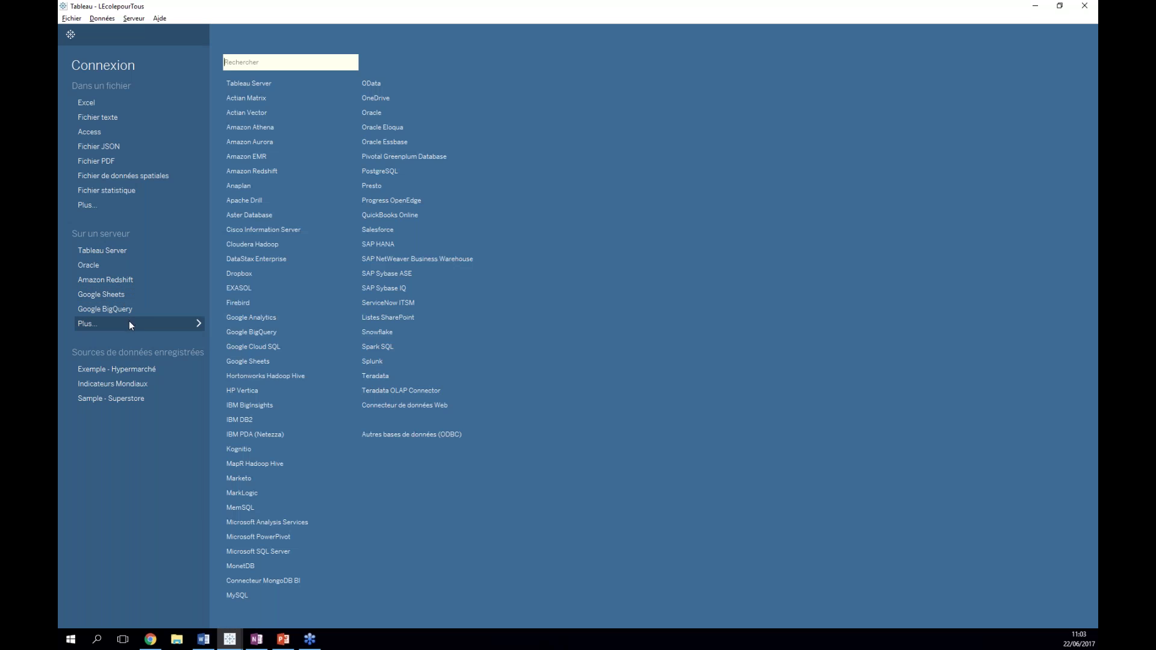
{"action": "left_click", "coordinate": [258, 335]}
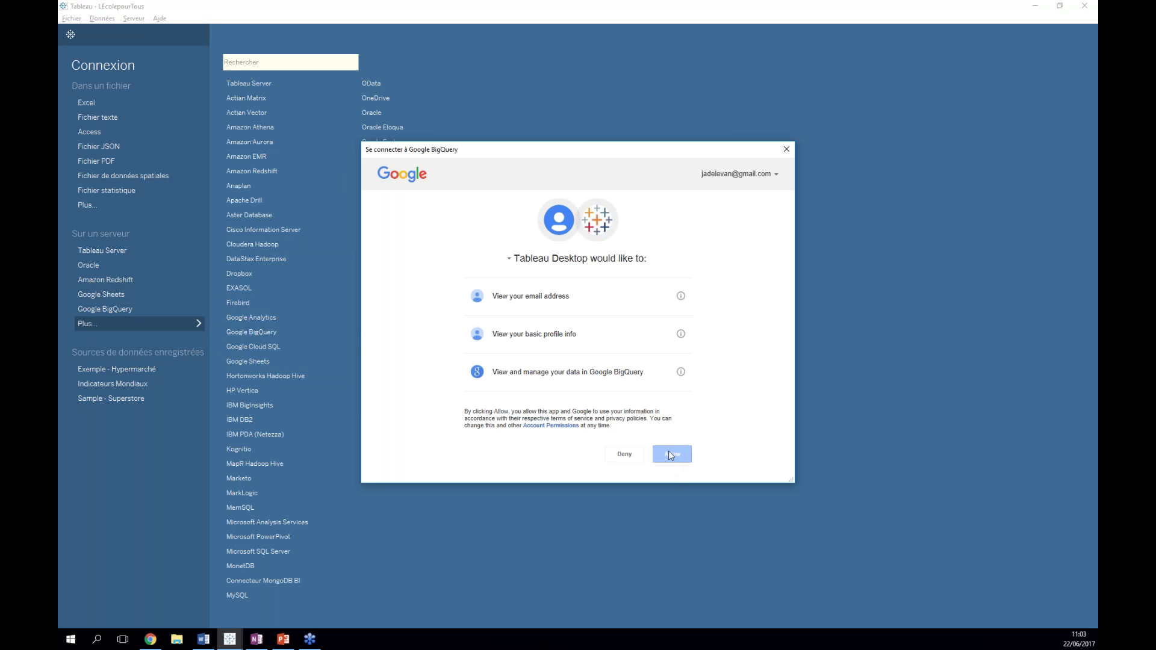
{"action": "left_click", "coordinate": [670, 456]}
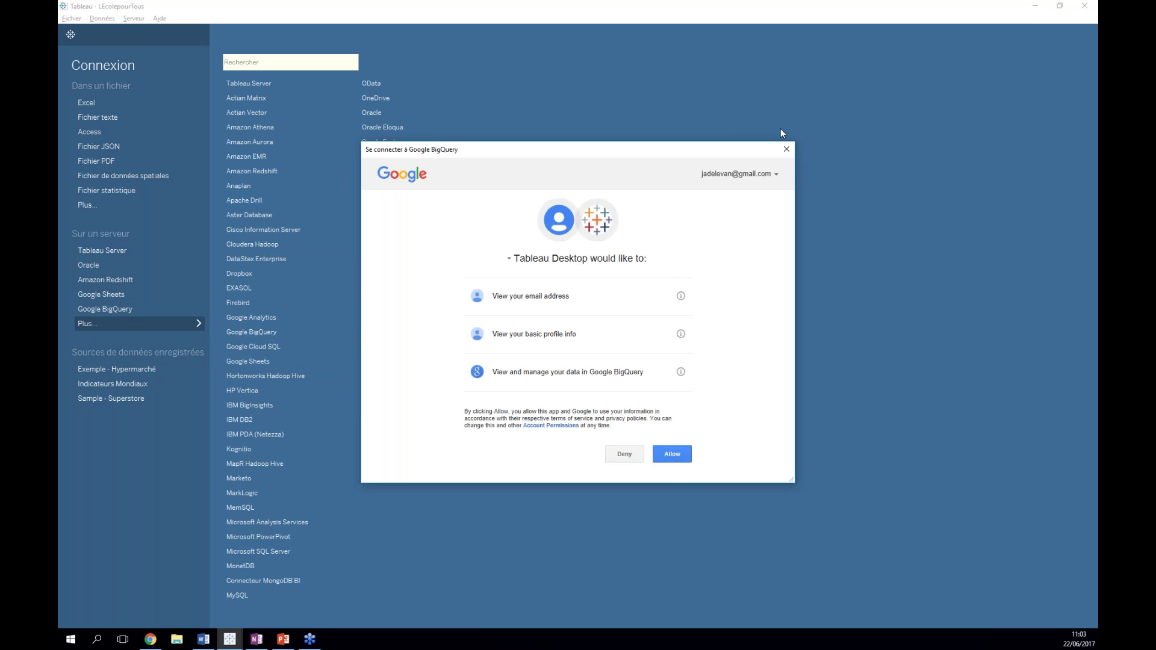
{"action": "left_click", "coordinate": [786, 148]}
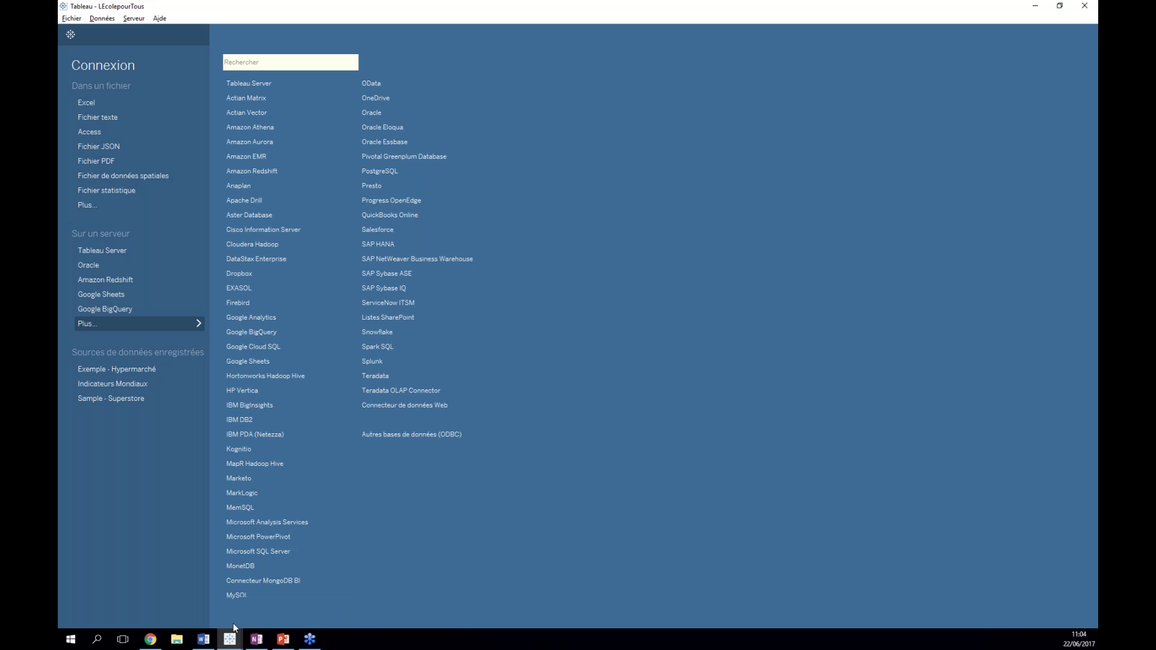
- Return to the workbook, view the Calendrier sheet, then reopen Tableau de bord 1
{"action": "left_click", "coordinate": [86, 41]}
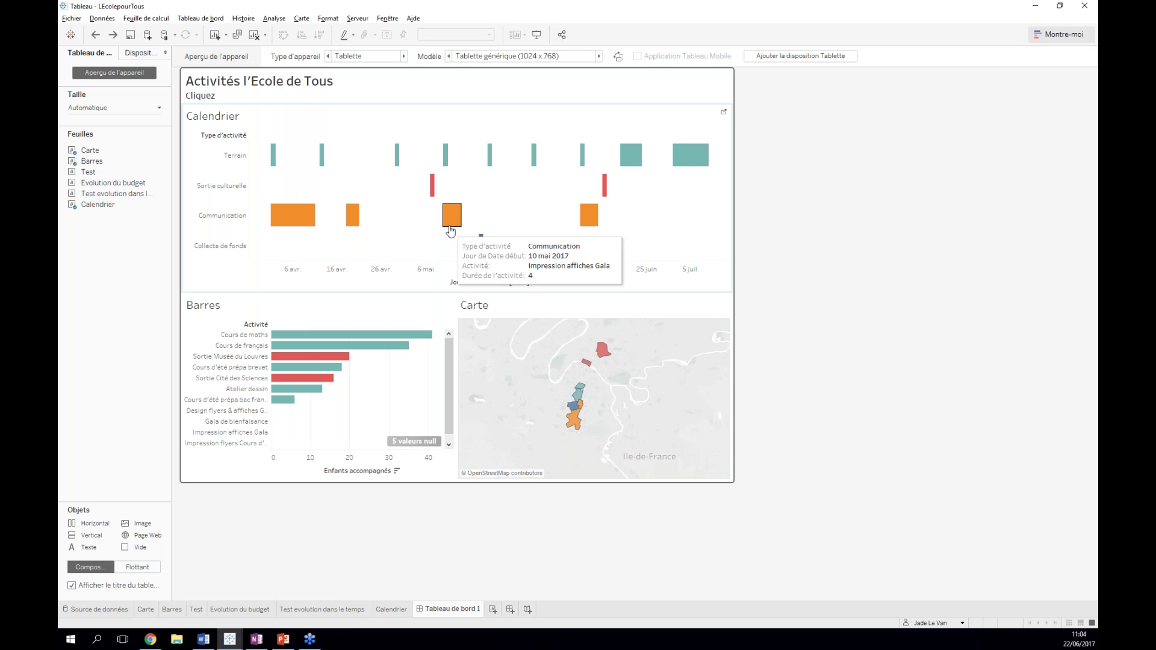
{"action": "mouse_move", "coordinate": [599, 224]}
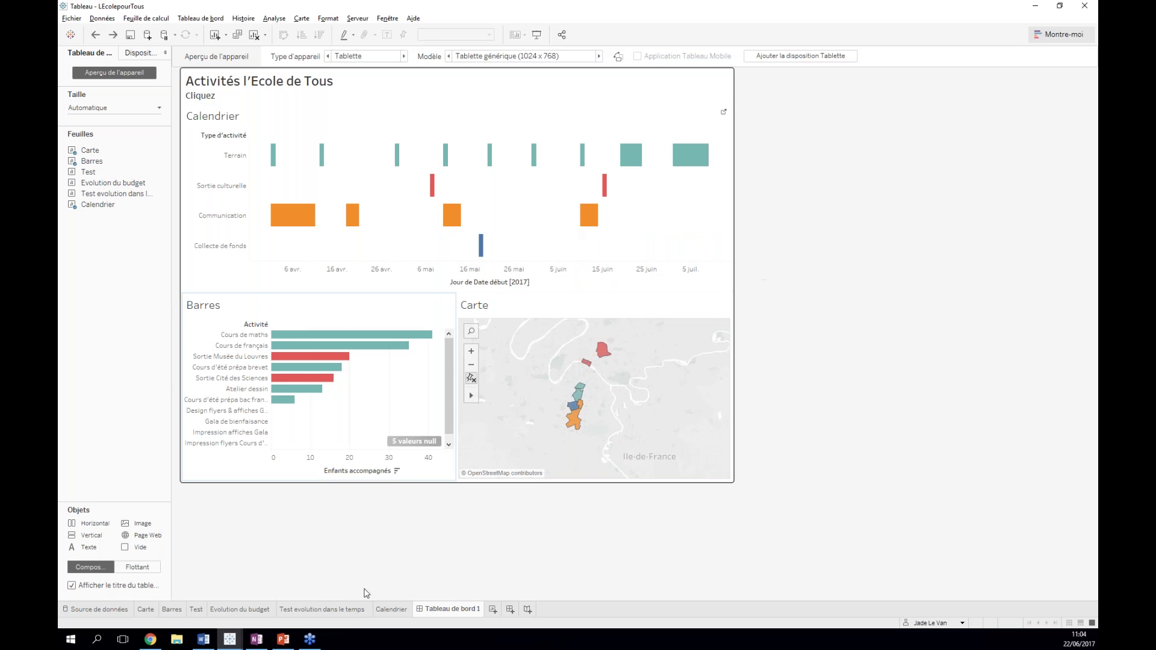
{"action": "left_click", "coordinate": [390, 610]}
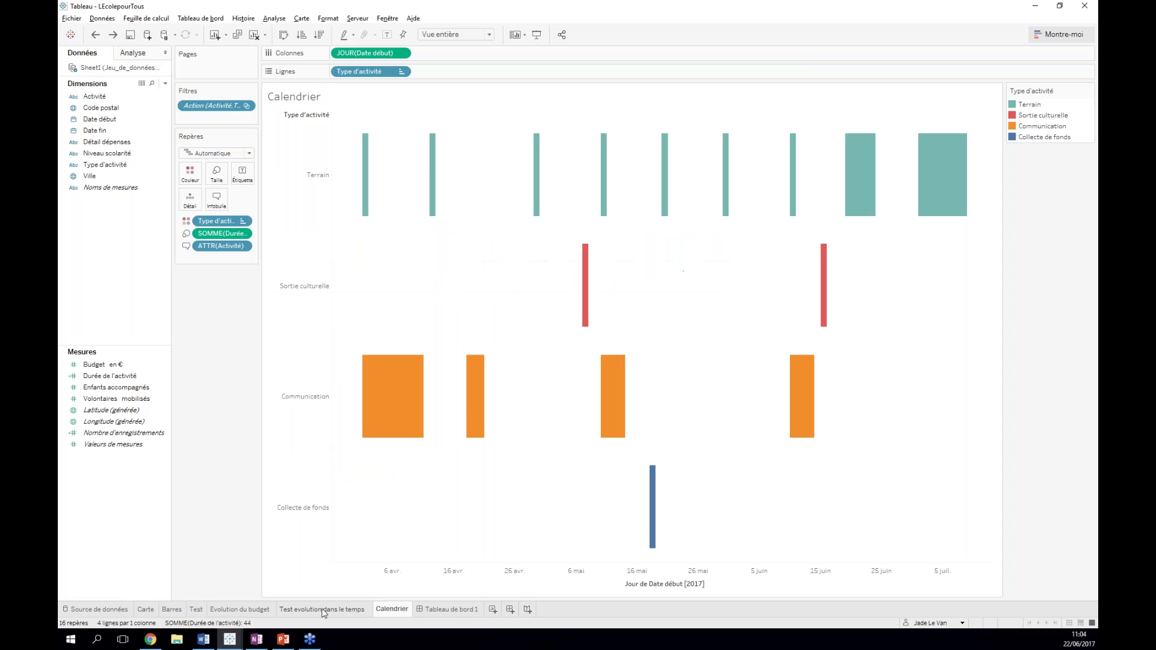
{"action": "left_click", "coordinate": [445, 610]}
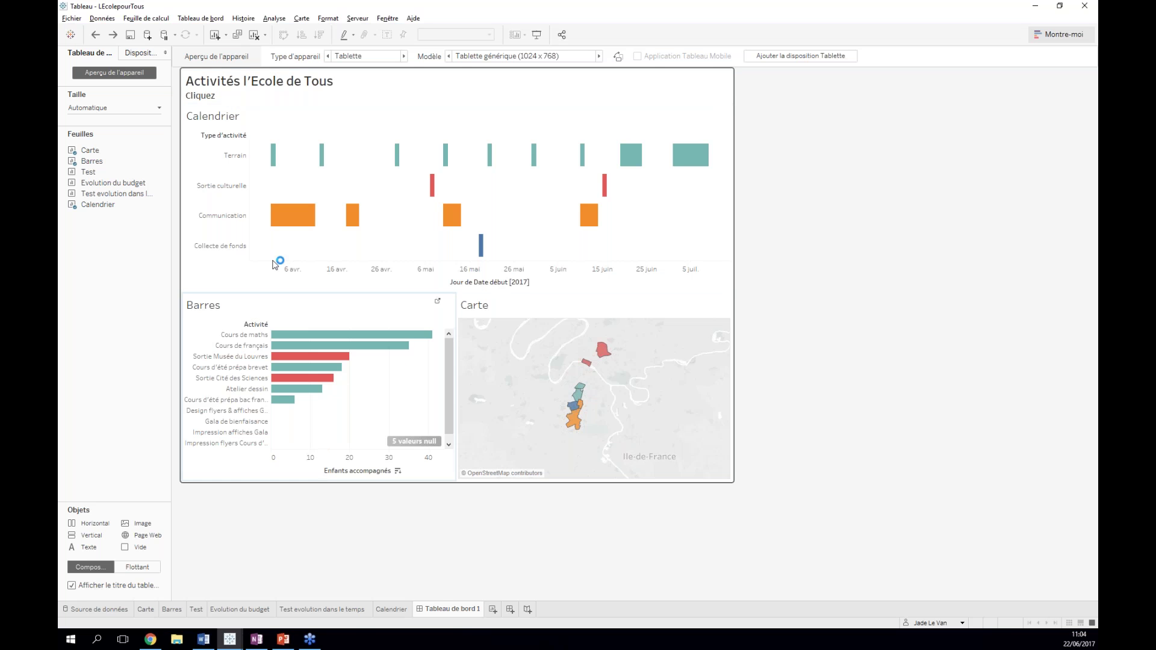
- In the dashboard title editor, start replacing the Cliquez subtitle with 'L association', fixing typos
{"action": "double_click", "coordinate": [226, 97]}
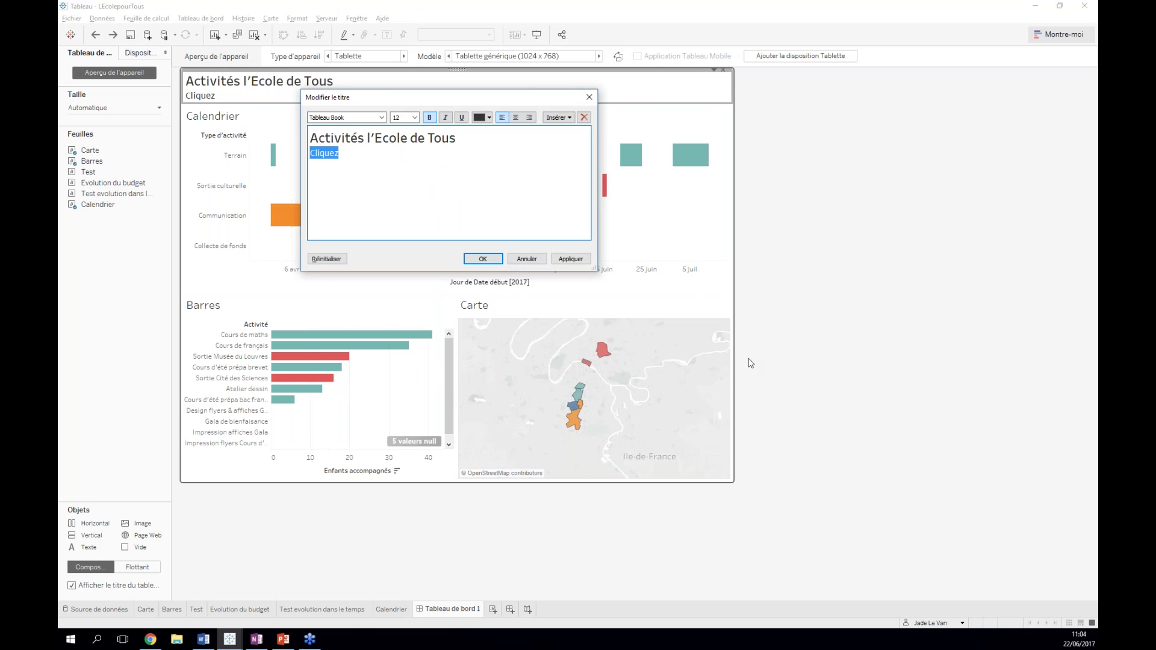
{"action": "type", "text": "L4qsoc"}
{"action": "key", "text": "BackSpace"}
{"action": "key", "text": "BackSpace"}
{"action": "key", "text": "BackSpace"}
{"action": "key", "text": "BackSpace"}
{"action": "key", "text": "BackSpace"}
{"action": "type", "text": "2"}
{"action": "key", "text": "BackSpace"}
{"action": "type", "text": "A"}
{"action": "key", "text": "BackSpace"}
{"action": "type", "text": "ASSOCIATION"}
{"action": "key", "text": "BackSpace"}
{"action": "key", "text": "BackSpace"}
{"action": "key", "text": "BackSpace"}
{"action": "key", "text": "BackSpace"}
{"action": "key", "text": "BackSpace"}
{"action": "key", "text": "BackSpace"}
{"action": "key", "text": "BackSpace"}
- Finish the subtitle as 'L association accompagne des eleves en difficultes des Hauts de Seine' and confirm
{"action": "key", "text": "BackSpace"}
{"action": "key", "text": "BackSpace"}
{"action": "key", "text": "BackSpace"}
{"action": "key", "text": "BackSpace"}
{"action": "type", "text": "a"}
{"action": "key", "text": "BackSpace"}
{"action": "type", "text": "association"}
{"action": "type", "text": " charge"}
{"action": "key", "text": "BackSpace"}
{"action": "key", "text": "BackSpace"}
{"action": "key", "text": "BackSpace"}
{"action": "key", "text": "BackSpace"}
{"action": "key", "text": "BackSpace"}
{"action": "key", "text": "BackSpace"}
{"action": "key", "text": "BackSpace"}
{"action": "type", "text": "accompagne des eleves en difficultes des "}
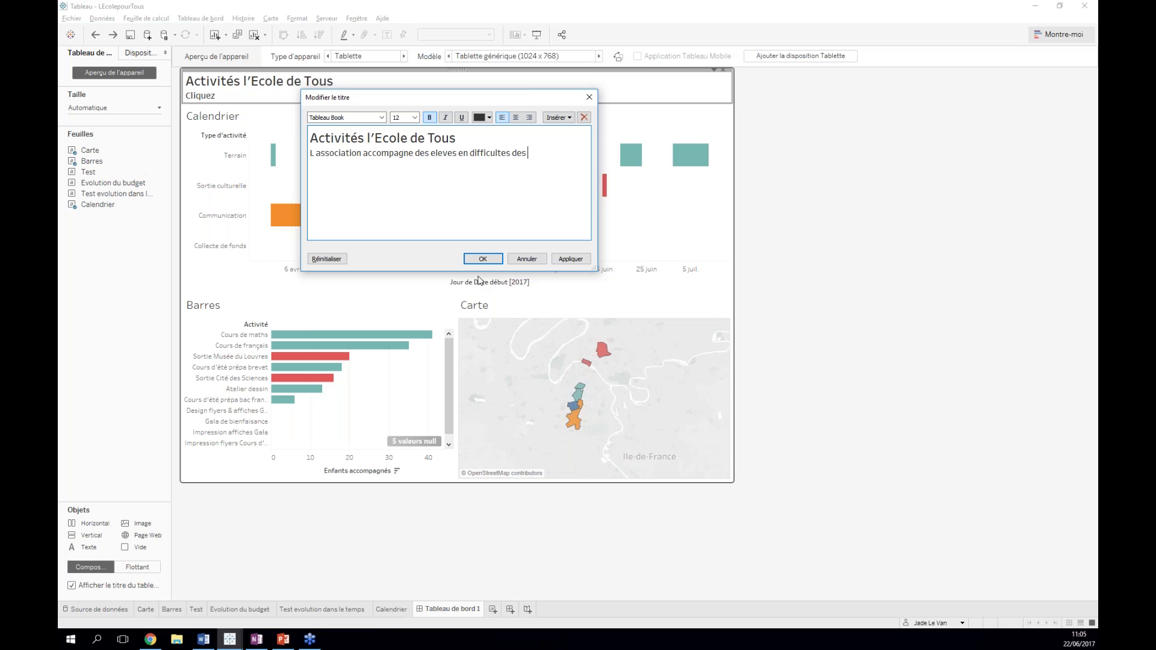
{"action": "type", "text": "Hauts de Seine"}
{"action": "left_click", "coordinate": [485, 259]}
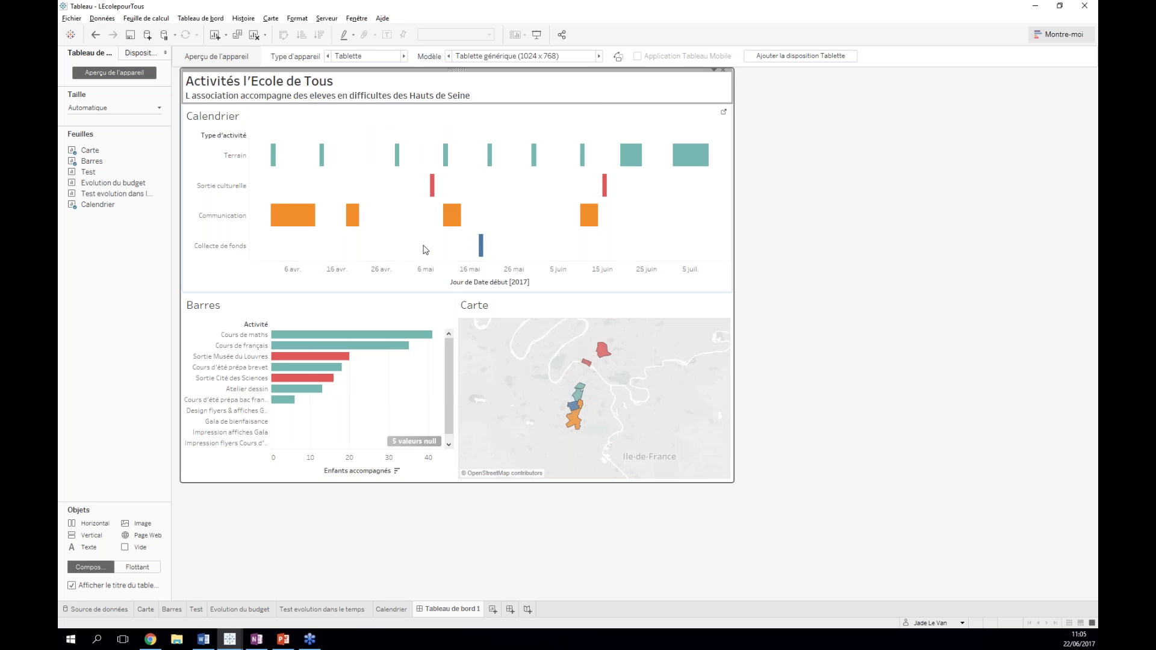
{"action": "left_click", "coordinate": [350, 570]}
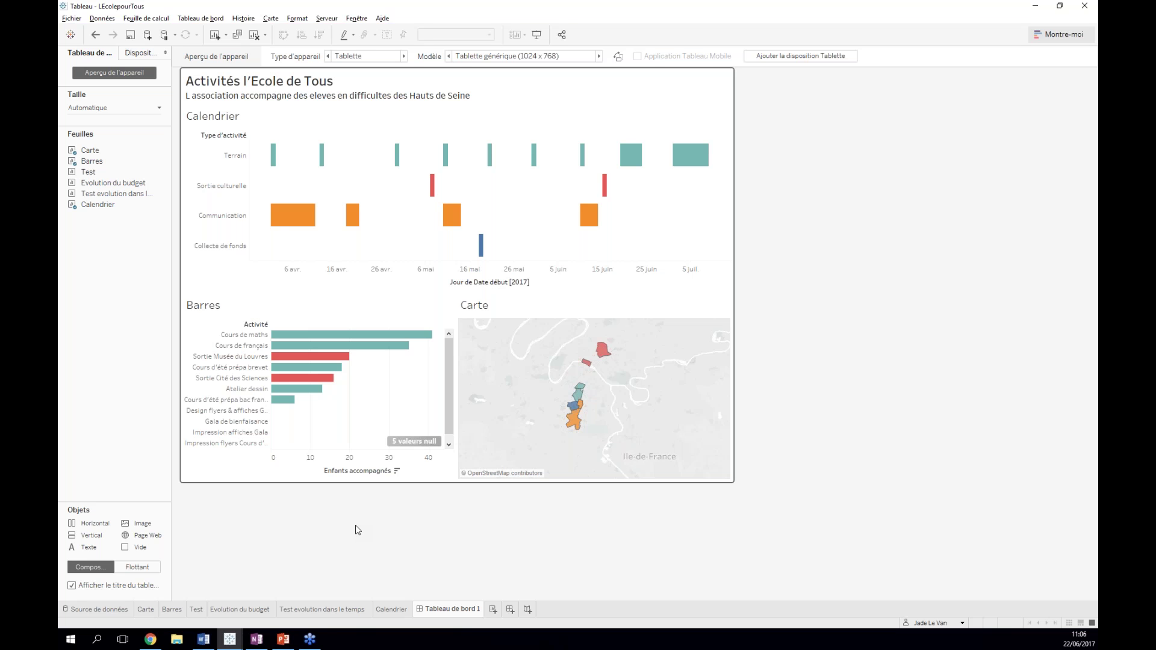
- Switch from the dashboard to the Carte map sheet, opening and closing the Format menu without changes
{"action": "mouse_move", "coordinate": [385, 613]}
{"action": "mouse_move", "coordinate": [147, 614]}
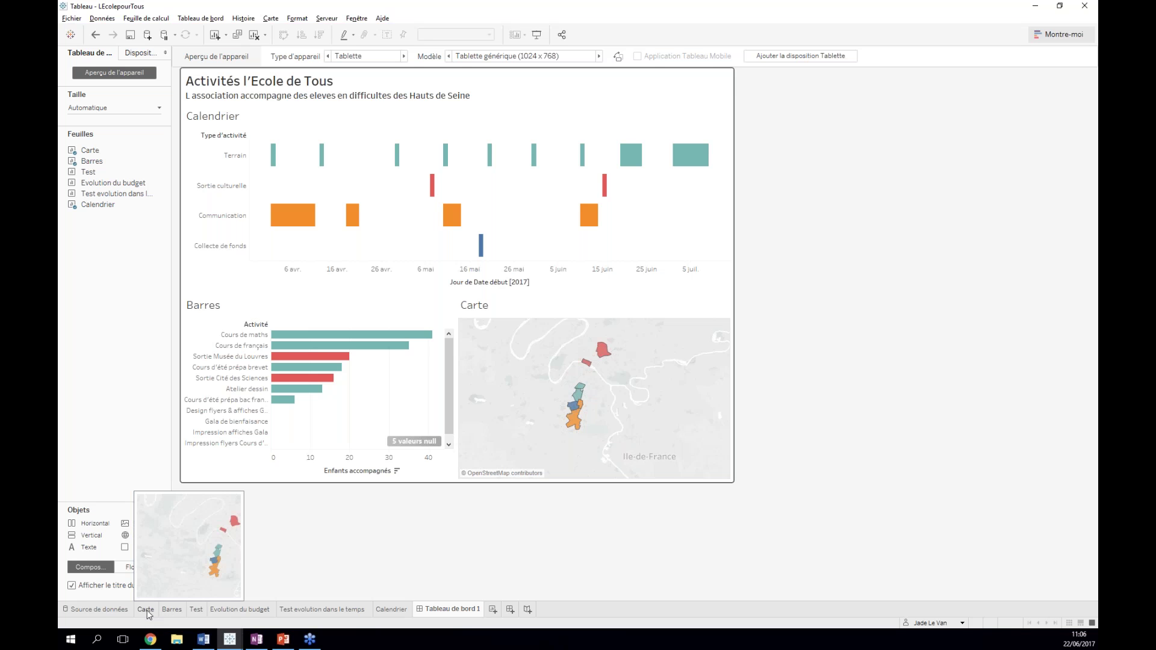
{"action": "left_click", "coordinate": [146, 610]}
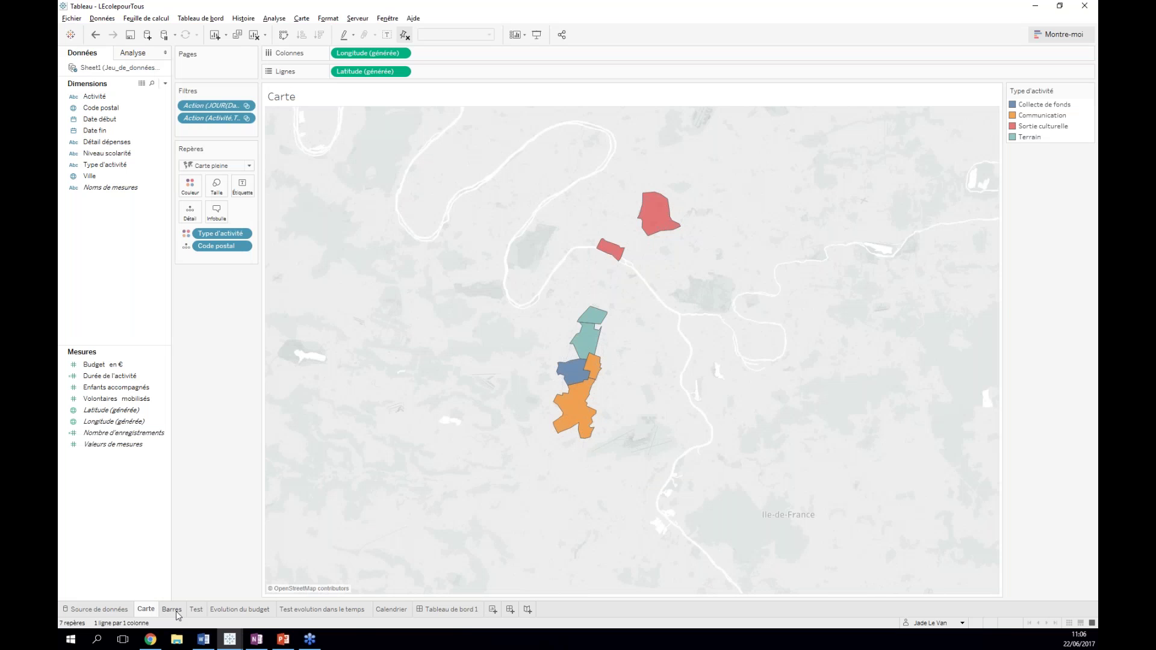
{"action": "mouse_move", "coordinate": [178, 615]}
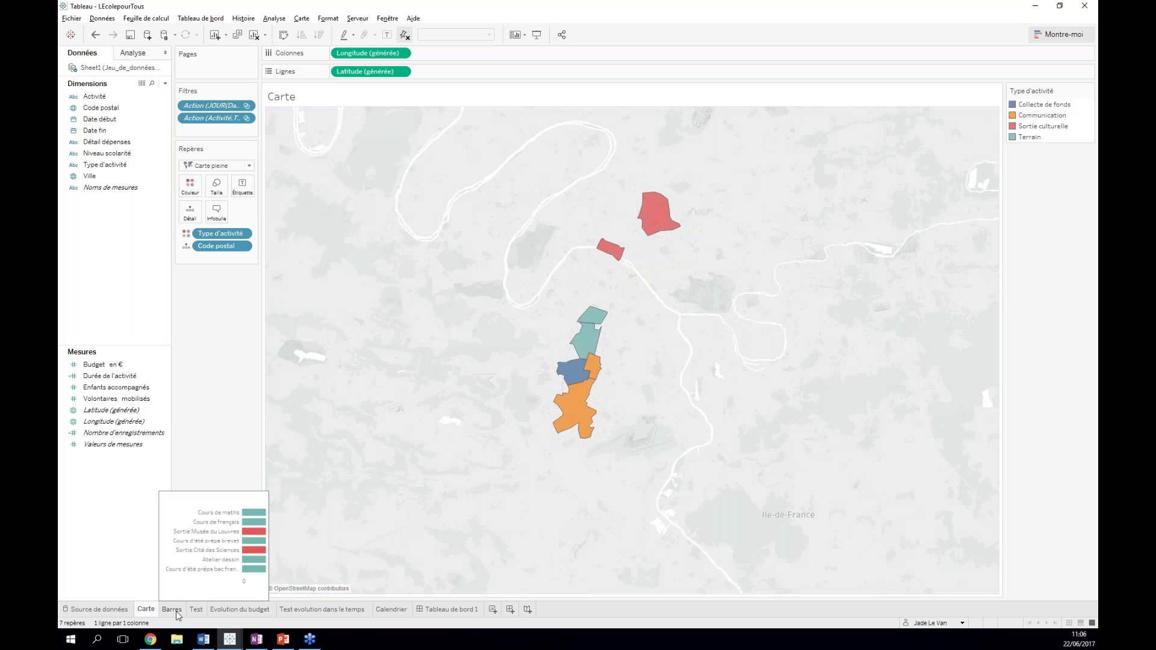
{"action": "left_click", "coordinate": [328, 18]}
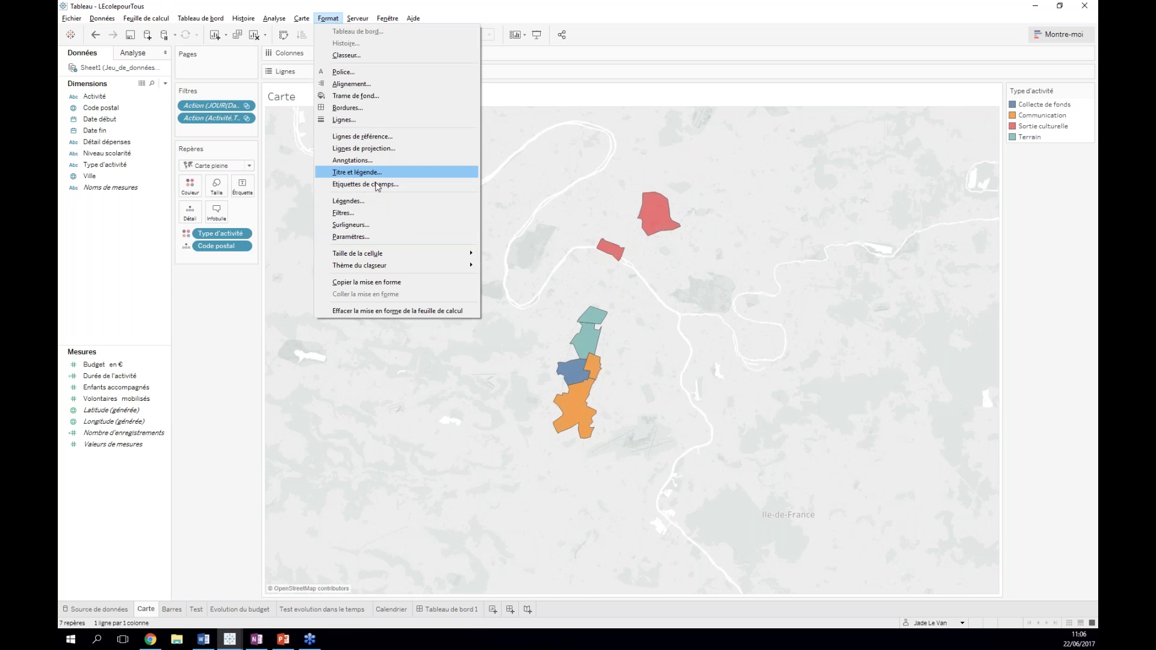
{"action": "left_click", "coordinate": [229, 402]}
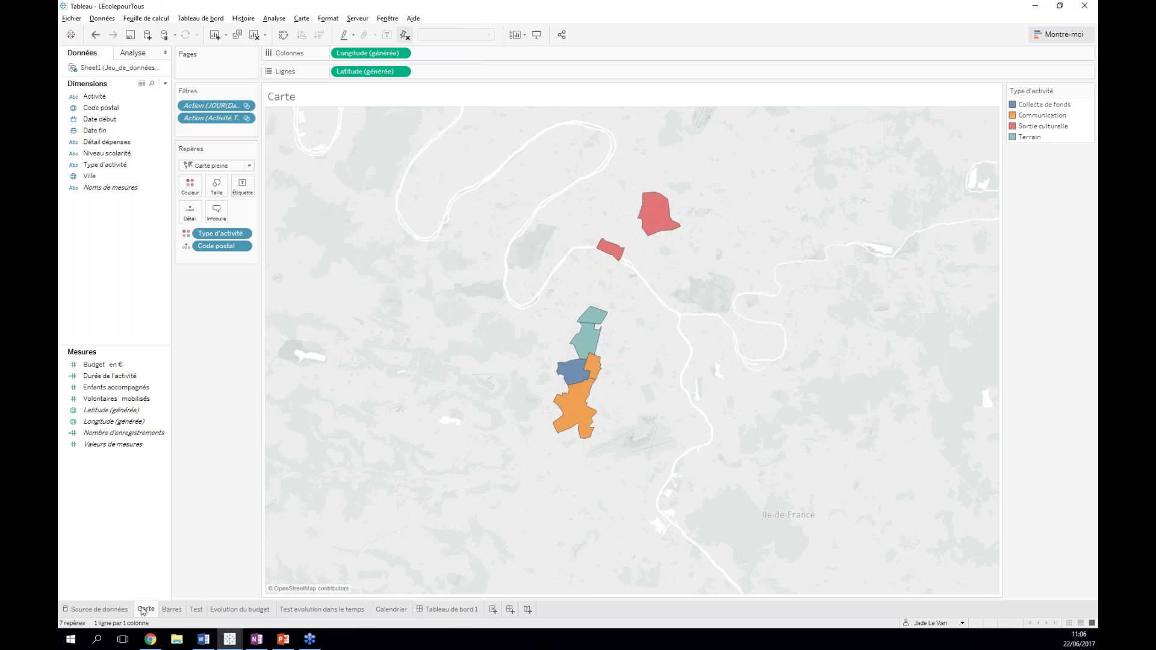
- On the Barres sheet, start a new calculated field named 'Si plus d4enfqnt rouge'
{"action": "left_click", "coordinate": [173, 610]}
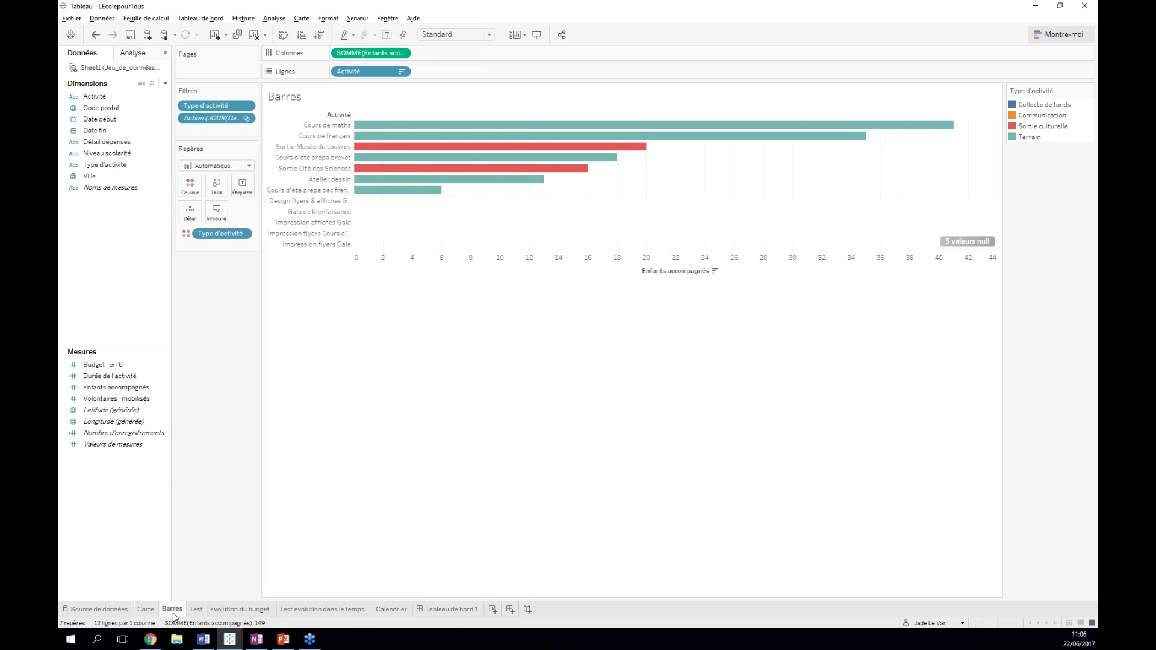
{"action": "right_click", "coordinate": [98, 261]}
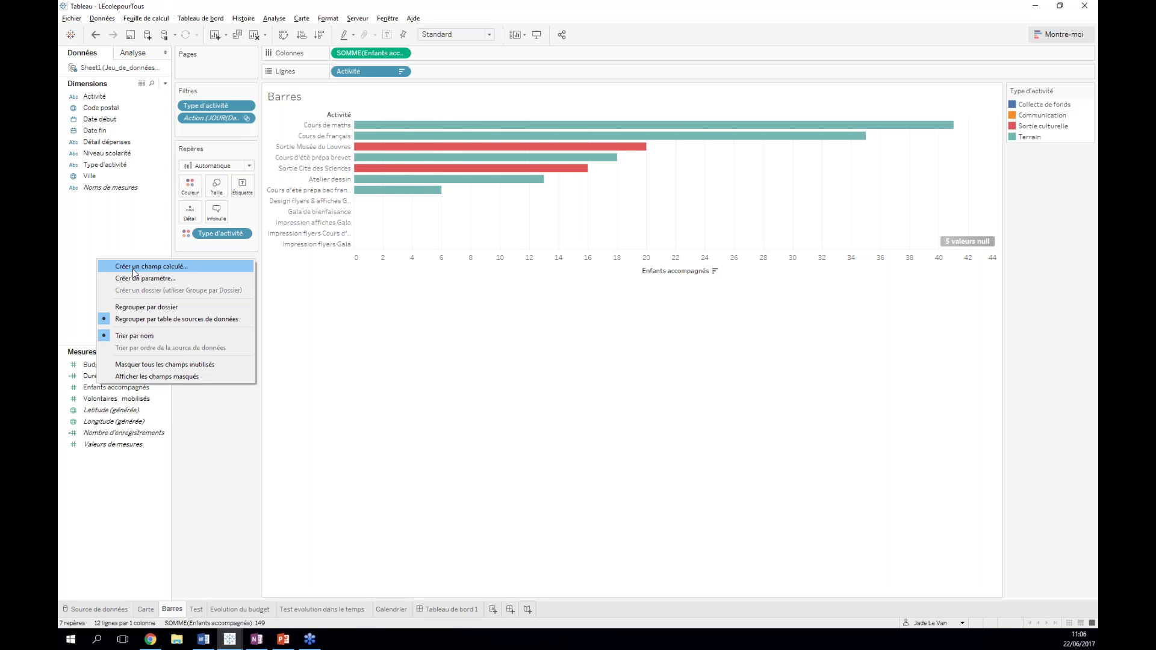
{"action": "left_click", "coordinate": [132, 267]}
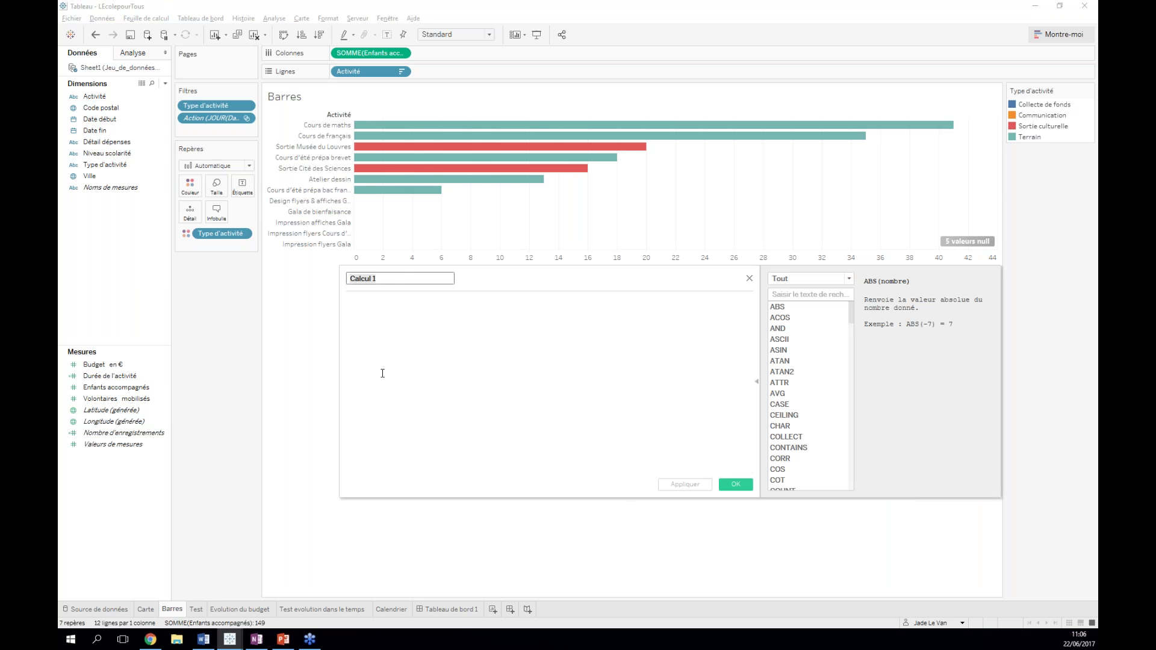
{"action": "key", "text": "BackSpace"}
{"action": "type", "text": "Si plus d4enfqnt rouge"}
{"action": "key", "text": "Tab"}
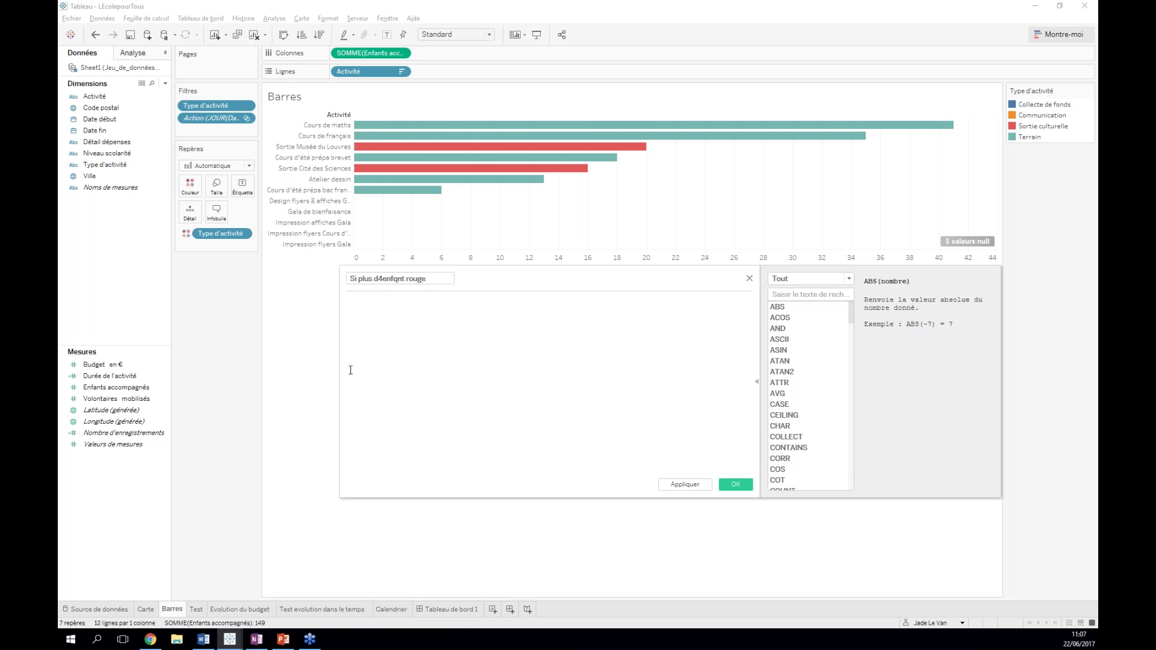
- Enter the formula IF [Enfants accompagnés]>10 THEN 'RED' ELSE 'GRIS' END and save the field
{"action": "type", "text": "IF"}
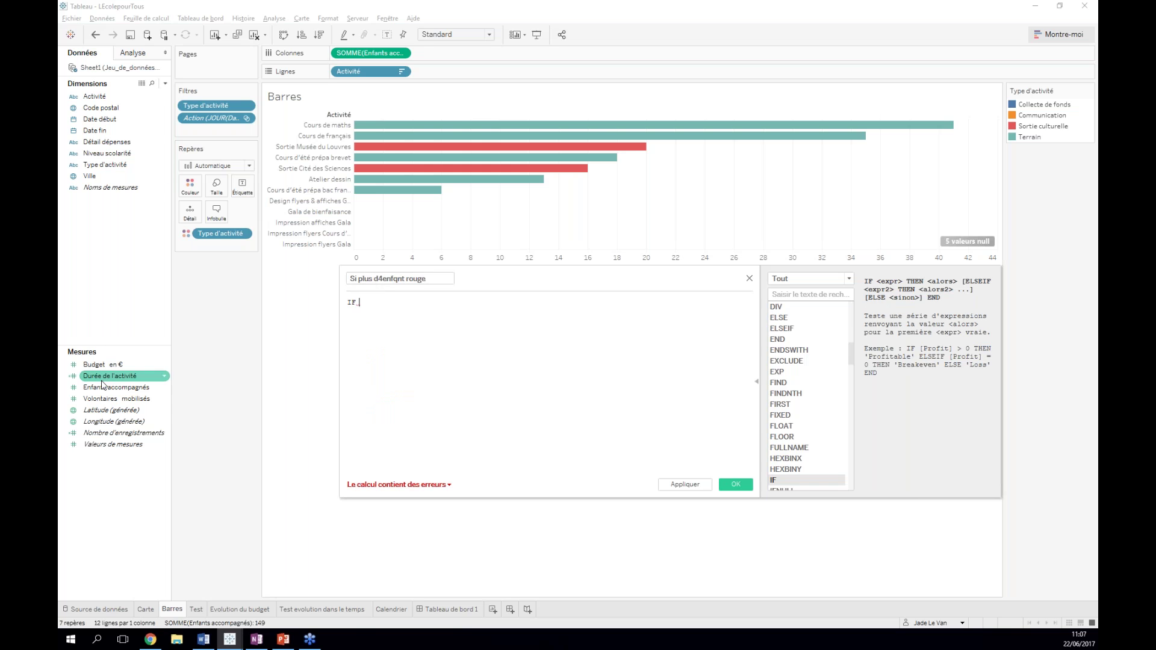
{"action": "left_click_drag", "start_coordinate": [103, 390], "coordinate": [430, 322]}
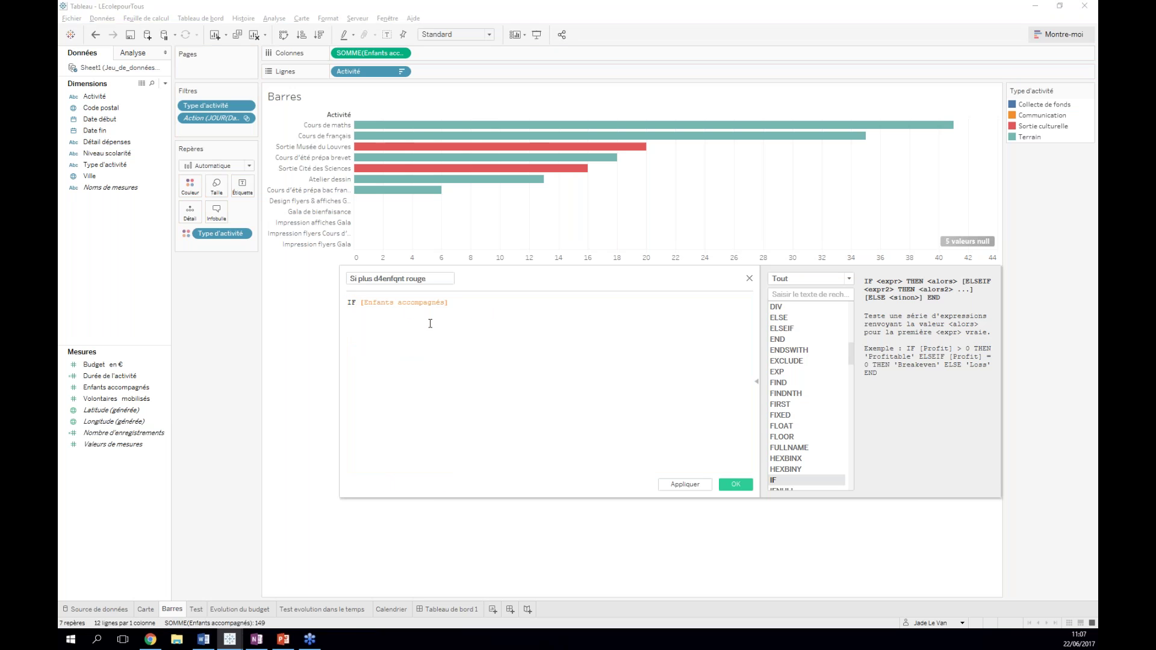
{"action": "type", "text": ">10 THEN 3"}
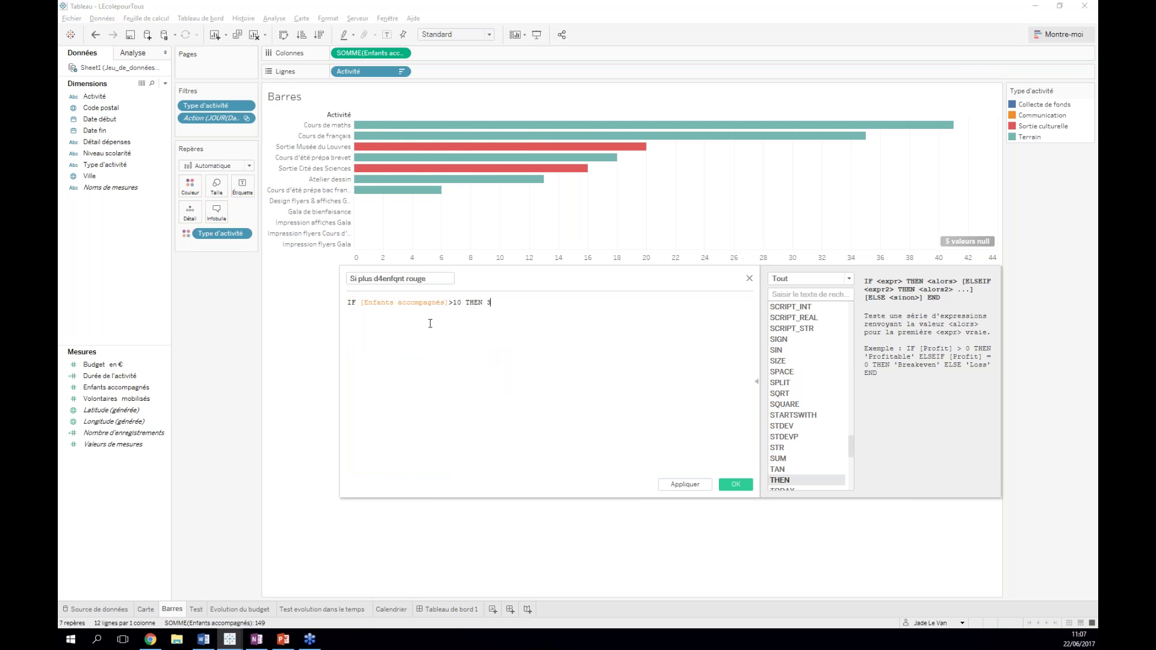
{"action": "key", "text": "BackSpace"}
{"action": "type", "text": "'RED'"}
{"action": "key", "text": "Return"}
{"action": "key", "text": "Return"}
{"action": "type", "text": "el"}
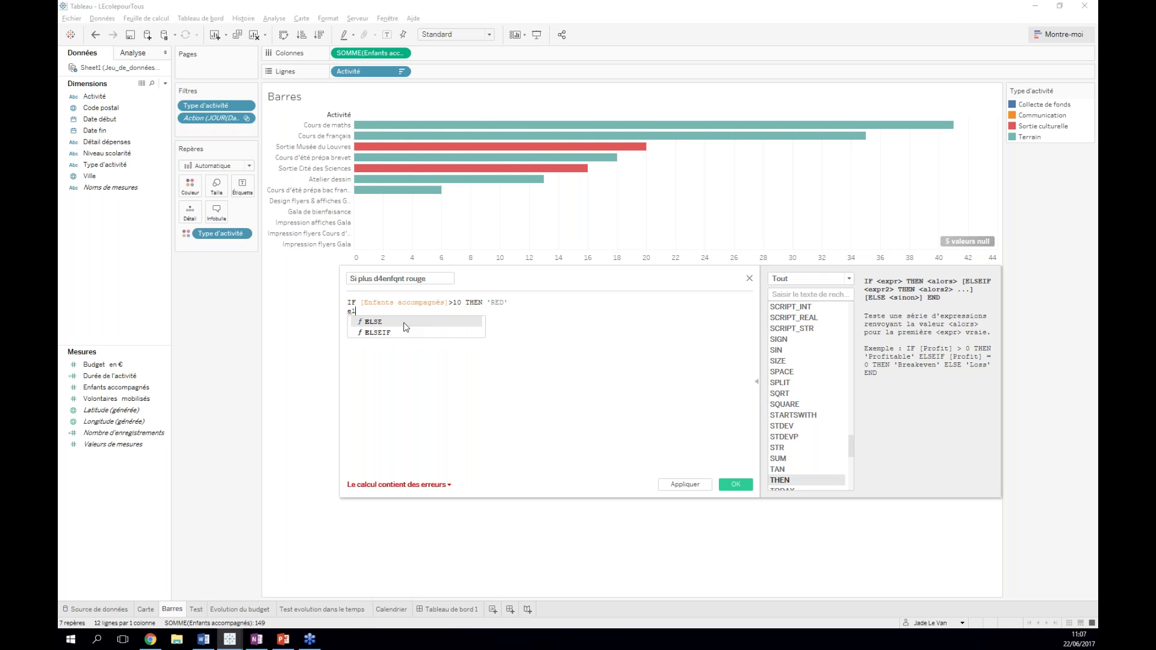
{"action": "key", "text": "Return"}
{"action": "type", "text": "'GR"}
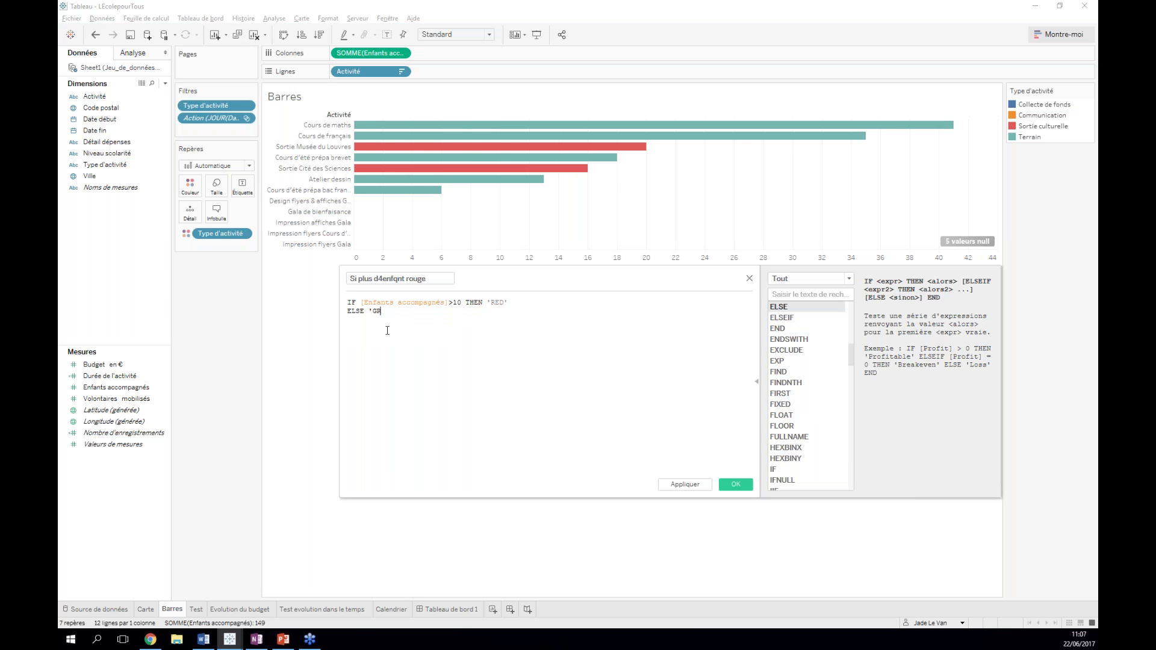
{"action": "type", "text": "IS''"}
{"action": "type", "text": "END"}
{"action": "left_click", "coordinate": [383, 332]}
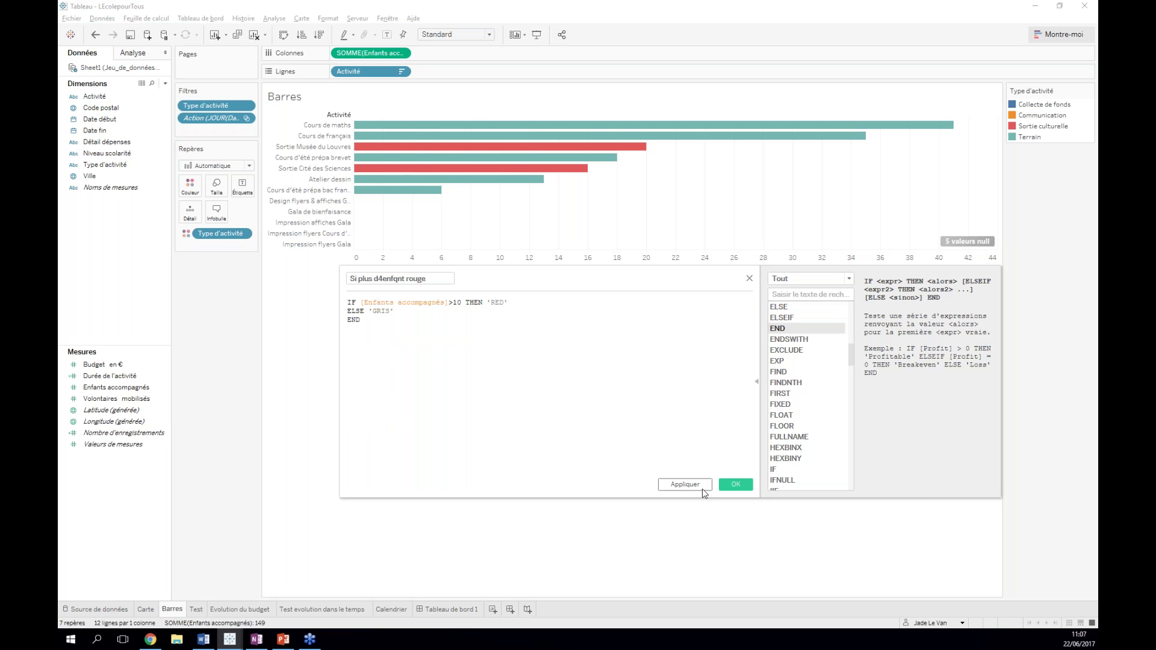
{"action": "left_click", "coordinate": [736, 484]}
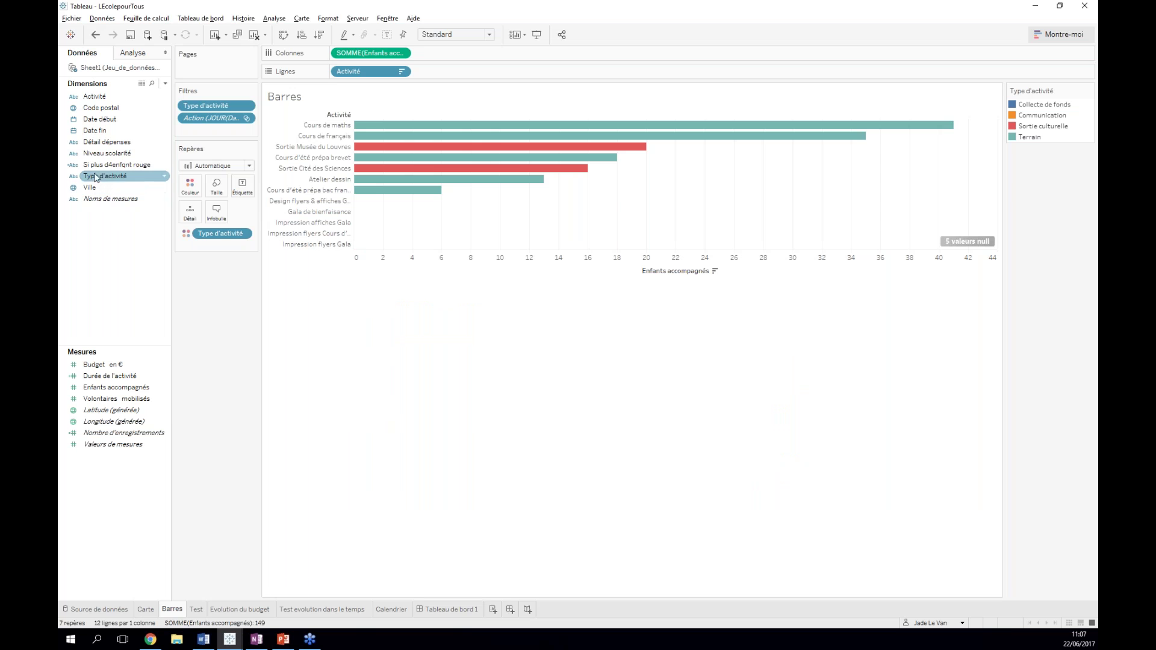
- Colour the bars by 'Si plus d4enfqnt rouge', assigning grey to GRIS and red to RED
{"action": "left_click", "coordinate": [117, 167]}
{"action": "left_click_drag", "start_coordinate": [117, 172], "coordinate": [189, 188]}
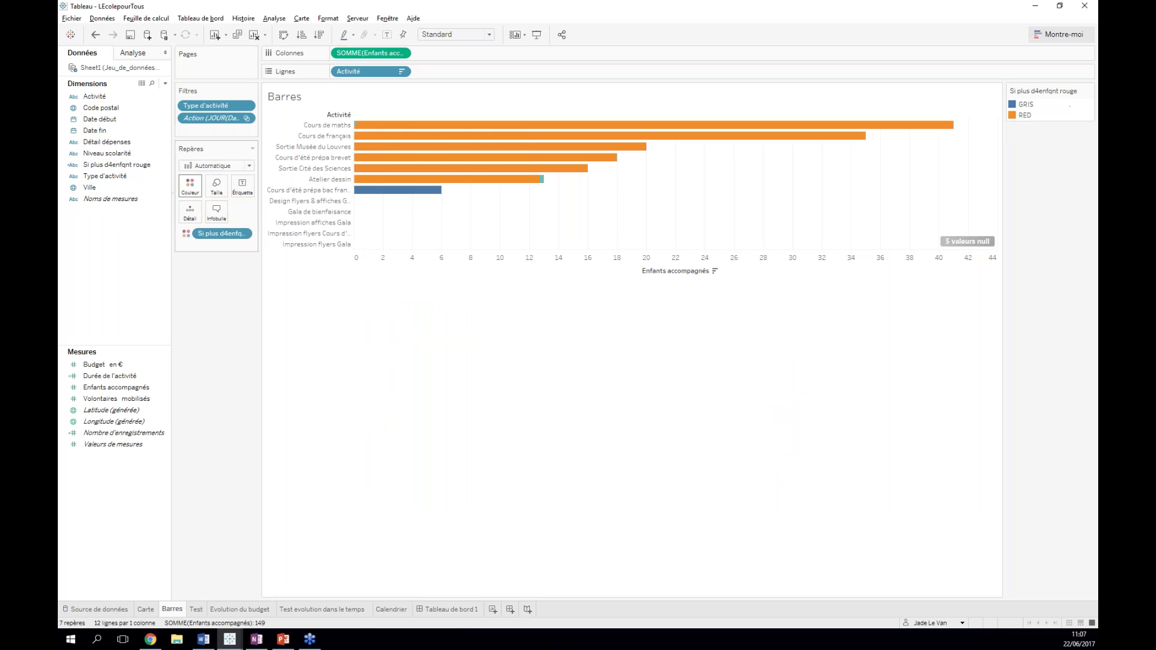
{"action": "left_click", "coordinate": [190, 187]}
{"action": "left_click", "coordinate": [230, 221]}
{"action": "left_click", "coordinate": [470, 242]}
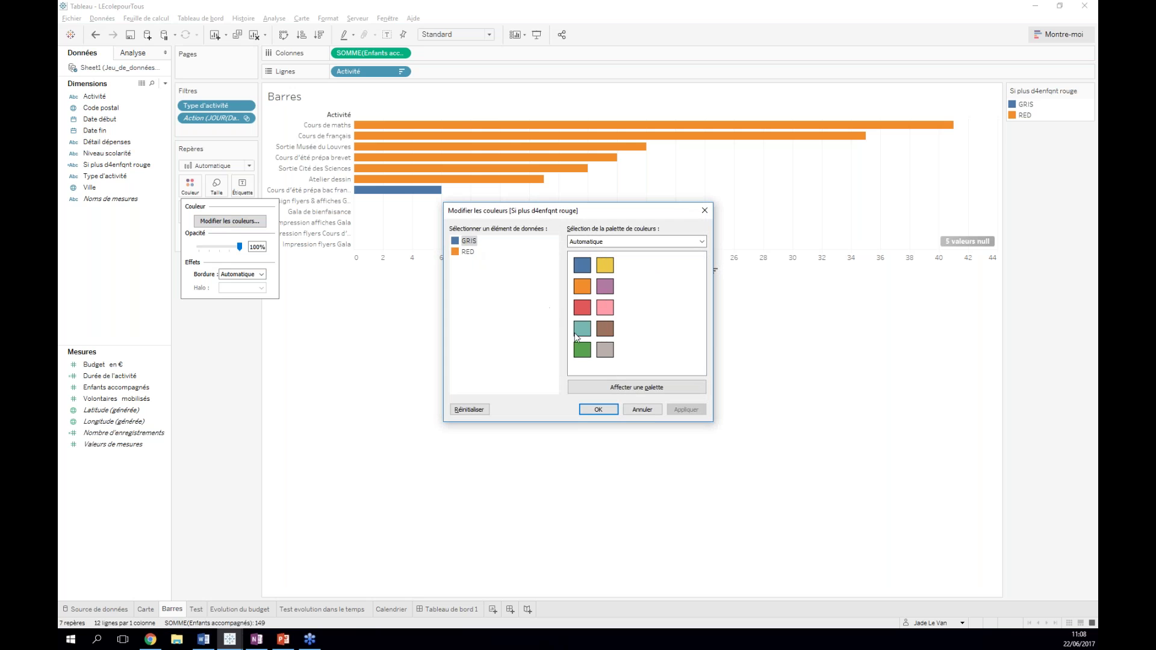
{"action": "left_click", "coordinate": [605, 349]}
{"action": "left_click", "coordinate": [582, 307]}
{"action": "left_click", "coordinate": [597, 409]}
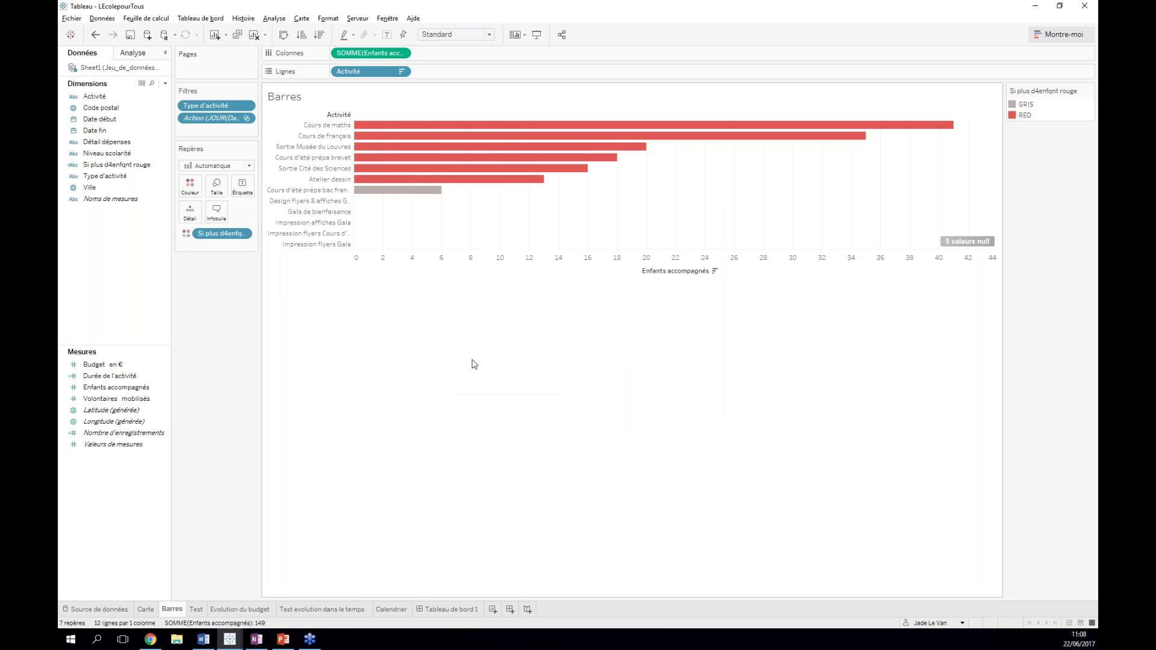
- Reopen the colour editor to verify the red and grey assignments, then close it
{"action": "left_click", "coordinate": [189, 187]}
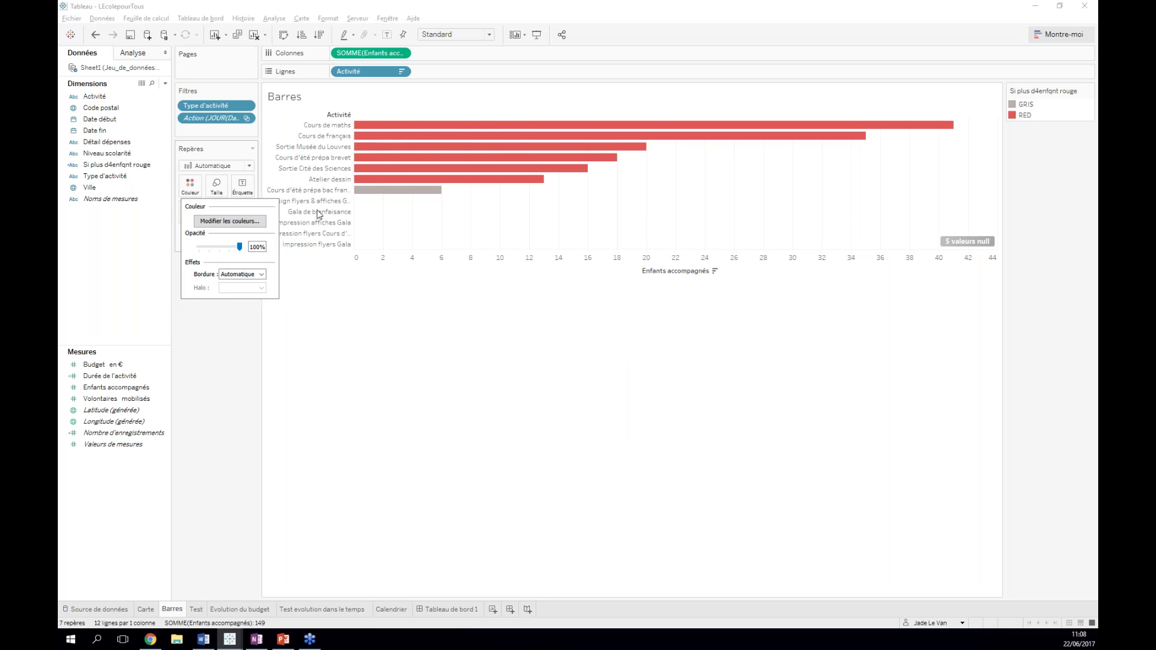
{"action": "left_click", "coordinate": [230, 221]}
{"action": "left_click", "coordinate": [611, 413]}
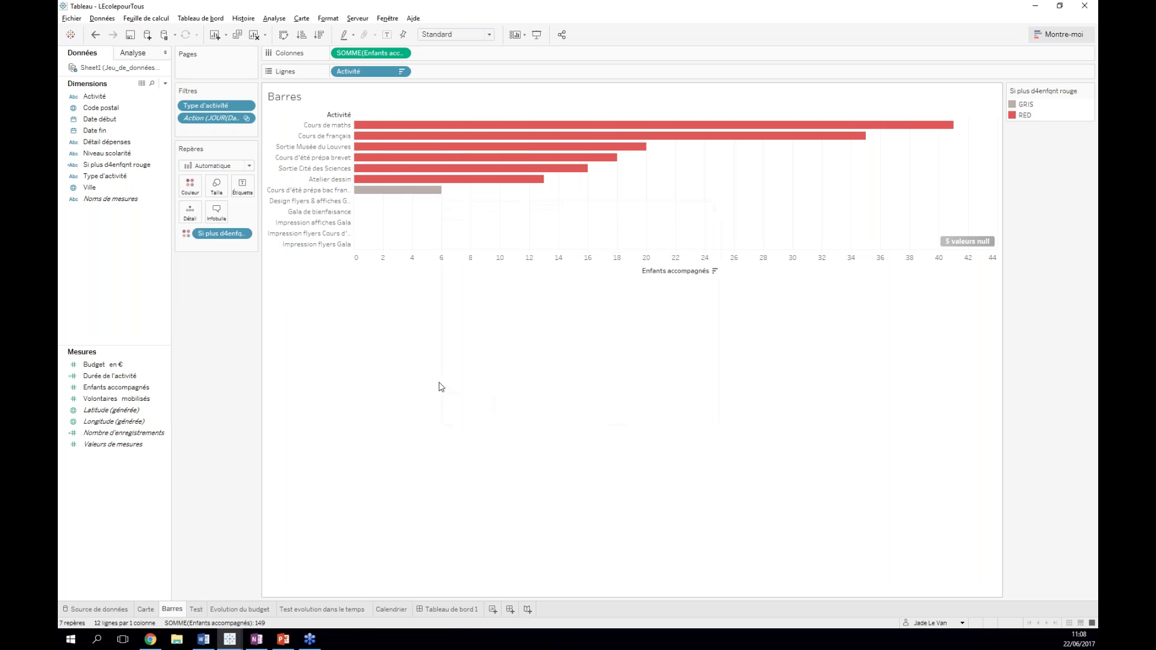
{"action": "mouse_move", "coordinate": [429, 196]}
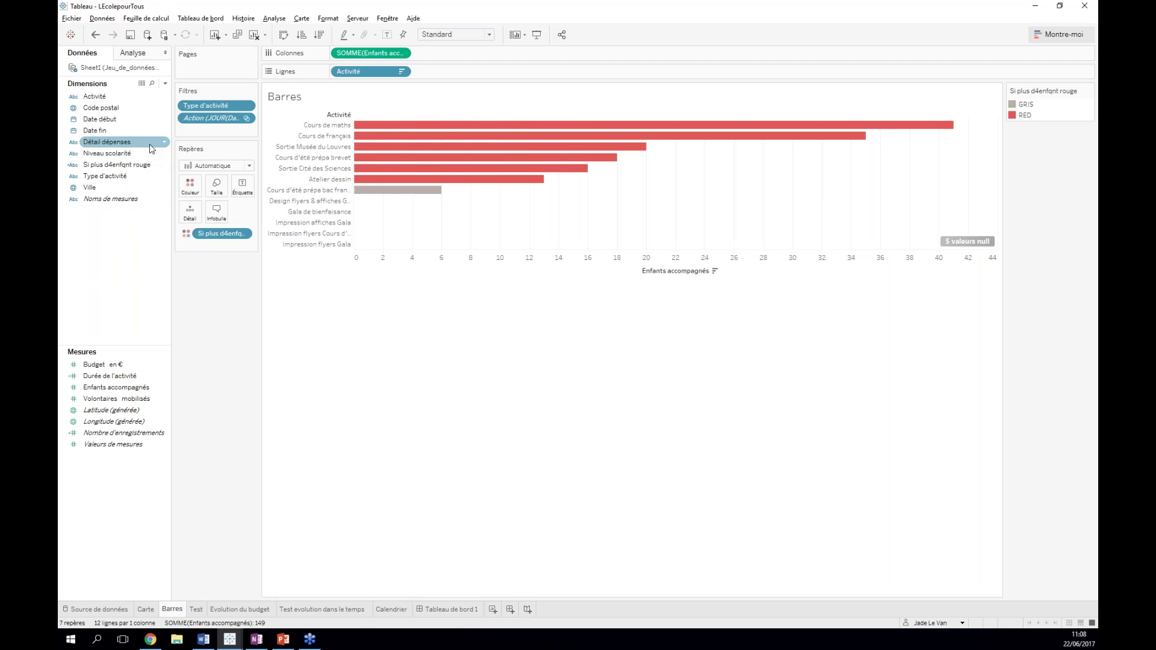
- Add an Activité filter, try a by-field condition on sum of Budget en €, then cancel it
{"action": "left_click_drag", "start_coordinate": [96, 96], "coordinate": [192, 131]}
{"action": "left_click", "coordinate": [548, 190]}
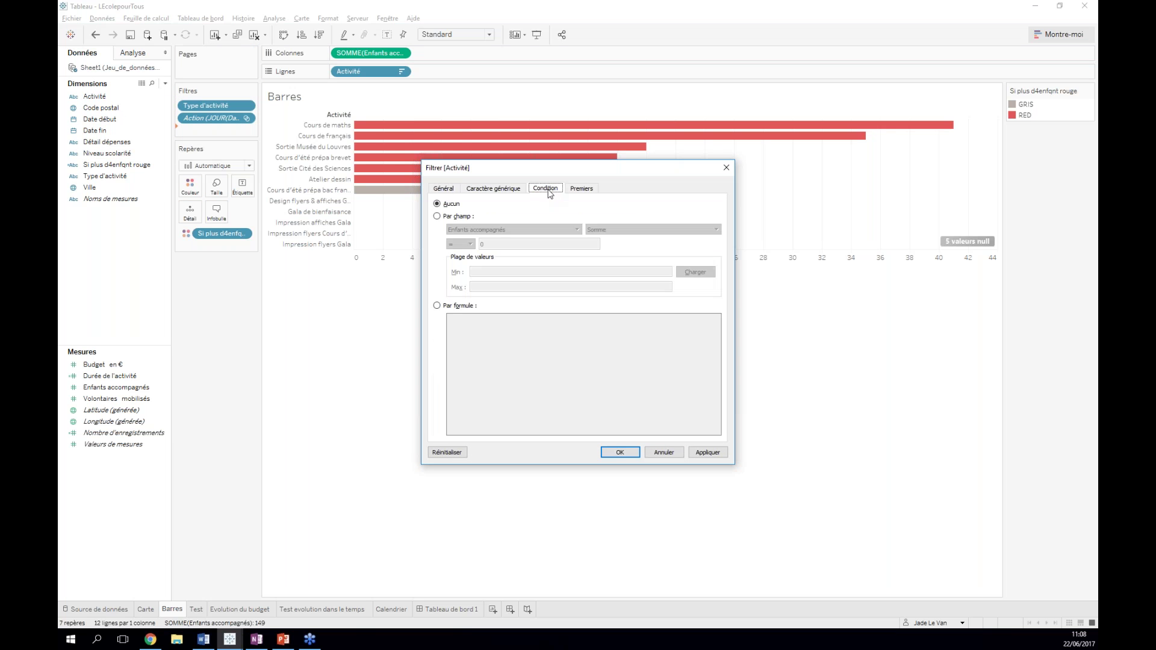
{"action": "left_click", "coordinate": [438, 216]}
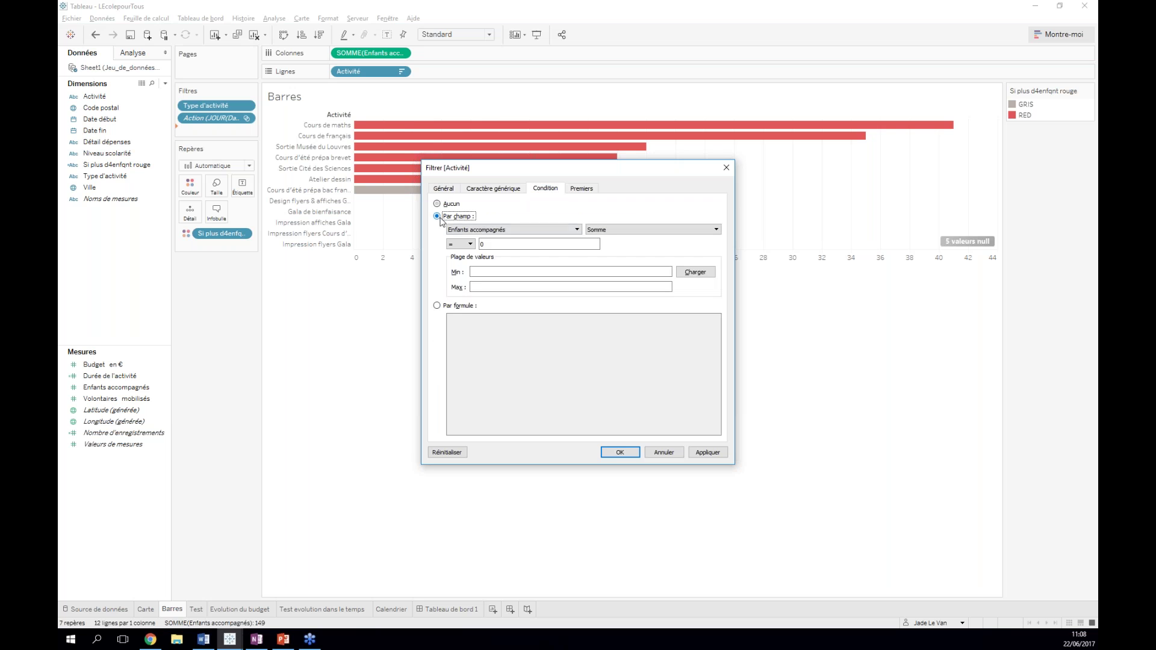
{"action": "left_click", "coordinate": [567, 231]}
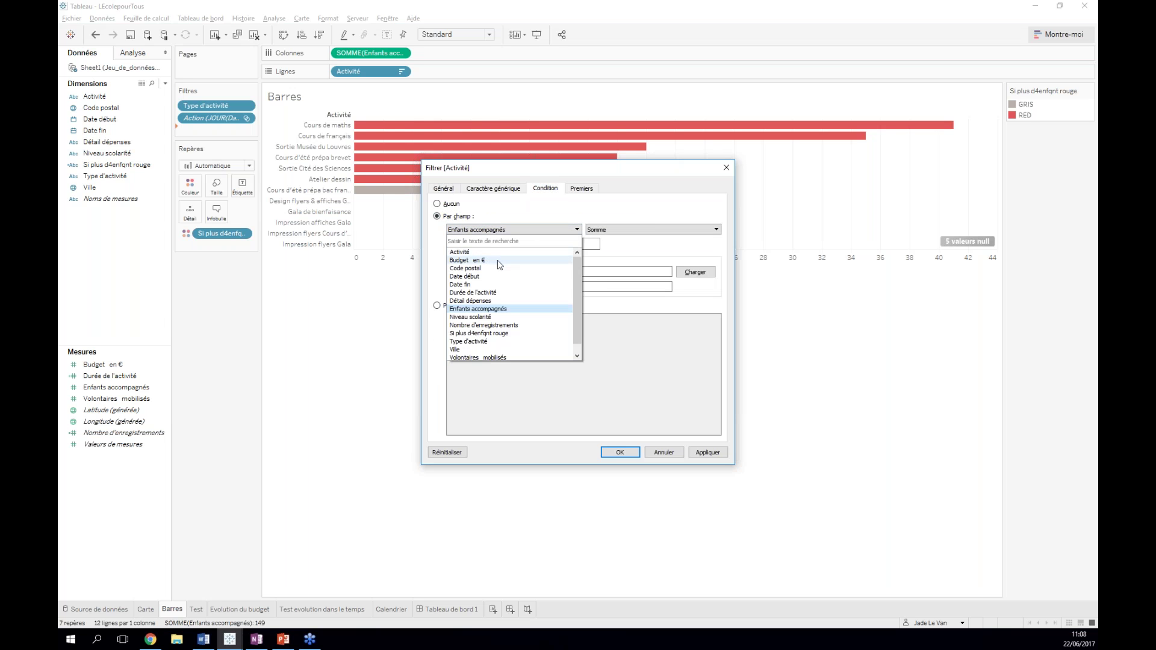
{"action": "left_click", "coordinate": [481, 253]}
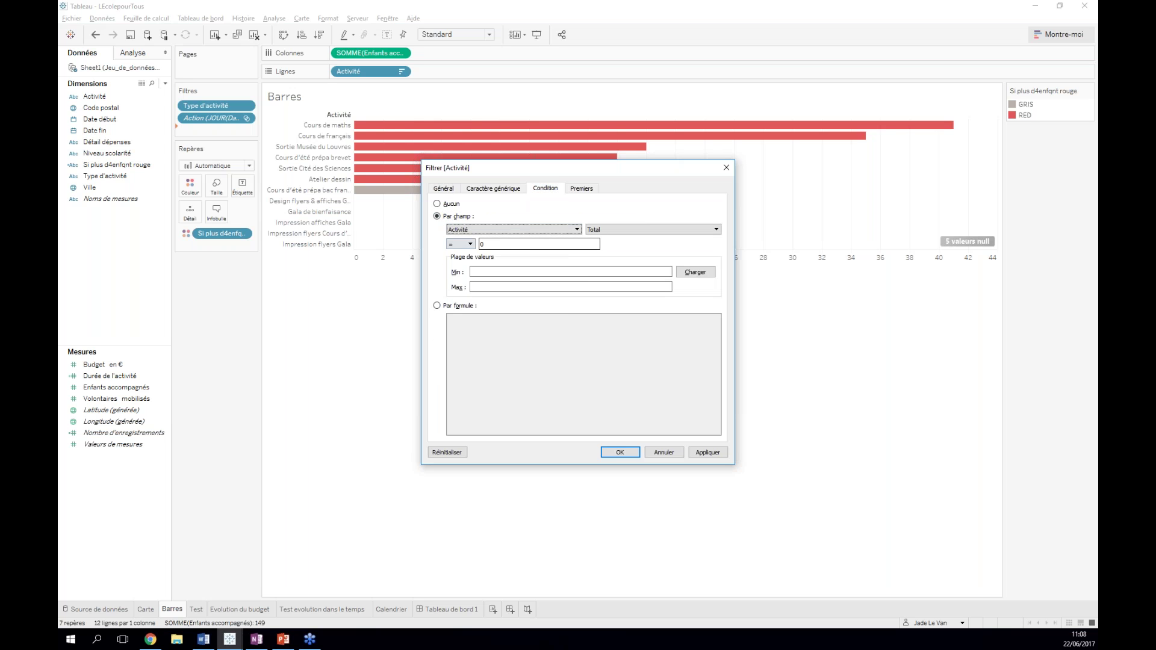
{"action": "left_click", "coordinate": [486, 230]}
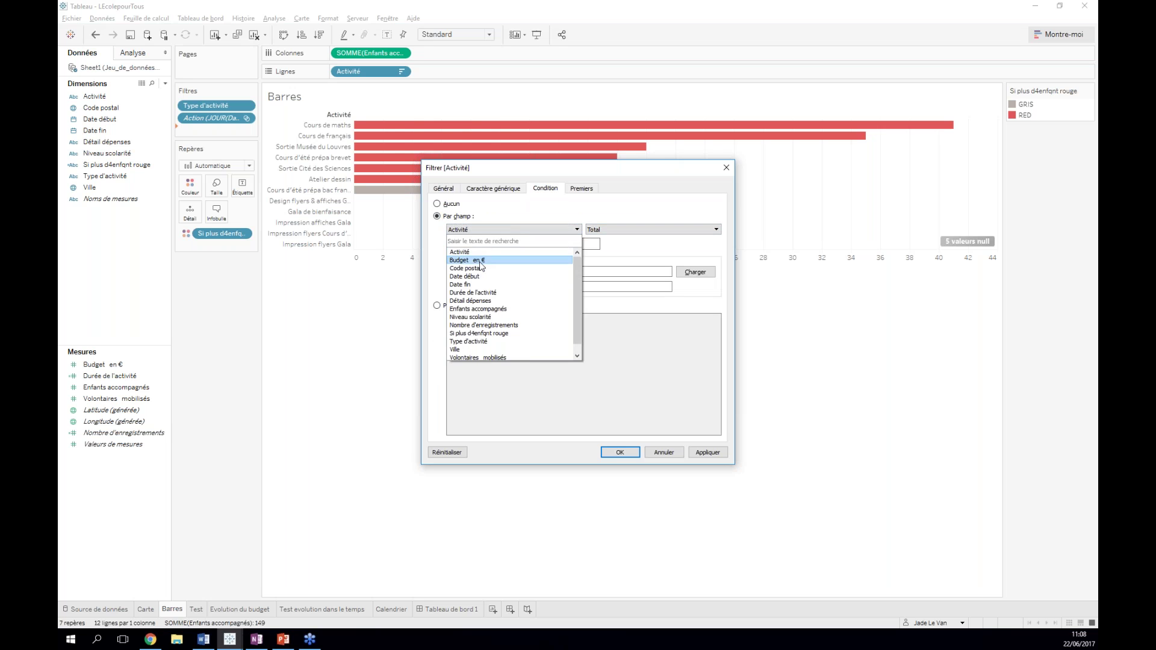
{"action": "left_click", "coordinate": [482, 260]}
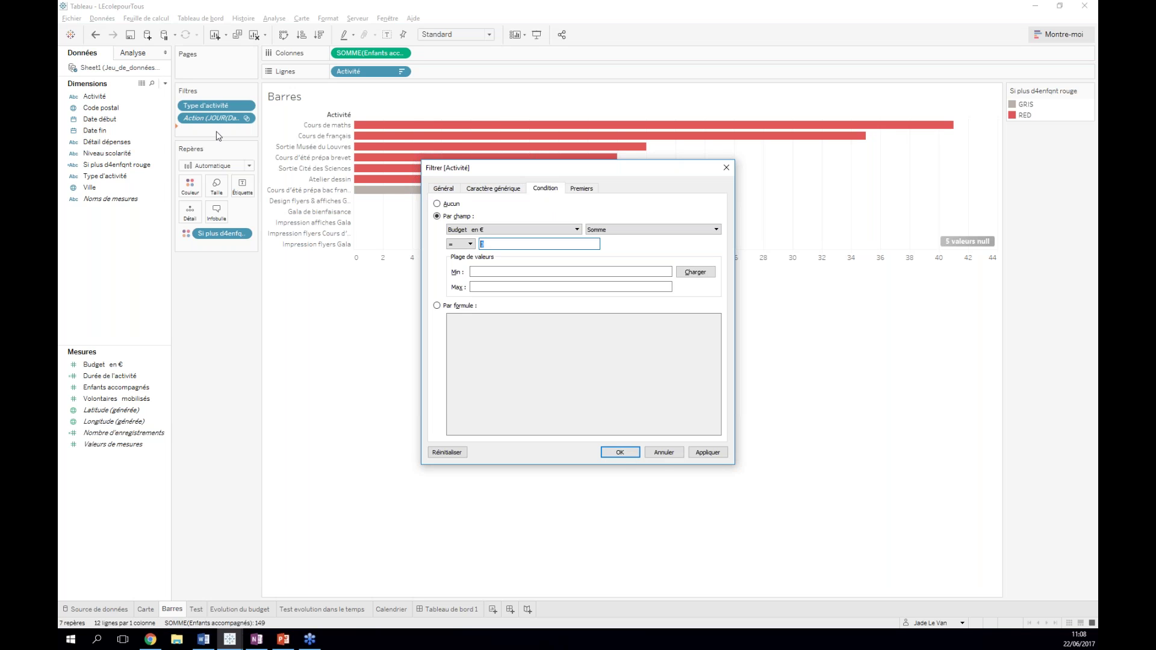
{"action": "left_click", "coordinate": [664, 452]}
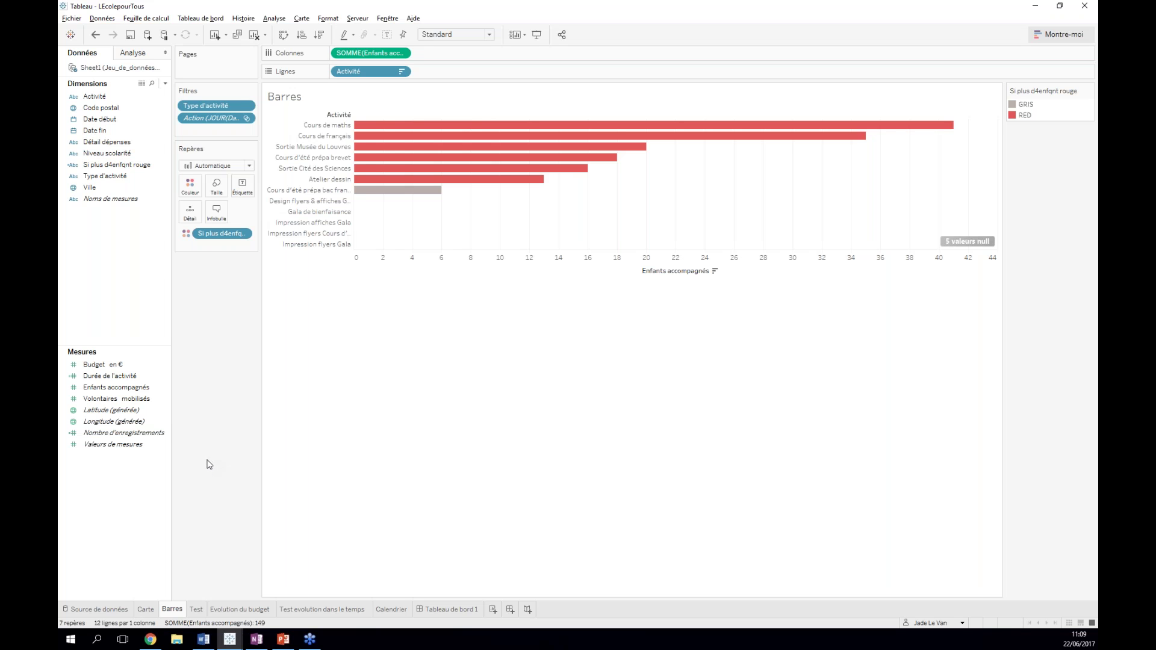
- Switch to the browser and look over the MAISHA BORA dashboard page
{"action": "left_click", "coordinate": [152, 641]}
{"action": "left_click", "coordinate": [298, 8]}
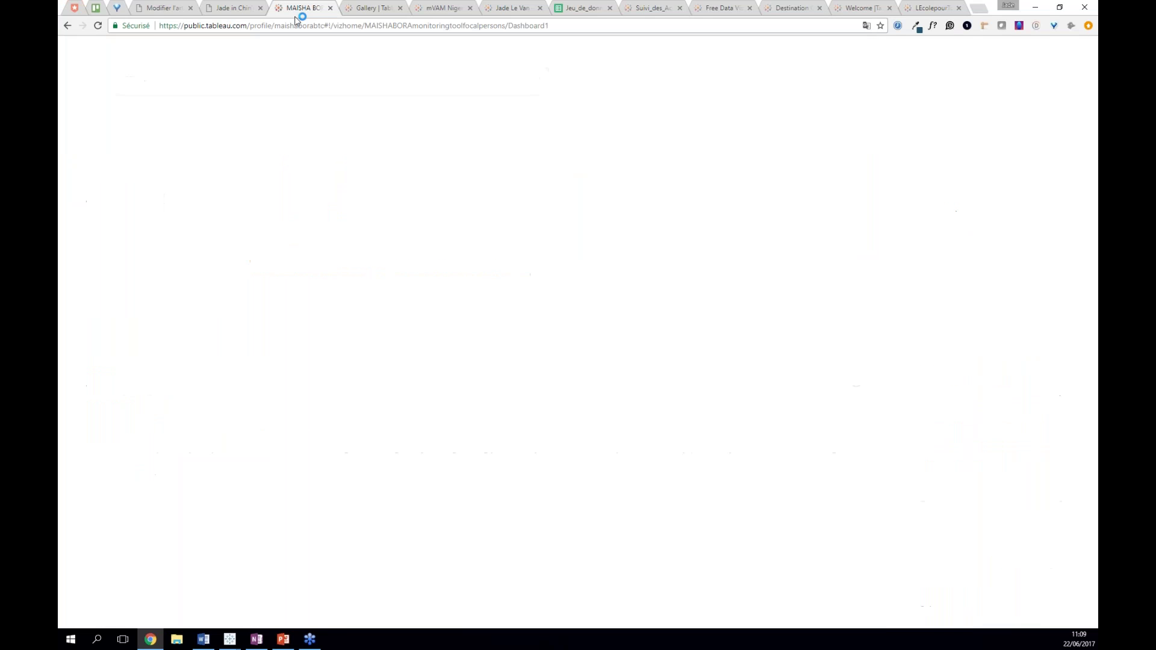
{"action": "scroll", "coordinate": [278, 178], "scroll_direction": "up", "scroll_amount": 2}
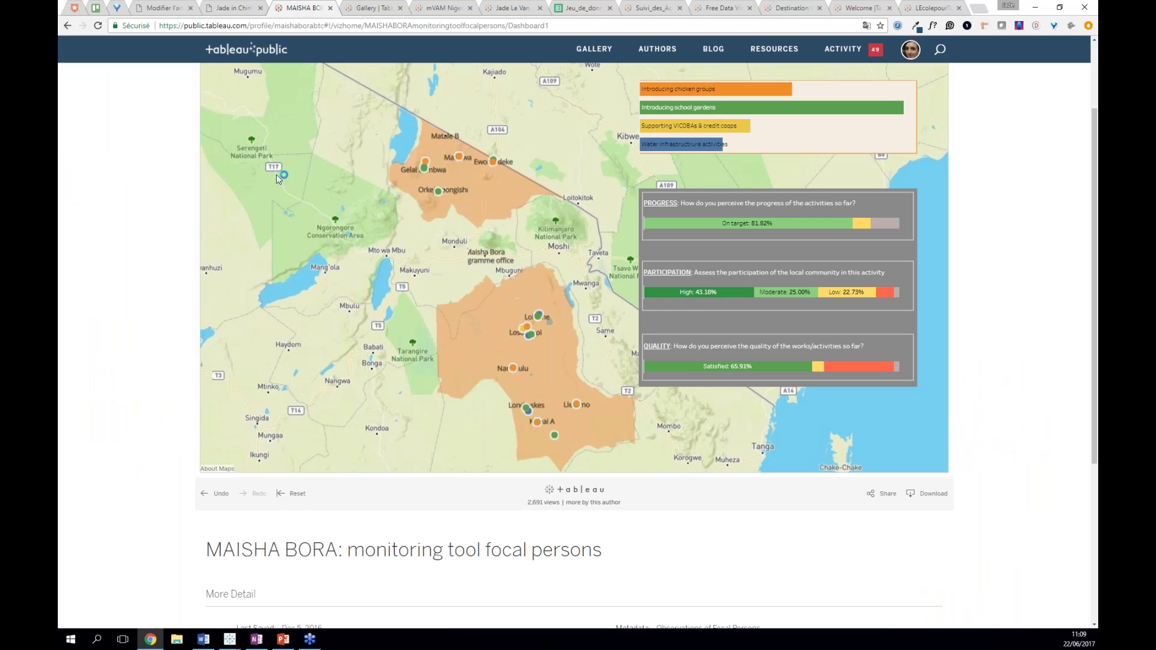
{"action": "scroll", "coordinate": [144, 249], "scroll_direction": "down", "scroll_amount": 1}
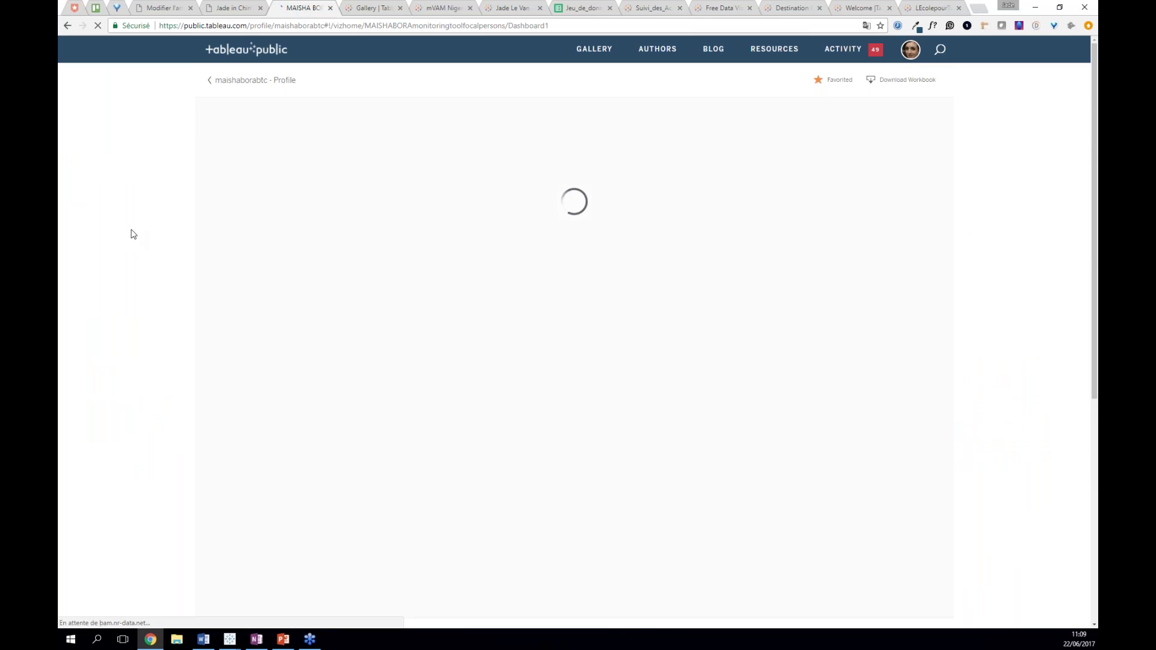
- Search Tableau Public for 'financial' and open Your Financial Health Dashboard in a new tab
{"action": "left_click", "coordinate": [941, 51]}
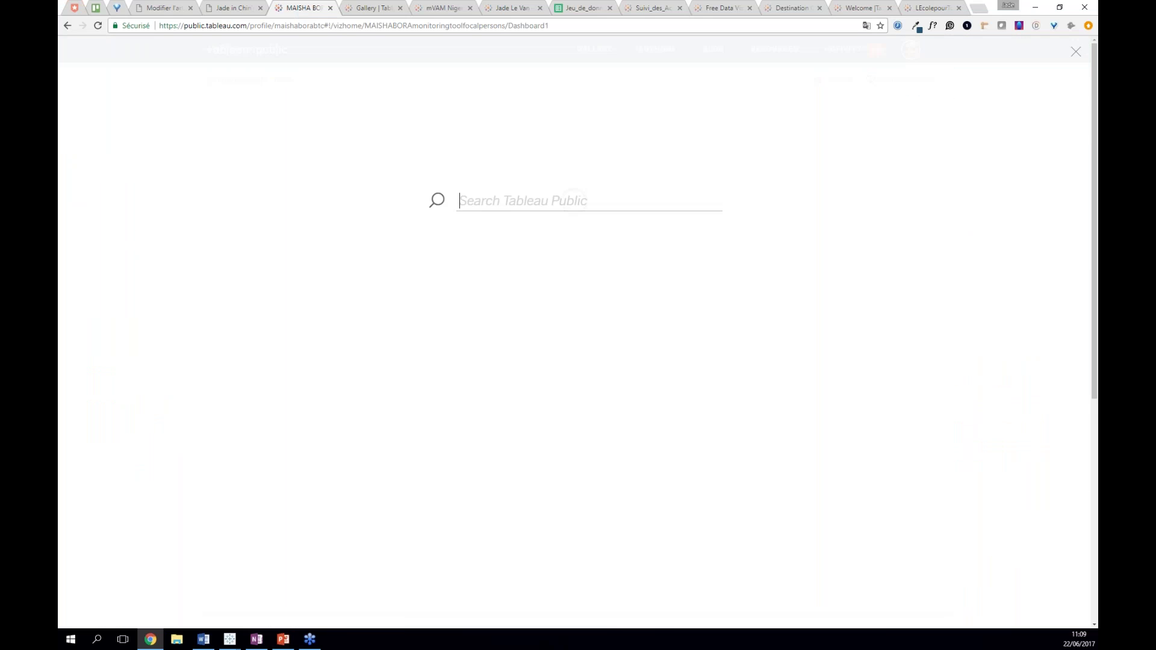
{"action": "type", "text": "fic"}
{"action": "key", "text": "BackSpace"}
{"action": "type", "text": "nancial"}
{"action": "key", "text": "Return"}
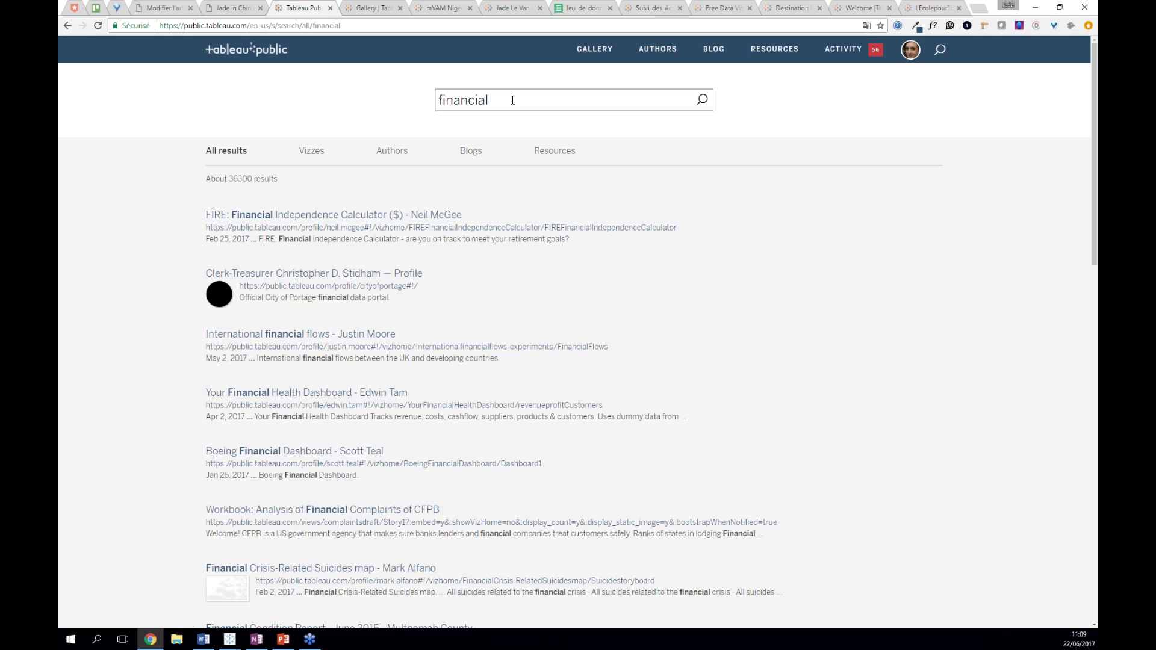
{"action": "left_click_drag", "start_coordinate": [511, 103], "coordinate": [434, 104]}
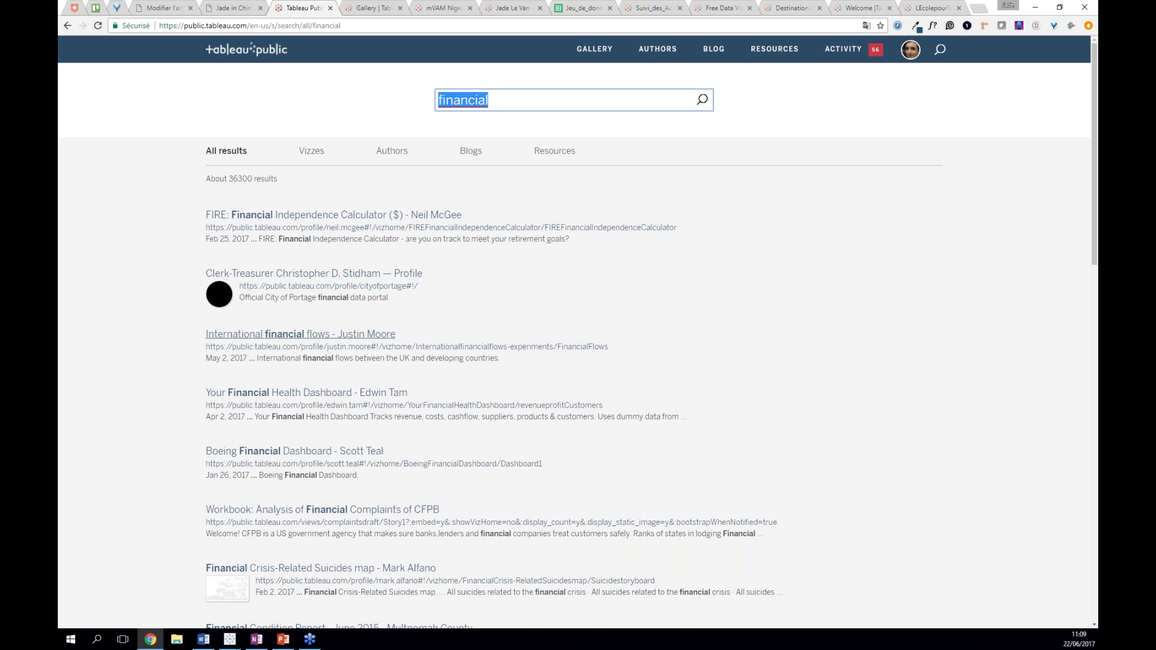
{"action": "left_click", "coordinate": [331, 393], "text": "ctrl"}
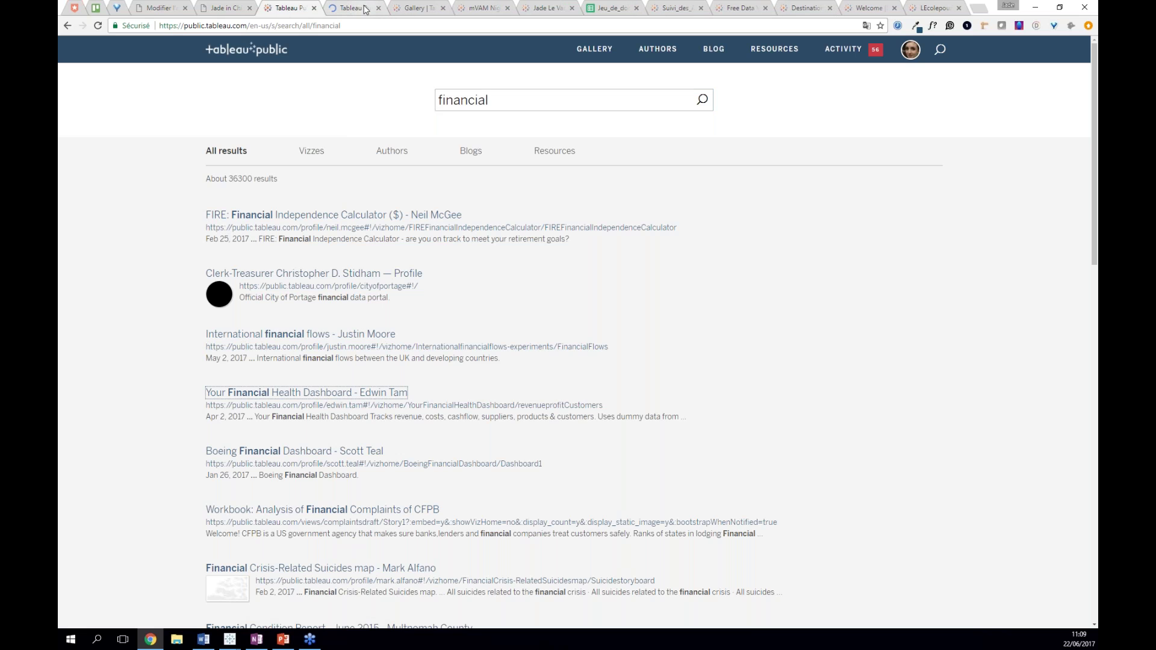
{"action": "left_click", "coordinate": [362, 8]}
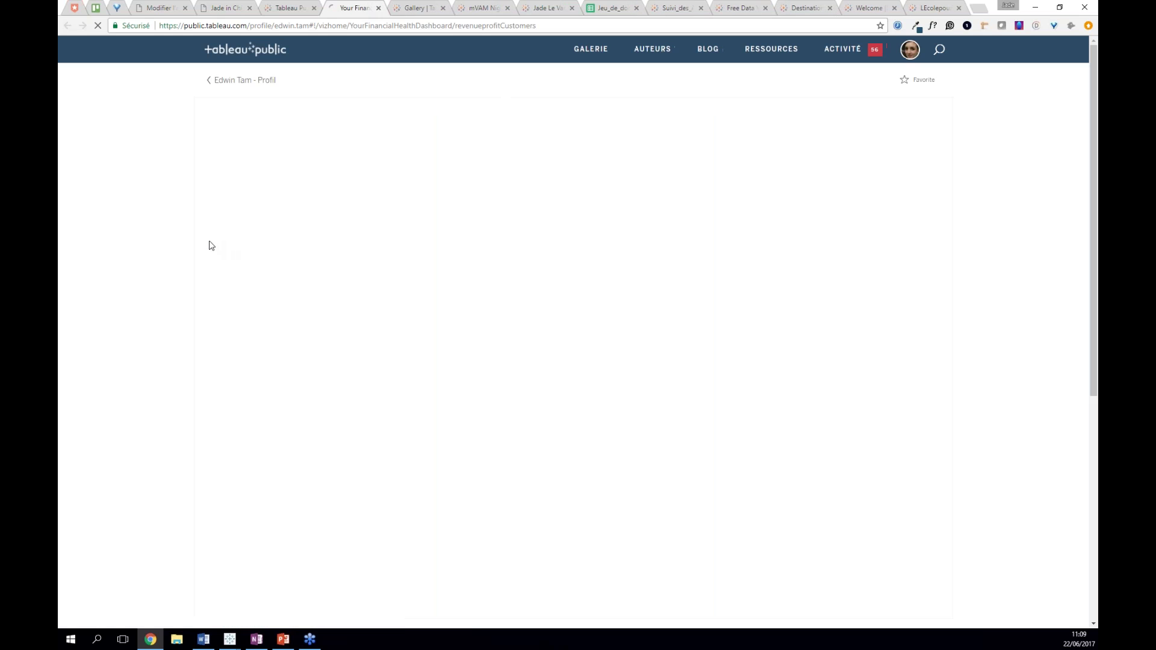
{"action": "left_click", "coordinate": [288, 7]}
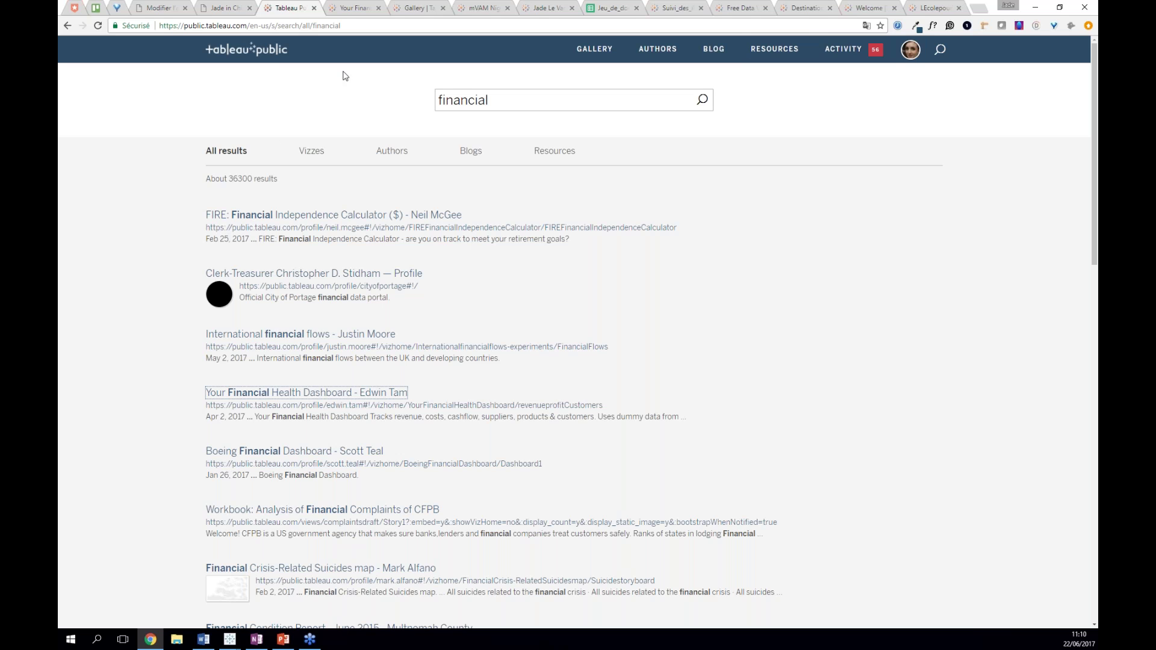
- Check the download formats of Your Financial Health Dashboard, then open its author's profile page
{"action": "left_click", "coordinate": [348, 9]}
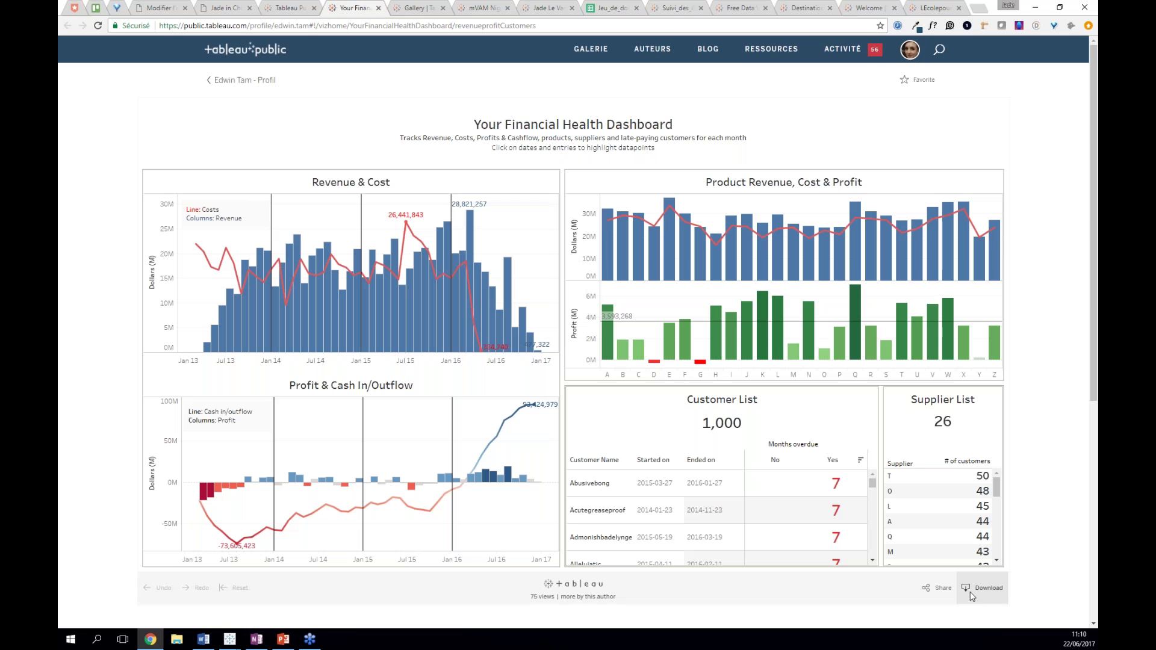
{"action": "left_click", "coordinate": [971, 595]}
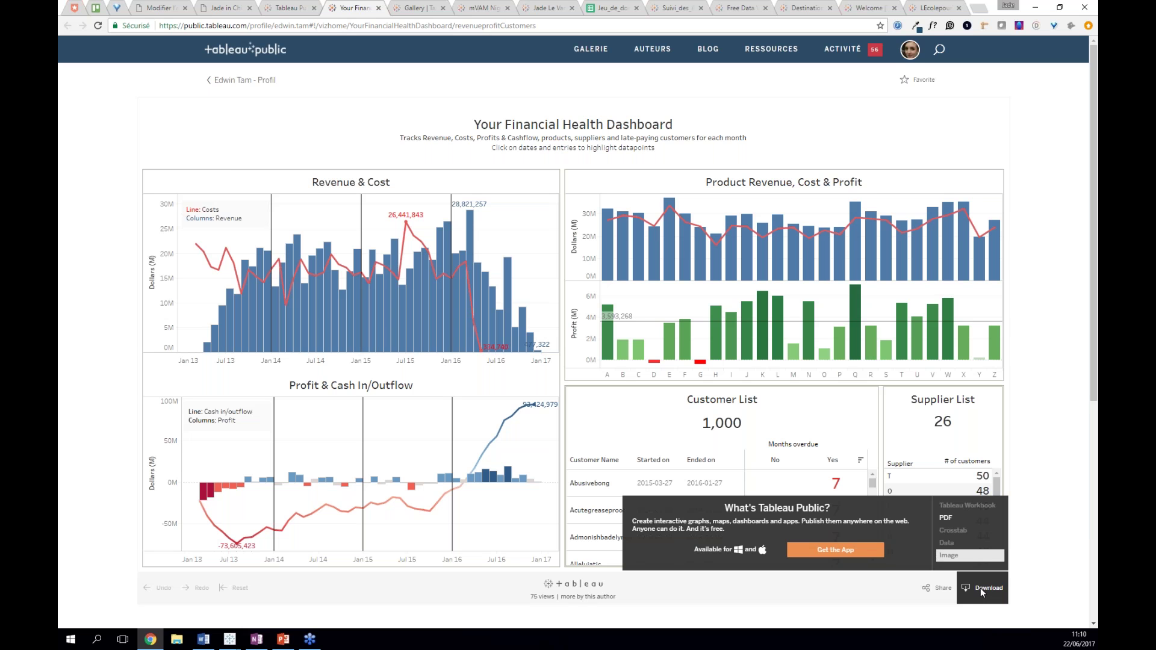
{"action": "left_click", "coordinate": [980, 587]}
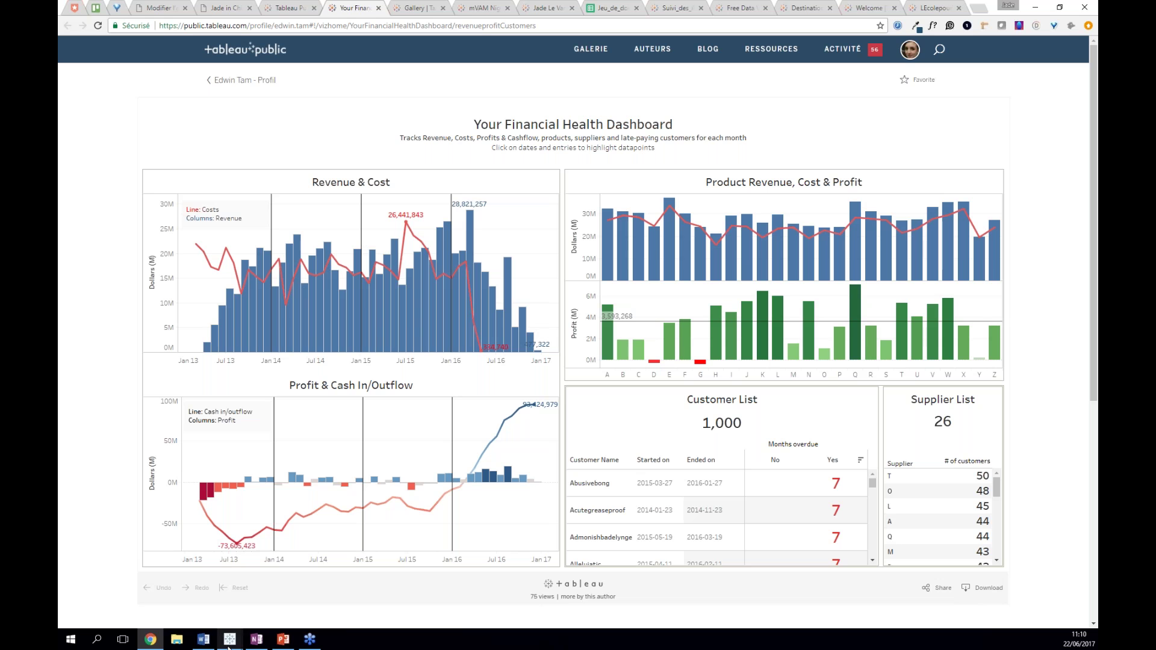
{"action": "left_click", "coordinate": [235, 80]}
- Bring the LEcolepourTous workbook forward, briefly skim the Word article, then minimize Word
{"action": "mouse_move", "coordinate": [229, 638]}
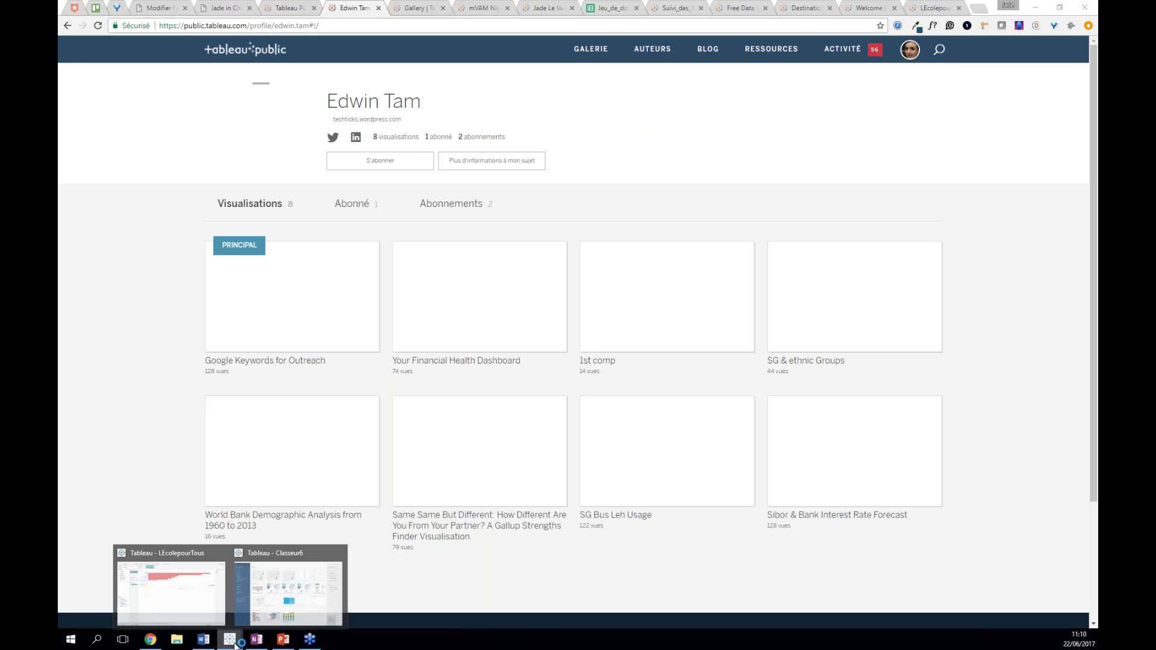
{"action": "left_click", "coordinate": [220, 611]}
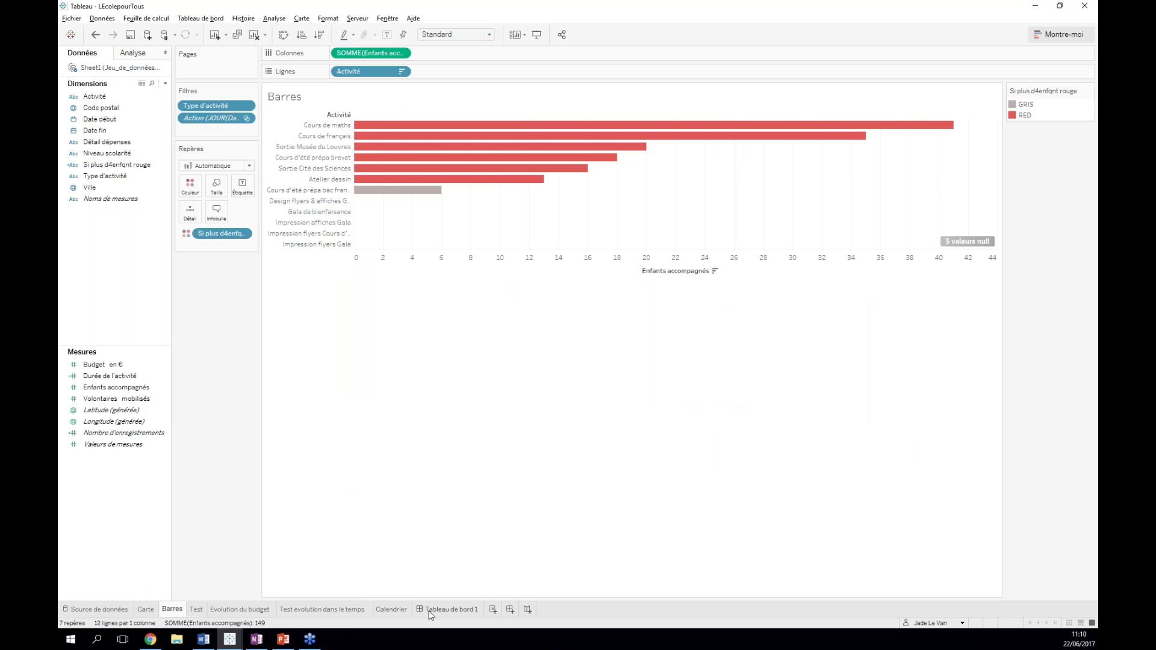
{"action": "mouse_move", "coordinate": [430, 614]}
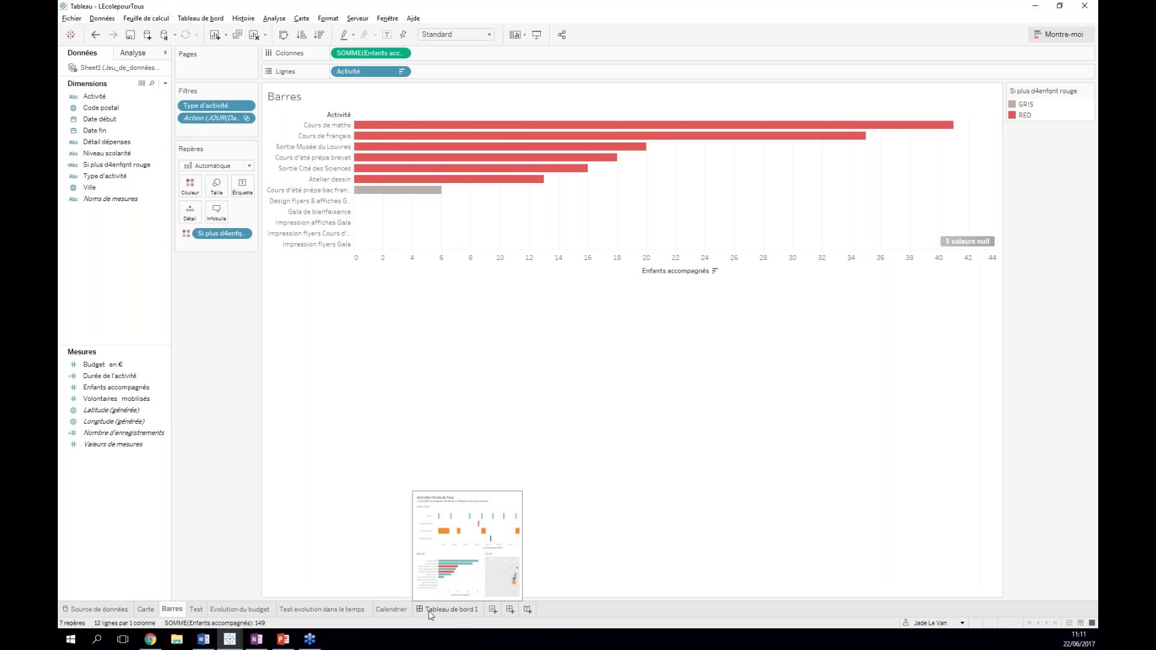
{"action": "left_click", "coordinate": [199, 639]}
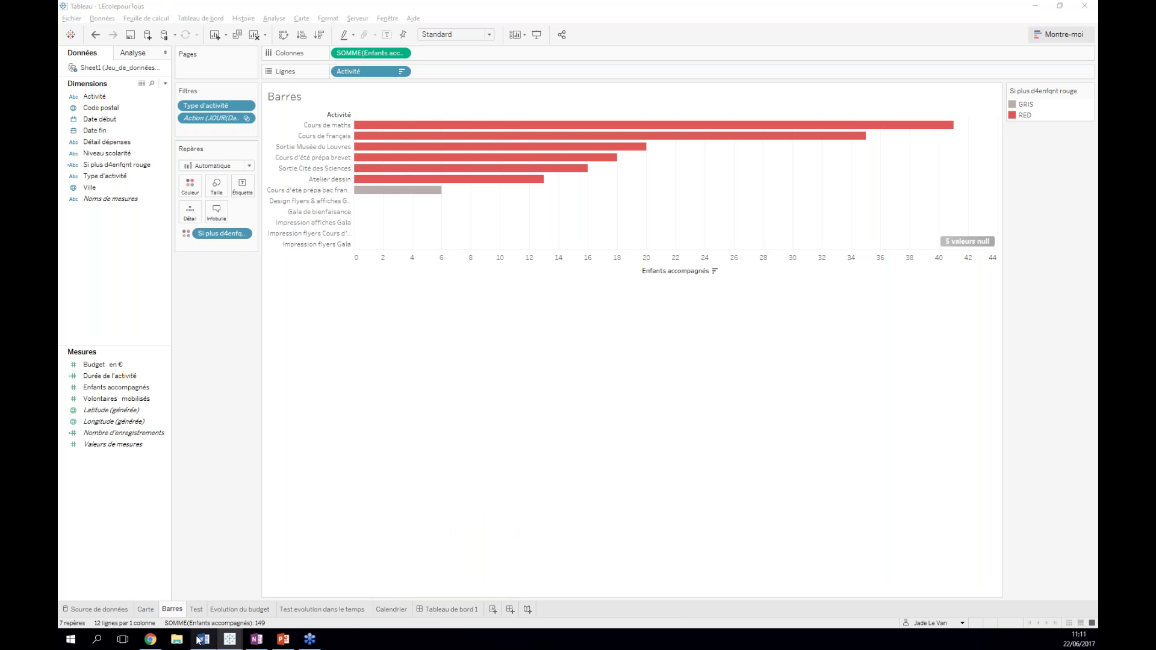
{"action": "scroll", "coordinate": [309, 409], "scroll_direction": "down", "scroll_amount": 1}
{"action": "scroll", "coordinate": [309, 410], "scroll_direction": "up", "scroll_amount": 1}
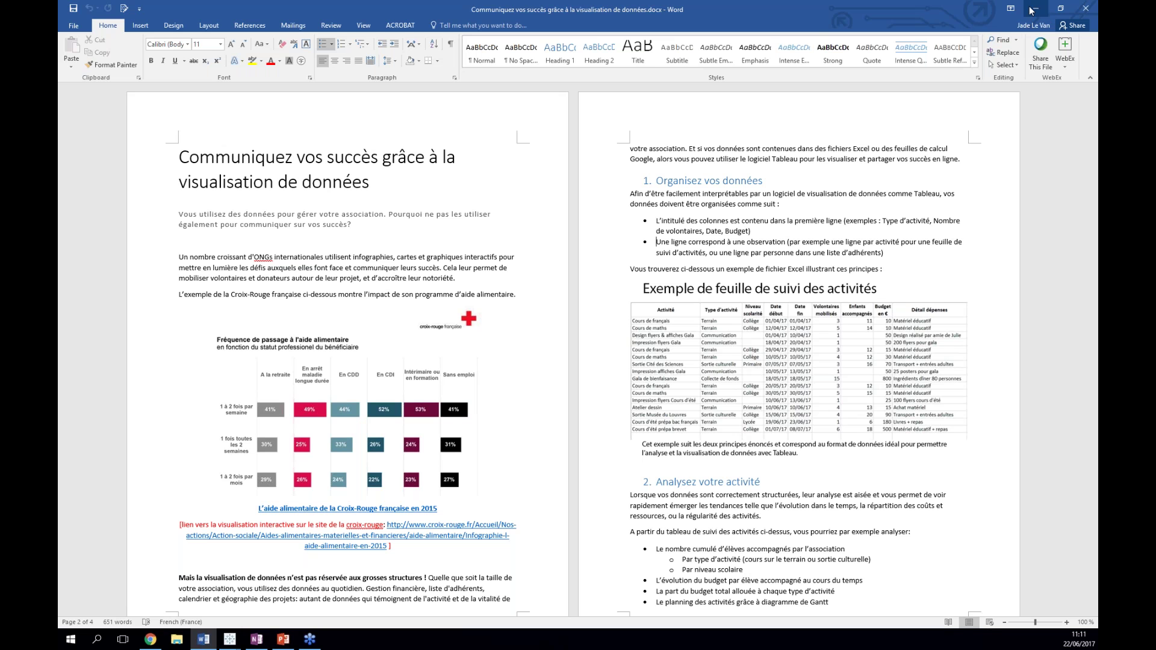
{"action": "left_click", "coordinate": [1031, 9]}
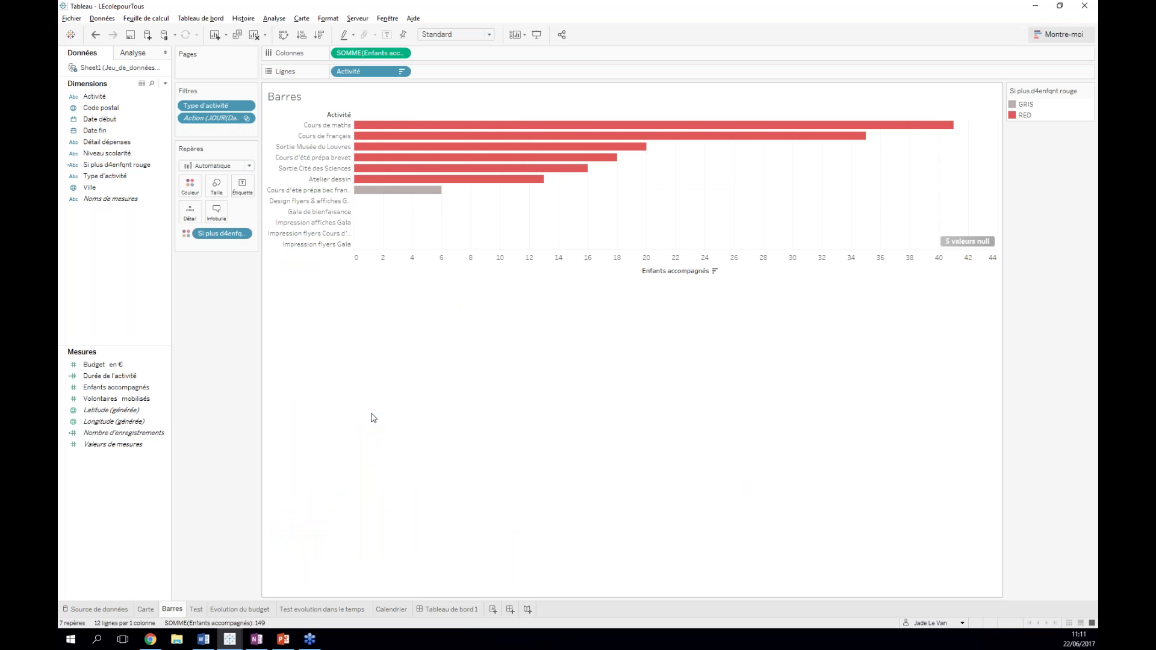